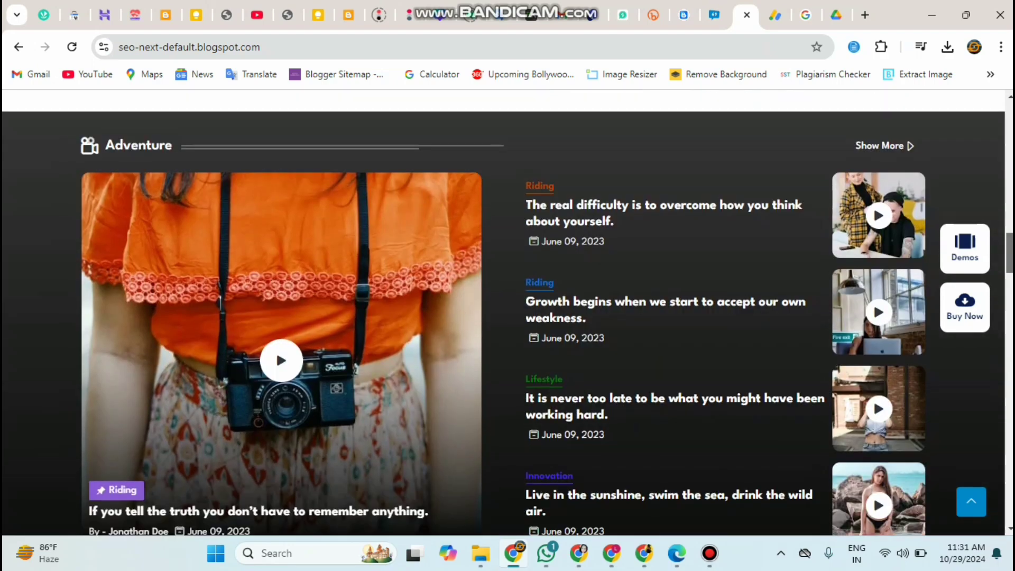
Review the rest of the SEO Next demo homepage down to its footer and return to the page start.
{"action": "scroll", "coordinate": [508, 312], "scroll_direction": "down", "scroll_amount": 3}
{"action": "scroll", "coordinate": [508, 312], "scroll_direction": "down", "scroll_amount": 18}
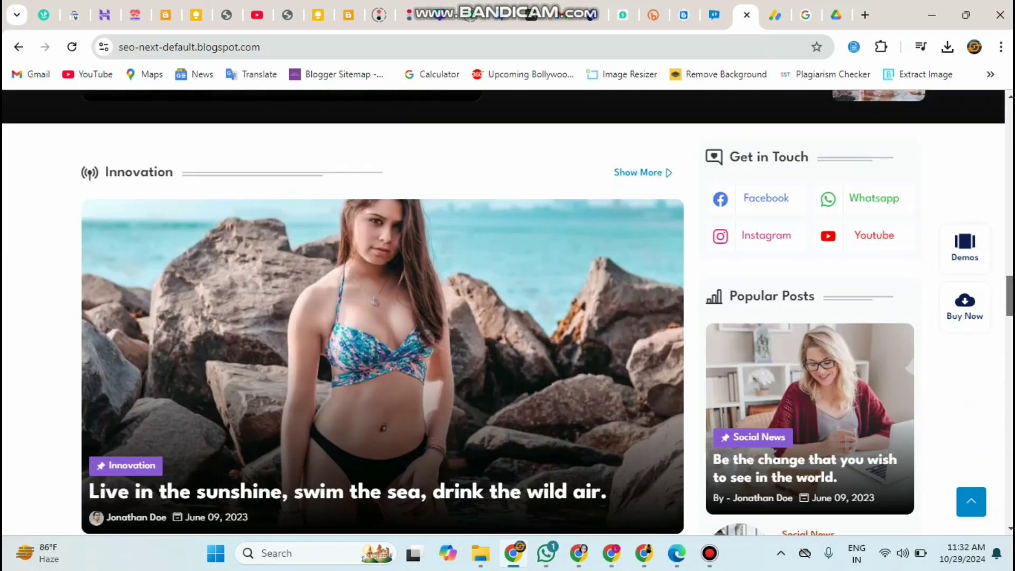
{"action": "scroll", "coordinate": [507, 312], "scroll_direction": "down", "scroll_amount": 1}
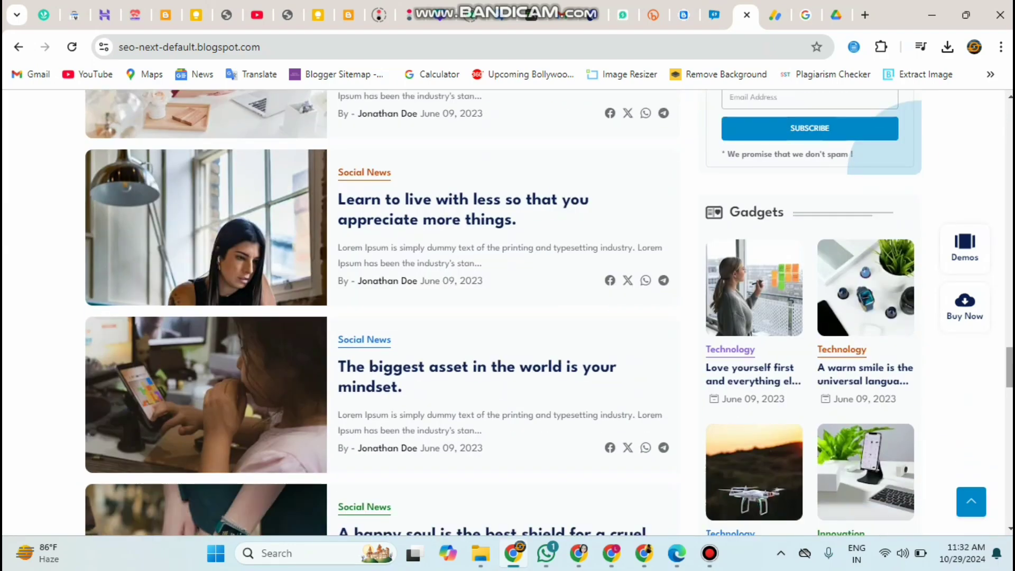
{"action": "scroll", "coordinate": [507, 312], "scroll_direction": "down", "scroll_amount": 16}
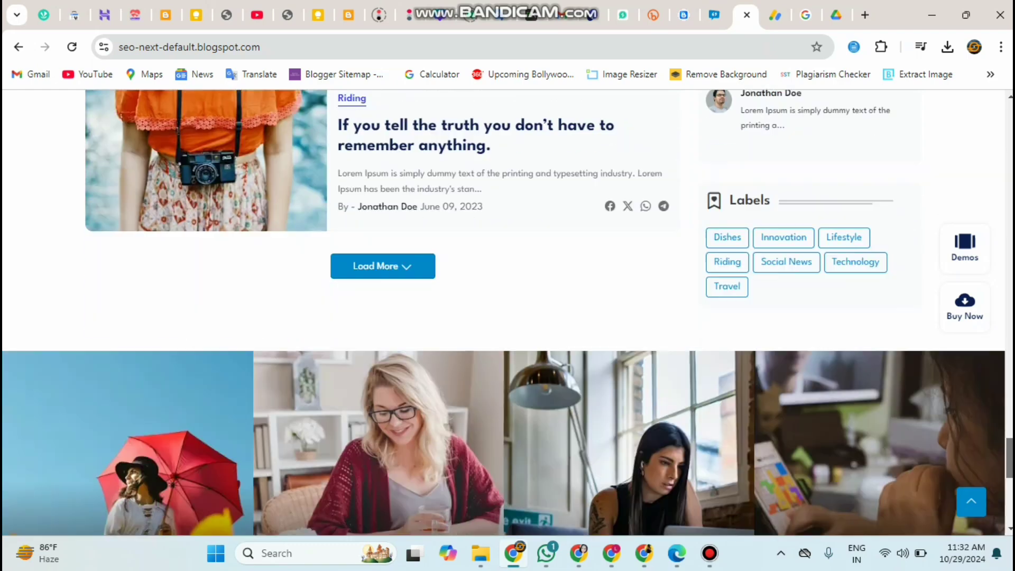
{"action": "scroll", "coordinate": [508, 312], "scroll_direction": "down", "scroll_amount": 6}
{"action": "scroll", "coordinate": [508, 312], "scroll_direction": "down", "scroll_amount": 2}
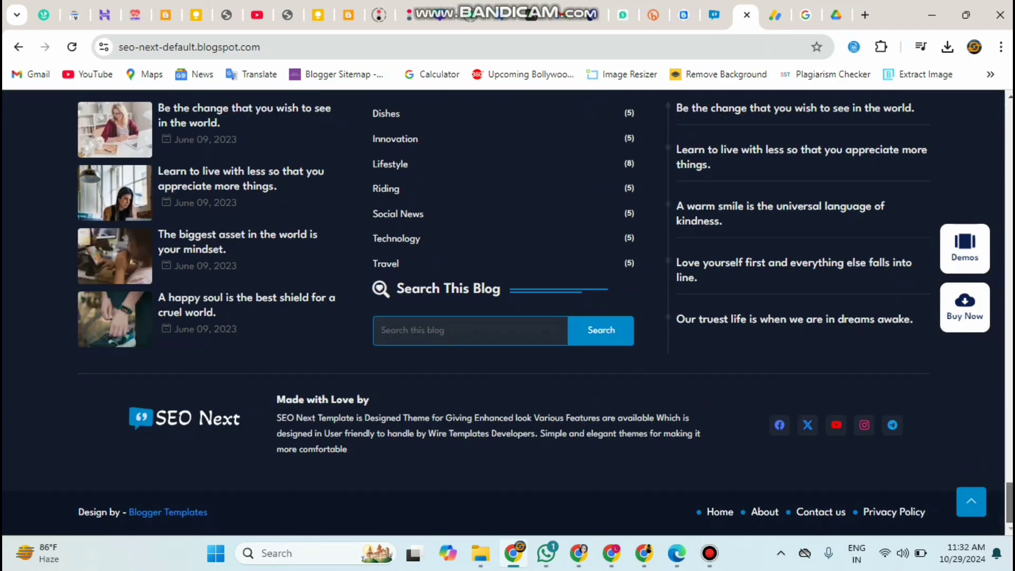
{"action": "scroll", "coordinate": [507, 312], "scroll_direction": "up", "scroll_amount": 1}
{"action": "scroll", "coordinate": [507, 312], "scroll_direction": "down", "scroll_amount": 1}
{"action": "scroll", "coordinate": [508, 312], "scroll_direction": "up", "scroll_amount": 2}
{"action": "left_click", "coordinate": [971, 500]}
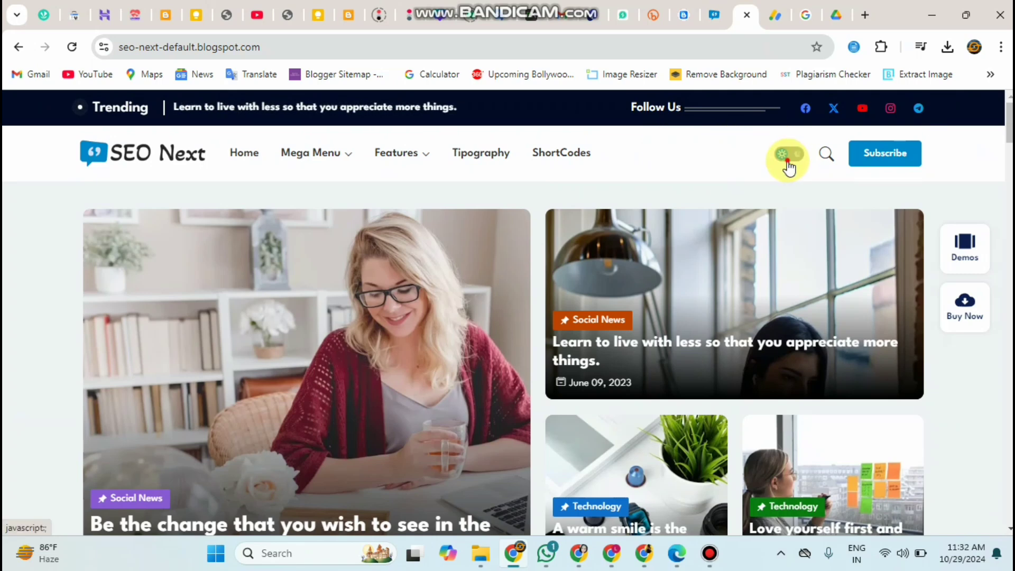
Try the demo's dark mode and return it to light mode, and look over the featured posts.
{"action": "left_click", "coordinate": [789, 168]}
{"action": "left_click", "coordinate": [789, 168]}
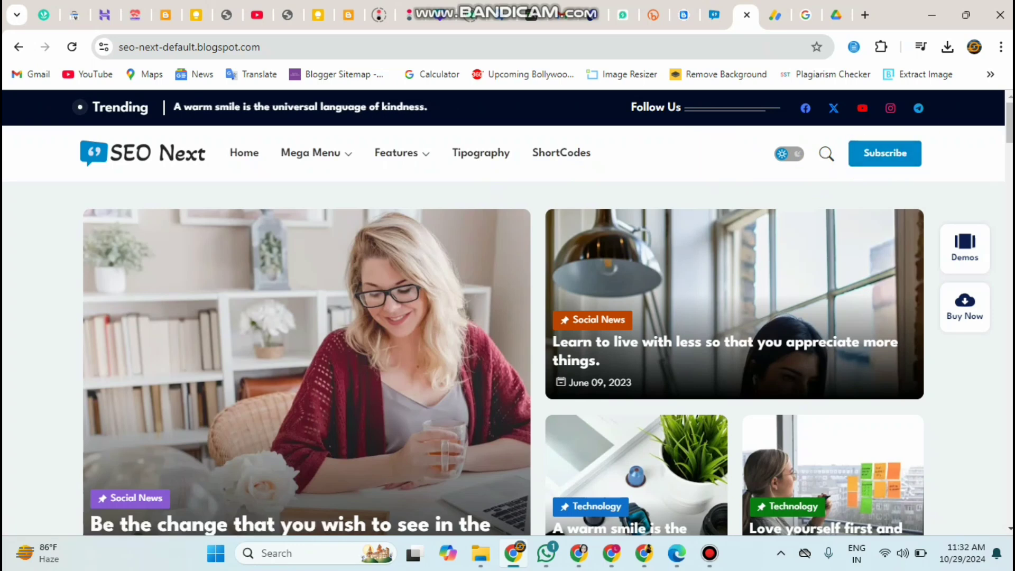
{"action": "scroll", "coordinate": [507, 312], "scroll_direction": "down", "scroll_amount": 3}
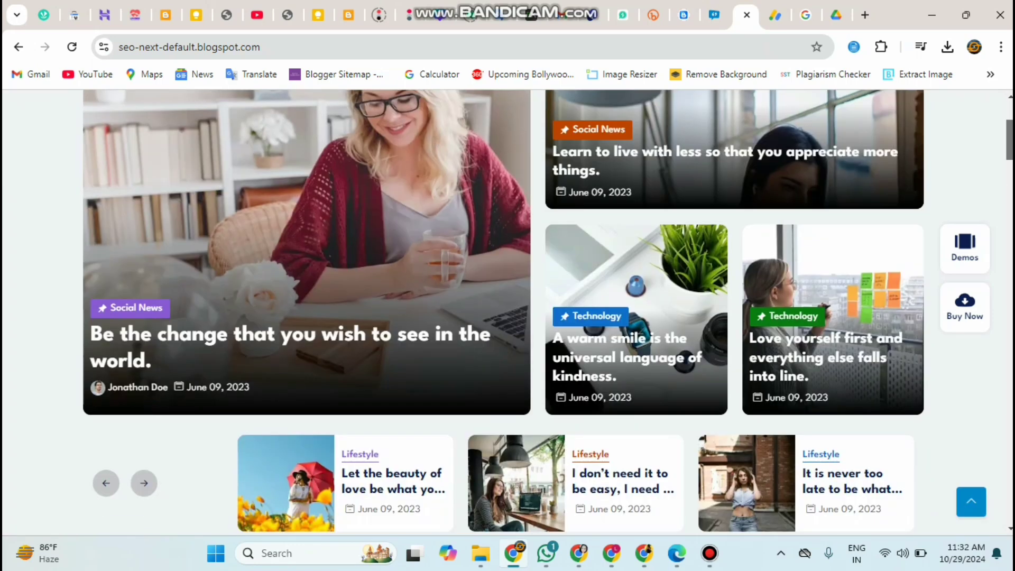
{"action": "scroll", "coordinate": [508, 312], "scroll_direction": "up", "scroll_amount": 3}
{"action": "scroll", "coordinate": [507, 312], "scroll_direction": "down", "scroll_amount": 3}
{"action": "scroll", "coordinate": [508, 312], "scroll_direction": "down", "scroll_amount": 6}
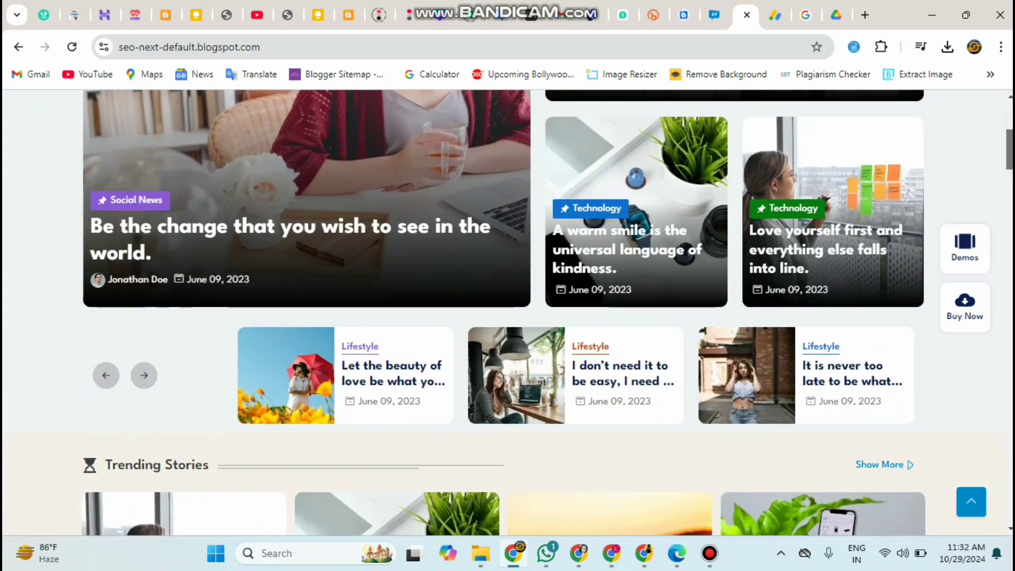
{"action": "scroll", "coordinate": [508, 312], "scroll_direction": "up", "scroll_amount": 5}
{"action": "scroll", "coordinate": [507, 312], "scroll_direction": "up", "scroll_amount": 4}
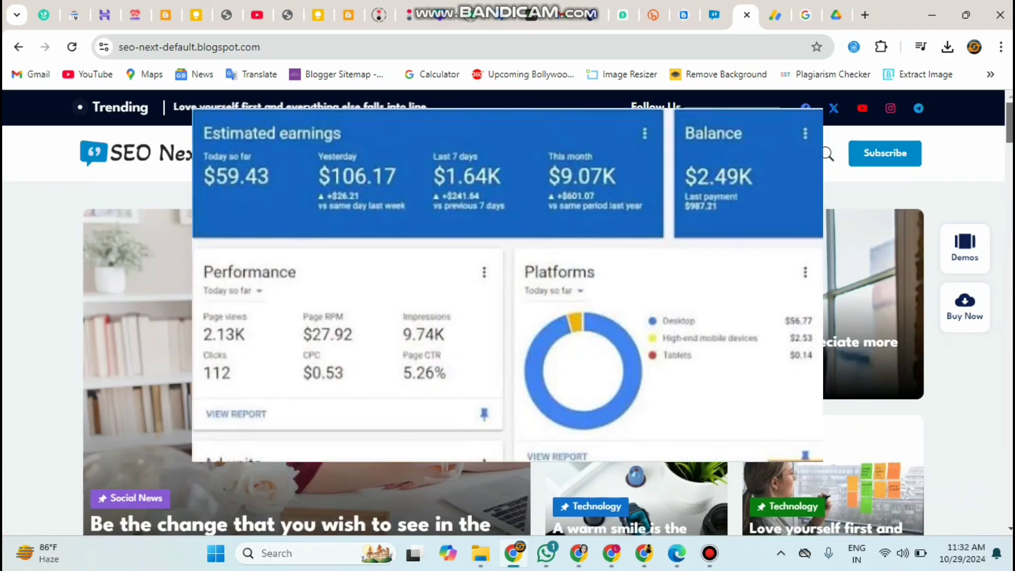
Open a new browser tab and search Google for "shayari".
{"action": "left_click", "coordinate": [864, 12]}
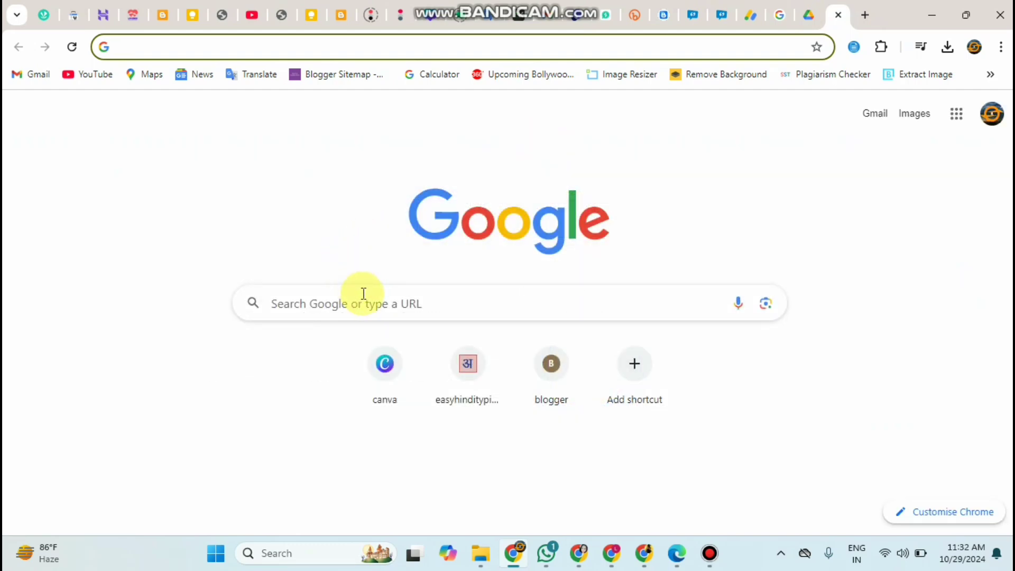
{"action": "left_click", "coordinate": [364, 294]}
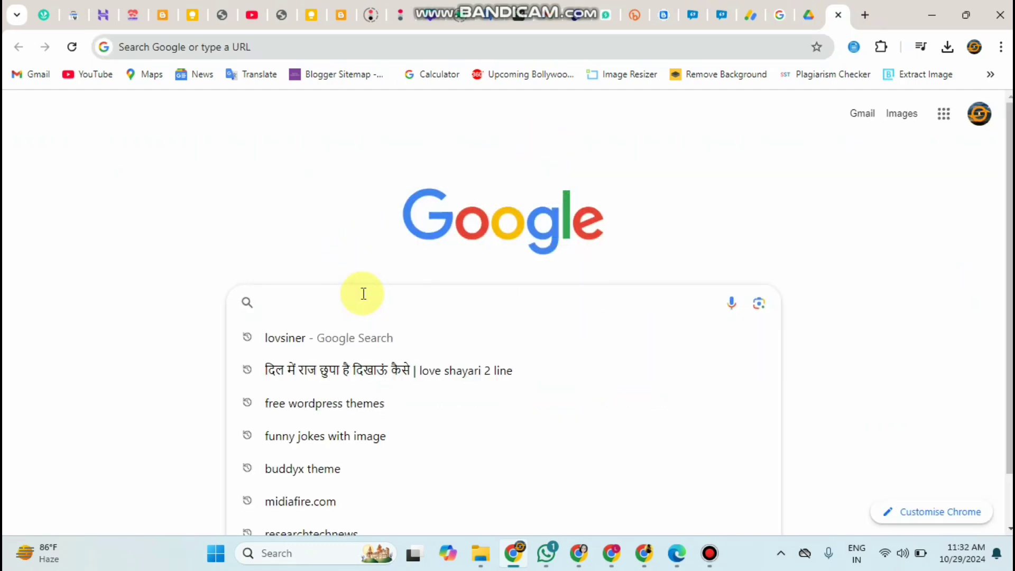
{"action": "type", "text": "s"}
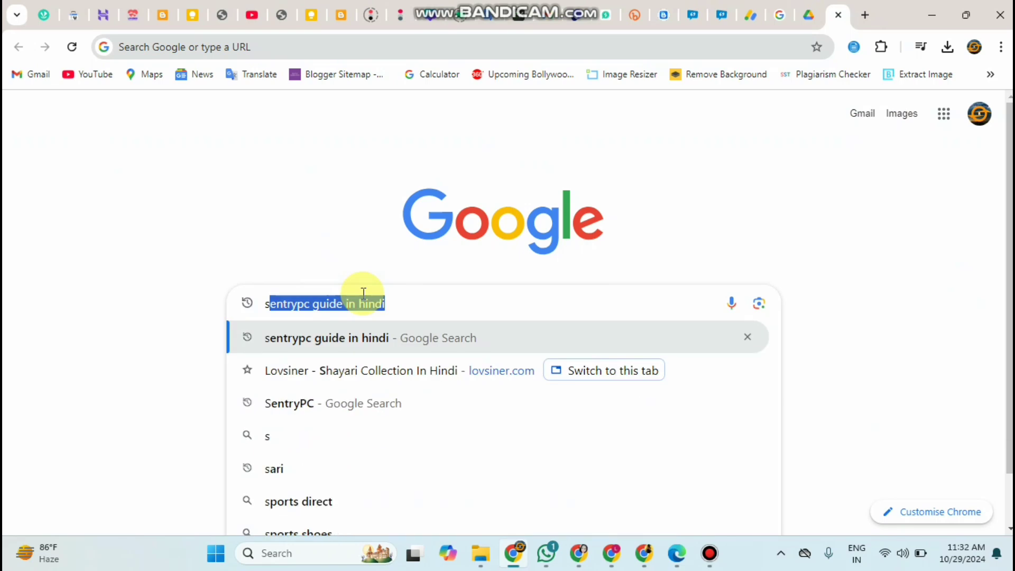
{"action": "type", "text": "h"}
{"action": "left_click", "coordinate": [309, 378]}
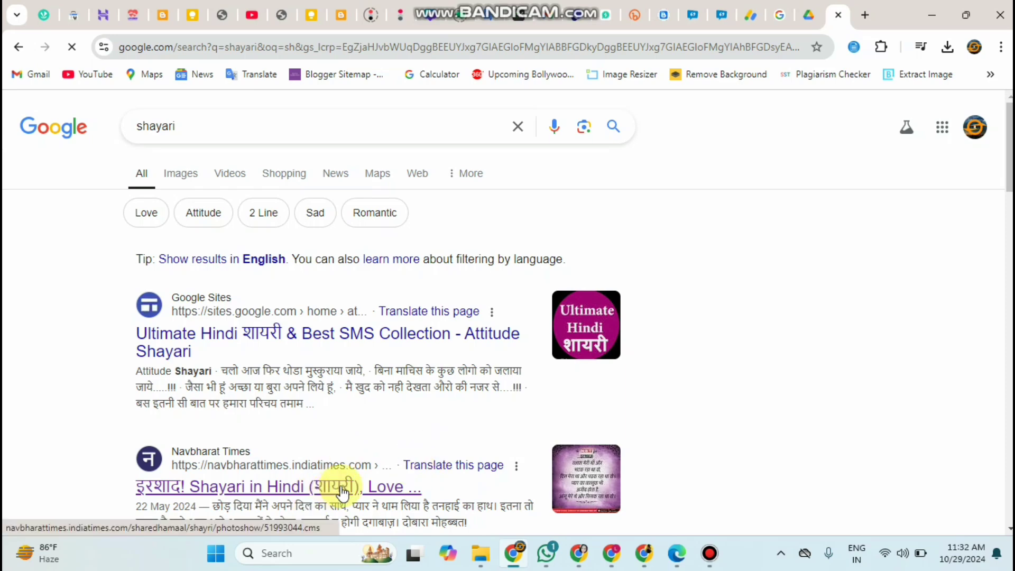
Examine which sites appear in the shayari search results and return to the start of the list.
{"action": "scroll", "coordinate": [341, 431], "scroll_direction": "down", "scroll_amount": 6}
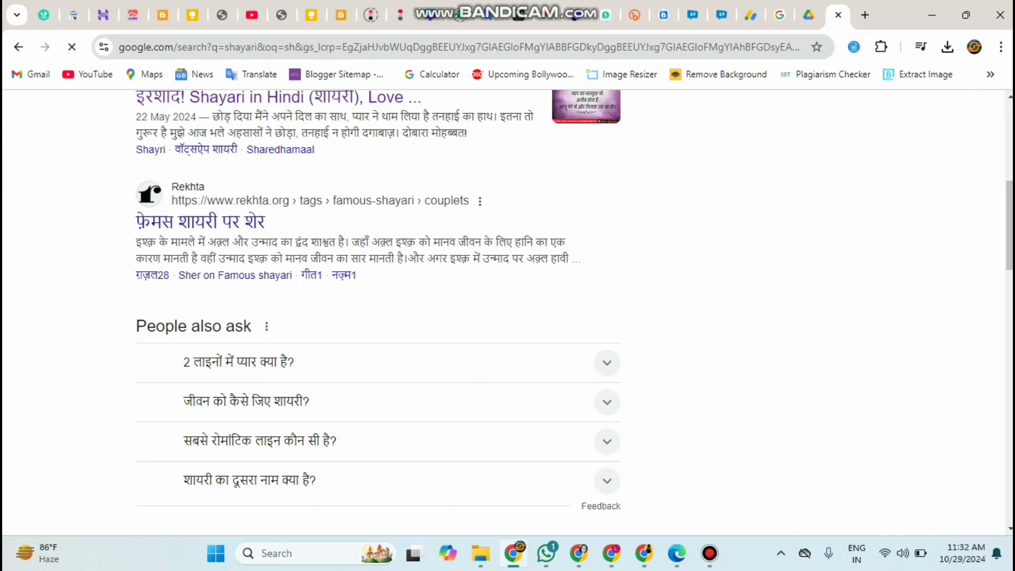
{"action": "scroll", "coordinate": [342, 431], "scroll_direction": "down", "scroll_amount": 2}
{"action": "scroll", "coordinate": [342, 431], "scroll_direction": "down", "scroll_amount": 1}
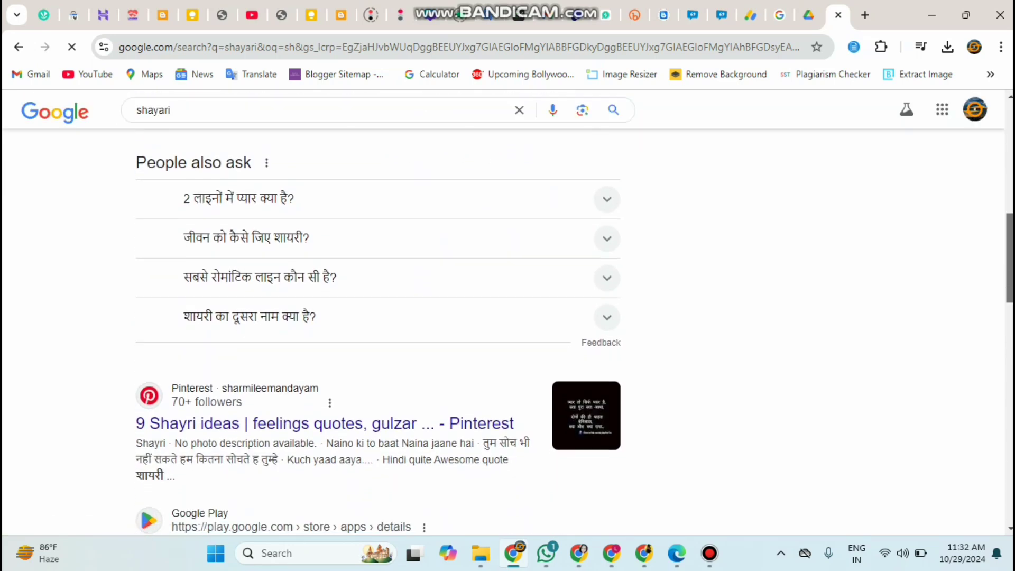
{"action": "scroll", "coordinate": [378, 334], "scroll_direction": "down", "scroll_amount": 10}
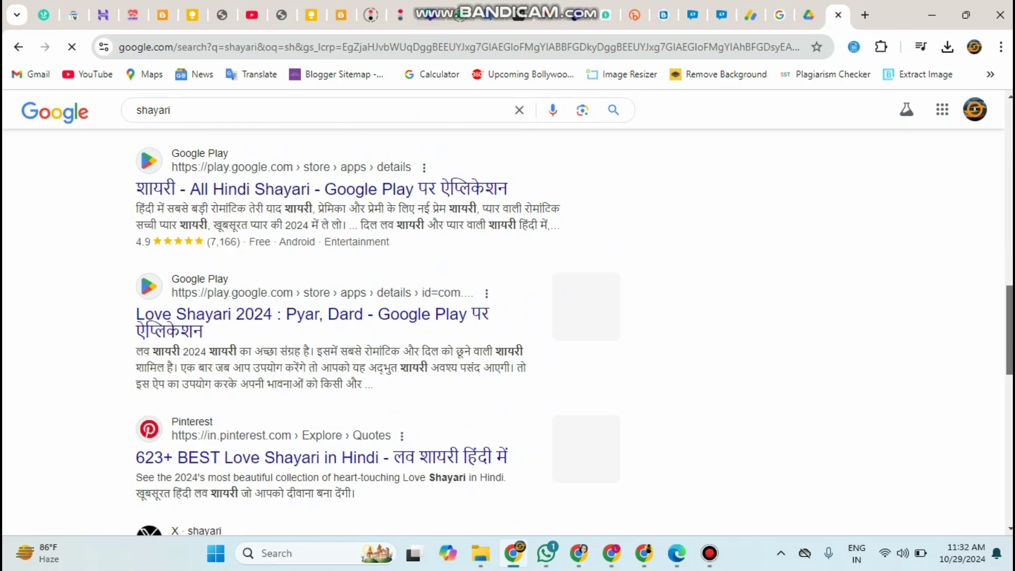
{"action": "scroll", "coordinate": [990, 338], "scroll_direction": "down", "scroll_amount": 7}
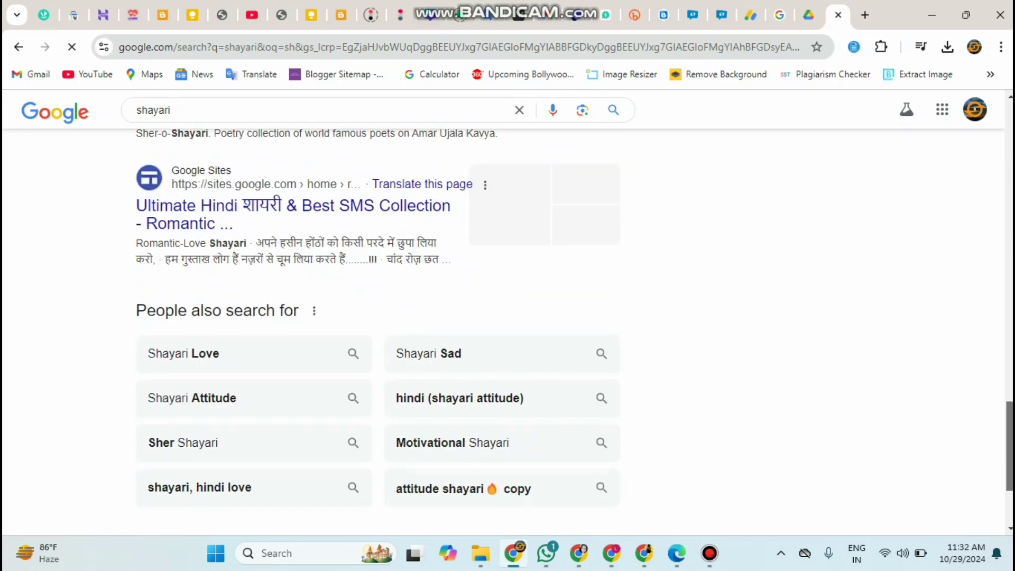
{"action": "scroll", "coordinate": [989, 338], "scroll_direction": "up", "scroll_amount": 8}
{"action": "left_click_drag", "start_coordinate": [989, 336], "coordinate": [995, 133]}
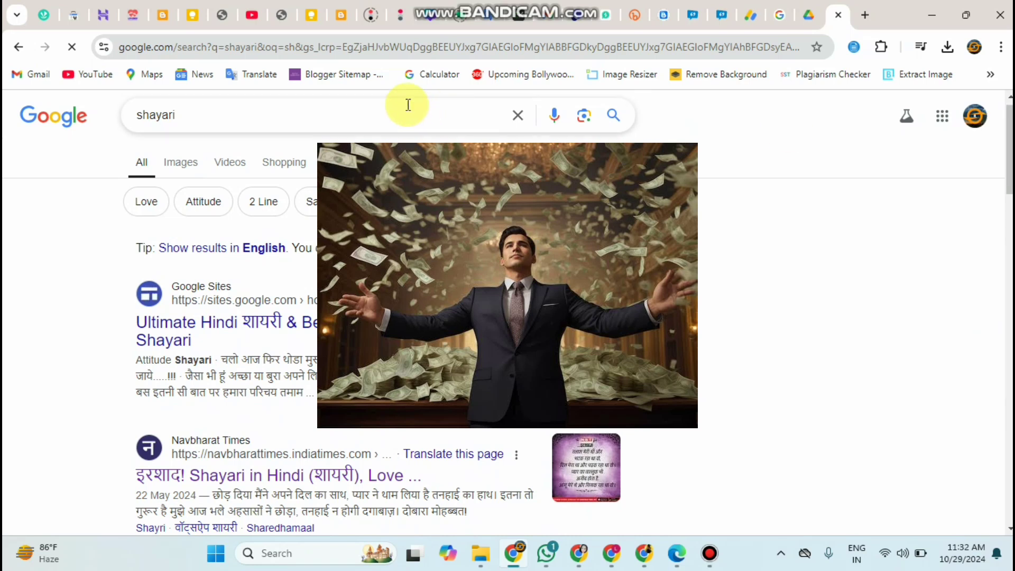
Replace the search query with "news" and run the search.
{"action": "left_click_drag", "start_coordinate": [177, 117], "coordinate": [123, 116]}
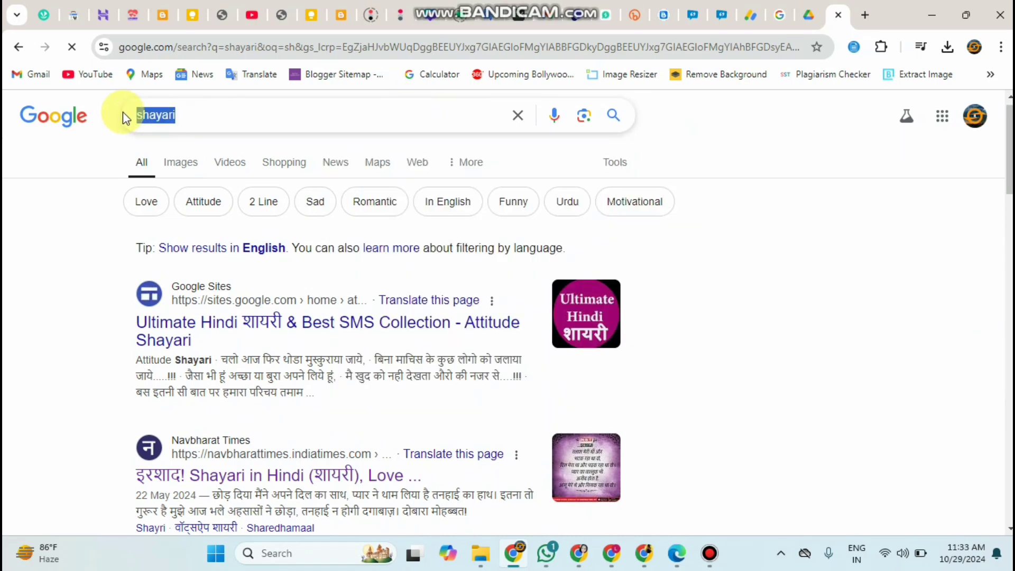
{"action": "type", "text": "news"}
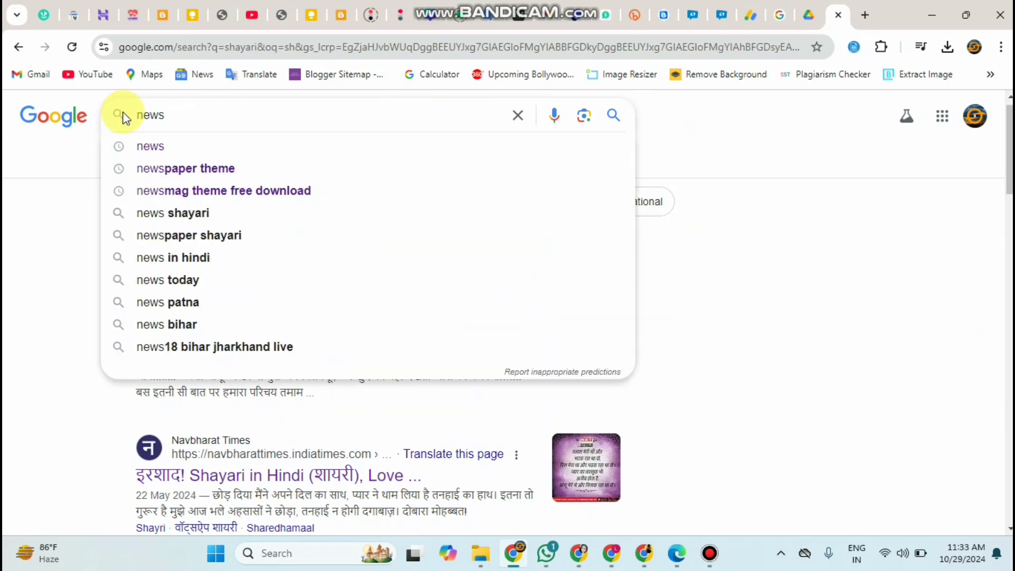
{"action": "key", "text": "Return"}
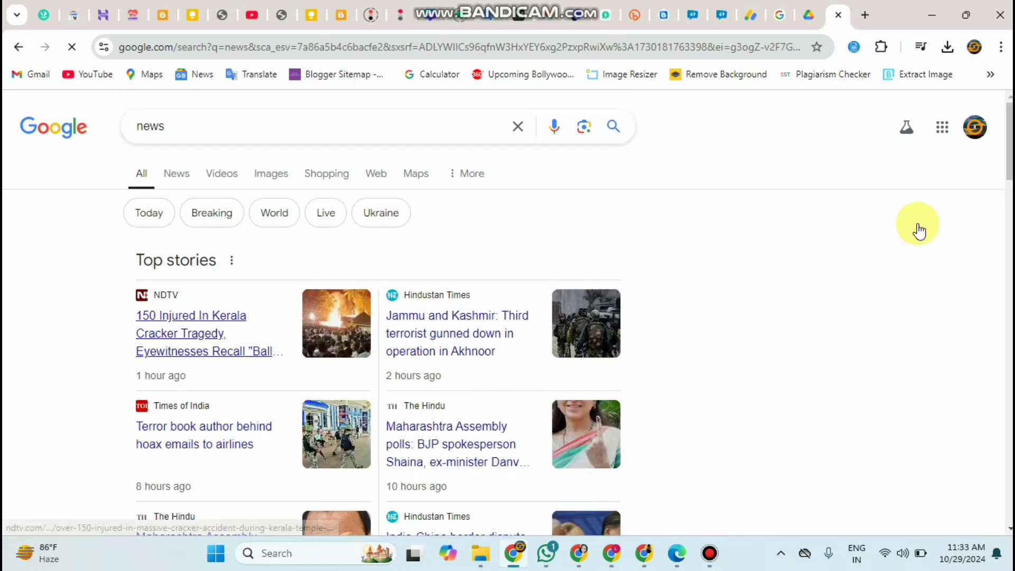
Examine which publishers appear in the news search results, and open the NDTV website.
{"action": "scroll", "coordinate": [919, 229], "scroll_direction": "down", "scroll_amount": 7}
{"action": "scroll", "coordinate": [508, 312], "scroll_direction": "down", "scroll_amount": 10}
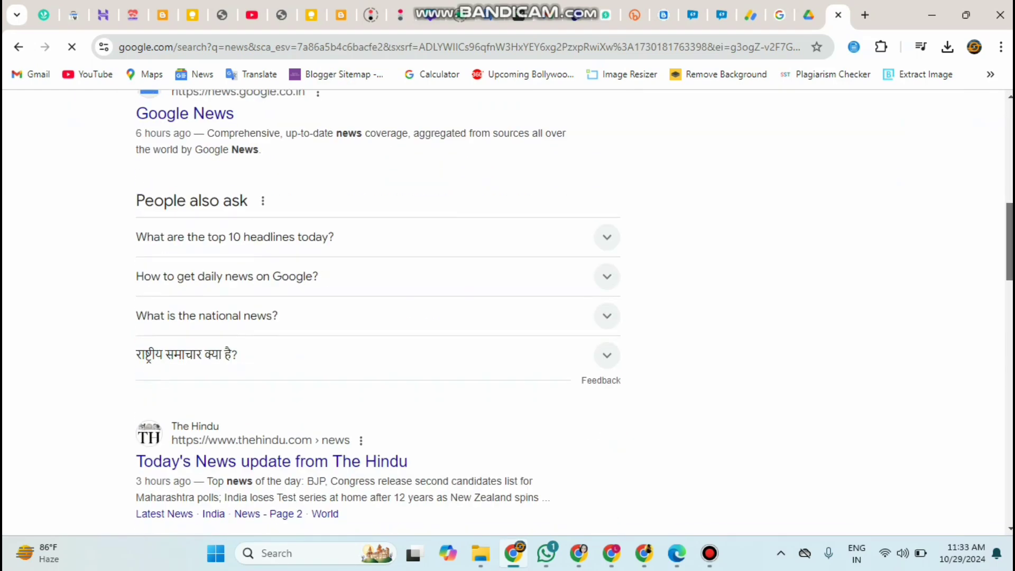
{"action": "scroll", "coordinate": [353, 312], "scroll_direction": "down", "scroll_amount": 3}
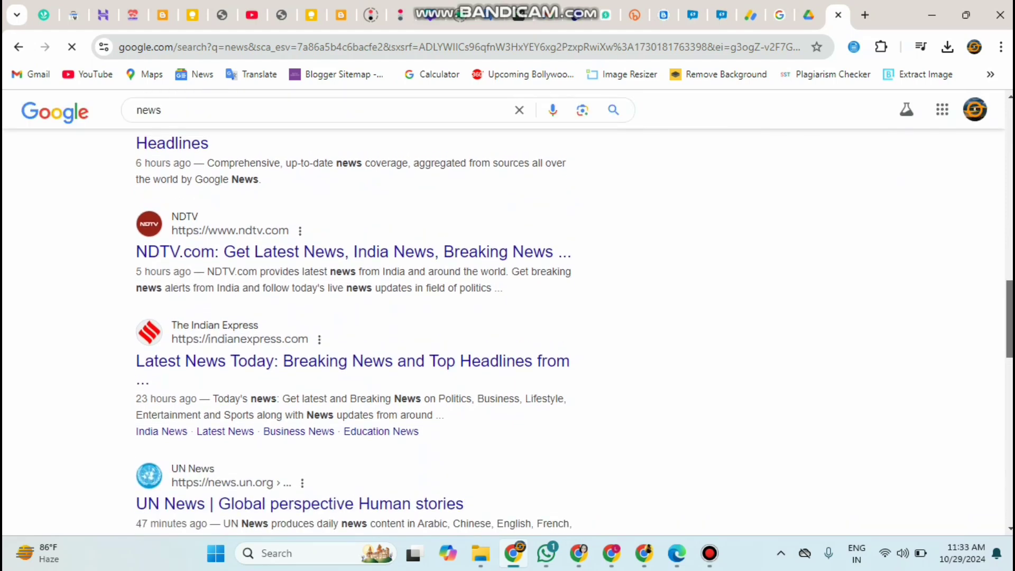
{"action": "scroll", "coordinate": [353, 331], "scroll_direction": "up", "scroll_amount": 1}
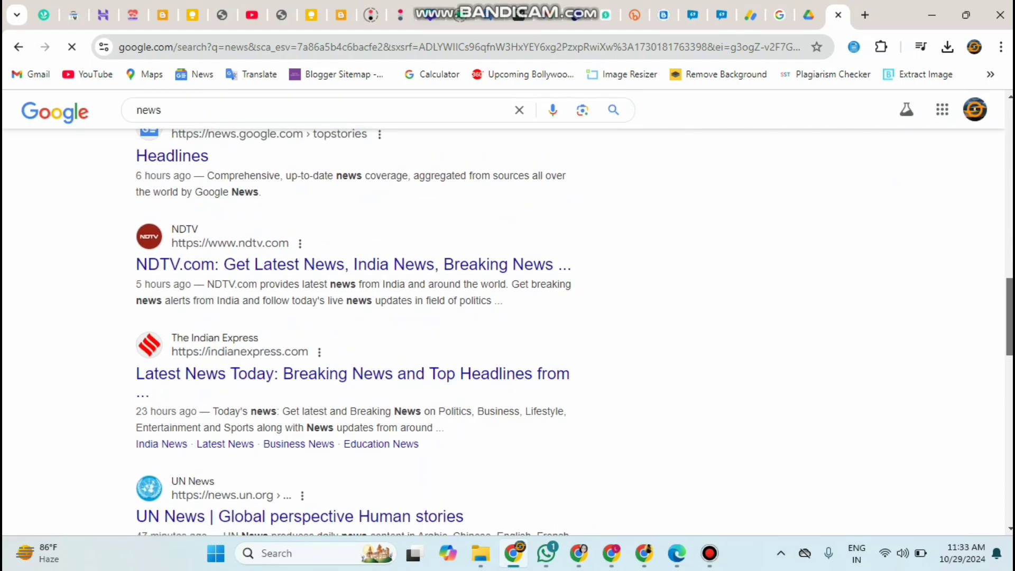
{"action": "scroll", "coordinate": [575, 332], "scroll_direction": "down", "scroll_amount": 2}
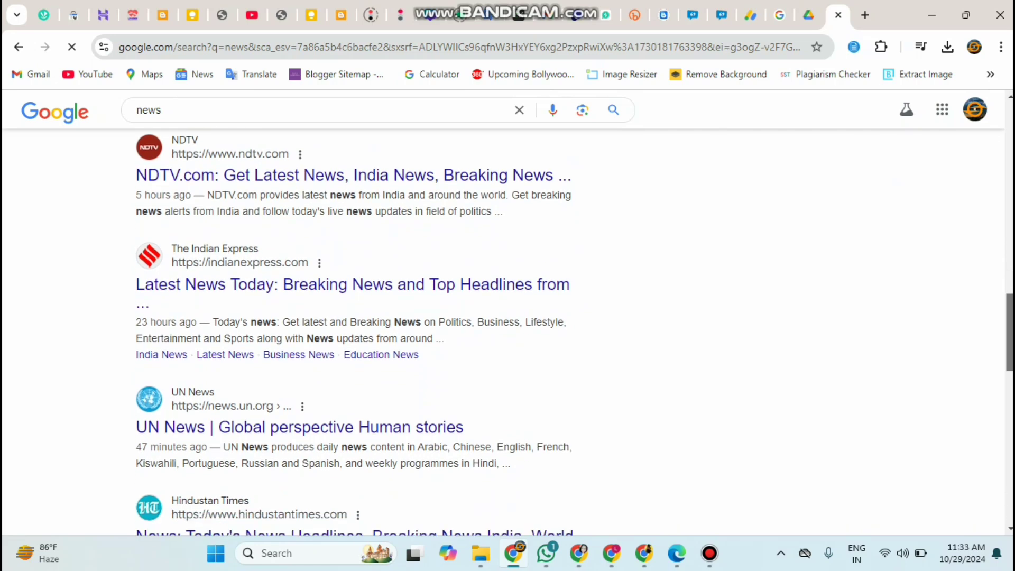
{"action": "scroll", "coordinate": [352, 332], "scroll_direction": "down", "scroll_amount": 2}
{"action": "scroll", "coordinate": [508, 332], "scroll_direction": "down", "scroll_amount": 4}
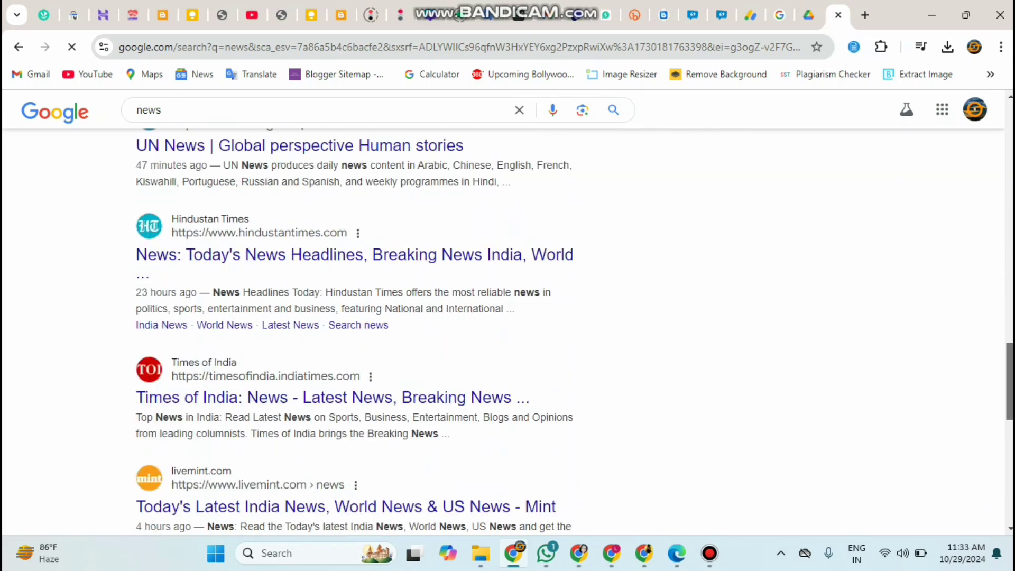
{"action": "scroll", "coordinate": [378, 332], "scroll_direction": "up", "scroll_amount": 15}
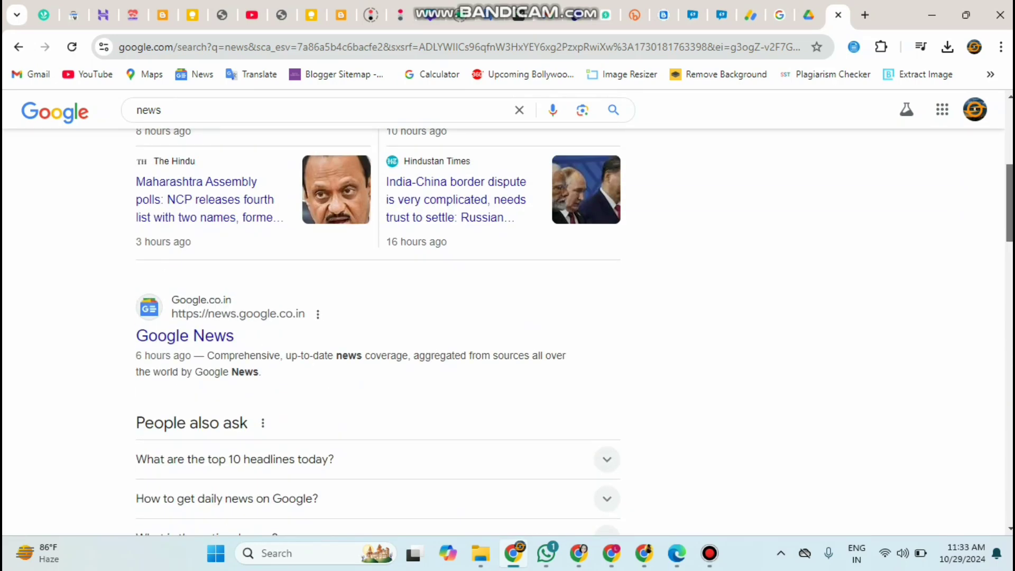
{"action": "scroll", "coordinate": [1005, 129], "scroll_direction": "up", "scroll_amount": 7}
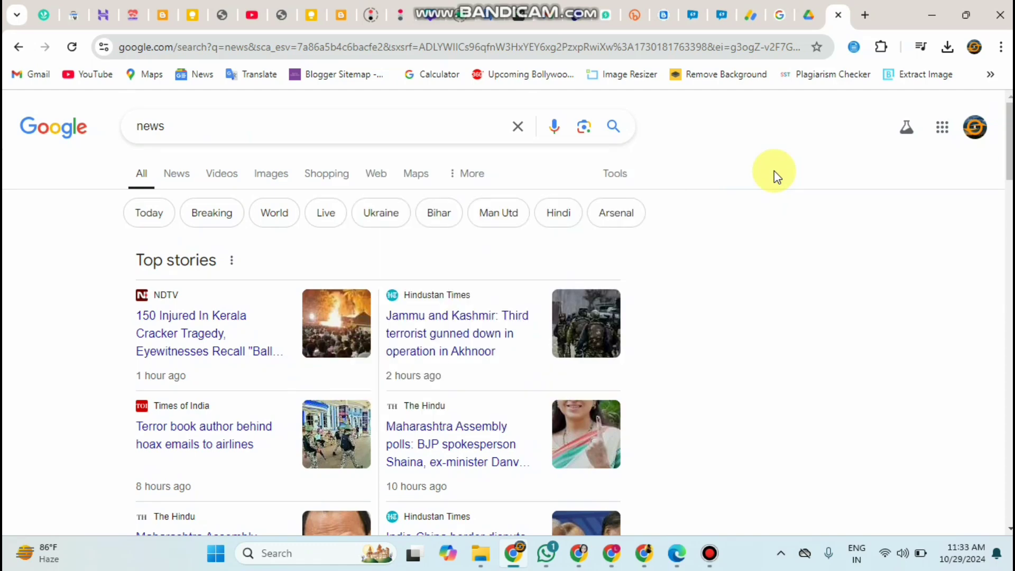
{"action": "scroll", "coordinate": [723, 222], "scroll_direction": "down", "scroll_amount": 7}
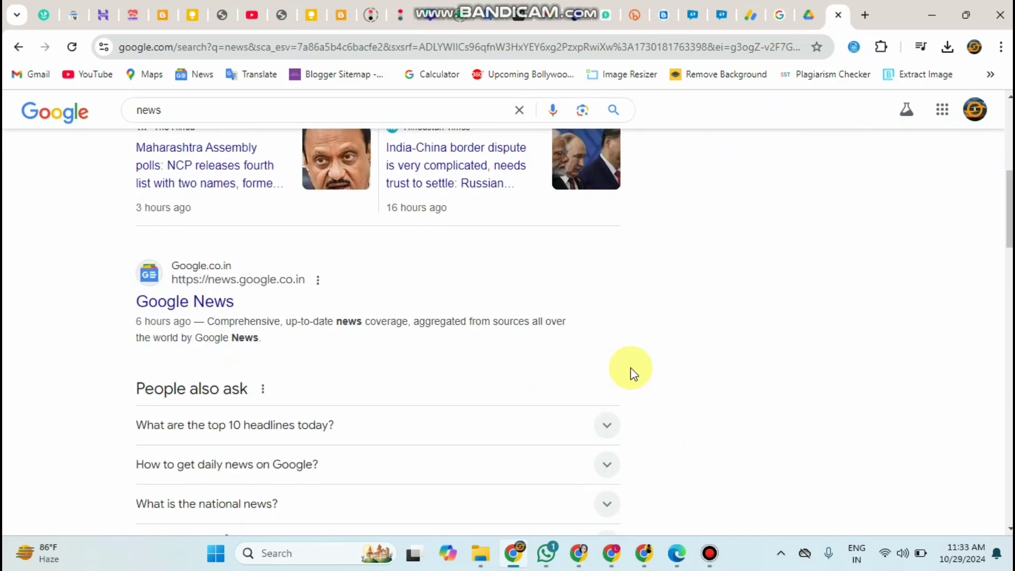
{"action": "scroll", "coordinate": [379, 328], "scroll_direction": "down", "scroll_amount": 7}
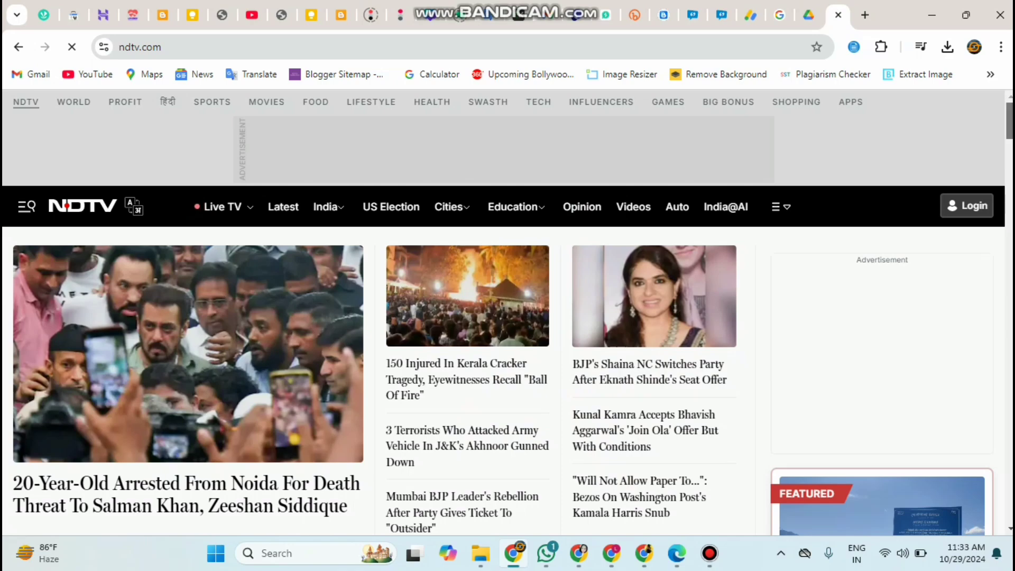
Look through the NDTV homepage's content sections and advertisement areas, and return to the page start.
{"action": "mouse_move", "coordinate": [1010, 121]}
{"action": "left_mouse_down"}
{"action": "mouse_move", "coordinate": [1011, 154]}
{"action": "mouse_move", "coordinate": [1011, 120]}
{"action": "left_mouse_up"}
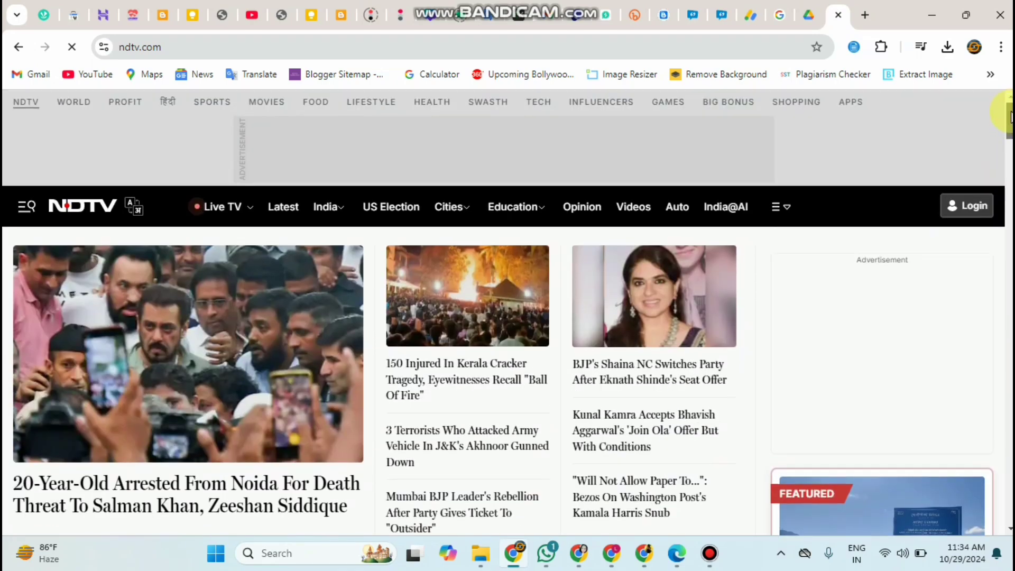
{"action": "left_click_drag", "start_coordinate": [1011, 121], "coordinate": [1010, 277]}
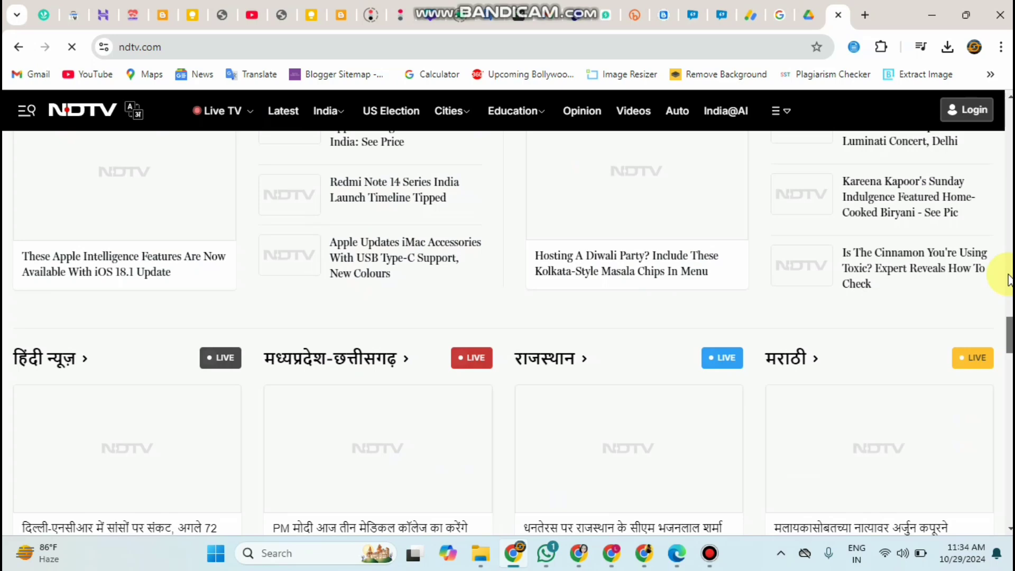
{"action": "scroll", "coordinate": [567, 209], "scroll_direction": "up", "scroll_amount": 20}
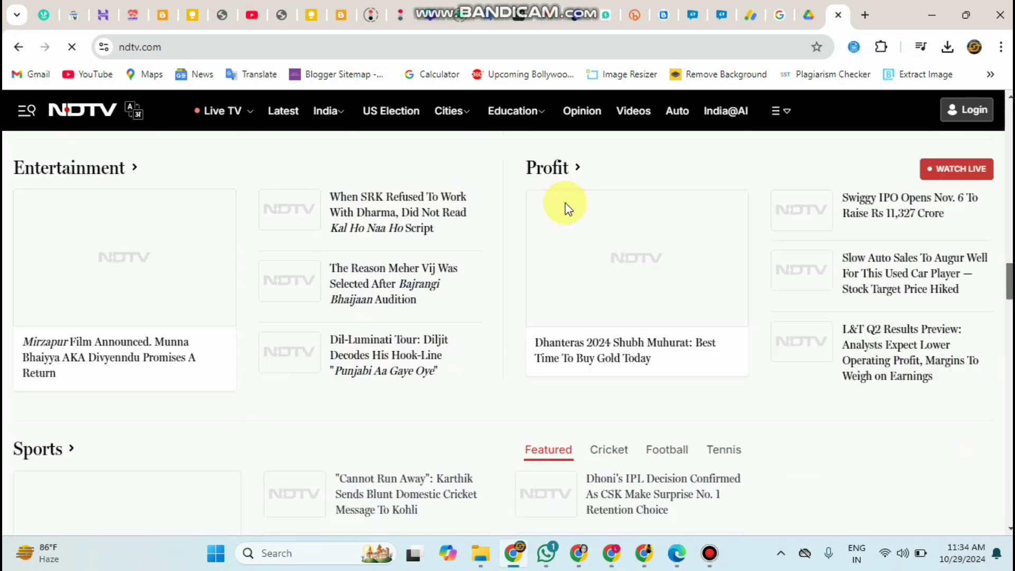
{"action": "left_click_drag", "start_coordinate": [1010, 128], "coordinate": [1011, 129]}
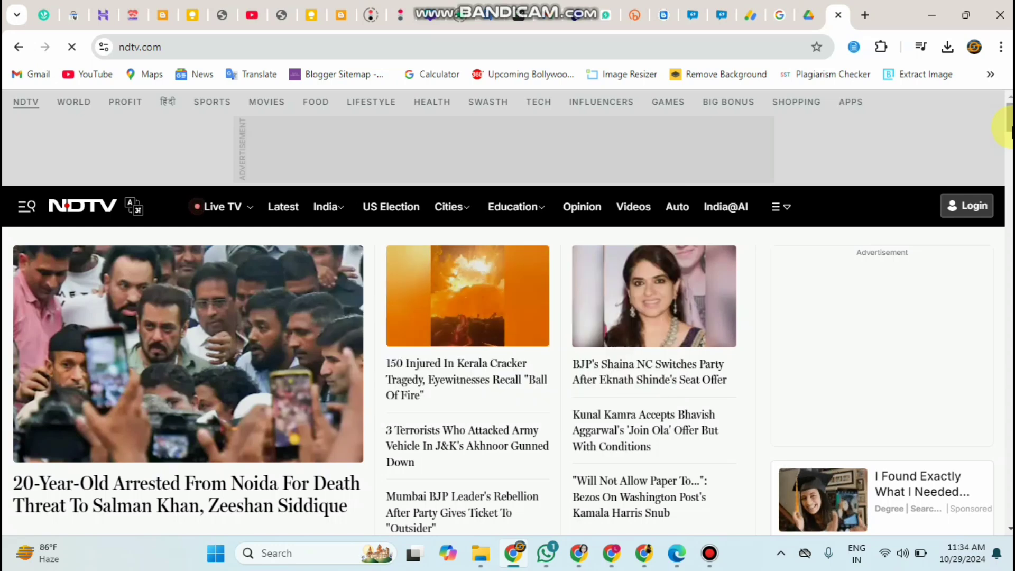
{"action": "mouse_move", "coordinate": [1011, 117]}
{"action": "left_mouse_down"}
{"action": "mouse_move", "coordinate": [1011, 127]}
{"action": "mouse_move", "coordinate": [1011, 117]}
{"action": "left_mouse_up"}
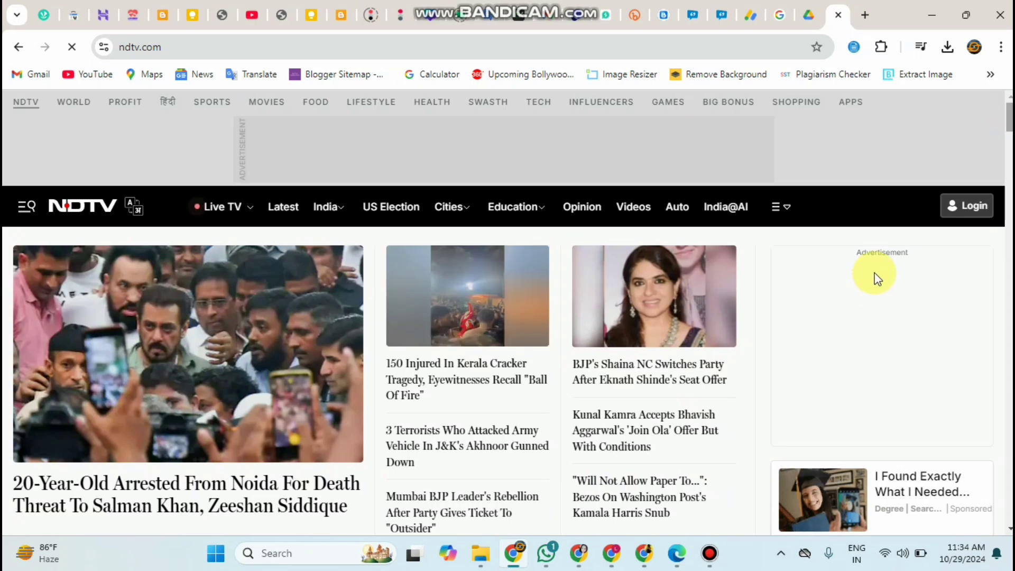
Examine the NDTV homepage's sidebar advertisement slot, sponsored stories and video section, and return to the page start.
{"action": "left_click_drag", "start_coordinate": [919, 253], "coordinate": [846, 253]}
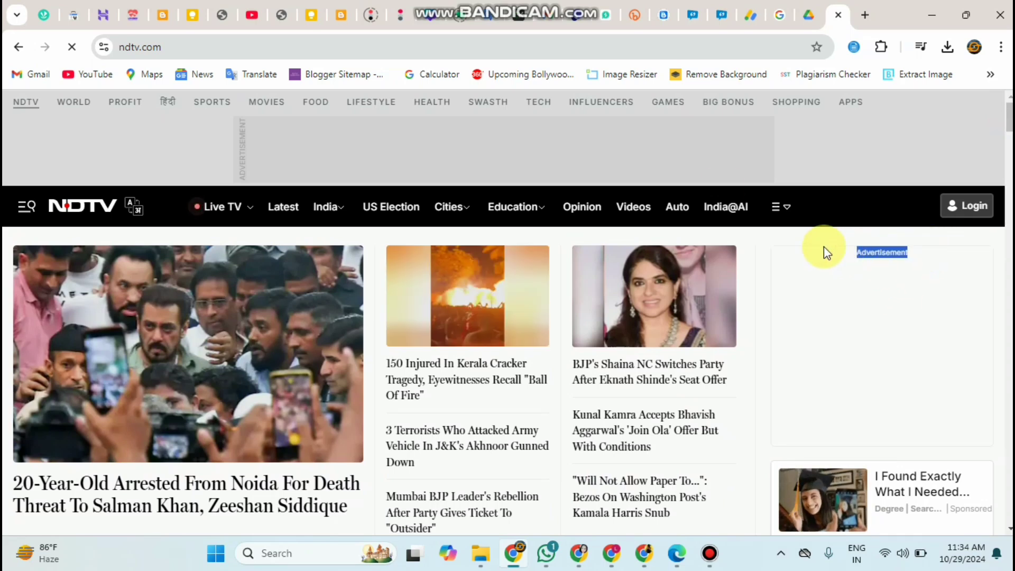
{"action": "left_click", "coordinate": [712, 172]}
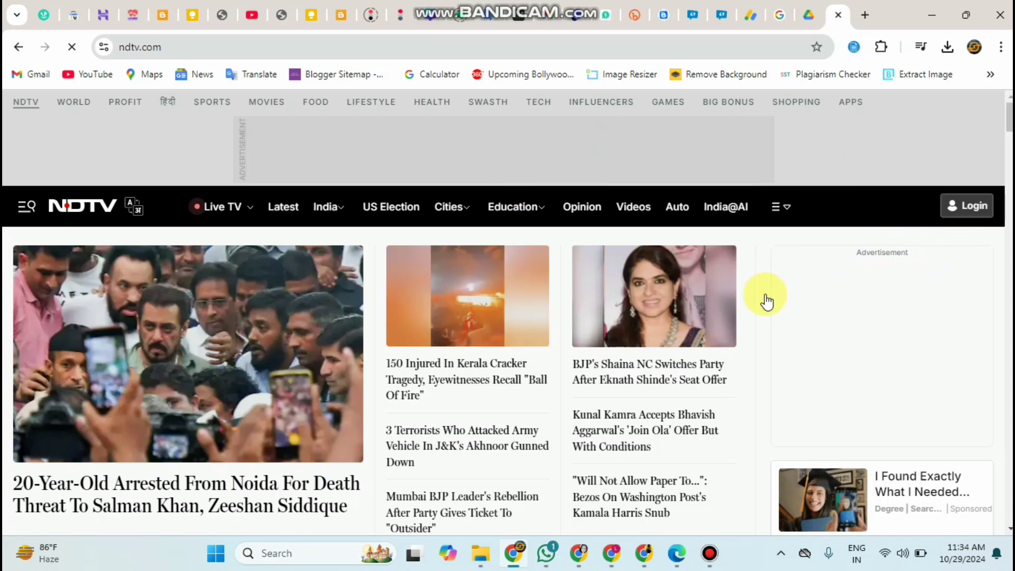
{"action": "scroll", "coordinate": [508, 312], "scroll_direction": "down", "scroll_amount": 7}
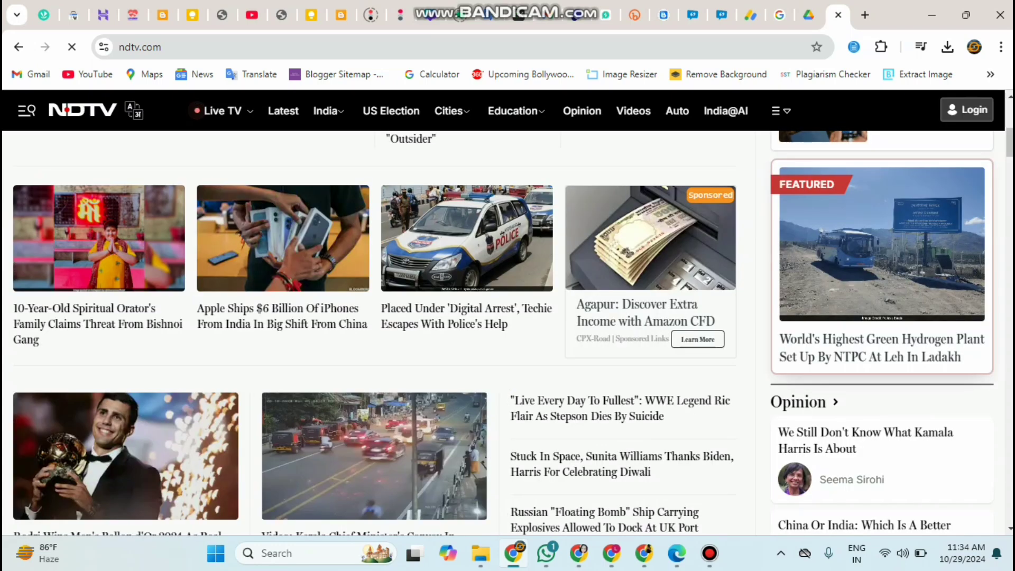
{"action": "left_click_drag", "start_coordinate": [1011, 141], "coordinate": [1010, 194]}
{"action": "scroll", "coordinate": [985, 300], "scroll_direction": "down", "scroll_amount": 1}
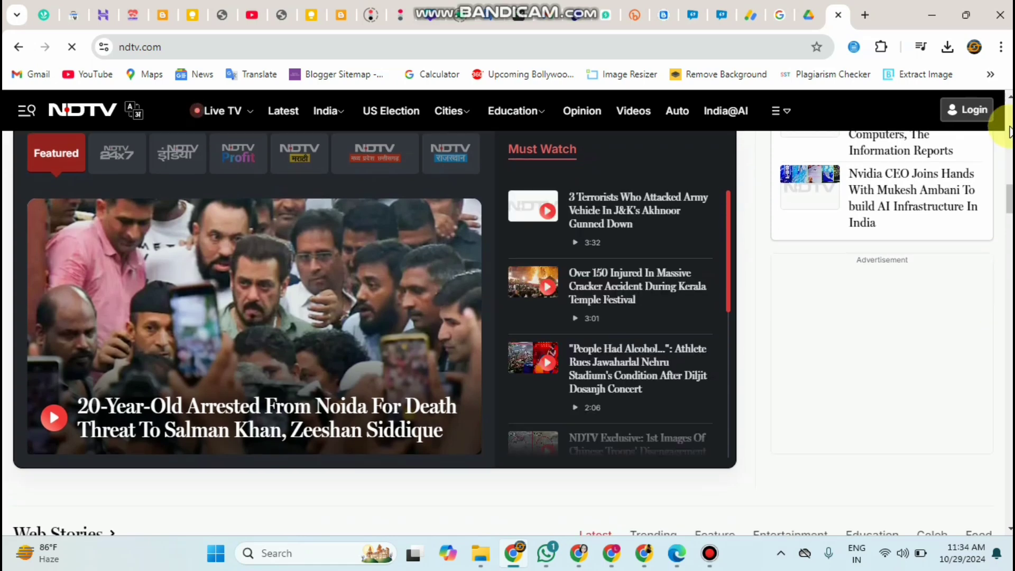
{"action": "left_click_drag", "start_coordinate": [1010, 127], "coordinate": [1010, 109]}
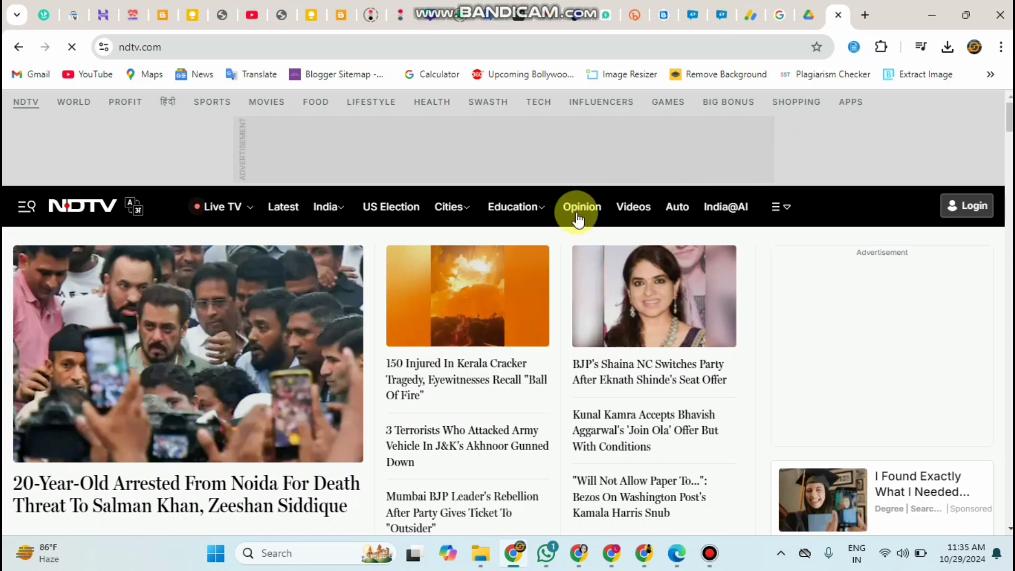
Switch to the SEO Next template demo and look through its featured, trending, travel, video and innovation sections.
{"action": "left_click", "coordinate": [723, 15]}
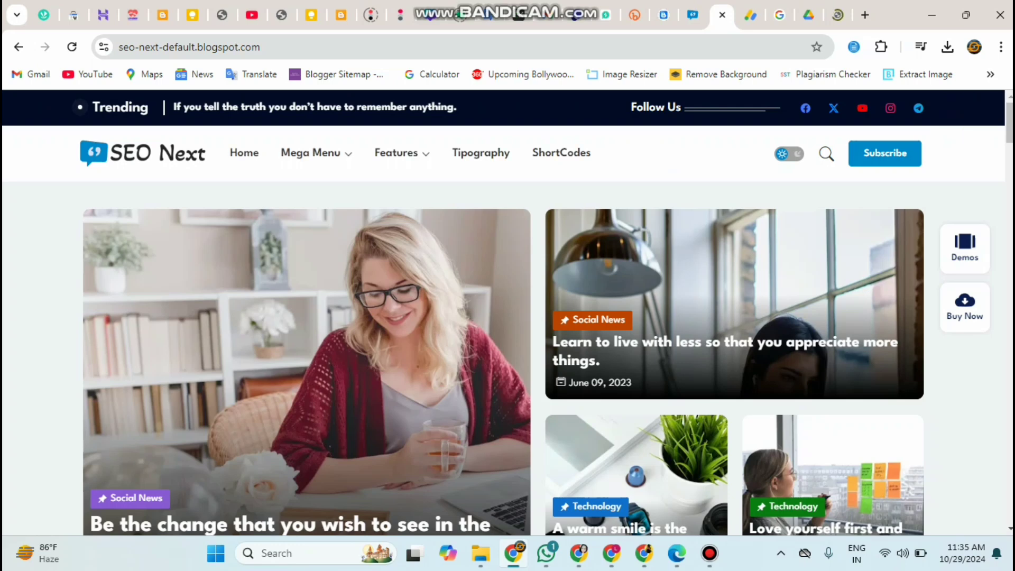
{"action": "scroll", "coordinate": [508, 312], "scroll_direction": "down", "scroll_amount": 10}
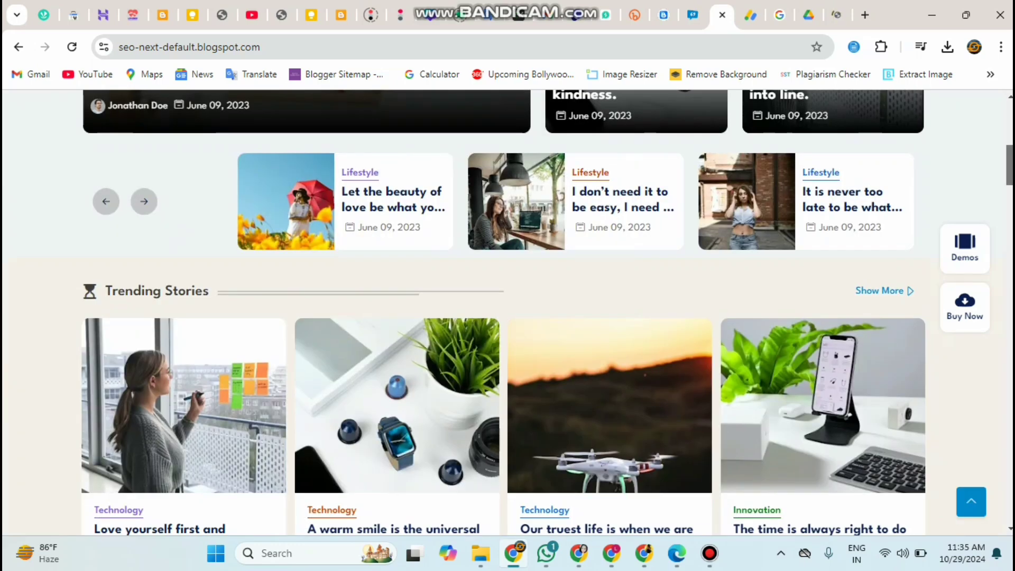
{"action": "scroll", "coordinate": [1010, 114], "scroll_direction": "down", "scroll_amount": 8}
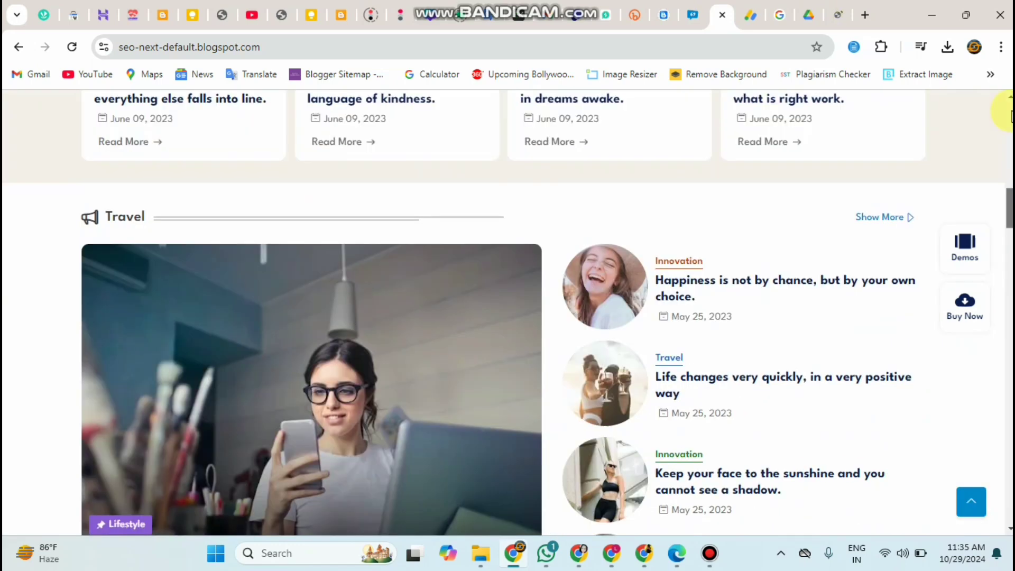
{"action": "scroll", "coordinate": [1010, 116], "scroll_direction": "up", "scroll_amount": 18}
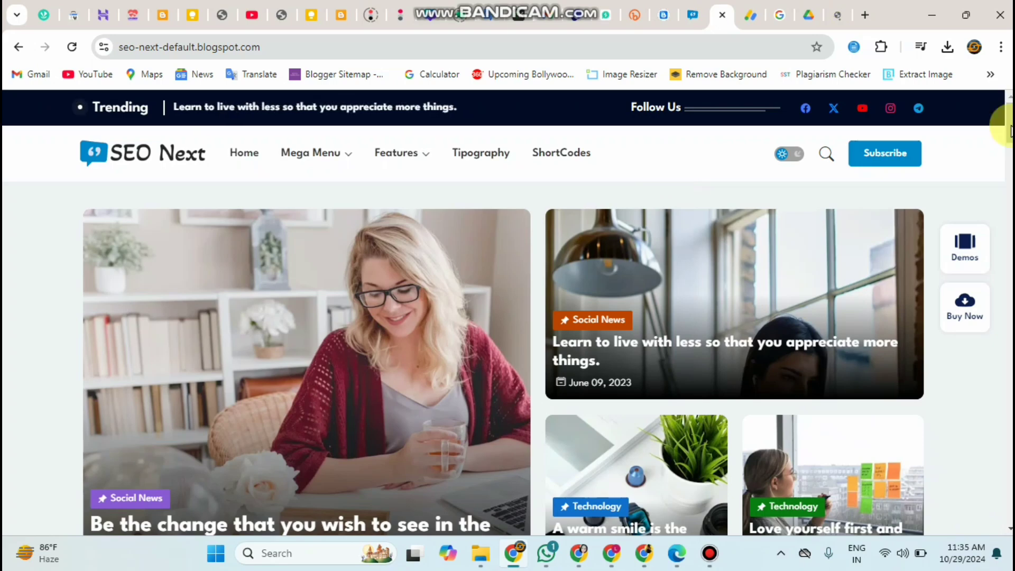
{"action": "scroll", "coordinate": [1010, 148], "scroll_direction": "down", "scroll_amount": 11}
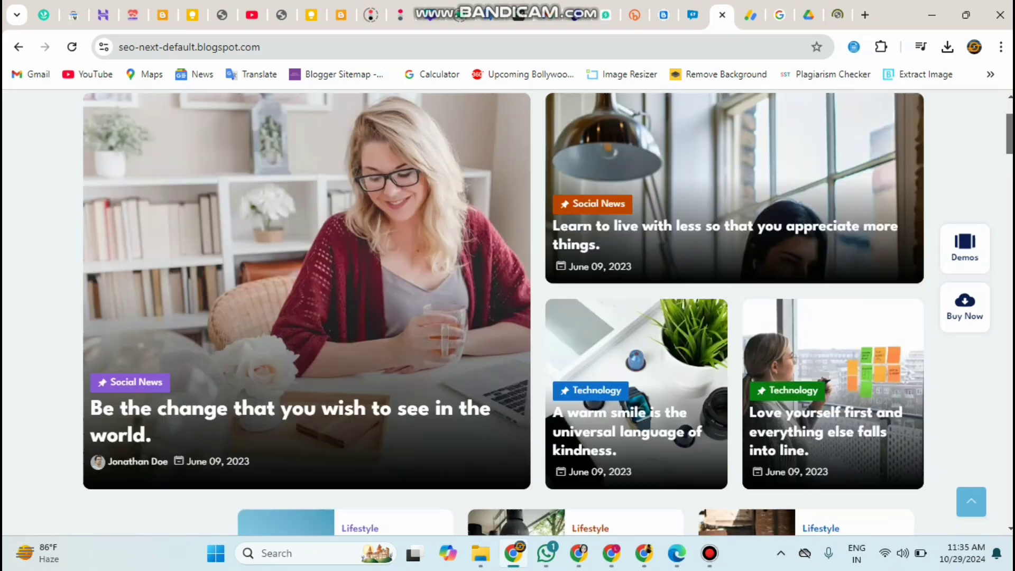
{"action": "scroll", "coordinate": [508, 312], "scroll_direction": "down", "scroll_amount": 9}
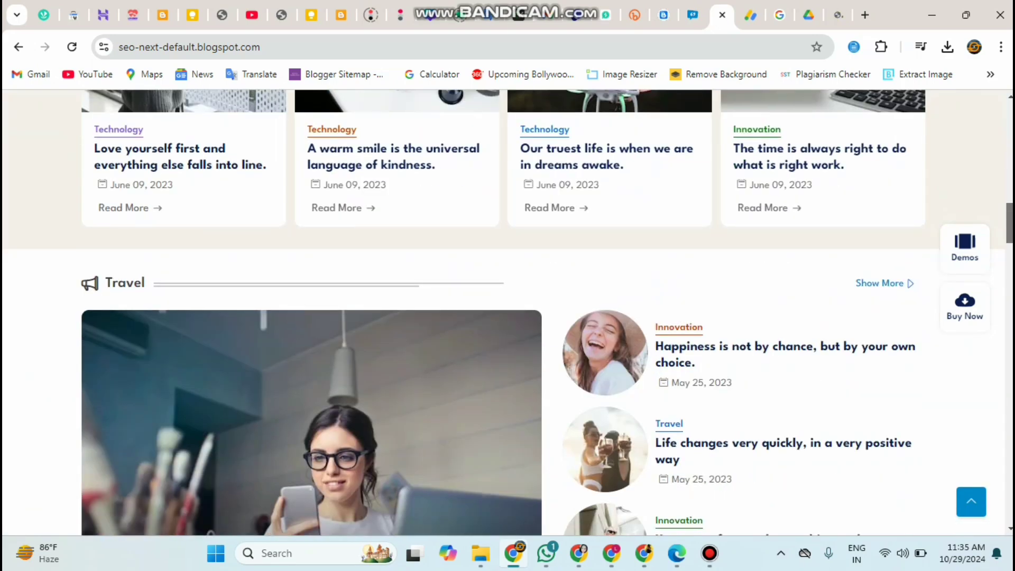
{"action": "scroll", "coordinate": [508, 312], "scroll_direction": "down", "scroll_amount": 7}
{"action": "scroll", "coordinate": [507, 313], "scroll_direction": "down", "scroll_amount": 9}
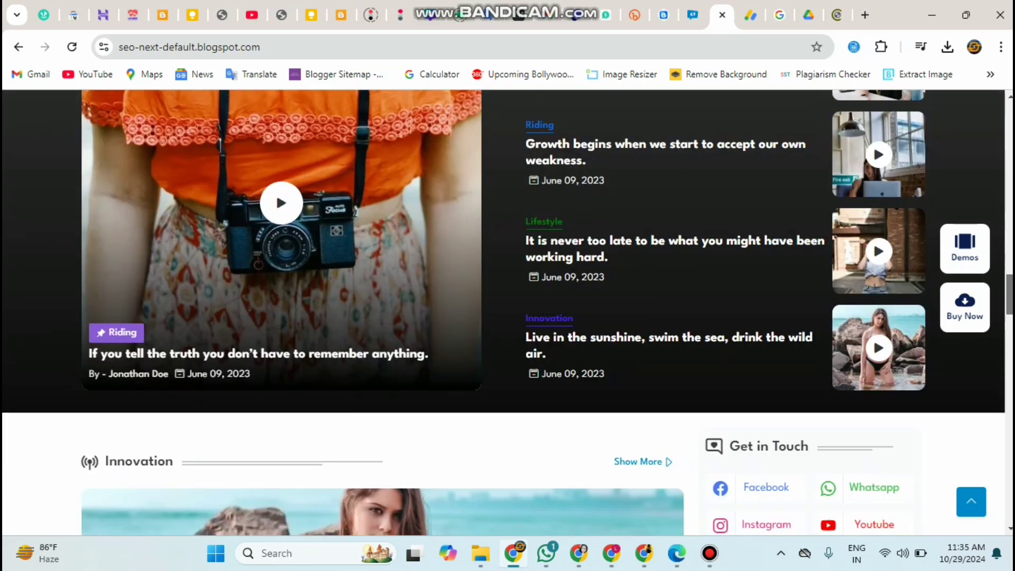
{"action": "scroll", "coordinate": [508, 312], "scroll_direction": "down", "scroll_amount": 8}
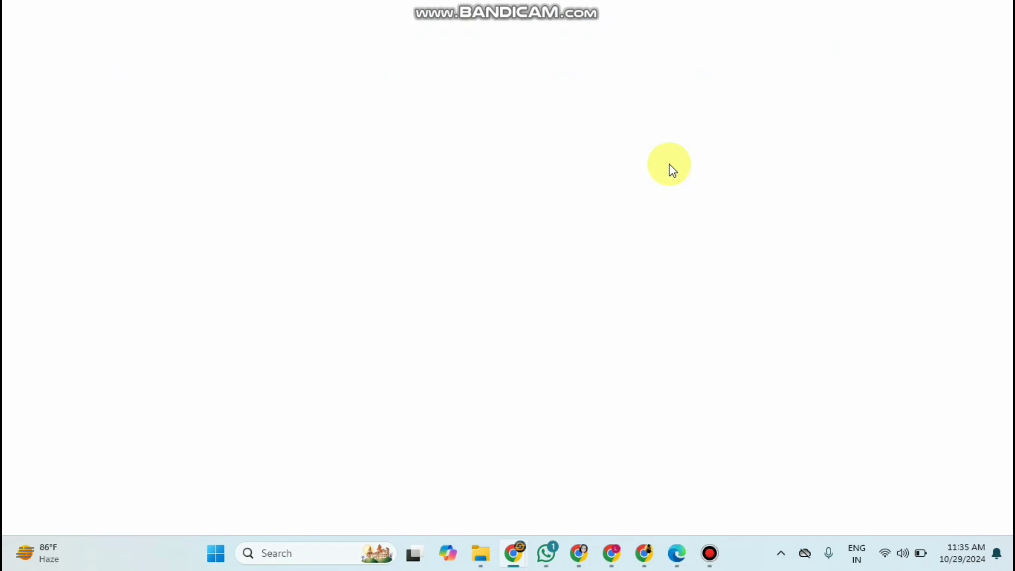
Search Google for "blogger" in an incognito window and look through the results.
{"action": "type", "text": "b"}
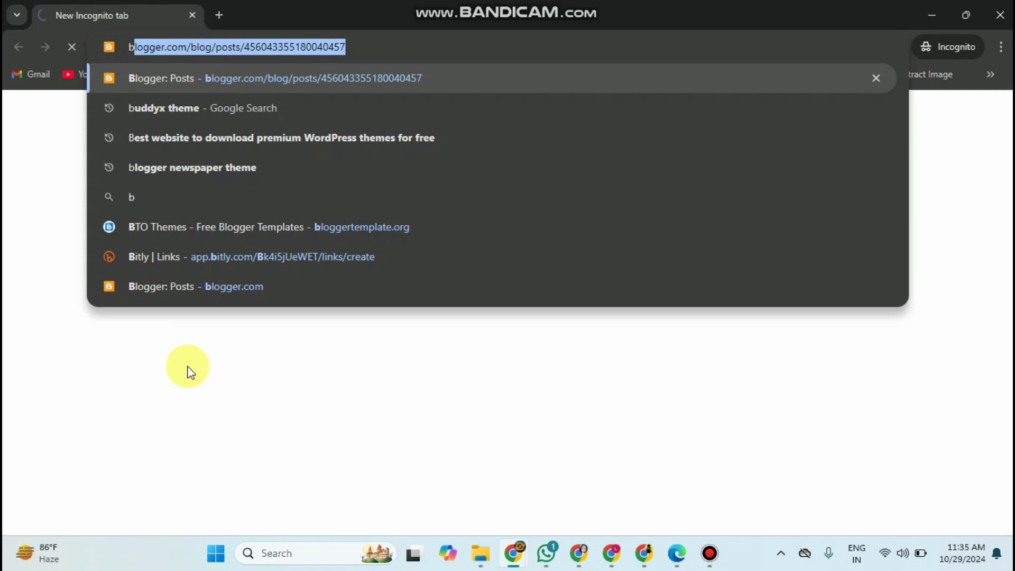
{"action": "type", "text": "logger"}
{"action": "key", "text": "BackSpace"}
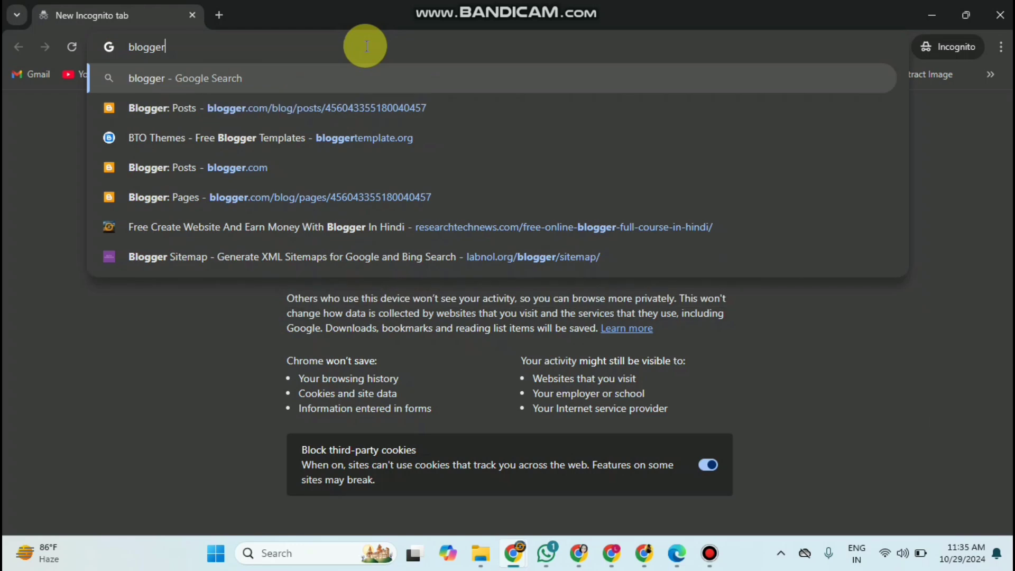
{"action": "key", "text": "Return"}
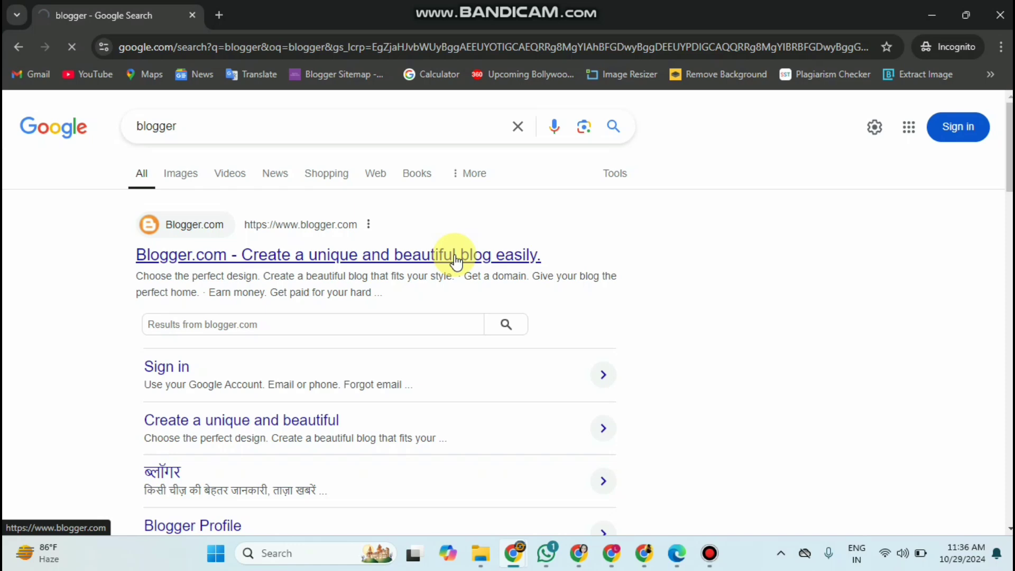
{"action": "scroll", "coordinate": [456, 261], "scroll_direction": "down", "scroll_amount": 8}
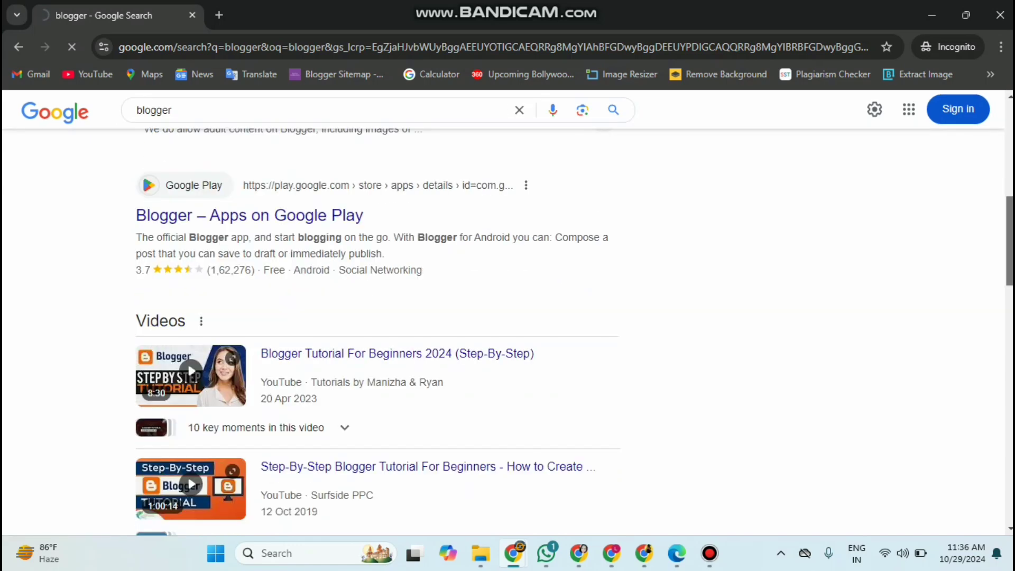
{"action": "scroll", "coordinate": [455, 333], "scroll_direction": "down", "scroll_amount": 1}
{"action": "scroll", "coordinate": [370, 328], "scroll_direction": "down", "scroll_amount": 10}
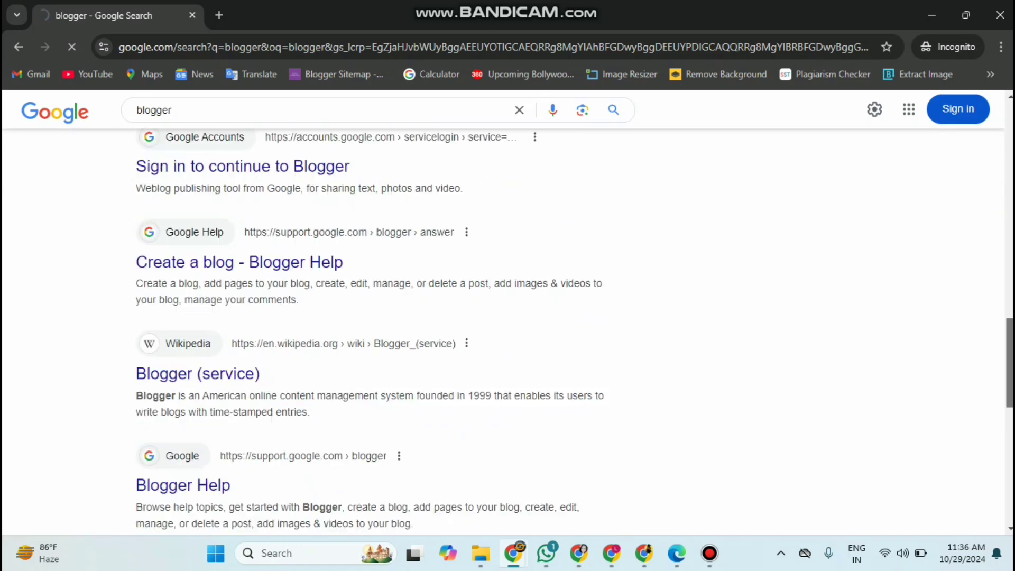
{"action": "scroll", "coordinate": [371, 328], "scroll_direction": "down", "scroll_amount": 6}
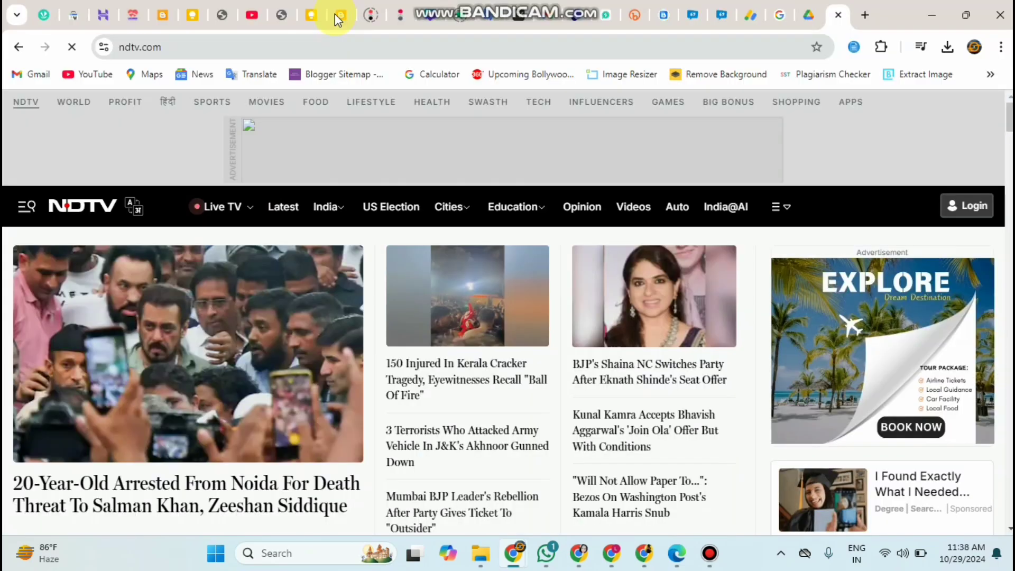
Switch to the Blogger dashboard and start creating a new blog from the end of the blog list.
{"action": "left_click", "coordinate": [335, 13]}
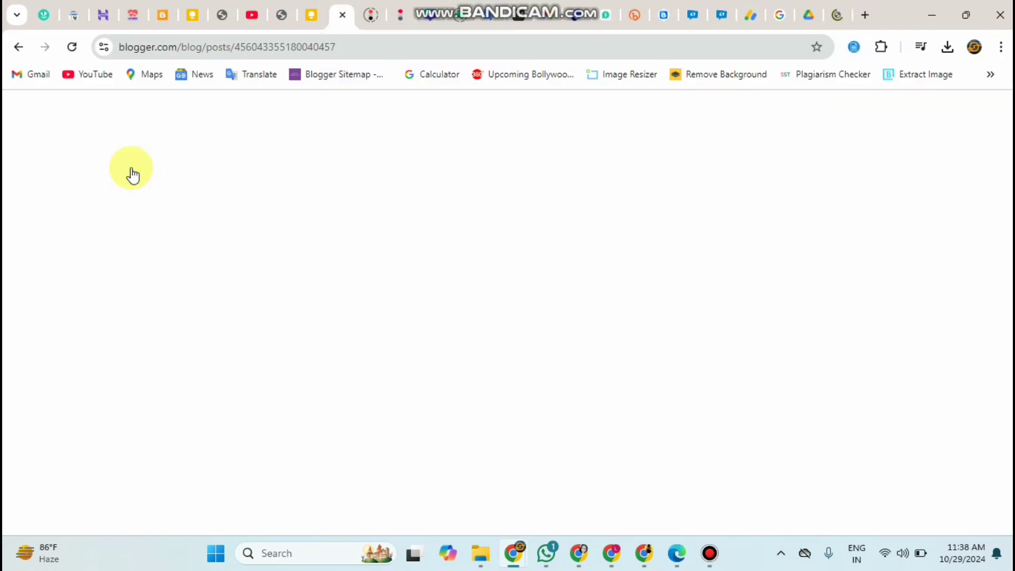
{"action": "left_click", "coordinate": [131, 168]}
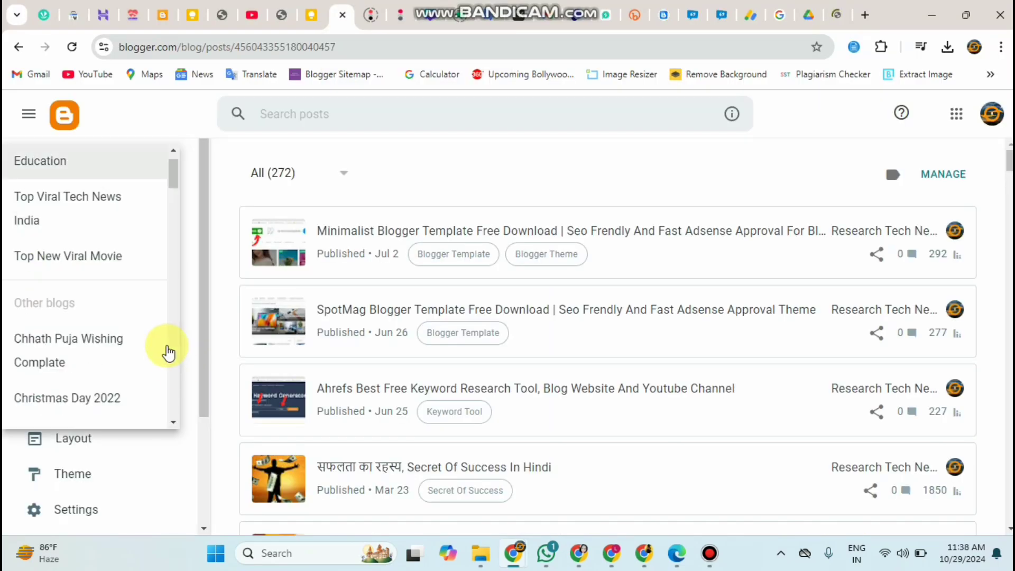
{"action": "scroll", "coordinate": [180, 377], "scroll_direction": "down", "scroll_amount": 3}
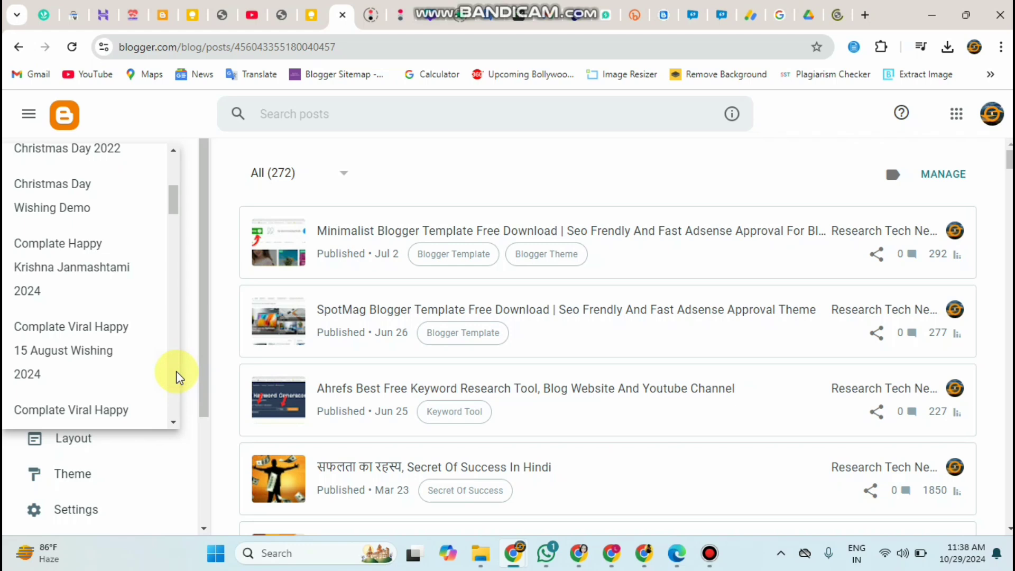
{"action": "left_click_drag", "start_coordinate": [175, 212], "coordinate": [185, 412]}
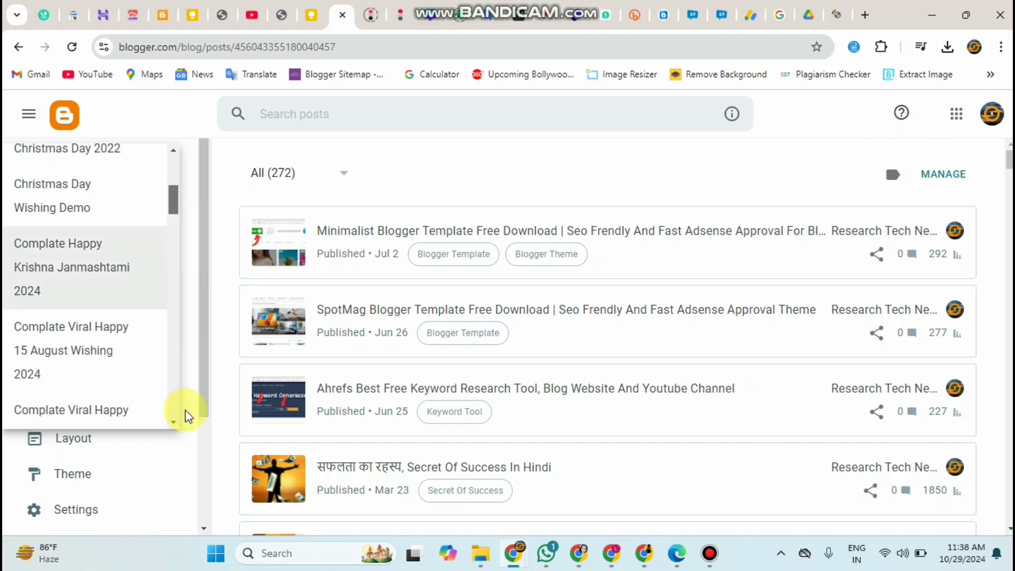
{"action": "left_click", "coordinate": [92, 407]}
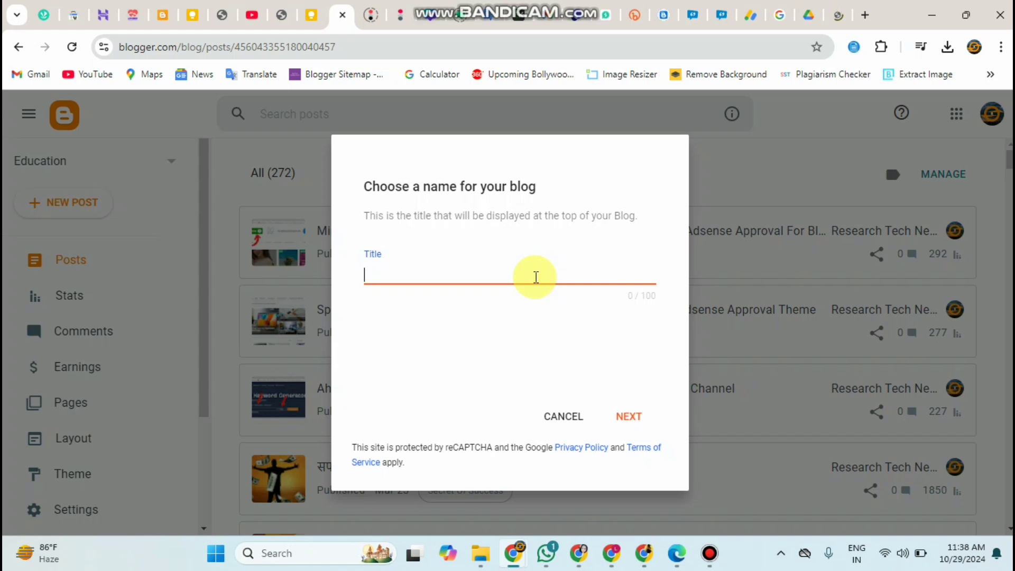
Enter "Top News Teker India" as the new blog's title.
{"action": "type", "text": "News Teker"}
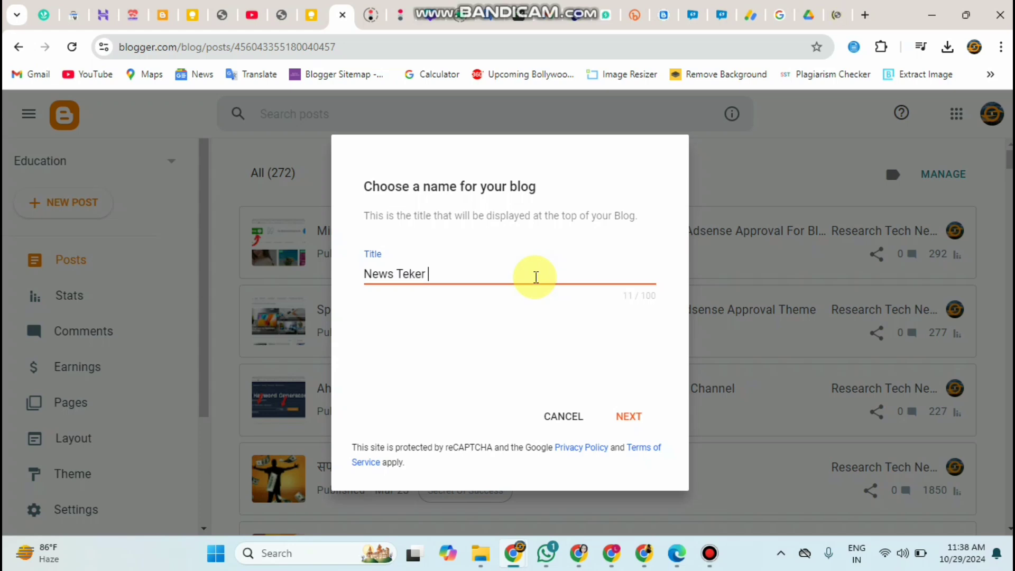
{"action": "type", "text": " India"}
{"action": "left_click", "coordinate": [369, 273]}
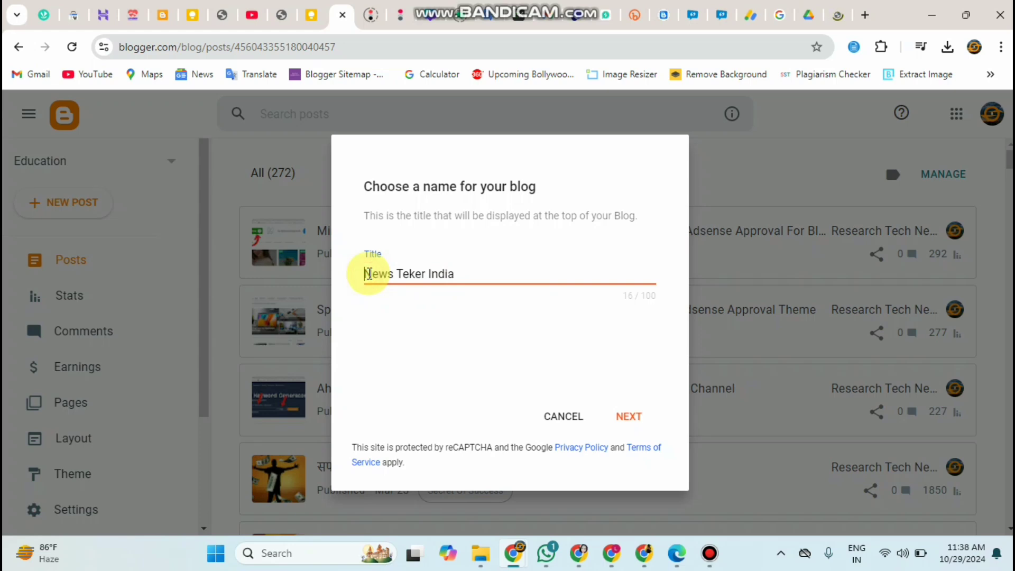
{"action": "type", "text": "Top"}
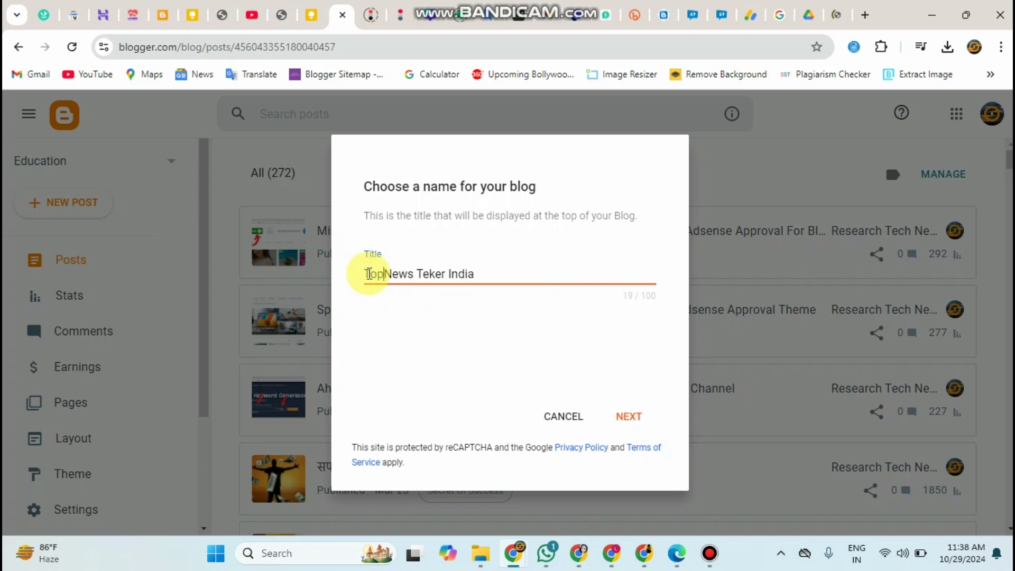
Copy the blog title, continue to the URL stage, and paste the title as the blog's address.
{"action": "left_click_drag", "start_coordinate": [482, 275], "coordinate": [360, 278]}
{"action": "key", "text": "ctrl+c"}
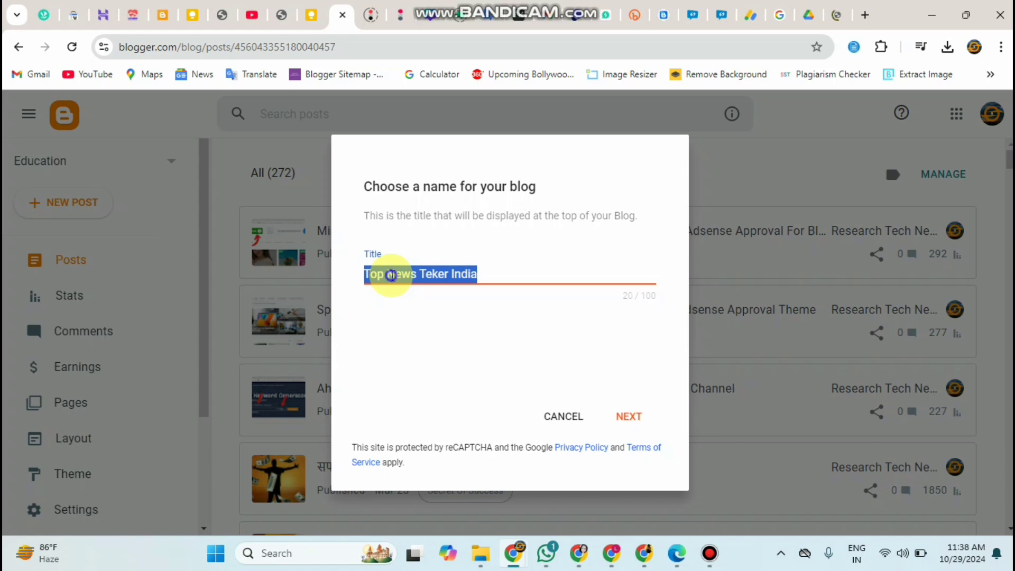
{"action": "right_click", "coordinate": [394, 275]}
{"action": "left_click", "coordinate": [426, 75]}
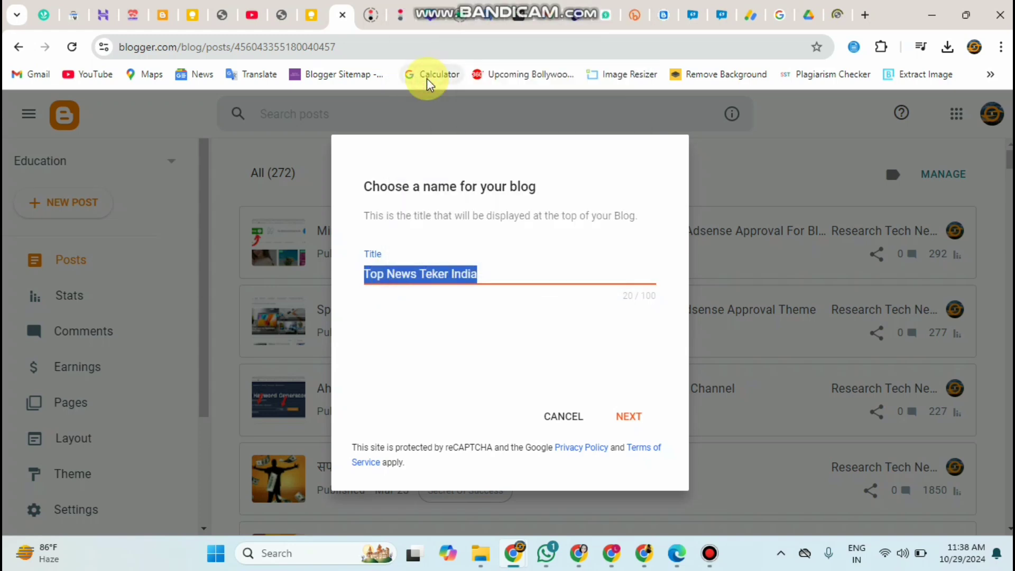
{"action": "left_click", "coordinate": [538, 278]}
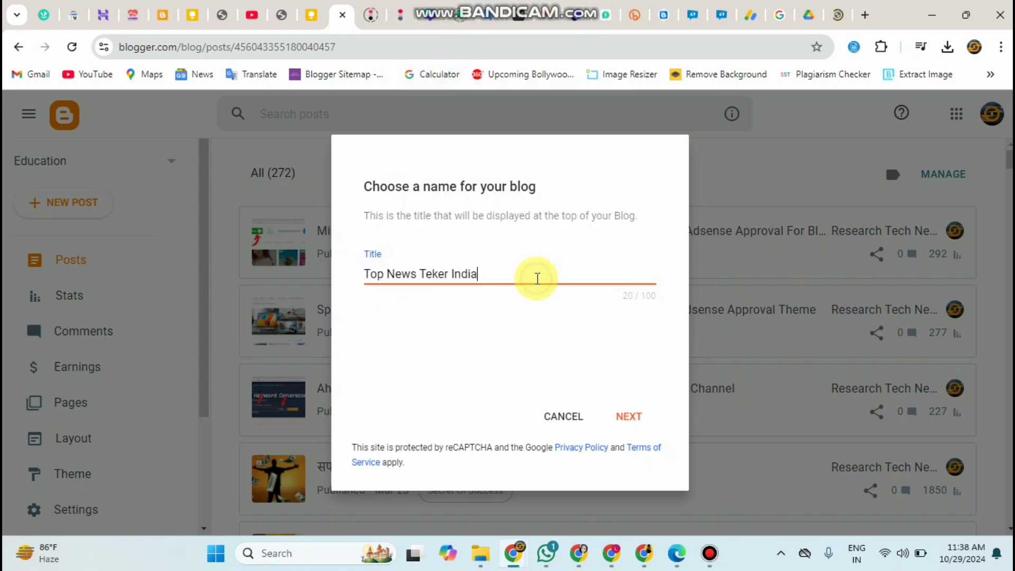
{"action": "left_click", "coordinate": [631, 418]}
{"action": "left_click", "coordinate": [473, 281]}
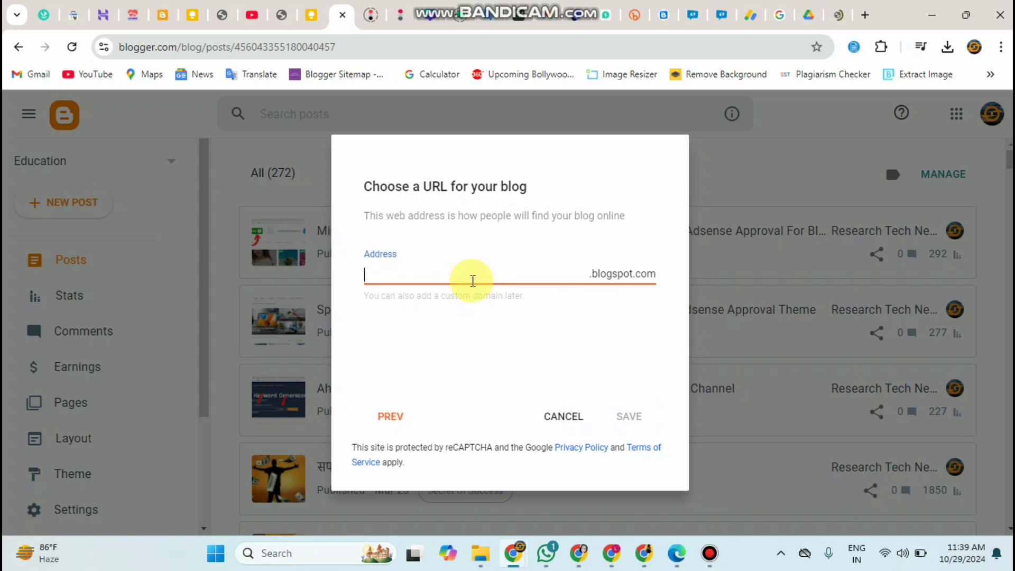
{"action": "right_click", "coordinate": [440, 274]}
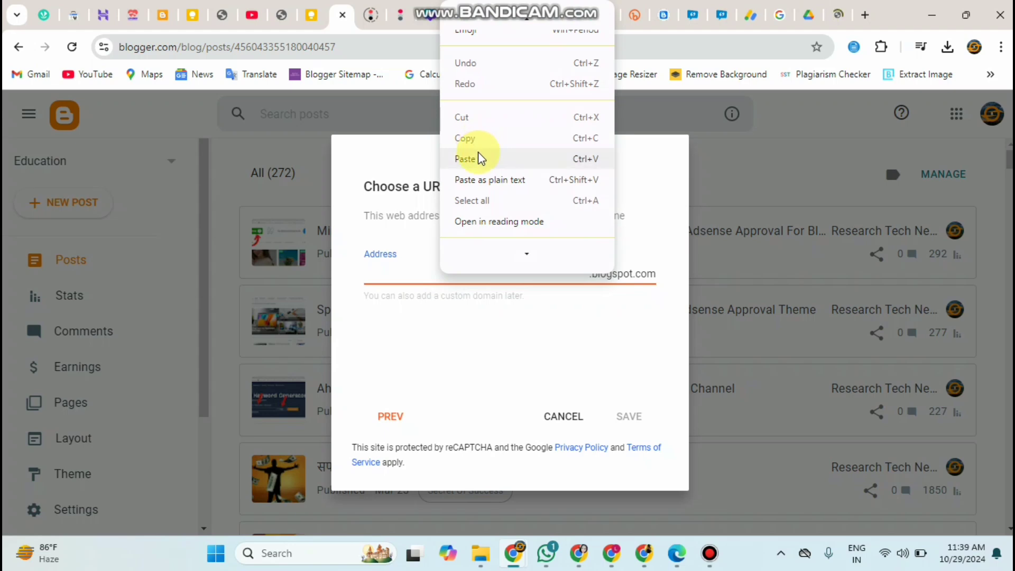
{"action": "left_click", "coordinate": [478, 157]}
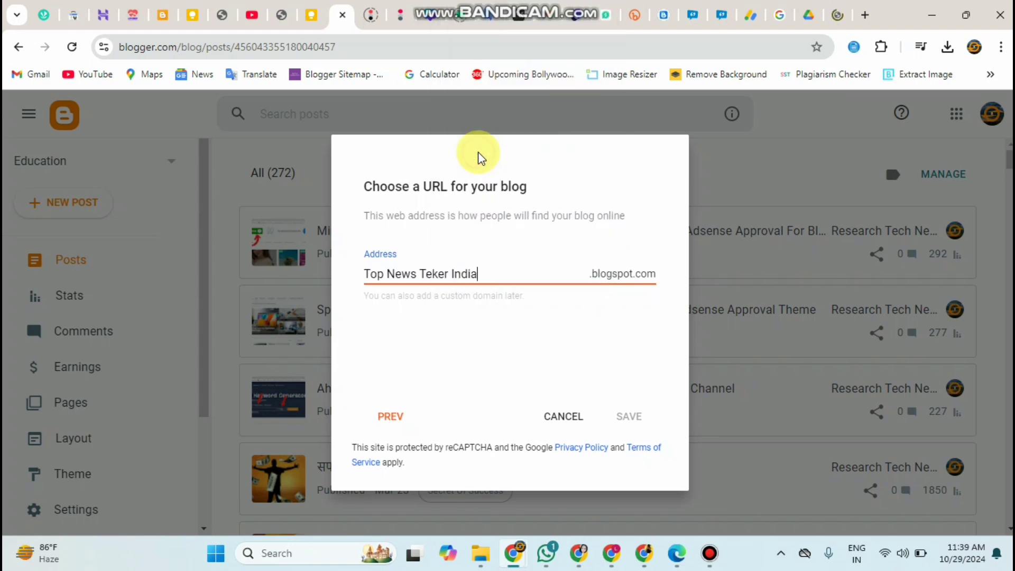
Remove the spaces from the blog address so it reads TopNewsTekerIndia, and let its availability be checked.
{"action": "left_click", "coordinate": [453, 274]}
{"action": "key", "text": "BackSpace"}
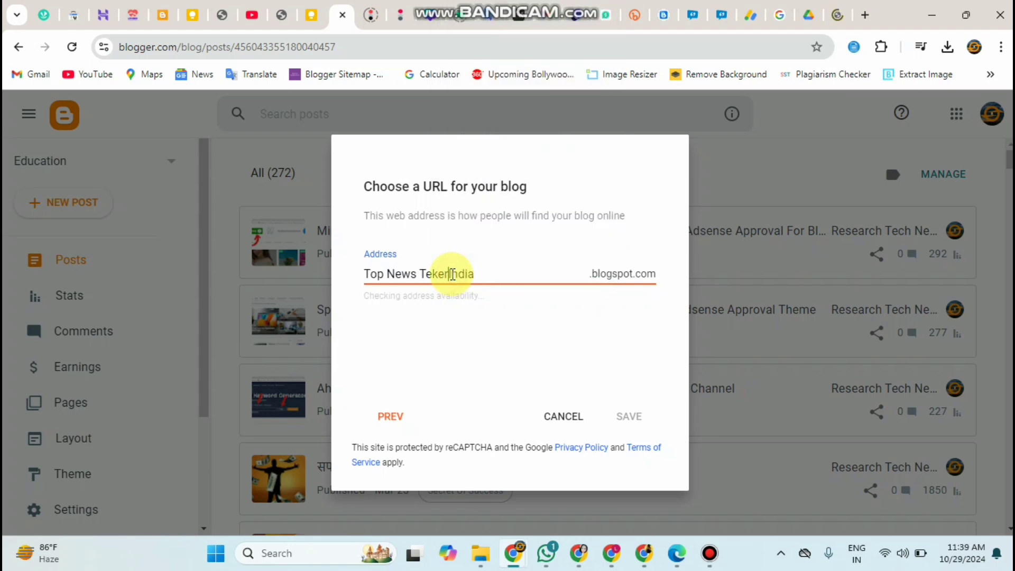
{"action": "left_click", "coordinate": [421, 273]}
{"action": "key", "text": "BackSpace"}
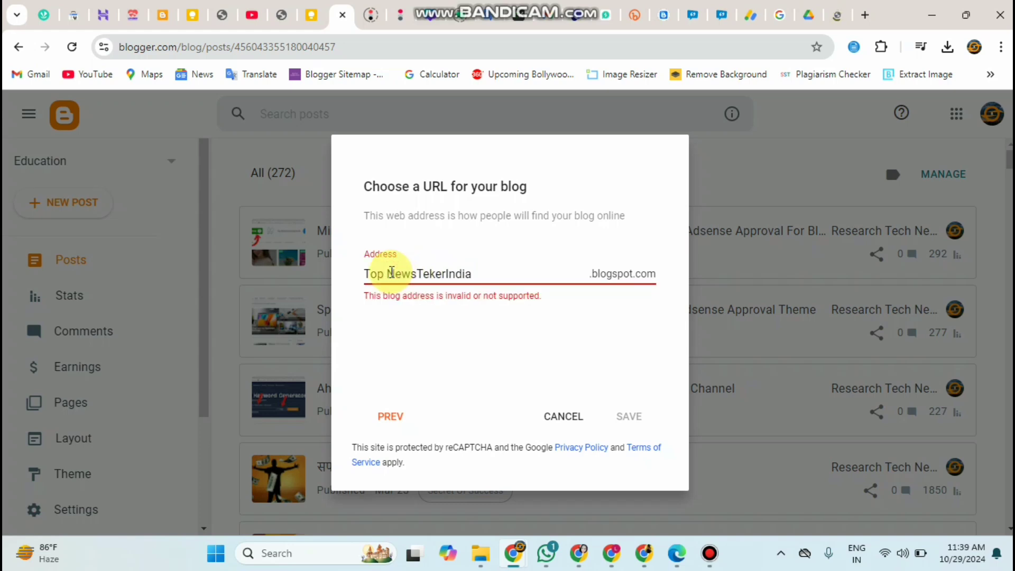
{"action": "key", "text": "BackSpace"}
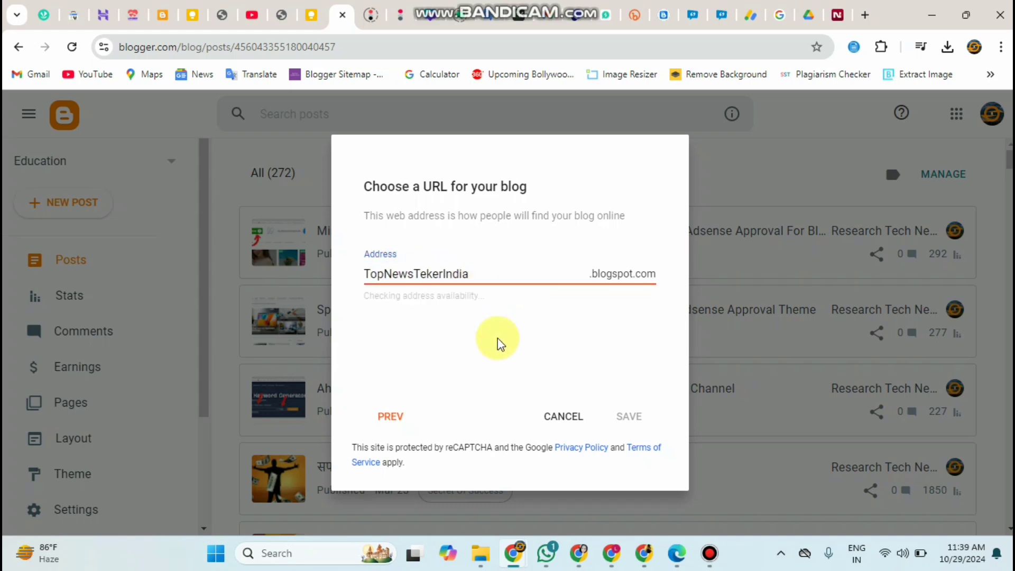
{"action": "left_click", "coordinate": [500, 344]}
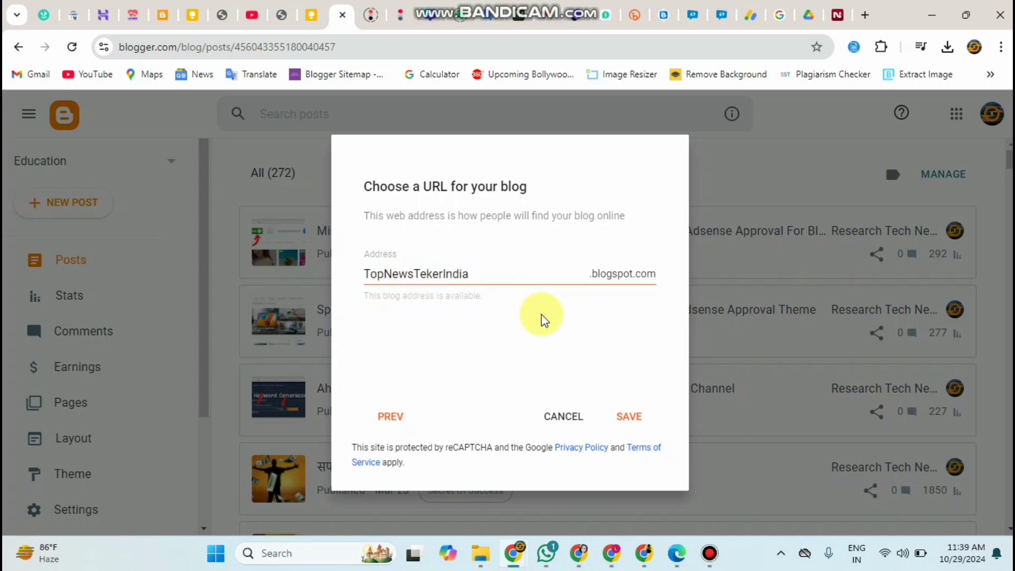
Save the new blog with the address TopNewsTekerIndia.blogspot.com.
{"action": "double_click", "coordinate": [496, 274]}
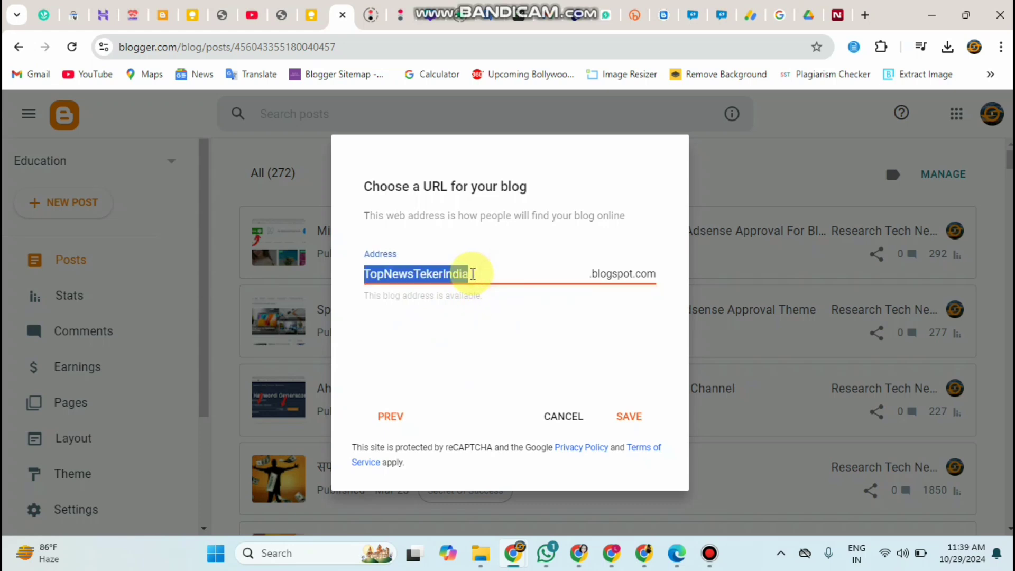
{"action": "left_click", "coordinate": [472, 274]}
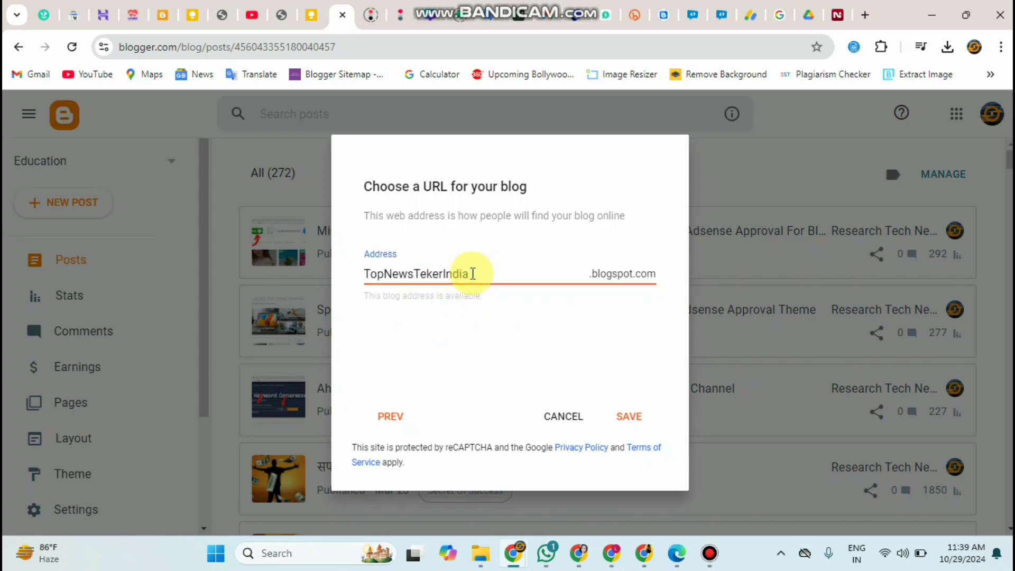
{"action": "left_click", "coordinate": [637, 424]}
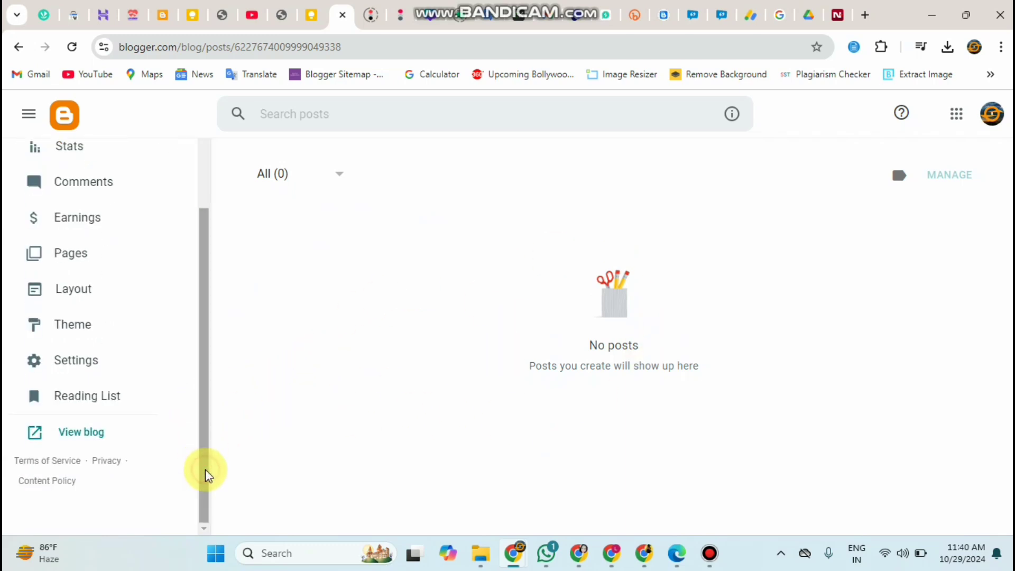
View the new blog, and look over the Auron Mein Kahan Dum Tha movie note in Google Keep.
{"action": "left_click", "coordinate": [95, 432]}
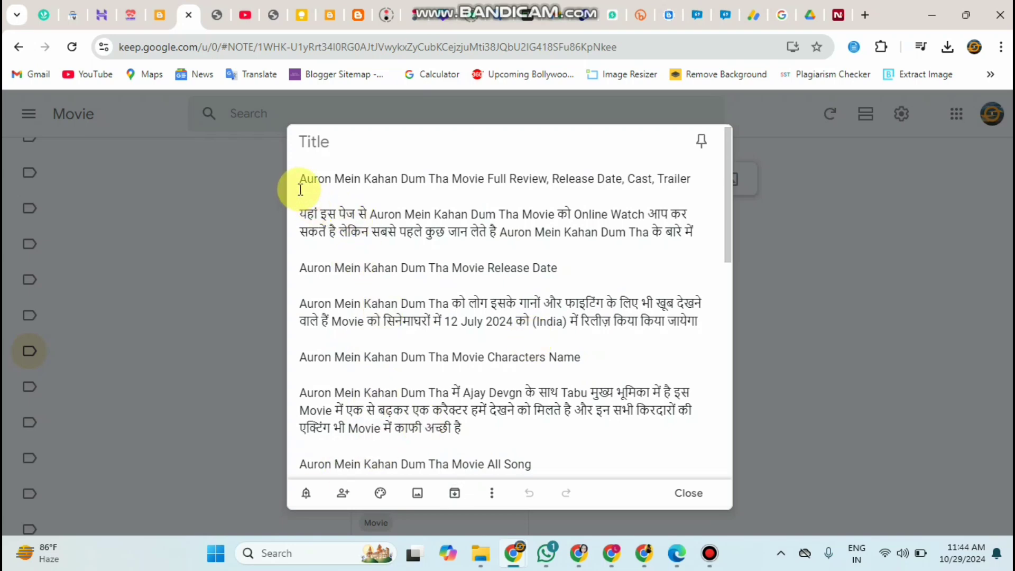
{"action": "left_click_drag", "start_coordinate": [300, 183], "coordinate": [598, 114]}
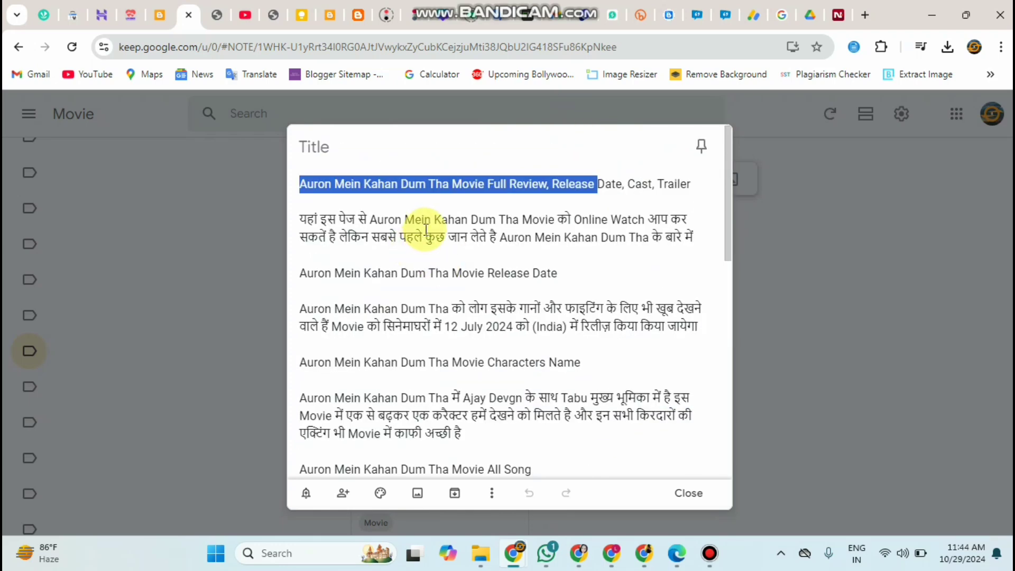
Return to the Blogger dashboard and enable the search description under the blog's meta tags settings.
{"action": "left_click", "coordinate": [330, 16]}
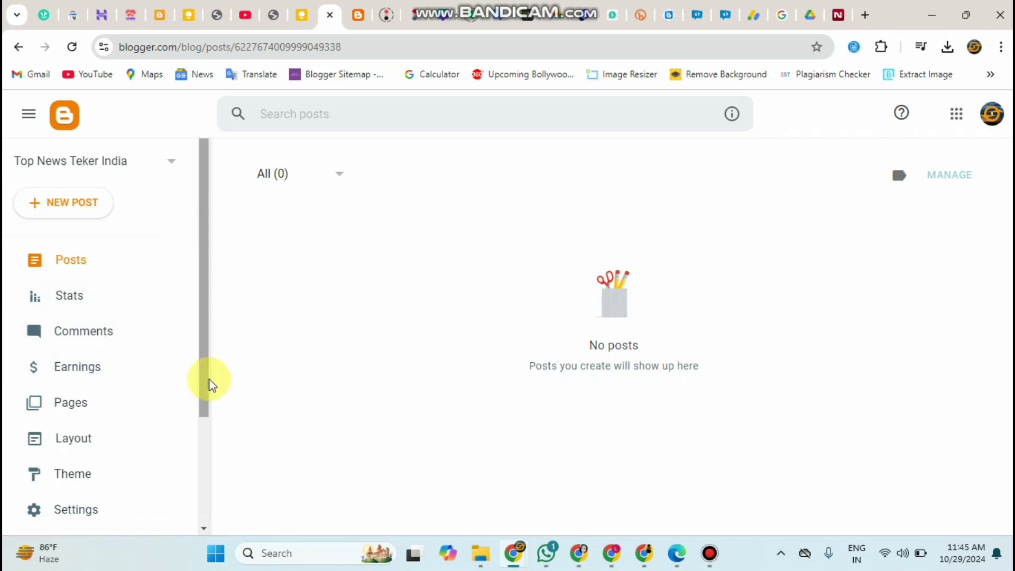
{"action": "left_click_drag", "start_coordinate": [206, 380], "coordinate": [188, 508]}
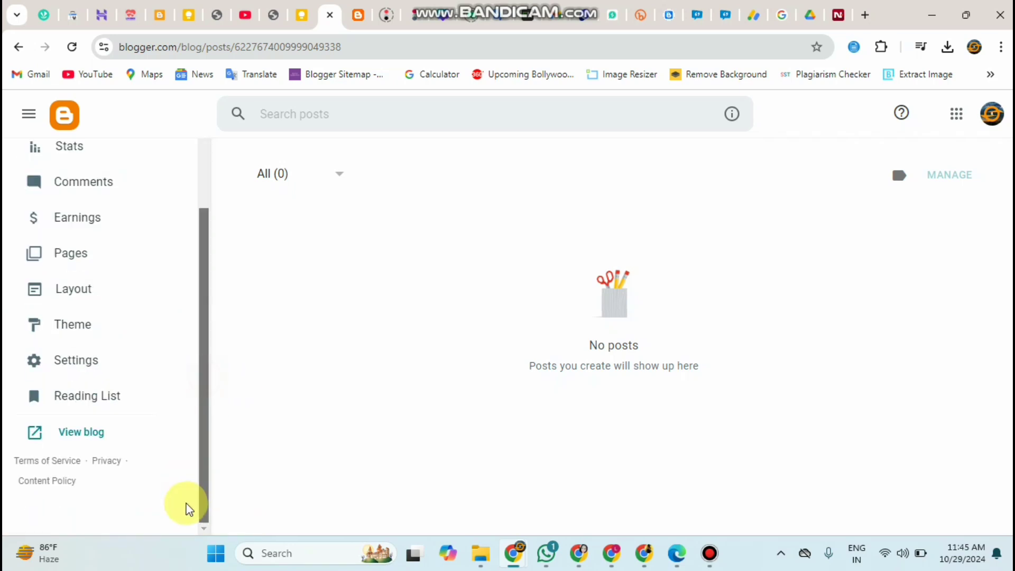
{"action": "left_click", "coordinate": [111, 352]}
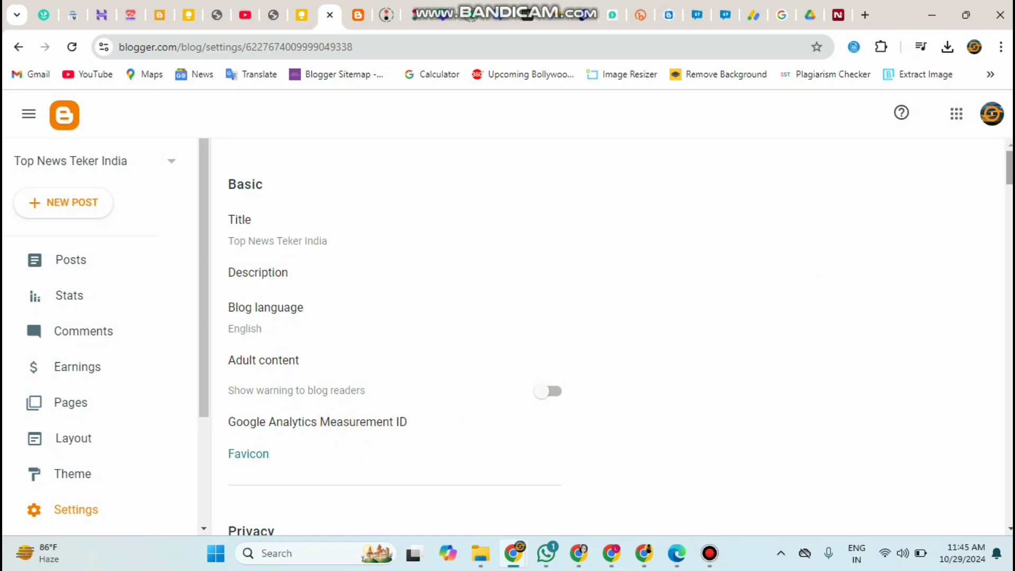
{"action": "scroll", "coordinate": [609, 336], "scroll_direction": "down", "scroll_amount": 10}
{"action": "scroll", "coordinate": [608, 336], "scroll_direction": "down", "scroll_amount": 15}
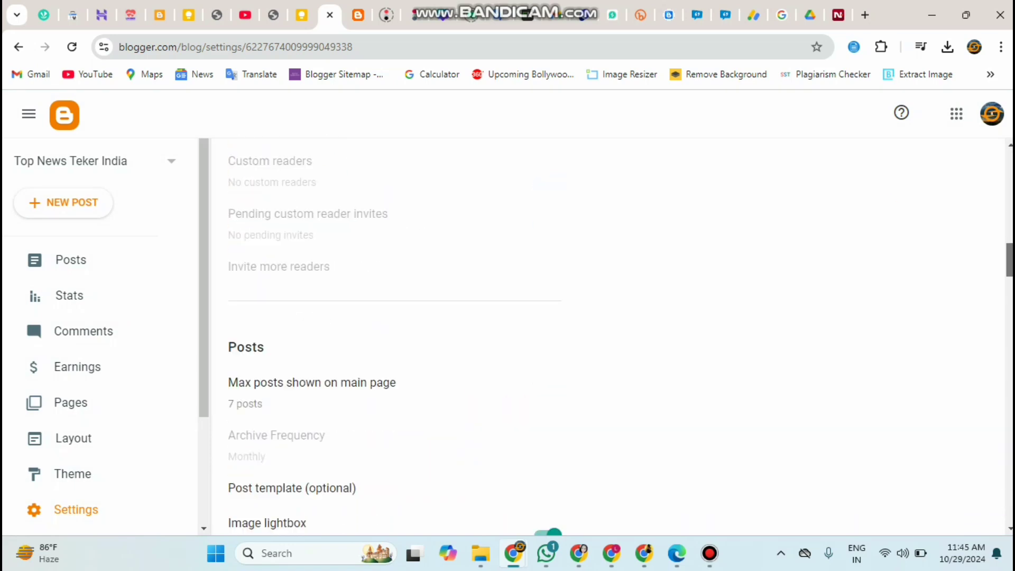
{"action": "scroll", "coordinate": [395, 337], "scroll_direction": "down", "scroll_amount": 8}
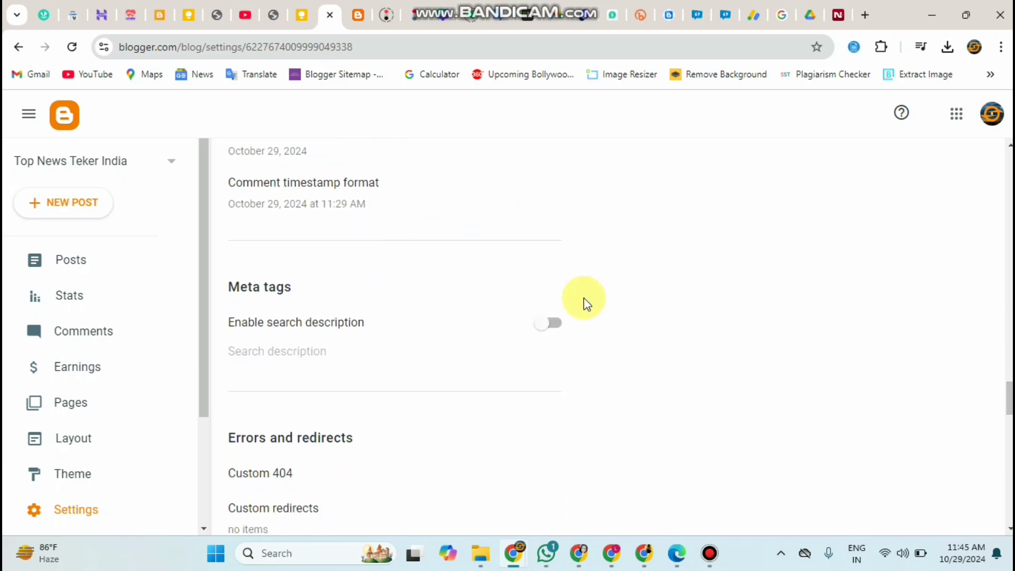
{"action": "left_click", "coordinate": [553, 323]}
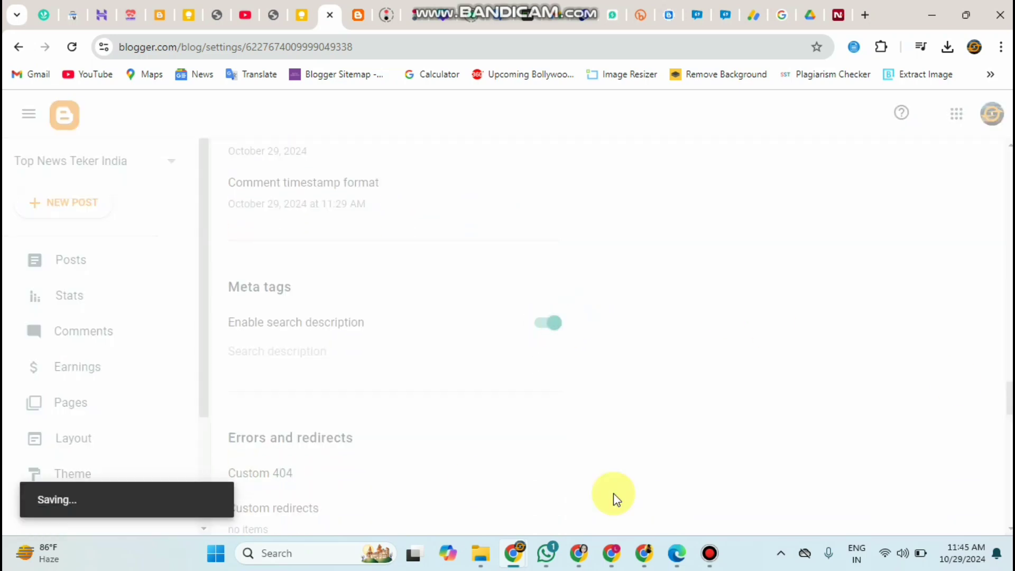
Create a new post from the blog's posts page and place the cursor in its body.
{"action": "left_click", "coordinate": [111, 259]}
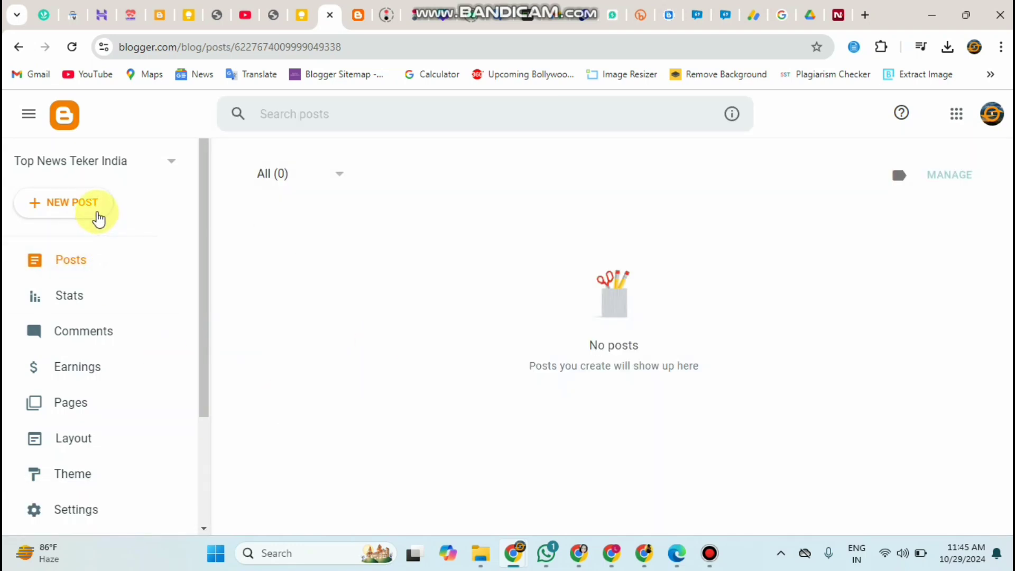
{"action": "left_click", "coordinate": [111, 212]}
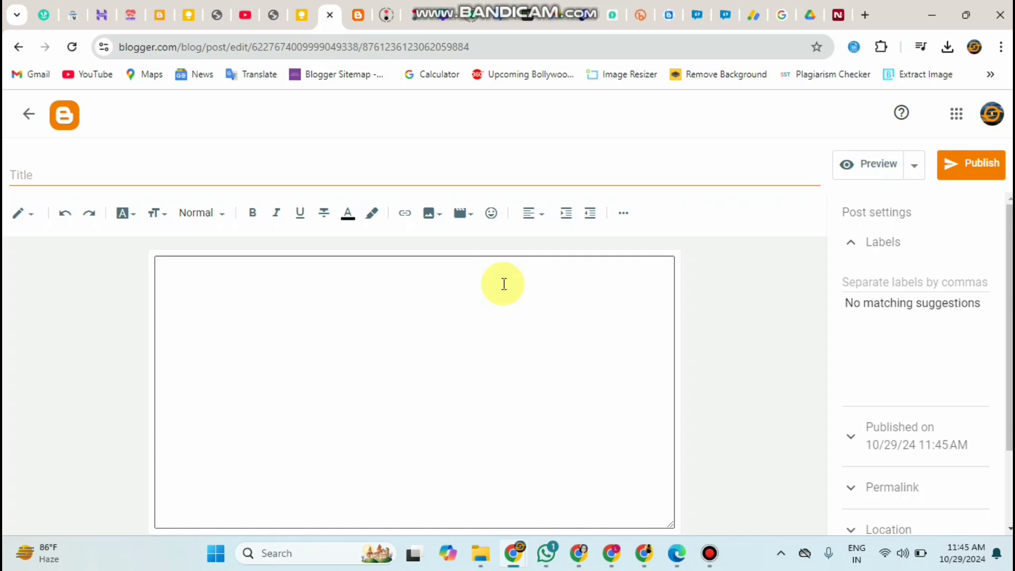
{"action": "left_click", "coordinate": [503, 284]}
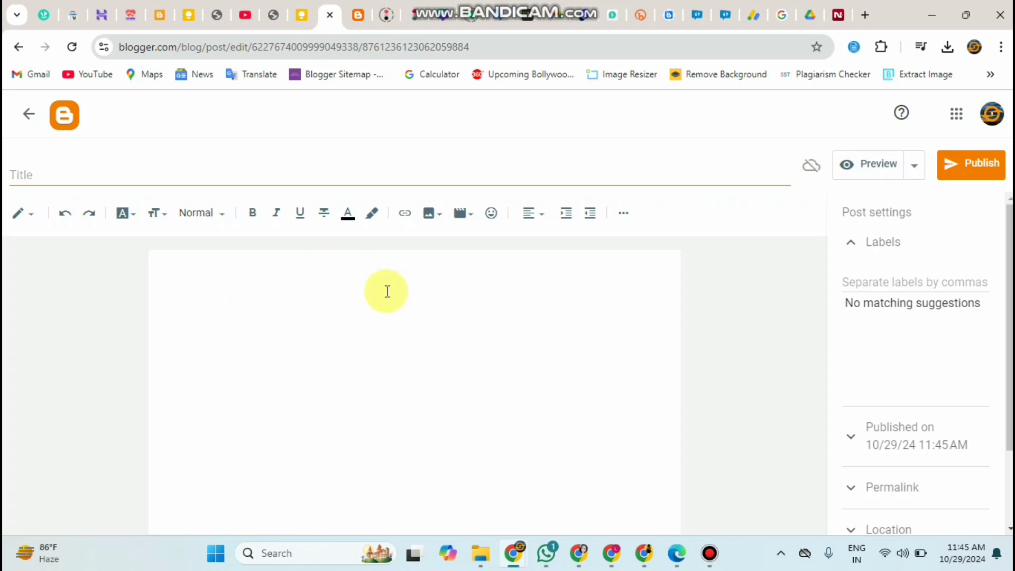
Upload the "Friday Night Plan Hindi Movie Full Hd" image from the Downloads folder into the post body.
{"action": "left_click", "coordinate": [430, 214]}
{"action": "left_click", "coordinate": [451, 258]}
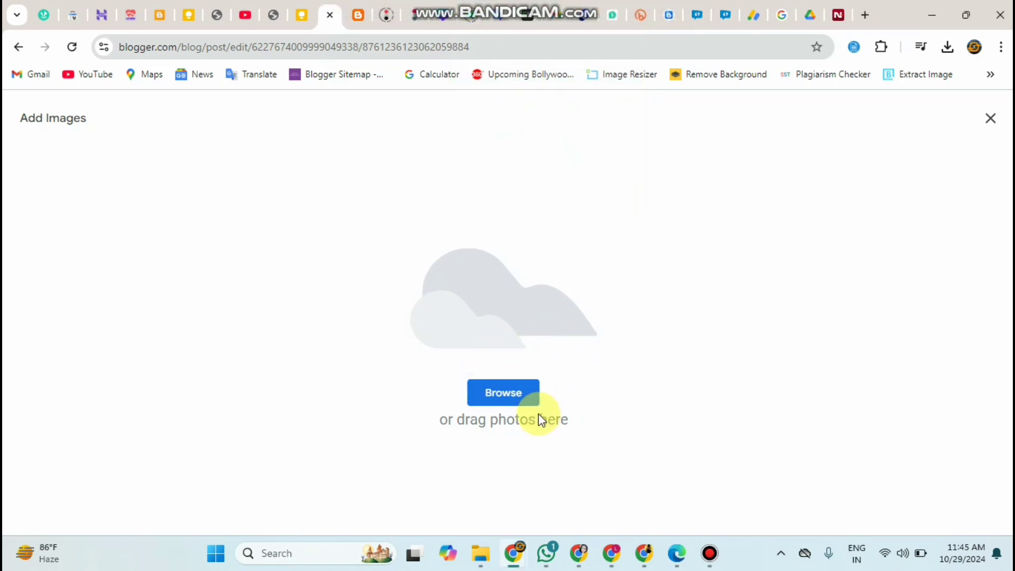
{"action": "left_click", "coordinate": [521, 403]}
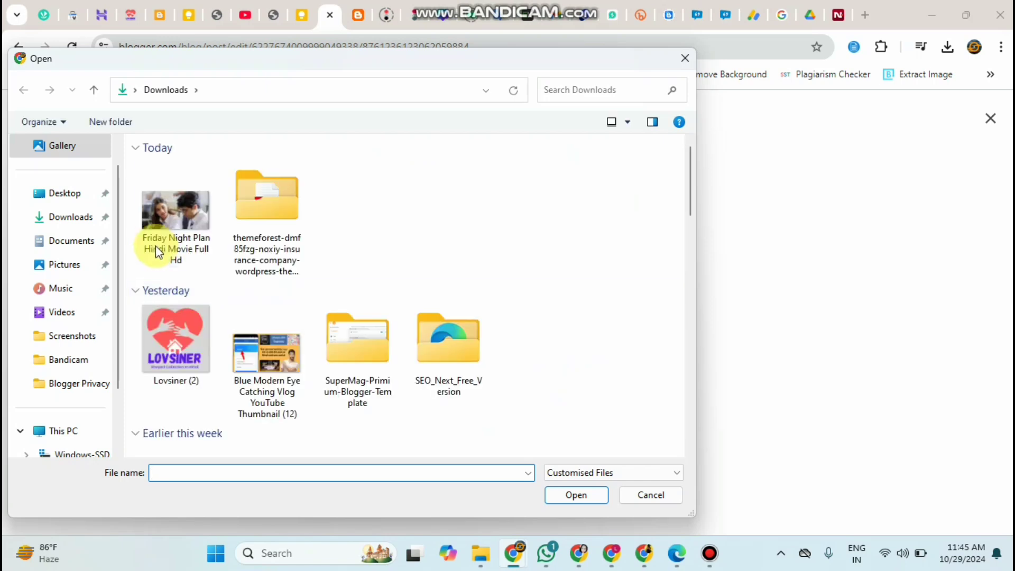
{"action": "left_click", "coordinate": [157, 248]}
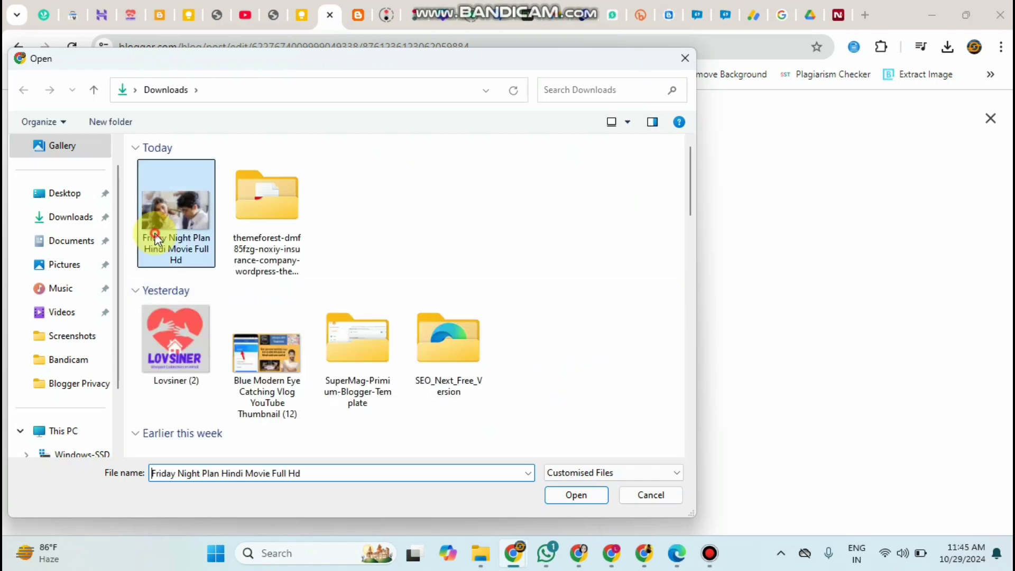
{"action": "left_click", "coordinate": [586, 490]}
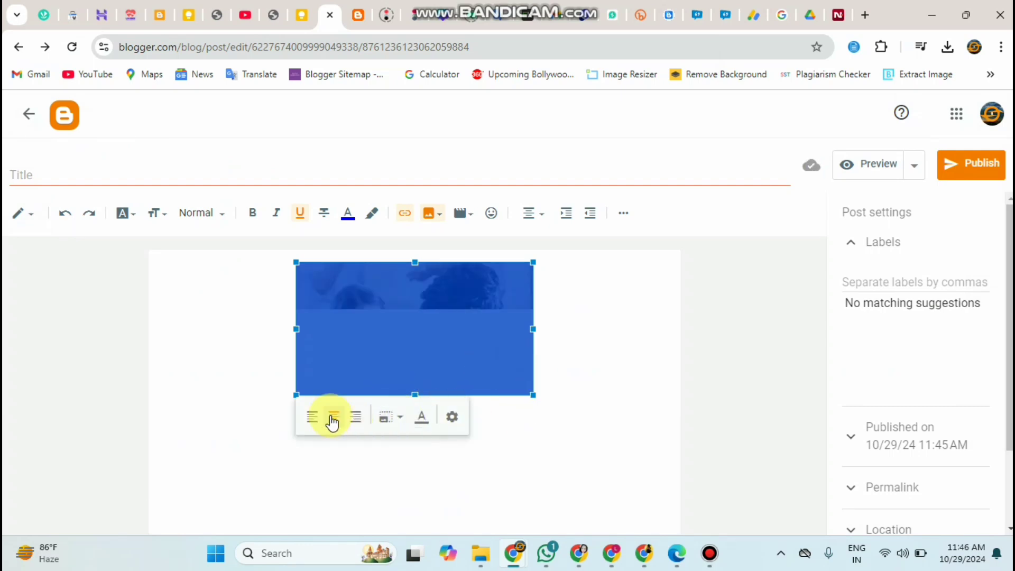
Left-align the image in the post and try to start a new line below it.
{"action": "left_click", "coordinate": [310, 415]}
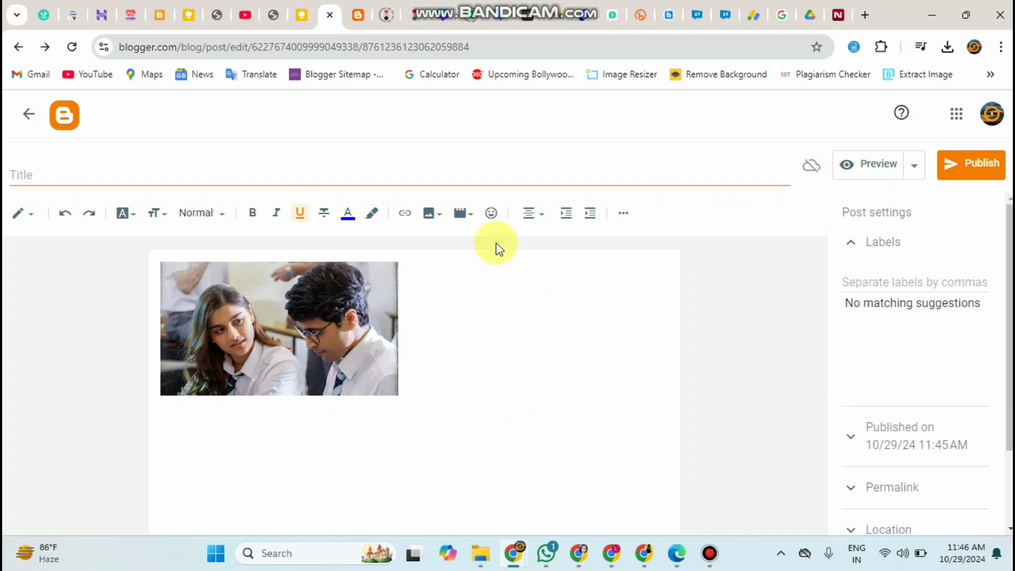
{"action": "left_click", "coordinate": [256, 340]}
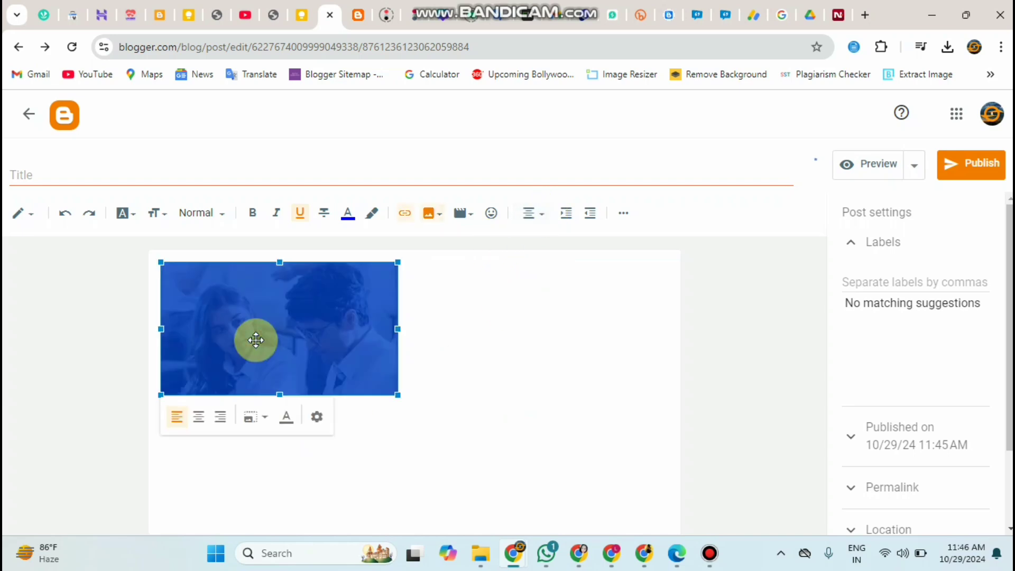
{"action": "left_click", "coordinate": [538, 222]}
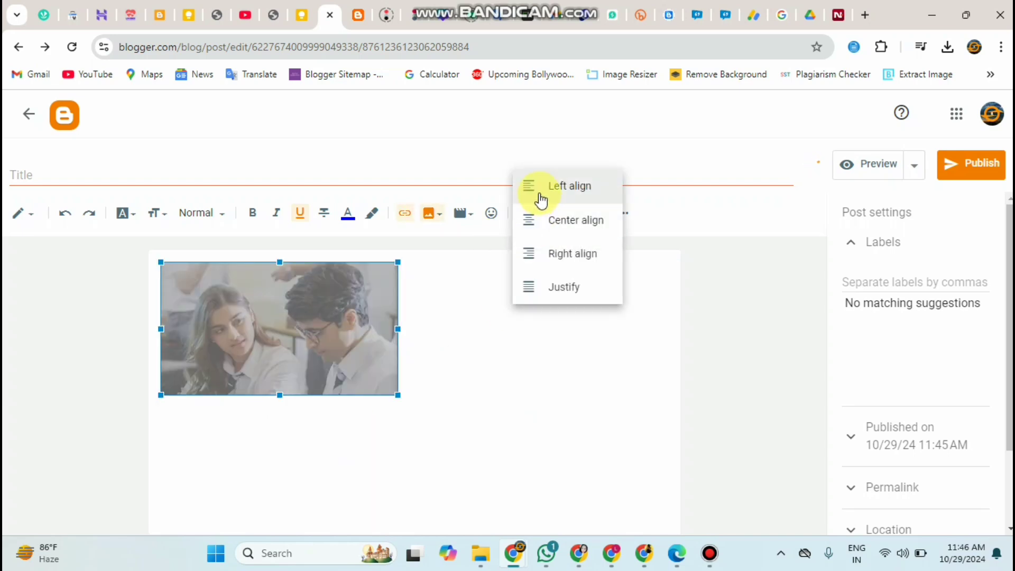
{"action": "left_click", "coordinate": [541, 197]}
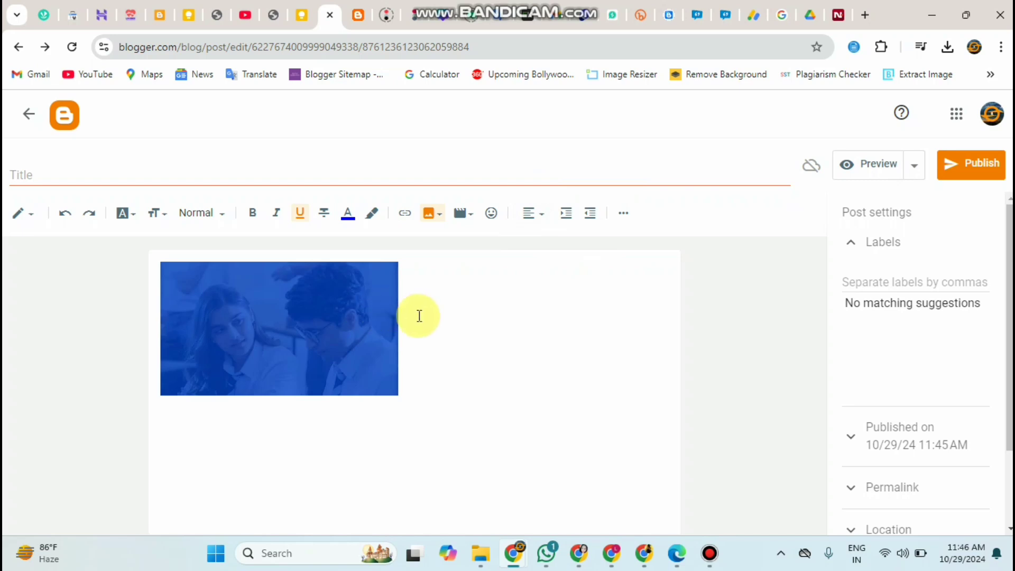
{"action": "left_click", "coordinate": [419, 316]}
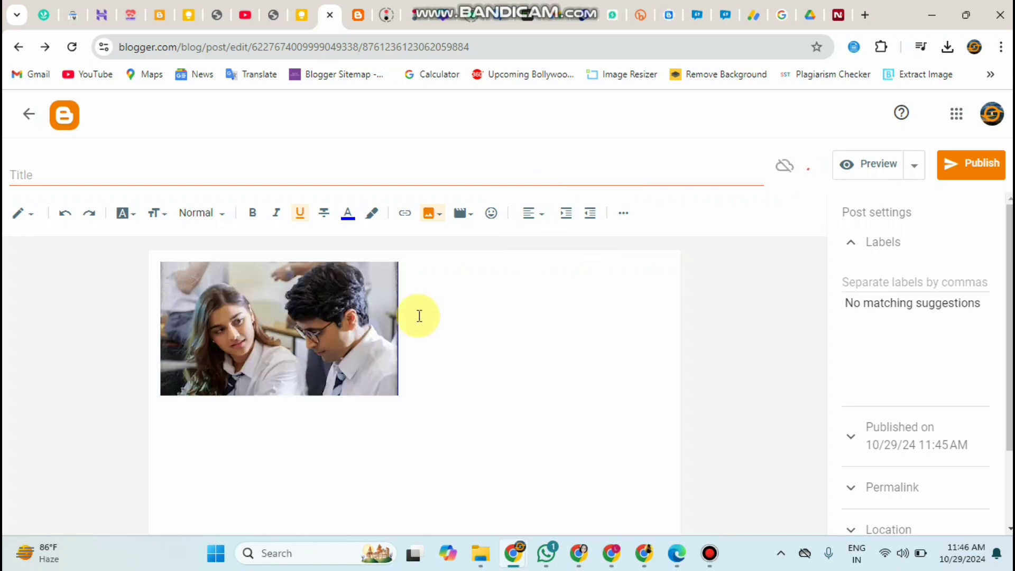
{"action": "key", "text": "Return"}
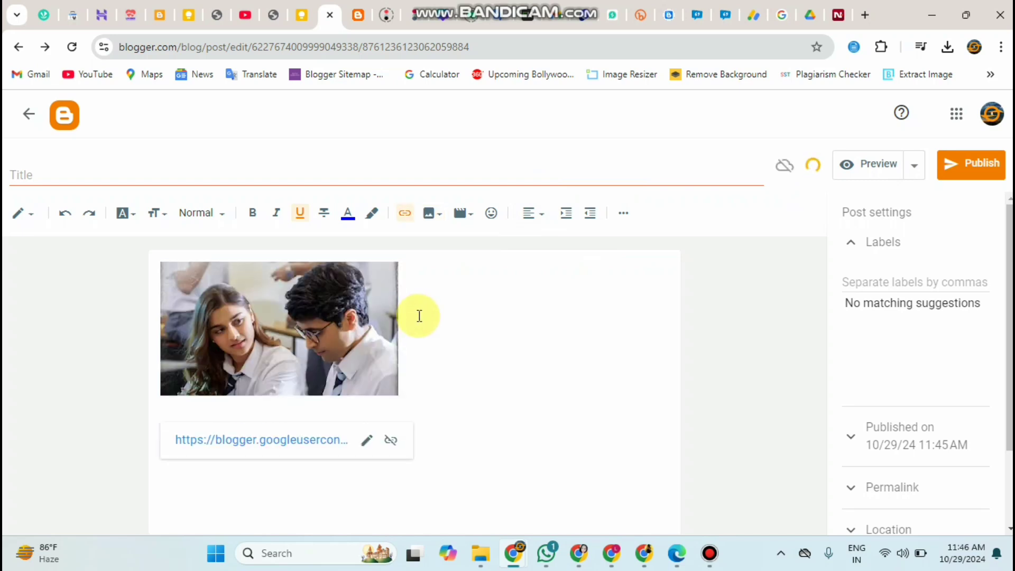
{"action": "left_click", "coordinate": [268, 424]}
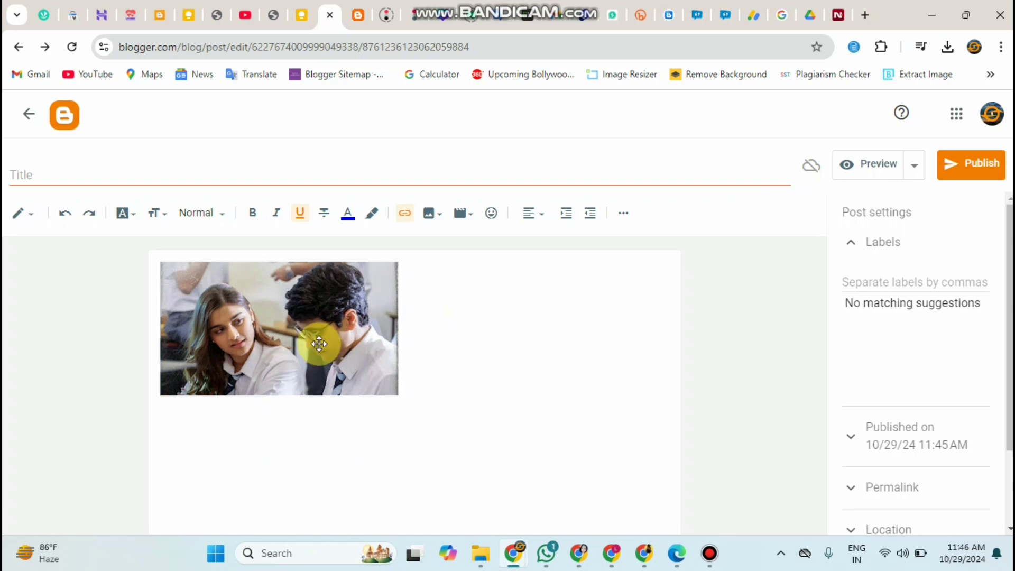
Cut the image out of the post, clear what remains, and left-align the empty body.
{"action": "left_click", "coordinate": [296, 323]}
{"action": "right_click", "coordinate": [296, 322]}
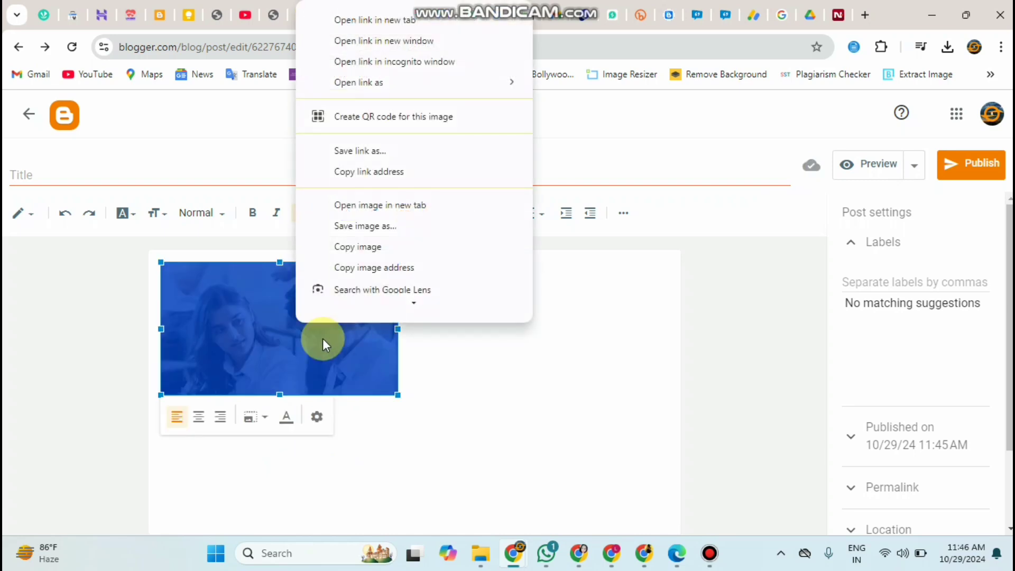
{"action": "scroll", "coordinate": [340, 185], "scroll_direction": "down", "scroll_amount": 3}
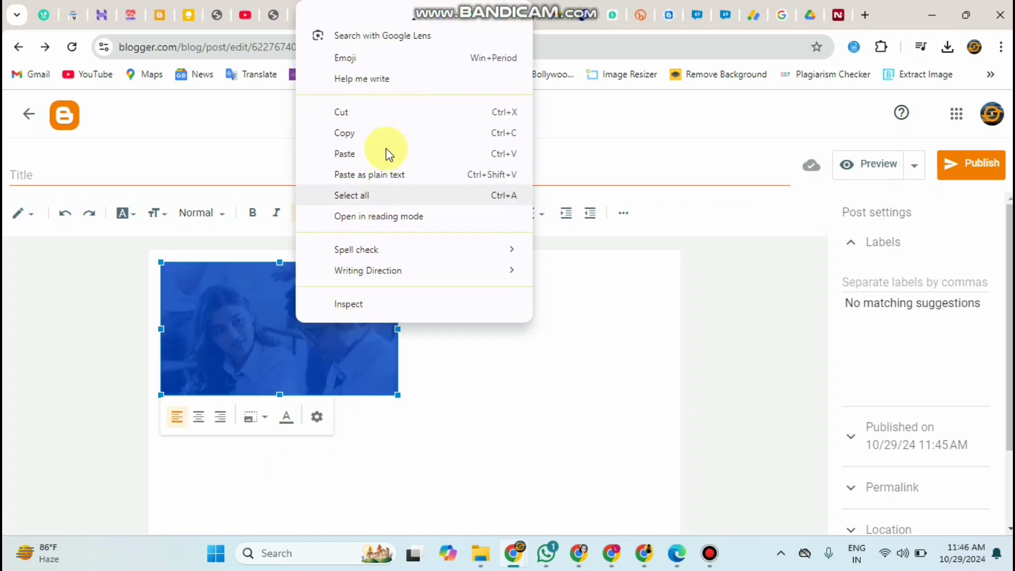
{"action": "left_click", "coordinate": [386, 122]}
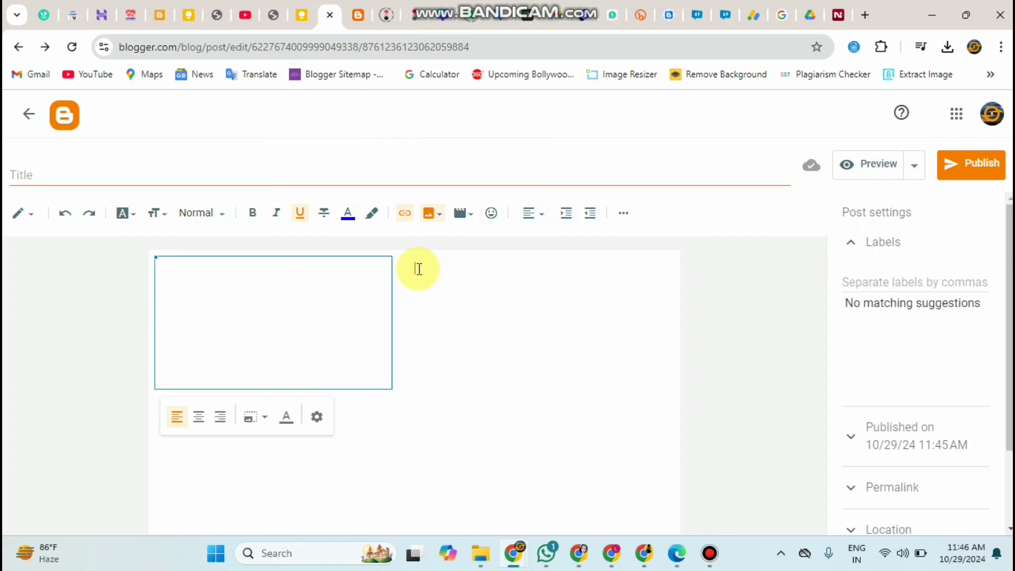
{"action": "key", "text": "BackSpace"}
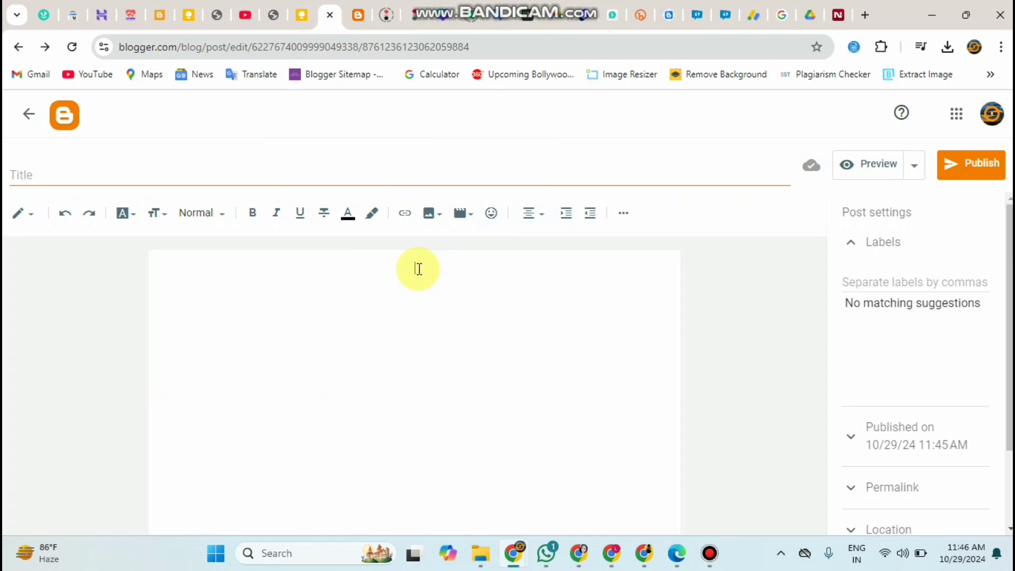
{"action": "left_click", "coordinate": [525, 212]}
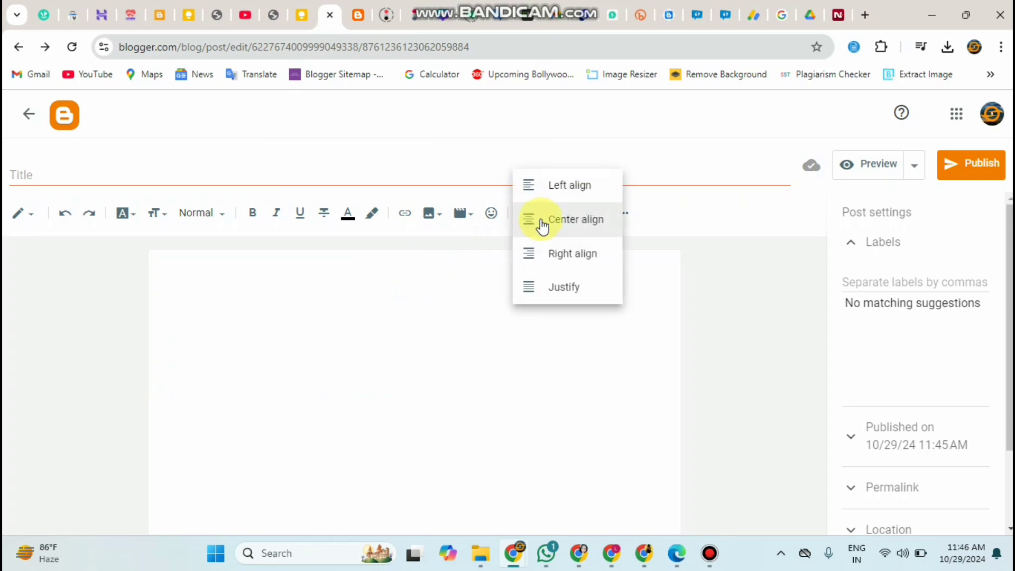
{"action": "left_click", "coordinate": [537, 201]}
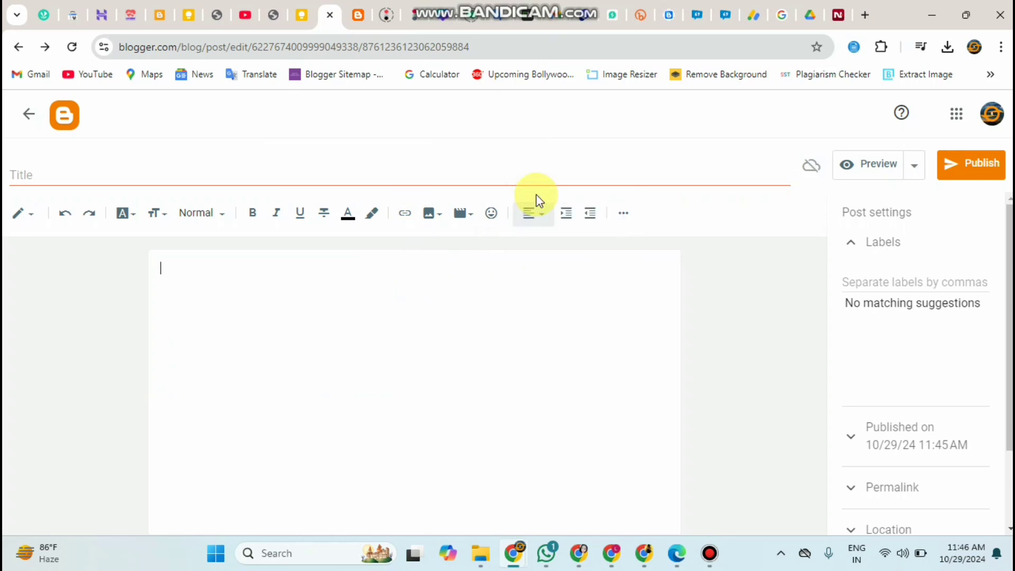
Paste the cut image back into the empty post body.
{"action": "right_click", "coordinate": [171, 271]}
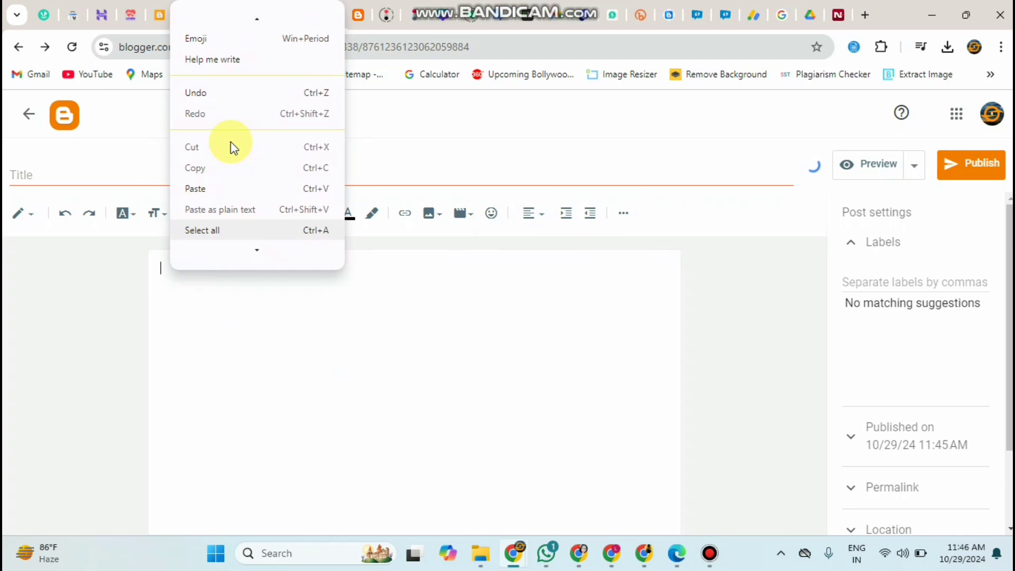
{"action": "left_click", "coordinate": [207, 190]}
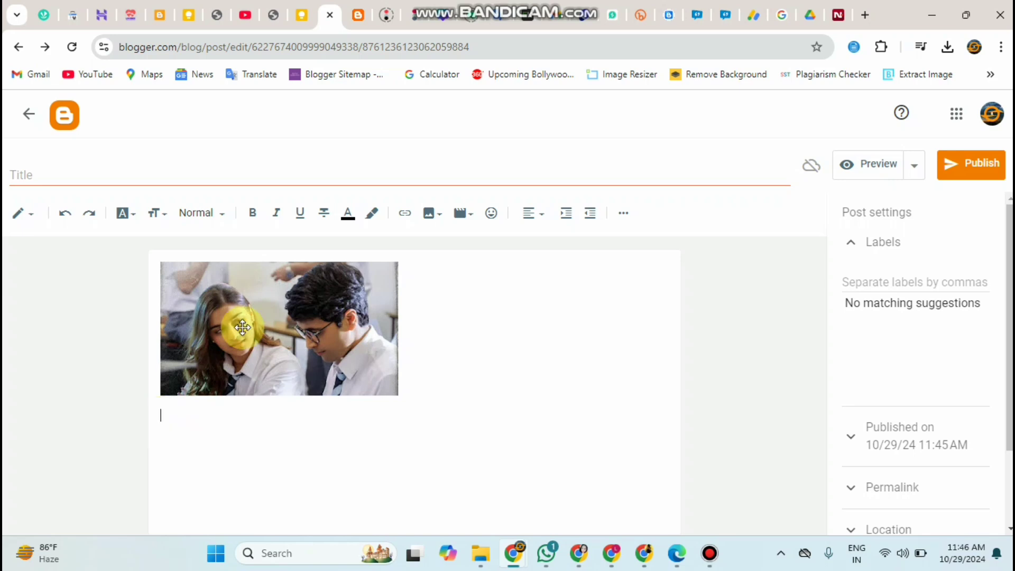
Copy the headline "Auron Mein Kahan Dum Tha Movie Full Review, Release Date, Cast, Trailer" from the Google Keep note into the post title.
{"action": "left_click", "coordinate": [180, 26]}
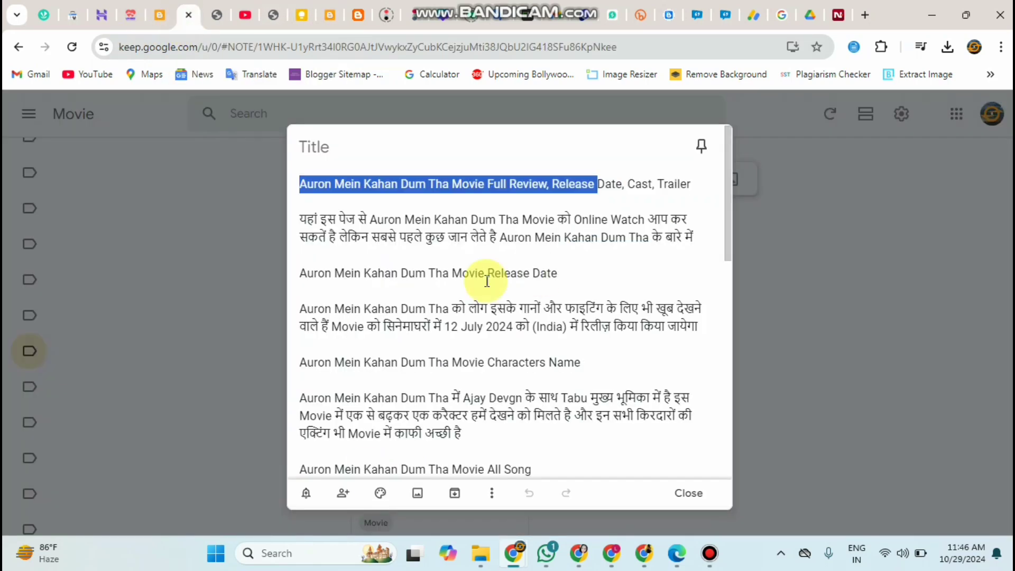
{"action": "left_click", "coordinate": [300, 184]}
{"action": "left_click_drag", "start_coordinate": [300, 184], "coordinate": [744, 179]}
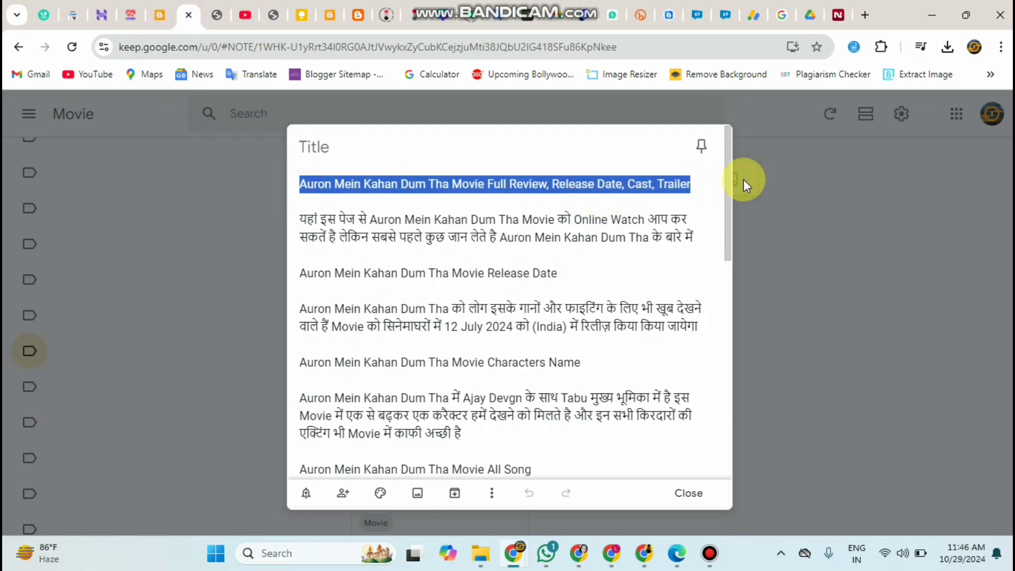
{"action": "right_click", "coordinate": [652, 183]}
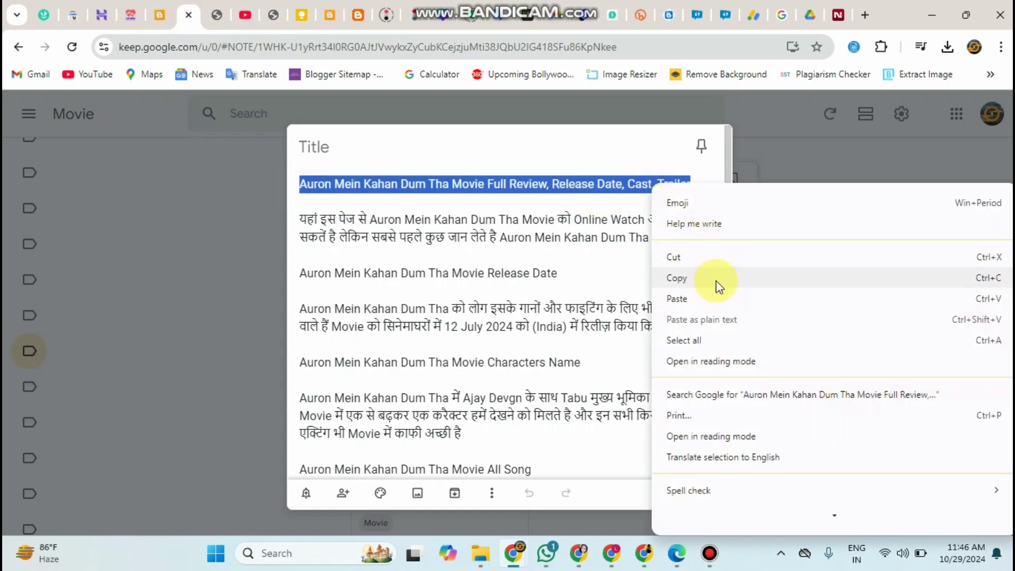
{"action": "left_click", "coordinate": [716, 279]}
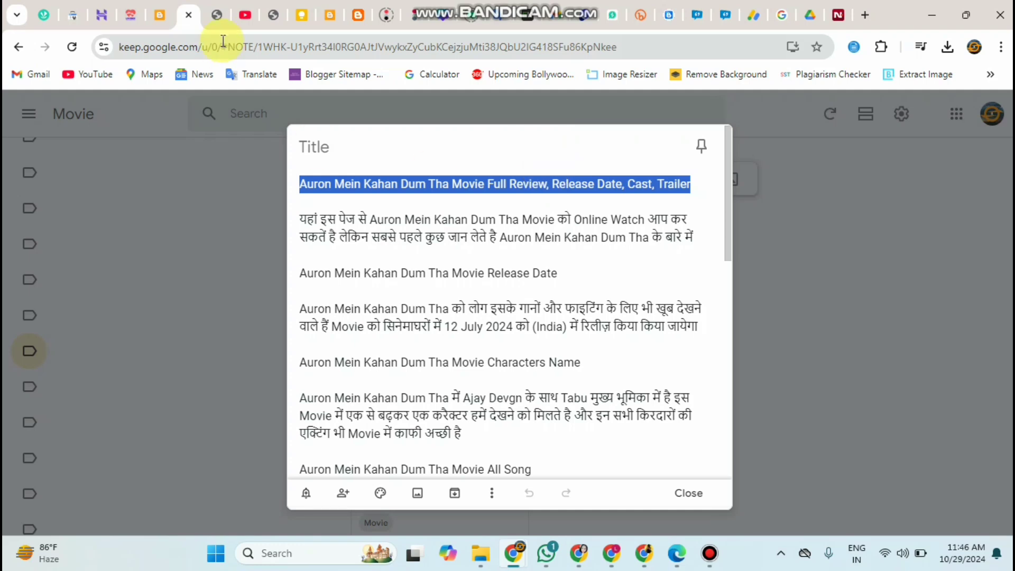
{"action": "left_click", "coordinate": [329, 12]}
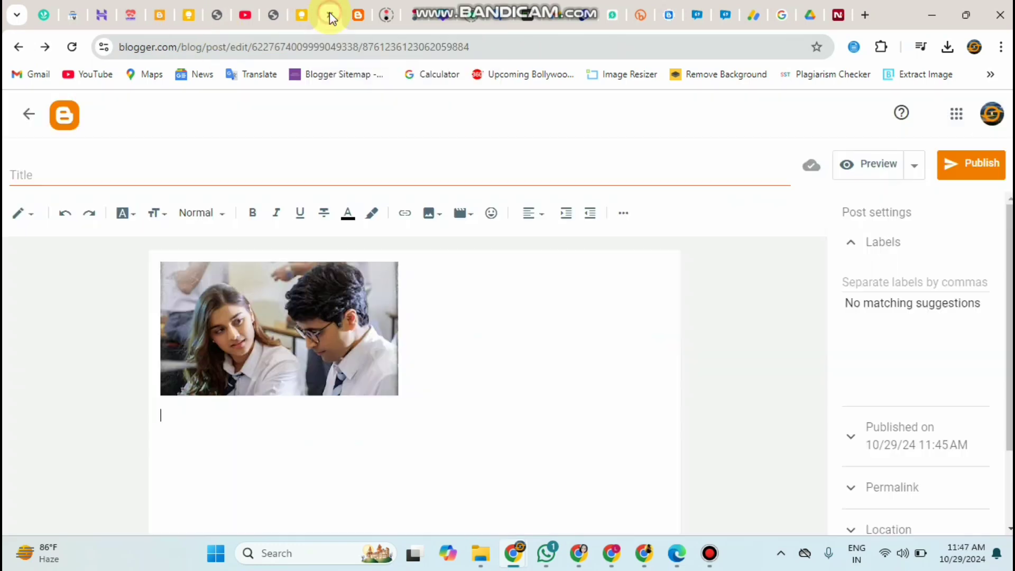
{"action": "left_click", "coordinate": [249, 170]}
{"action": "right_click", "coordinate": [249, 171]}
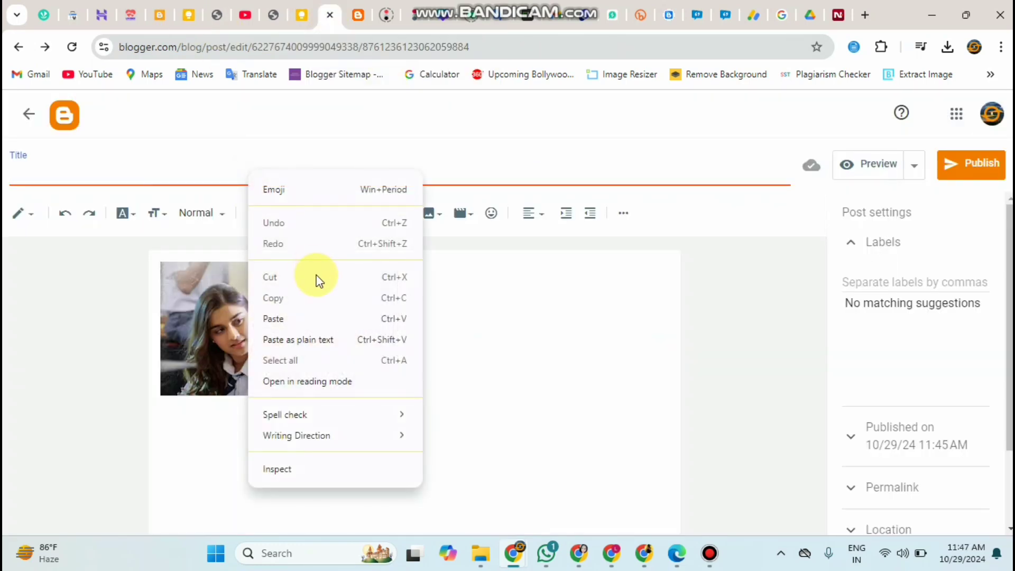
{"action": "left_click", "coordinate": [306, 318]}
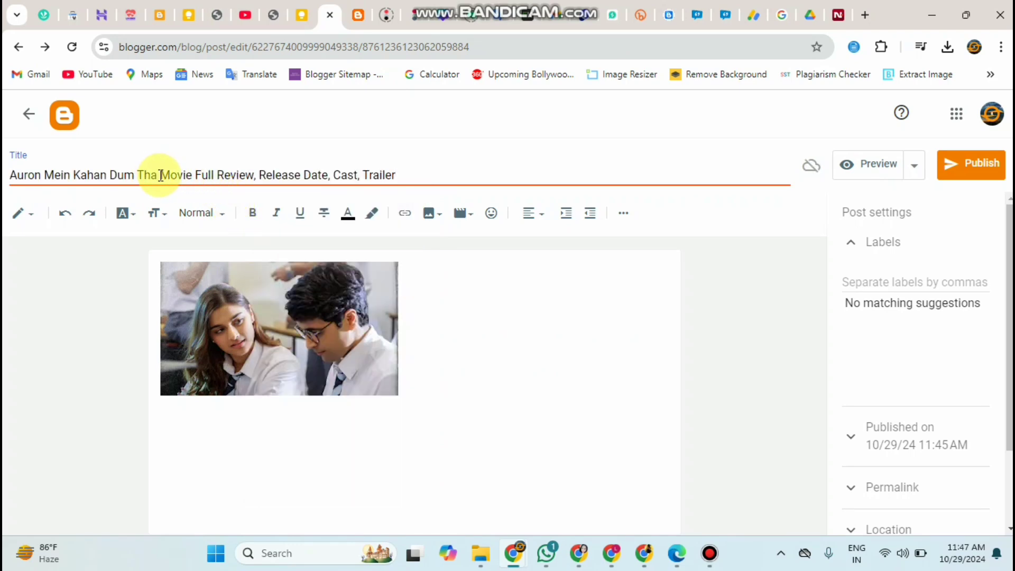
Copy "Movie Full Review" from the post title and add it as the post's label.
{"action": "left_click_drag", "start_coordinate": [164, 171], "coordinate": [247, 177]}
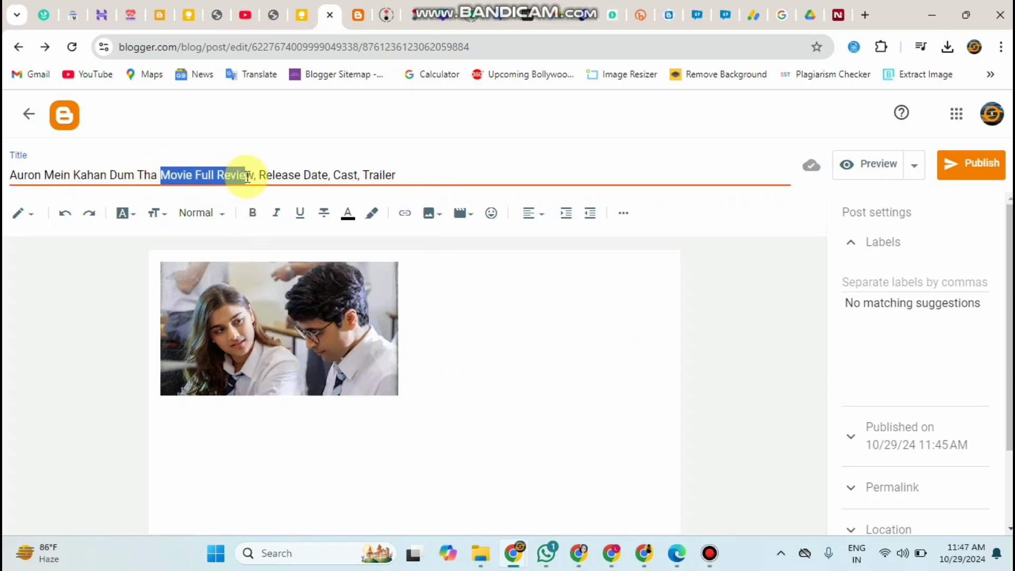
{"action": "right_click", "coordinate": [241, 174]}
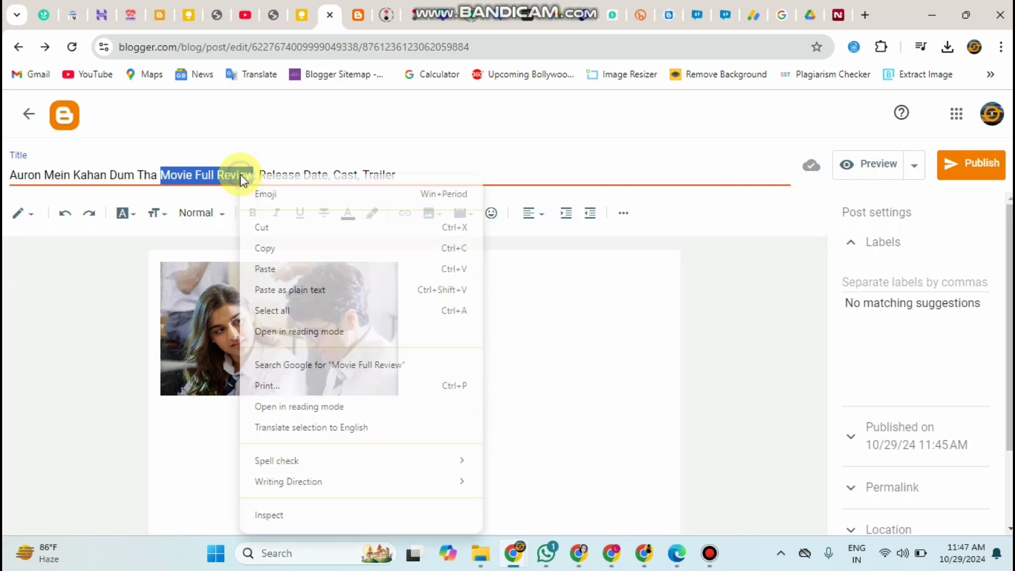
{"action": "left_click", "coordinate": [278, 248]}
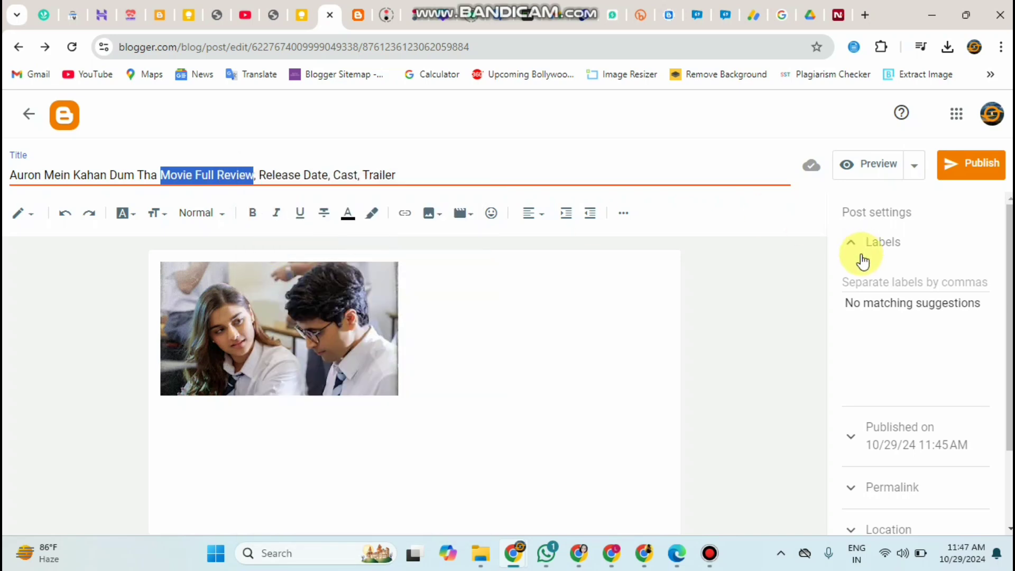
{"action": "left_click", "coordinate": [866, 276]}
{"action": "right_click", "coordinate": [864, 276]}
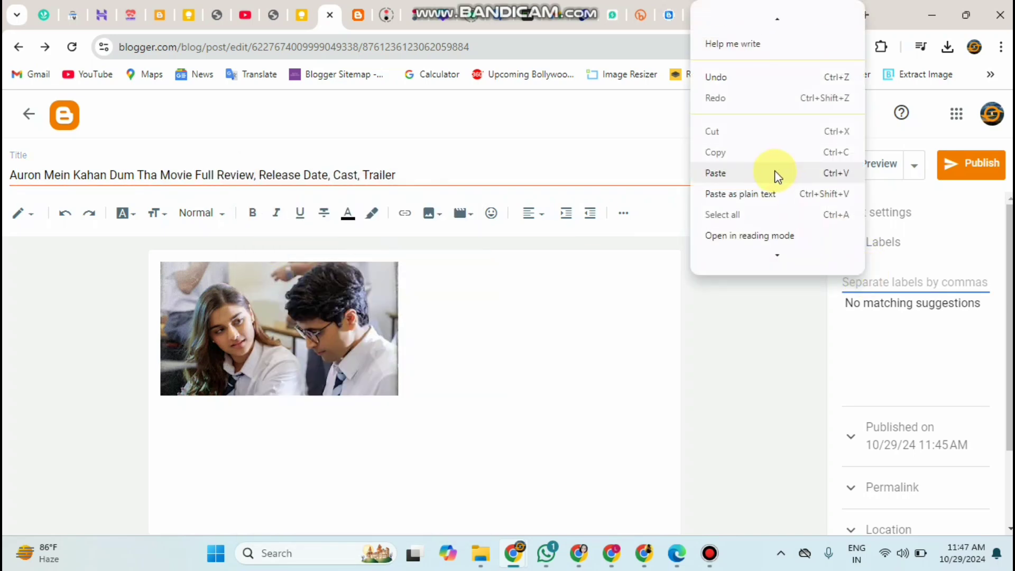
{"action": "left_click", "coordinate": [770, 172]}
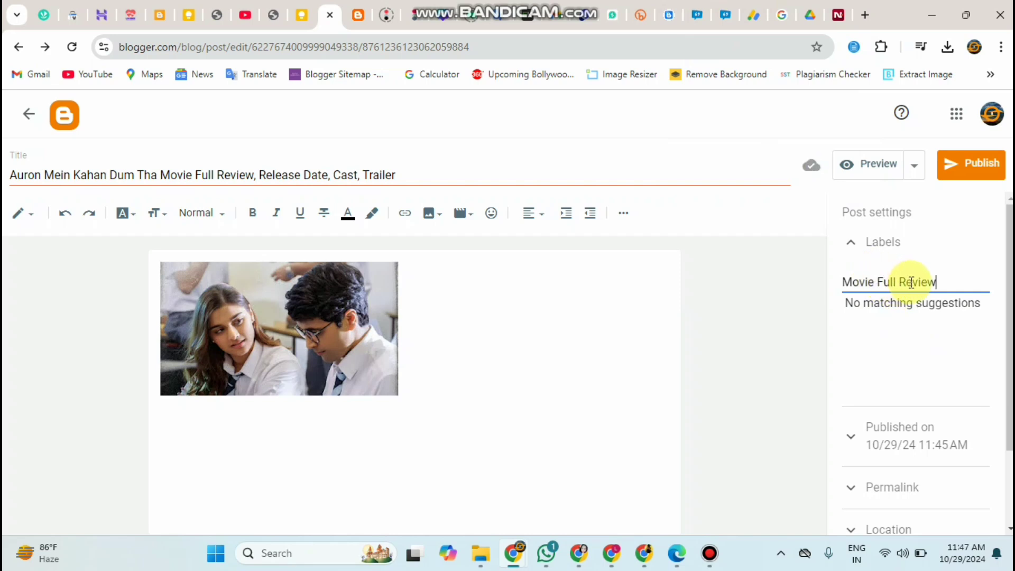
{"action": "left_click", "coordinate": [878, 243]}
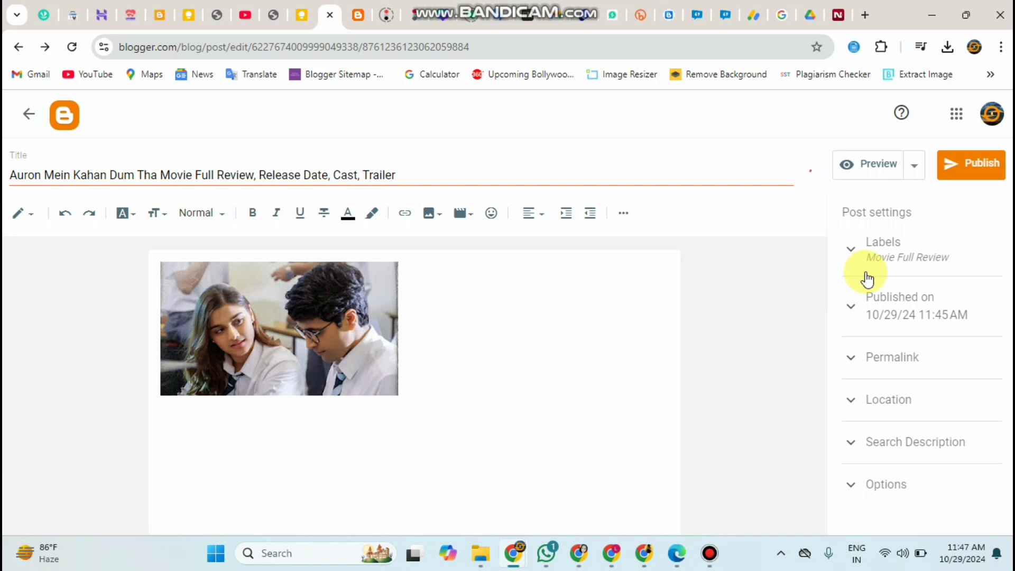
Copy the full post title into the post's search description.
{"action": "left_click", "coordinate": [929, 457]}
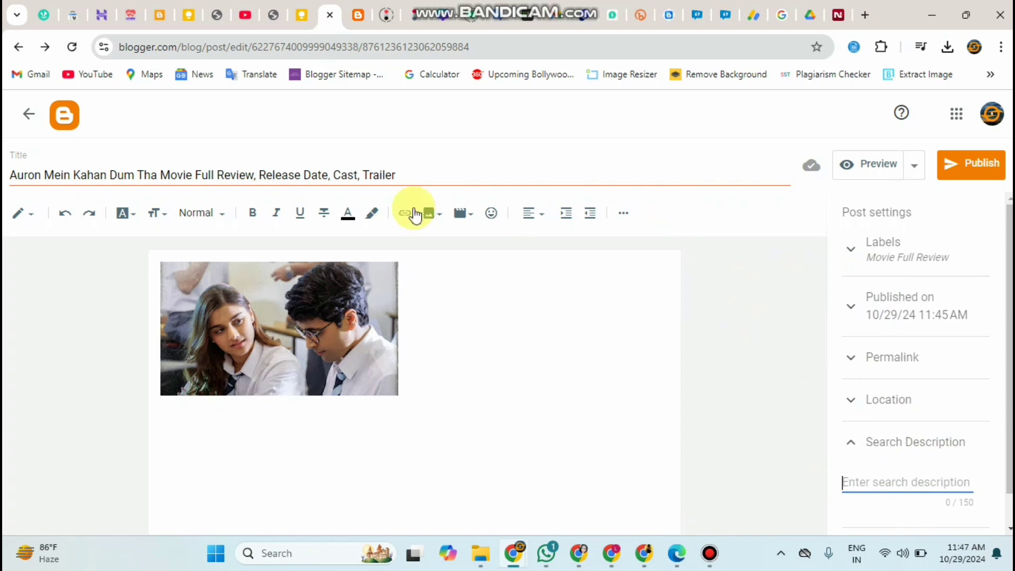
{"action": "left_click", "coordinate": [447, 169]}
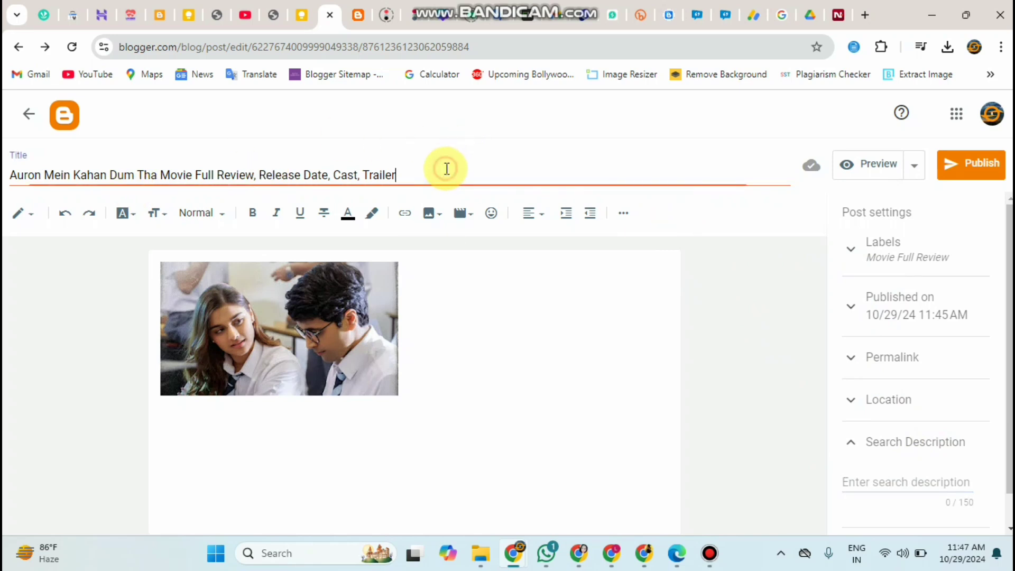
{"action": "left_click_drag", "start_coordinate": [447, 168], "coordinate": [14, 172]}
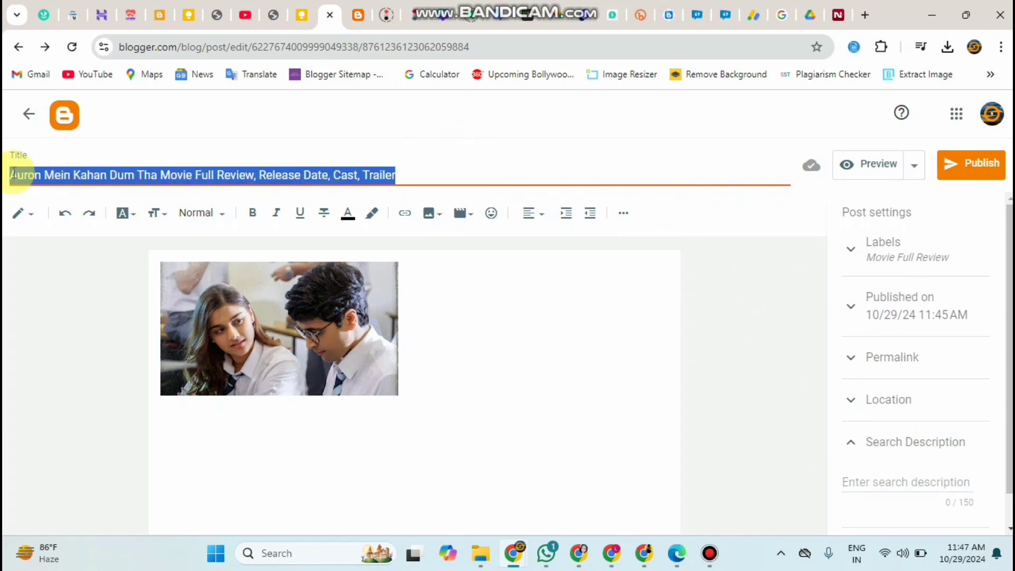
{"action": "right_click", "coordinate": [14, 173]}
{"action": "left_click", "coordinate": [41, 247]}
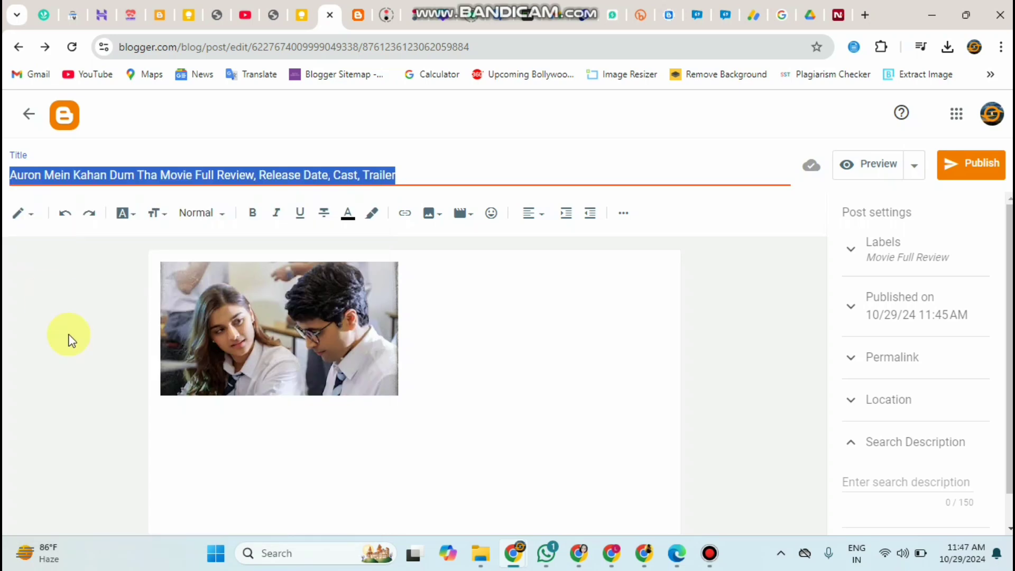
{"action": "left_click", "coordinate": [882, 479]}
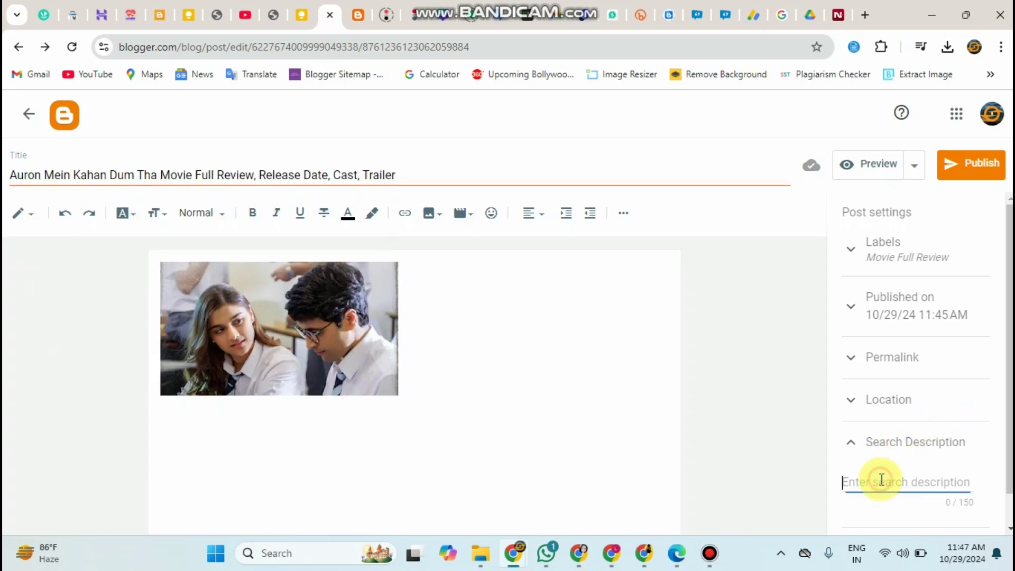
{"action": "right_click", "coordinate": [880, 479]}
{"action": "left_click", "coordinate": [758, 309]}
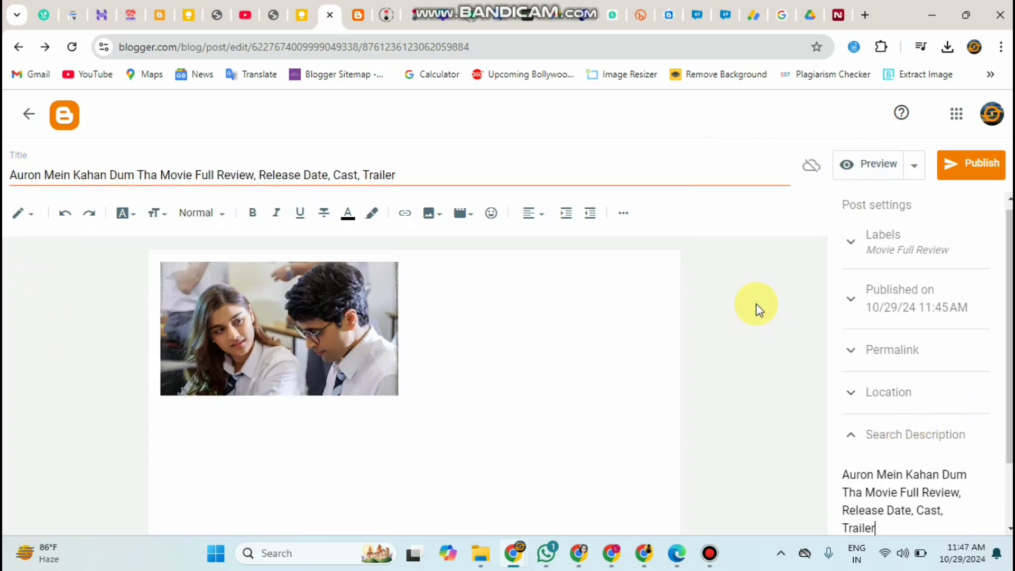
{"action": "left_click", "coordinate": [917, 441]}
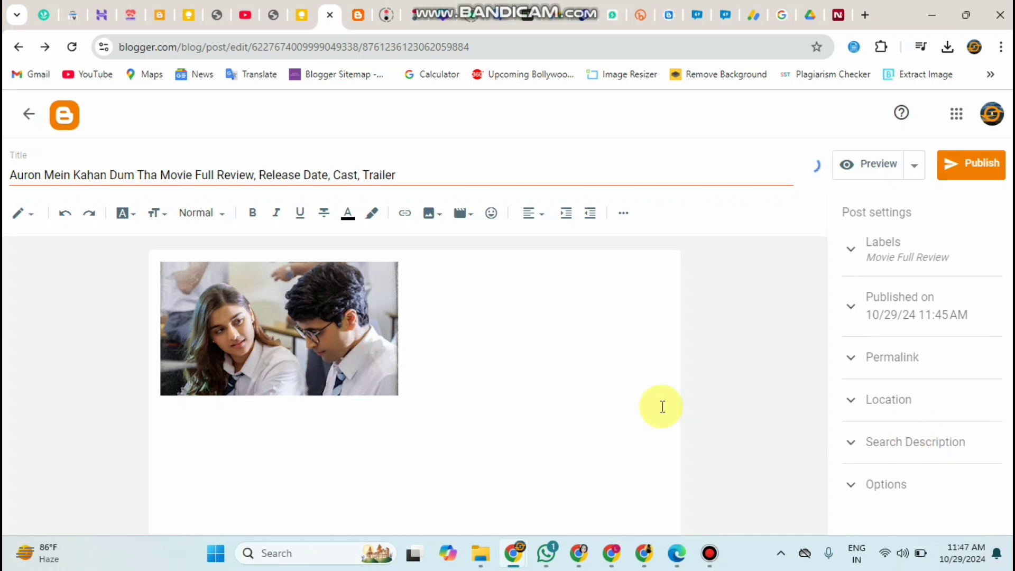
Copy the article text from the Google Keep note, from the intro through the Amazon Prime paragraph, and paste it below the post image.
{"action": "left_click", "coordinate": [488, 366]}
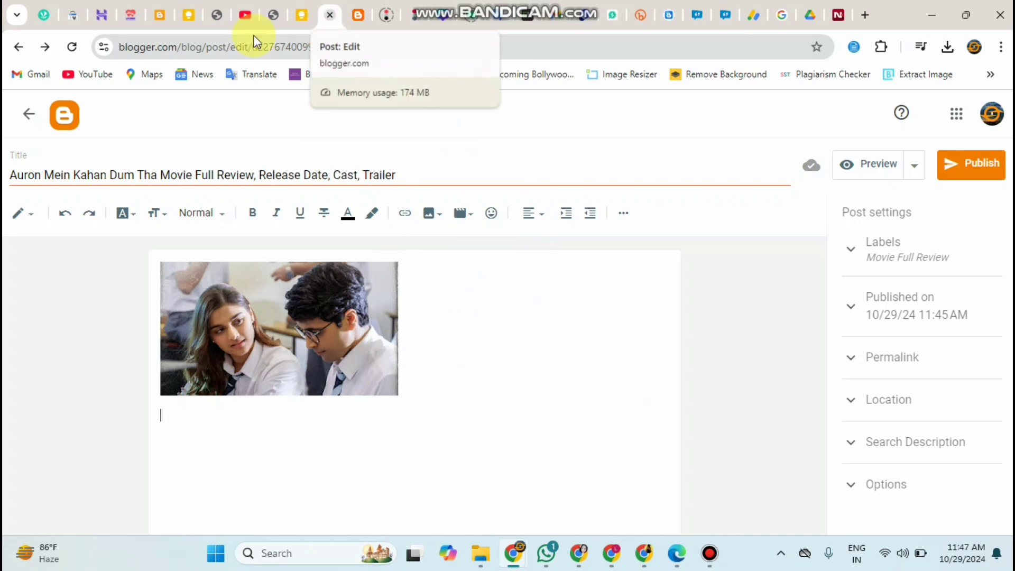
{"action": "left_click", "coordinate": [183, 22]}
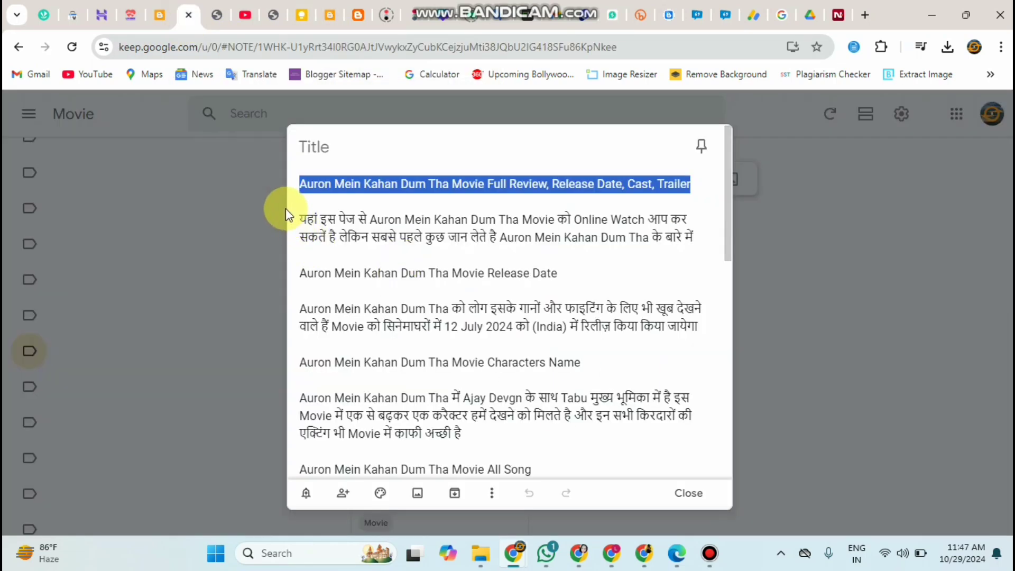
{"action": "left_click", "coordinate": [300, 219]}
{"action": "left_click_drag", "start_coordinate": [299, 218], "coordinate": [512, 296]}
{"action": "left_click_drag", "start_coordinate": [546, 360], "coordinate": [576, 366]}
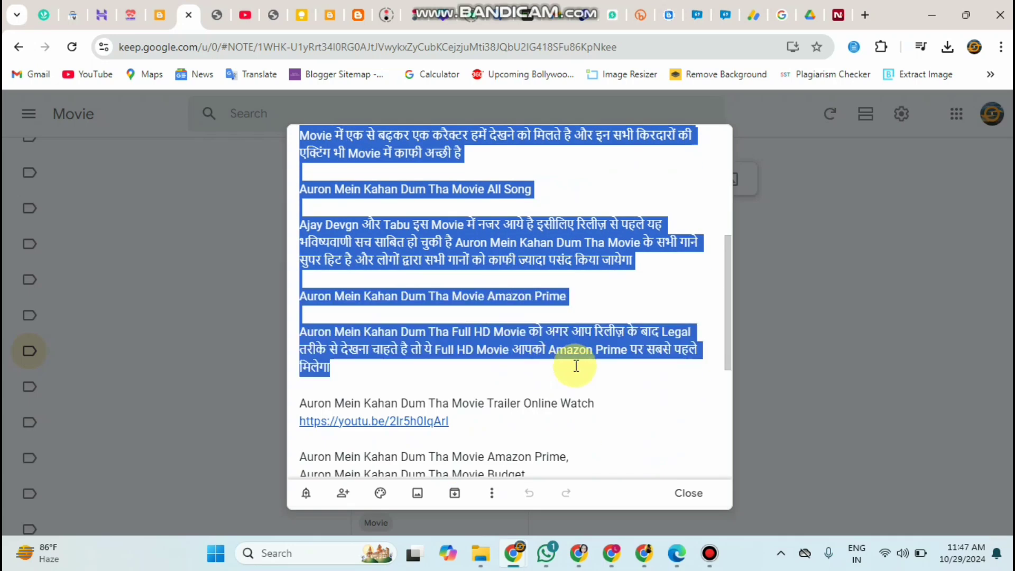
{"action": "right_click", "coordinate": [548, 341]}
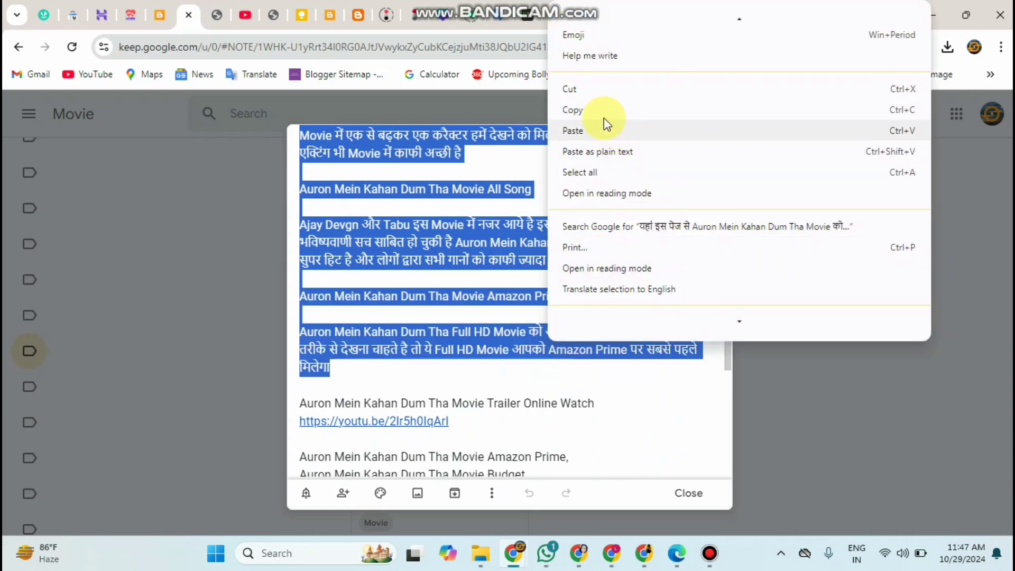
{"action": "left_click", "coordinate": [603, 112]}
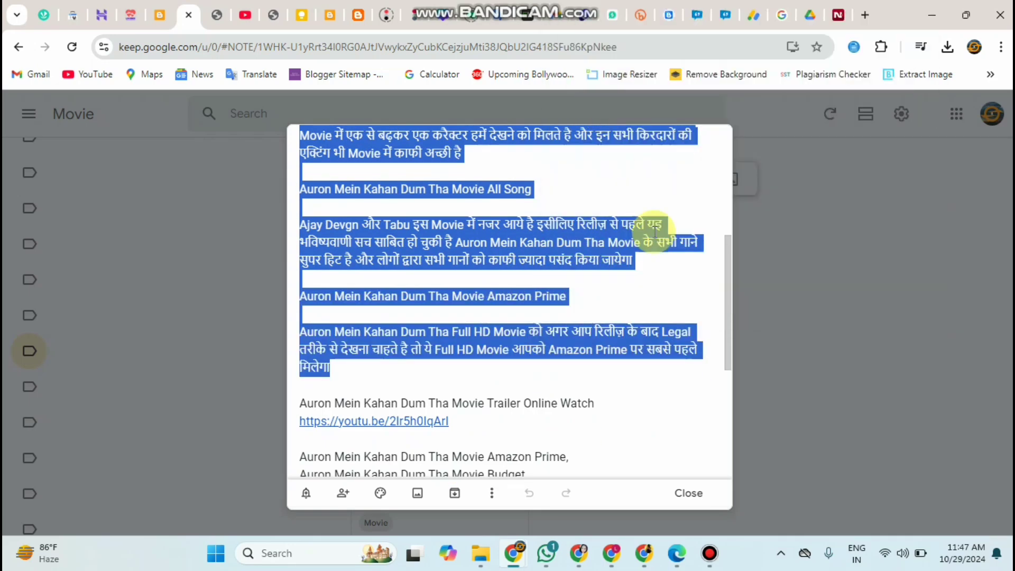
{"action": "left_click", "coordinate": [330, 17]}
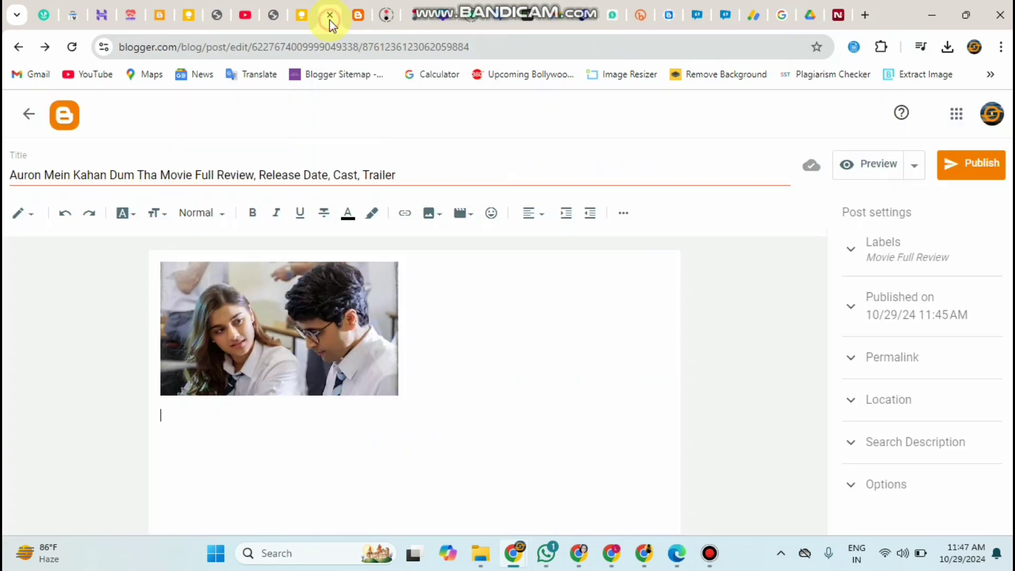
{"action": "right_click", "coordinate": [173, 422]}
{"action": "left_click", "coordinate": [208, 255]}
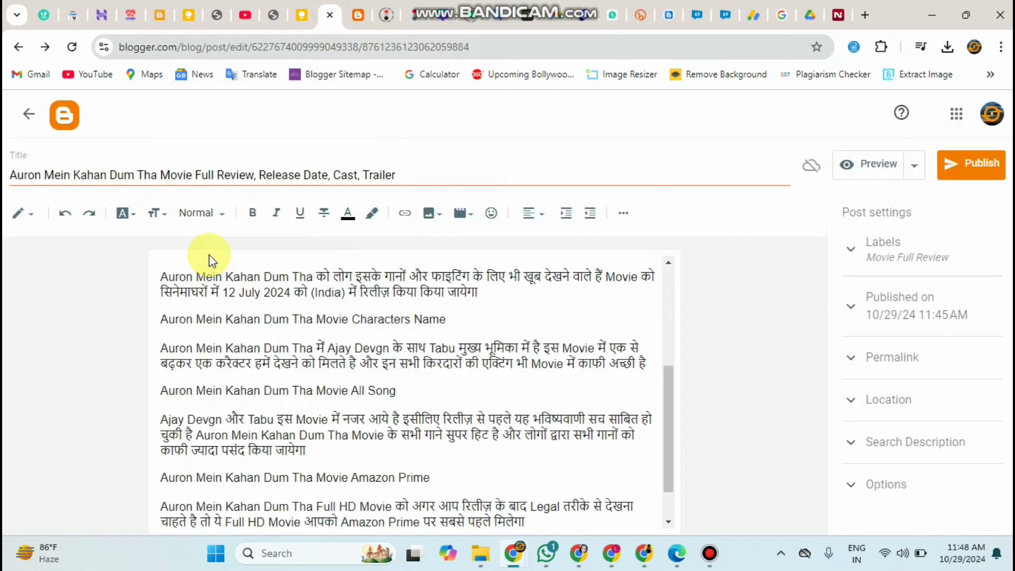
Set the size of the image at the start of the post to Large.
{"action": "left_click_drag", "start_coordinate": [670, 374], "coordinate": [669, 254]}
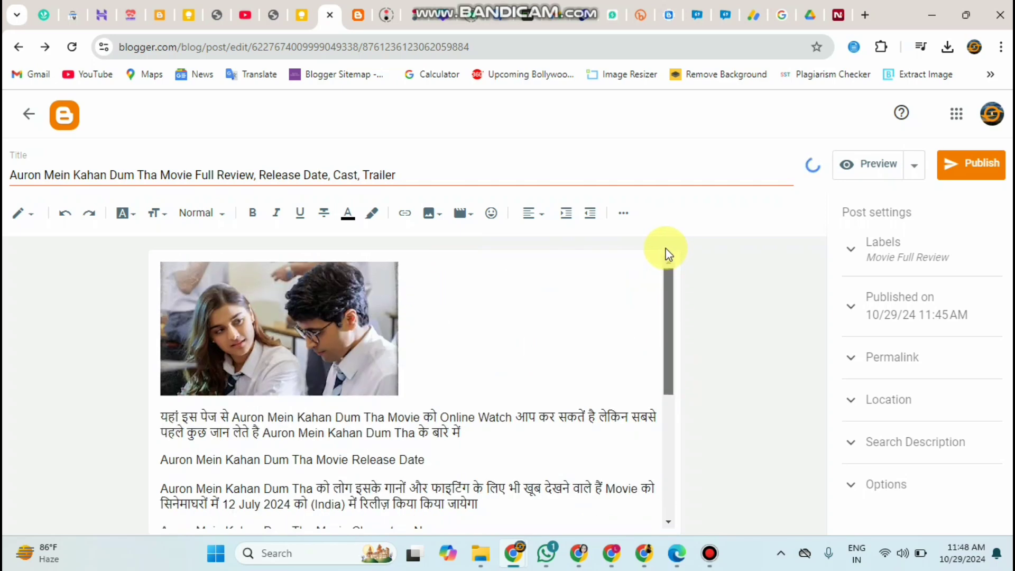
{"action": "left_click", "coordinate": [259, 372]}
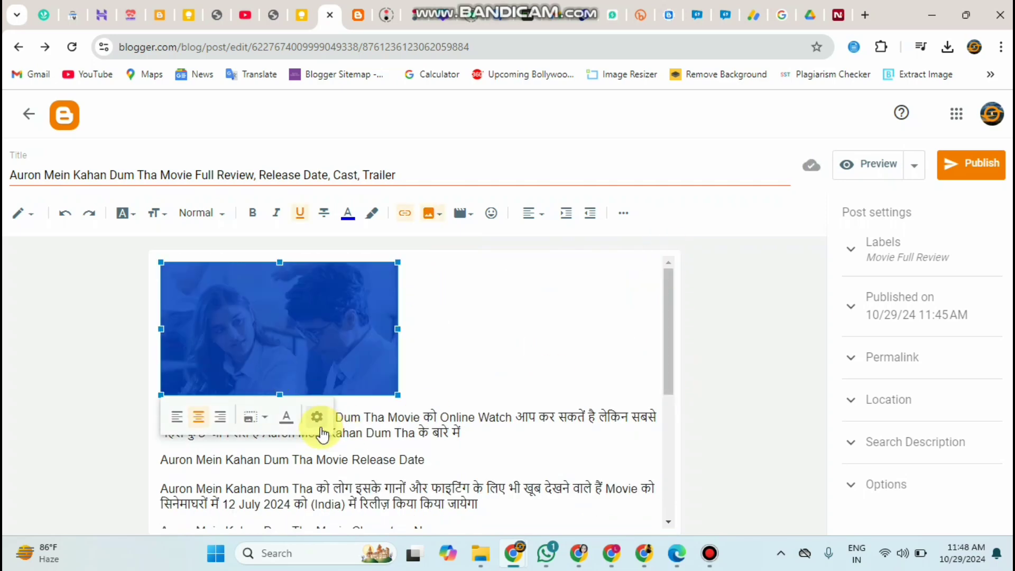
{"action": "left_click", "coordinate": [317, 423]}
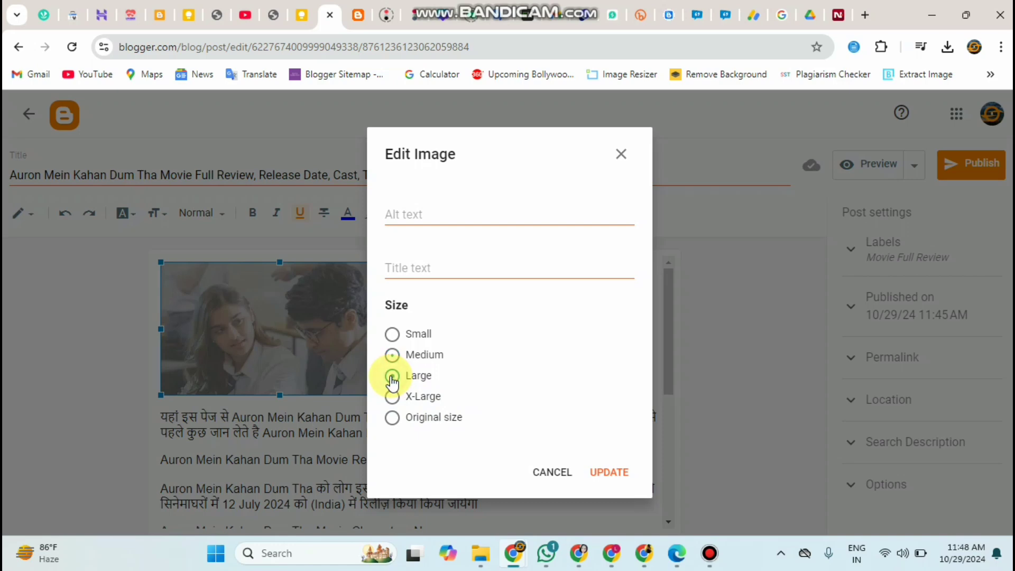
{"action": "left_click", "coordinate": [599, 472]}
Set the size of the image at the start of the post to X-Large.
{"action": "left_click", "coordinate": [358, 403]}
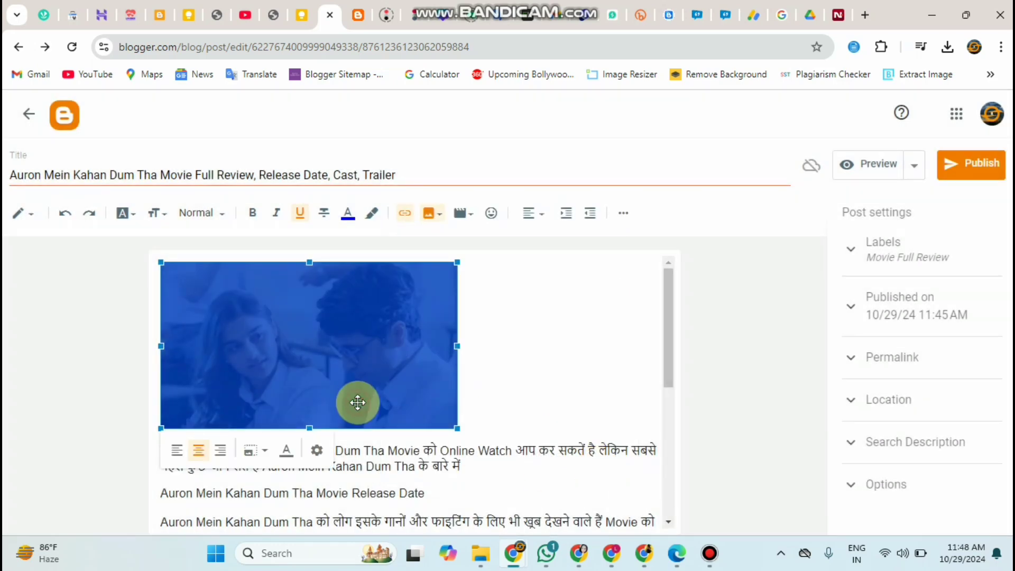
{"action": "left_click", "coordinate": [317, 451]}
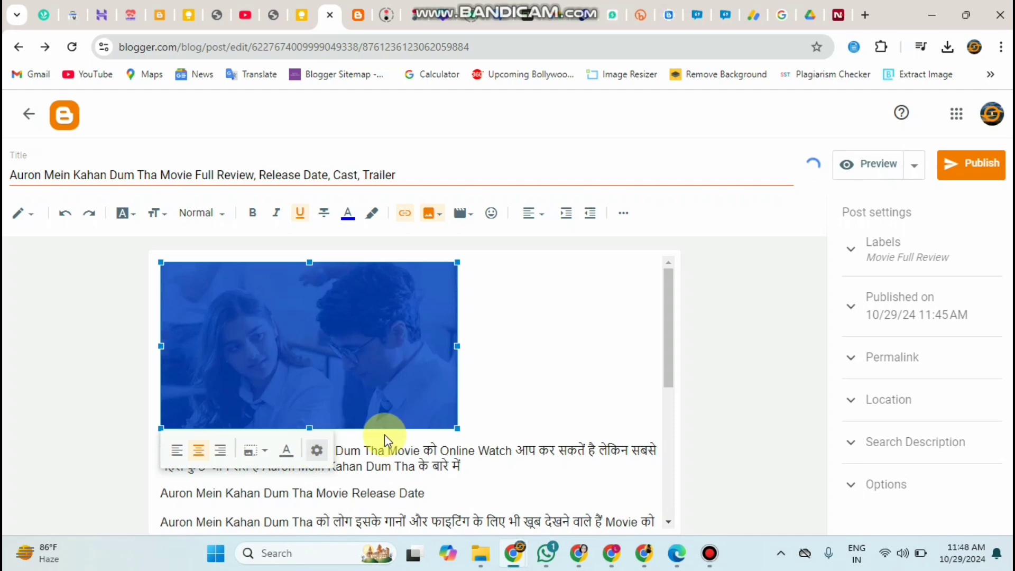
{"action": "left_click", "coordinate": [392, 397]}
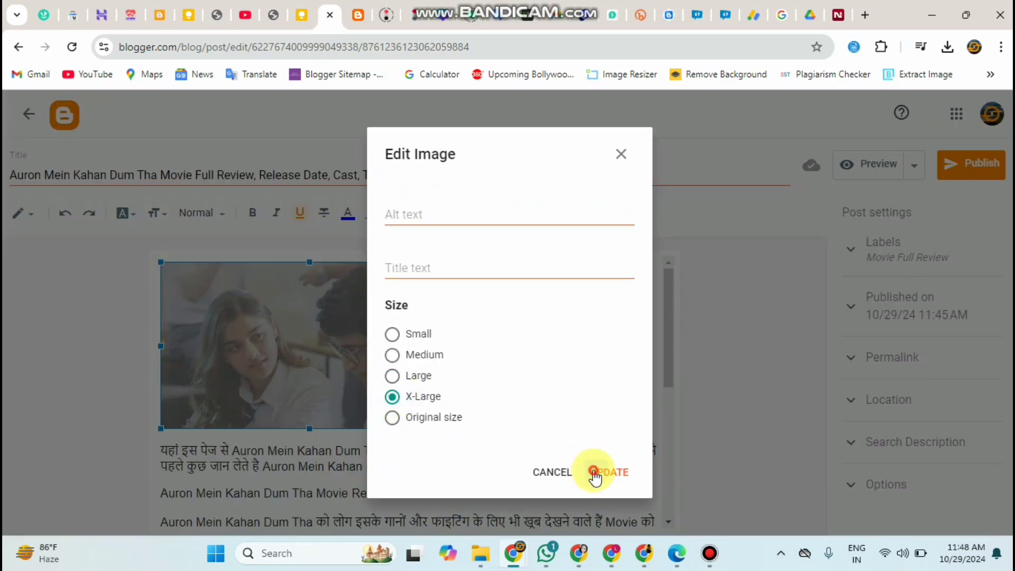
{"action": "left_click", "coordinate": [595, 473]}
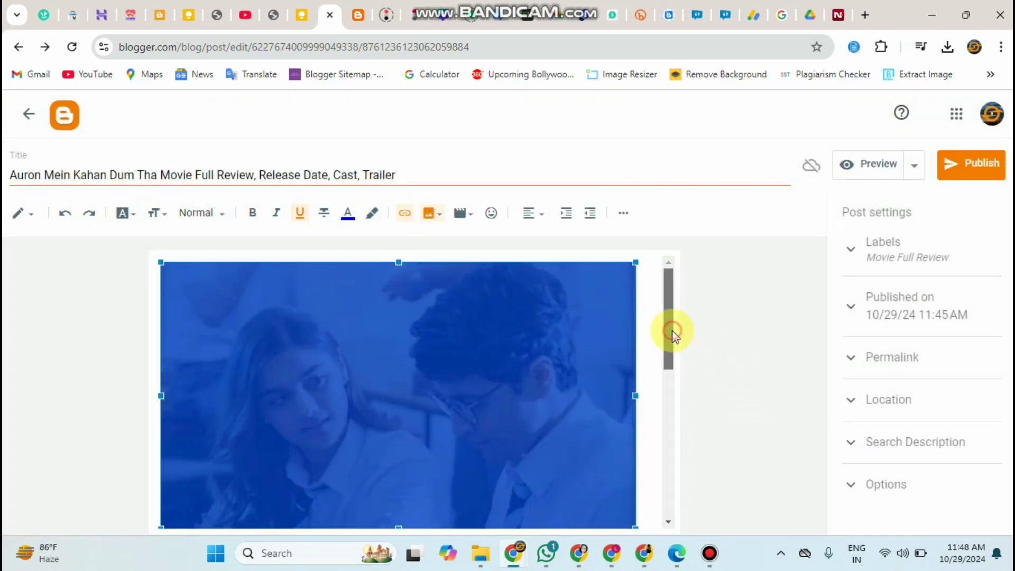
Set the font of the entire post content to Arial and its font size to Medium.
{"action": "left_click_drag", "start_coordinate": [673, 334], "coordinate": [696, 499]}
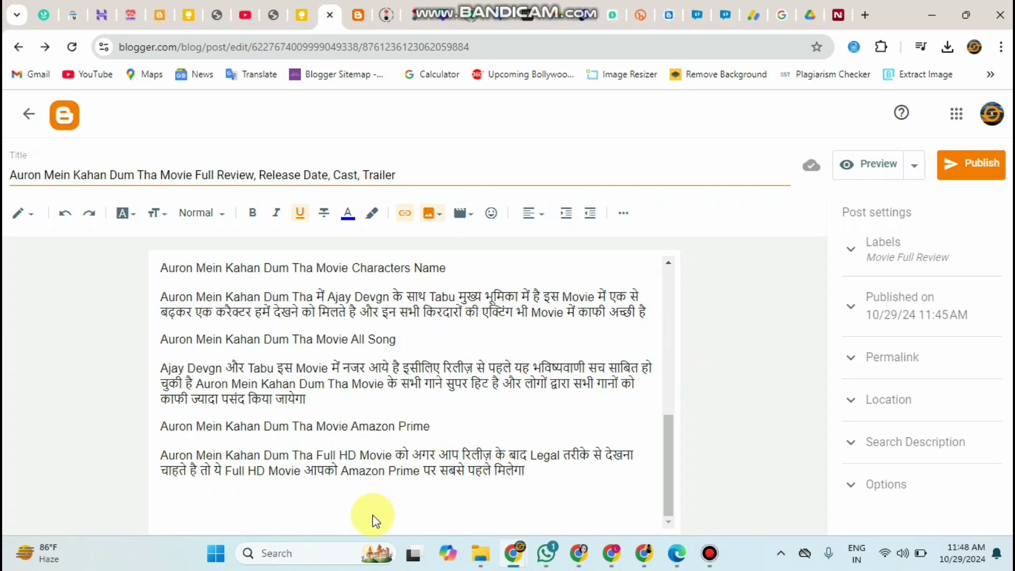
{"action": "right_click", "coordinate": [433, 427]}
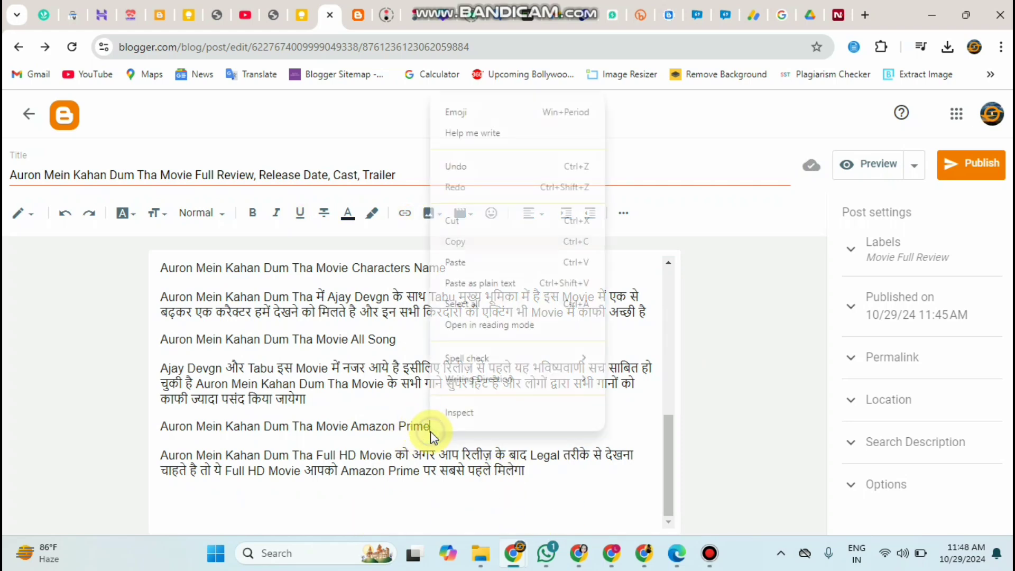
{"action": "left_click", "coordinate": [492, 303]}
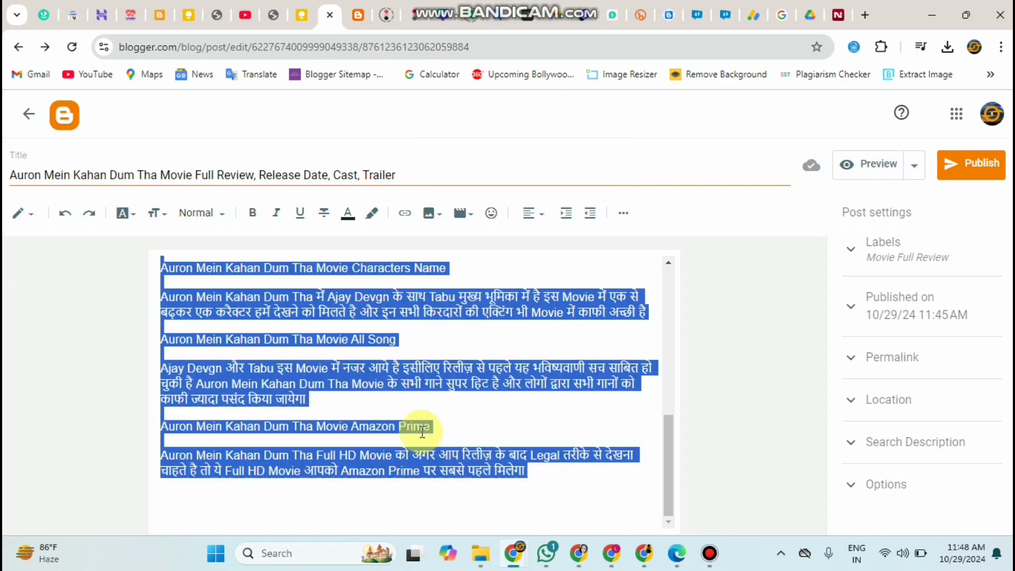
{"action": "left_click", "coordinate": [135, 221]}
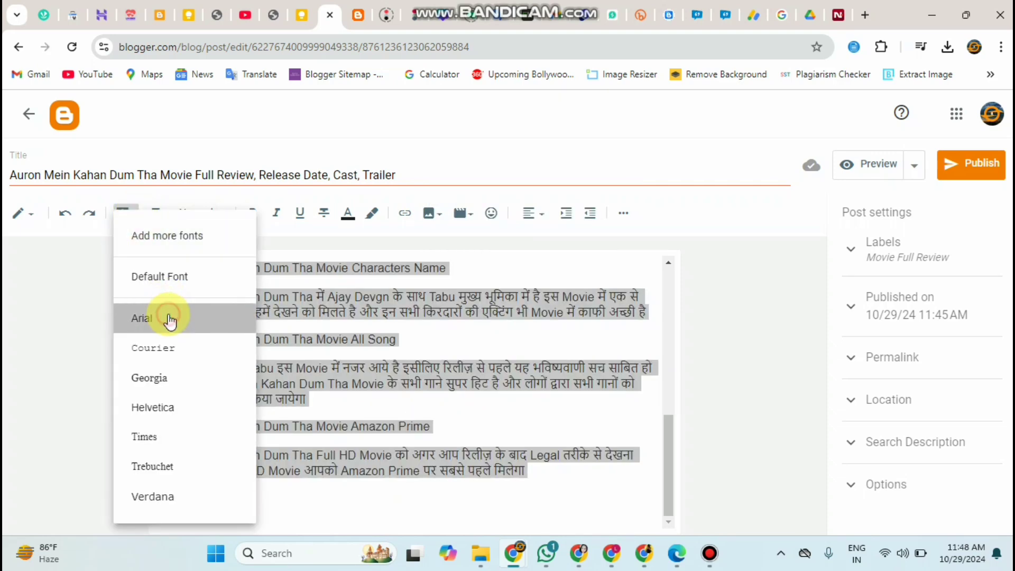
{"action": "left_click", "coordinate": [168, 317]}
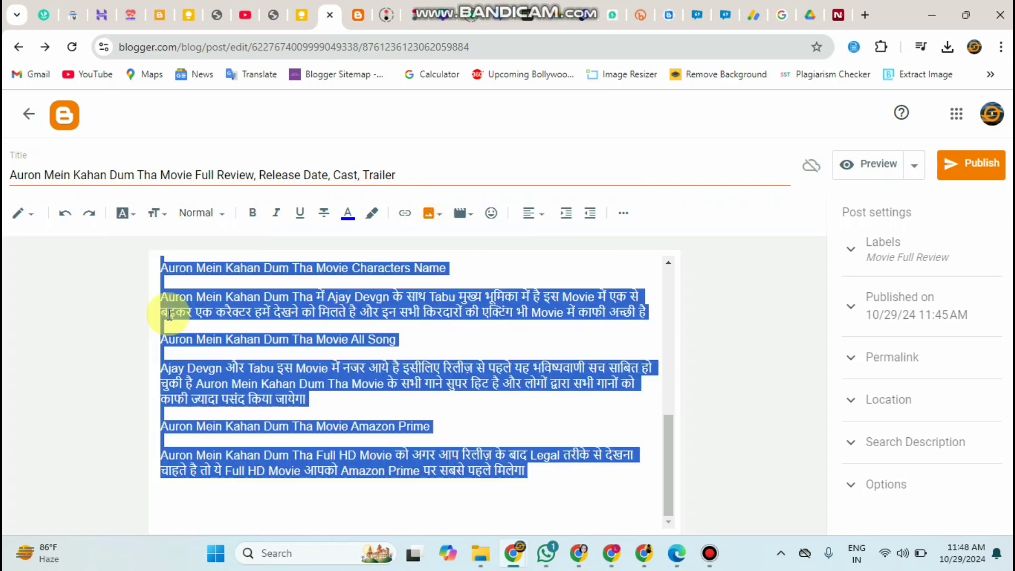
{"action": "left_click", "coordinate": [162, 217]}
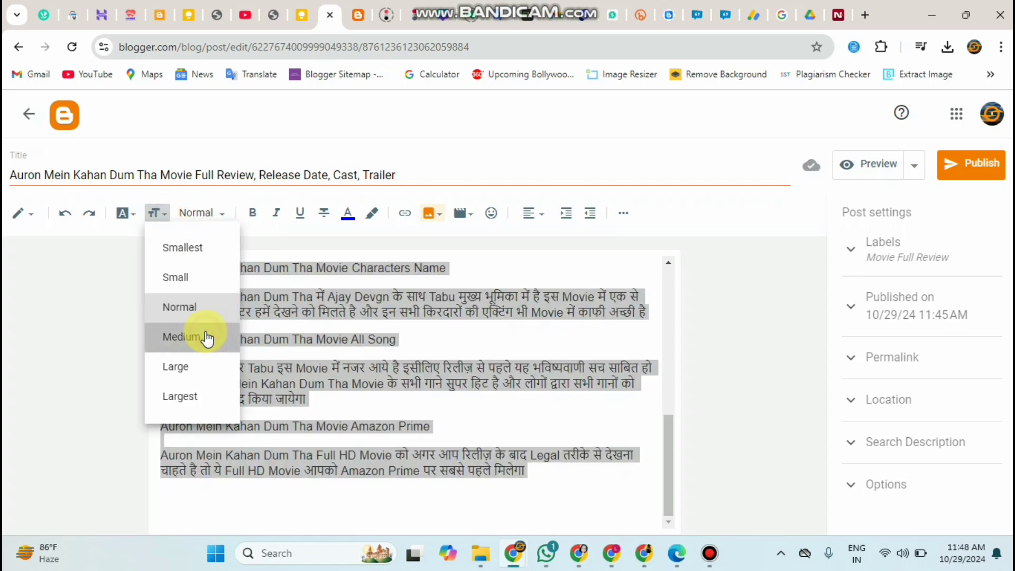
{"action": "left_click", "coordinate": [206, 333]}
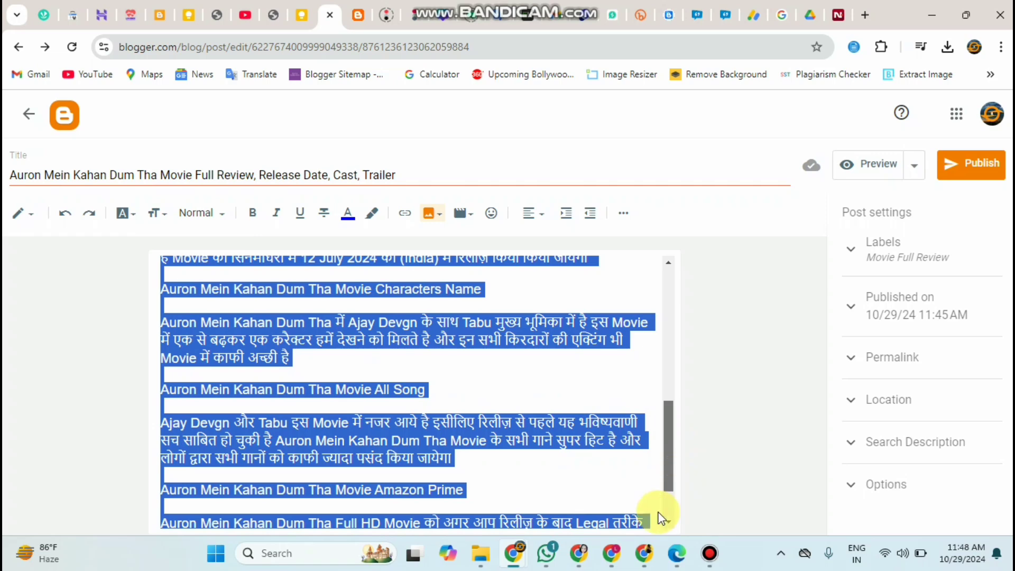
Set the font size of the "Auron Mein Kahan Dum Tha Movie Amazon Prime" heading to Large.
{"action": "scroll", "coordinate": [669, 512], "scroll_direction": "down", "scroll_amount": 2}
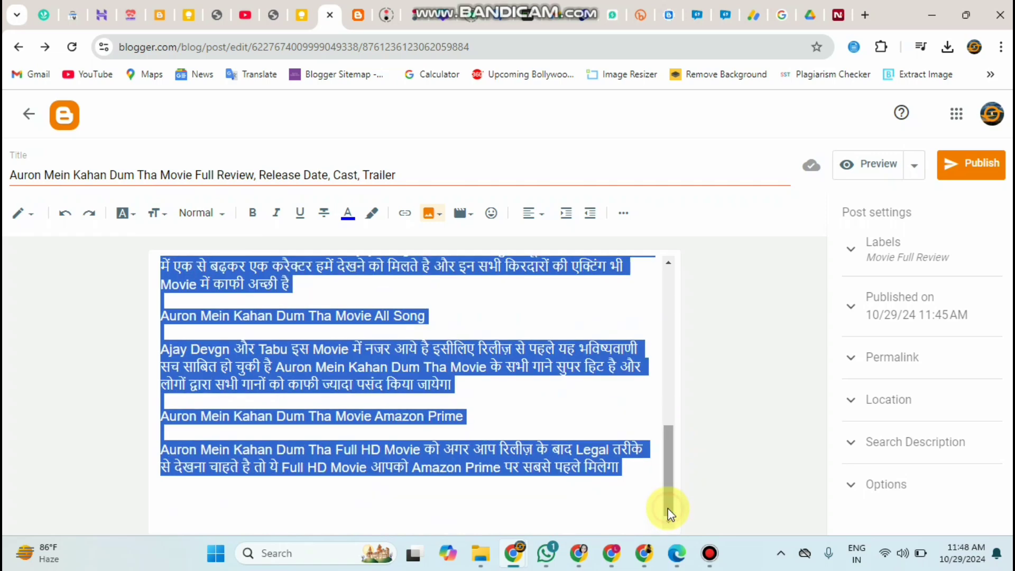
{"action": "left_click", "coordinate": [495, 422]}
{"action": "left_click_drag", "start_coordinate": [495, 422], "coordinate": [163, 412]}
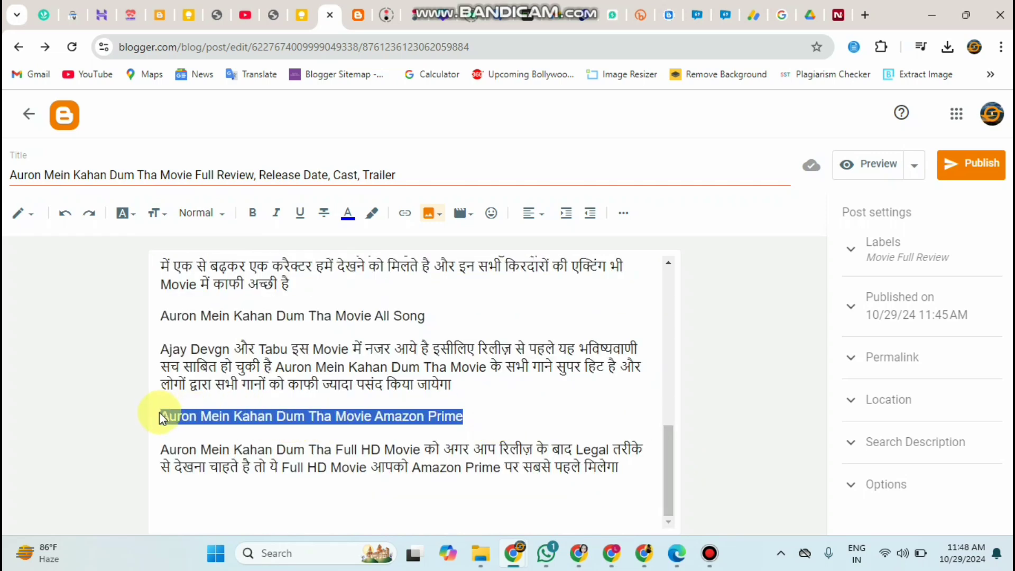
{"action": "left_click", "coordinate": [154, 214]}
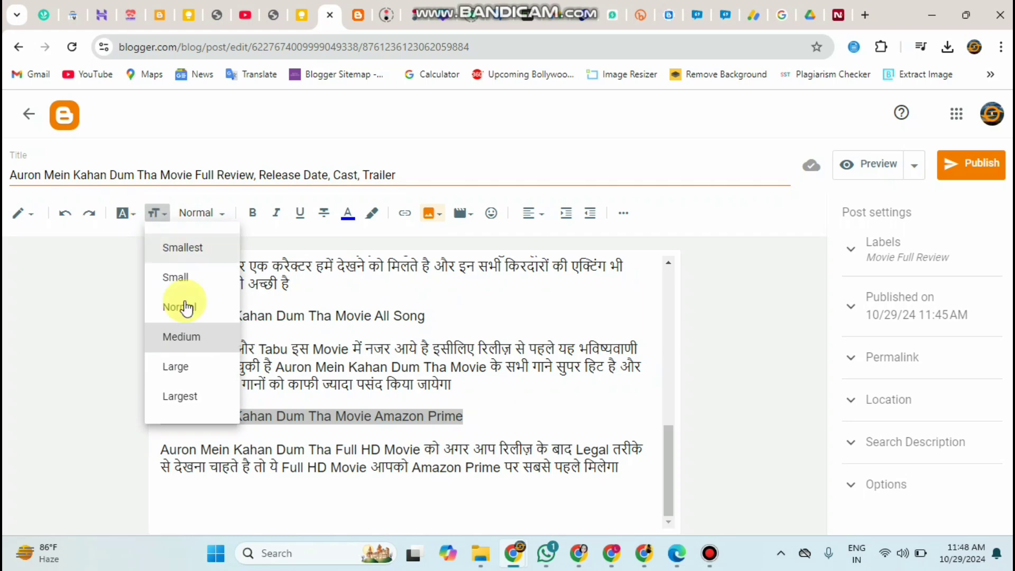
{"action": "left_click", "coordinate": [200, 369]}
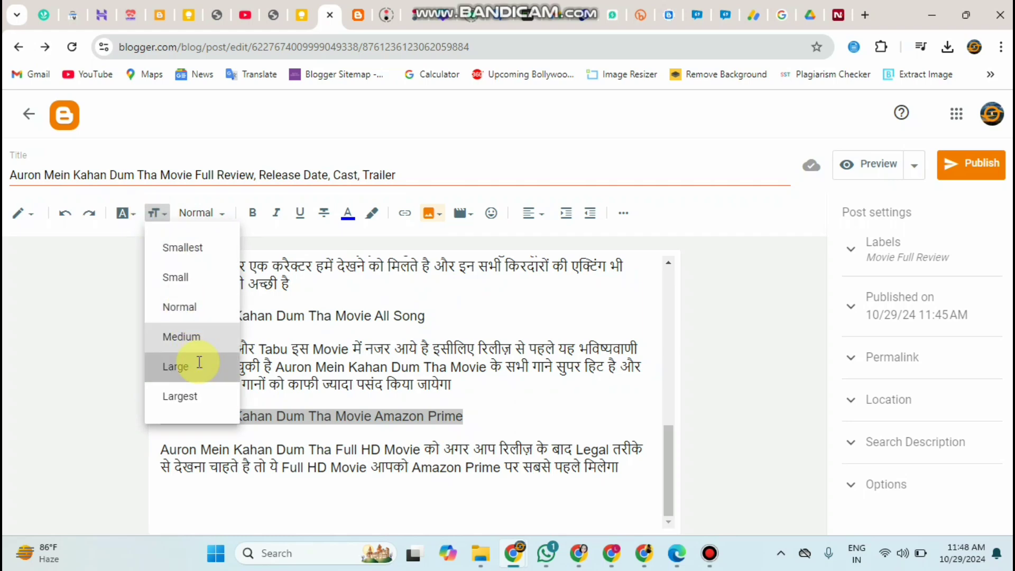
{"action": "left_click", "coordinate": [425, 319]}
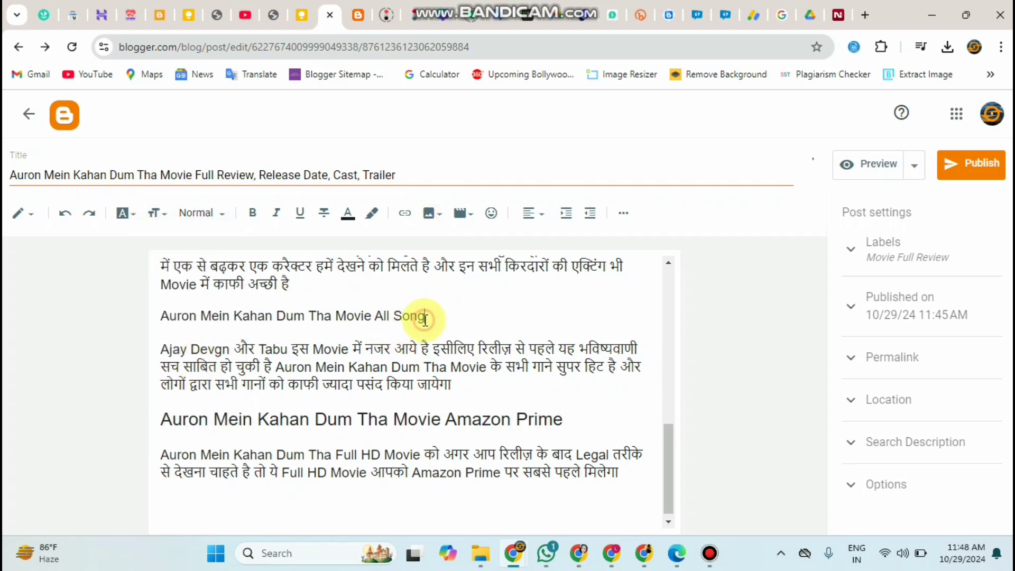
{"action": "left_click_drag", "start_coordinate": [425, 320], "coordinate": [160, 317]}
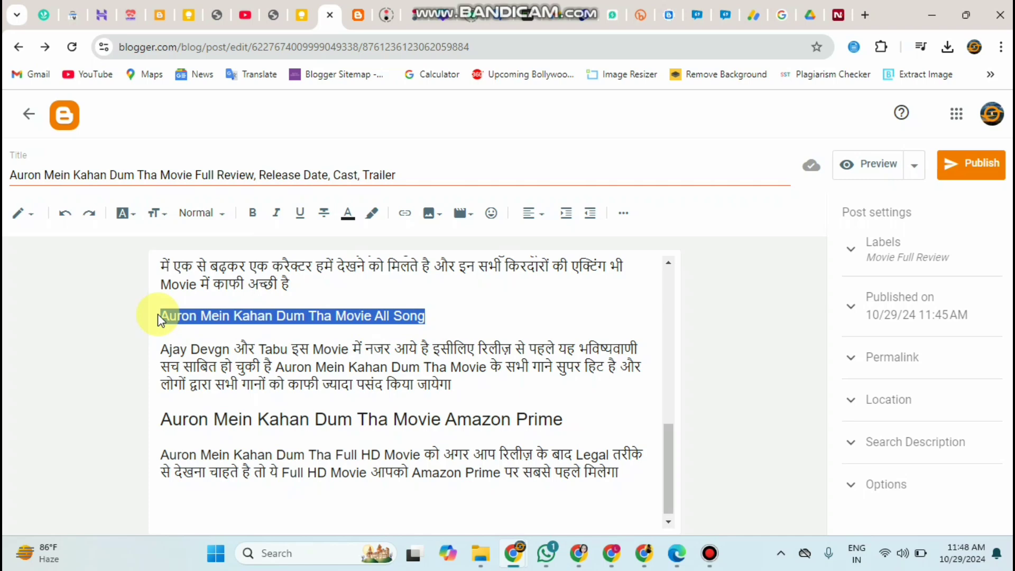
Set the font size of the "Auron Mein Kahan Dum Tha Movie Amazon Prime" heading to Largest.
{"action": "left_click", "coordinate": [570, 410]}
{"action": "left_click_drag", "start_coordinate": [569, 410], "coordinate": [167, 421]}
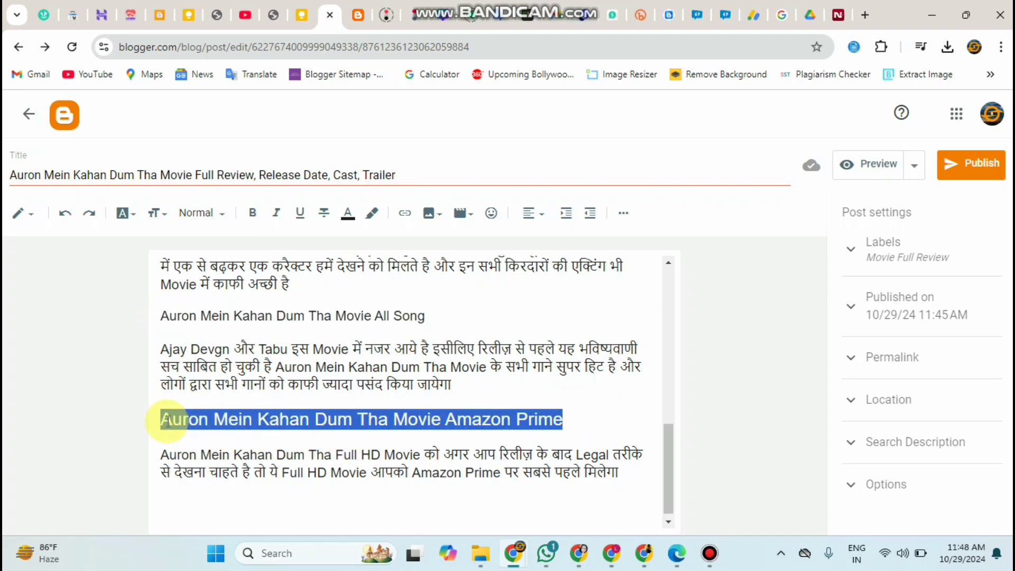
{"action": "left_click", "coordinate": [157, 212]}
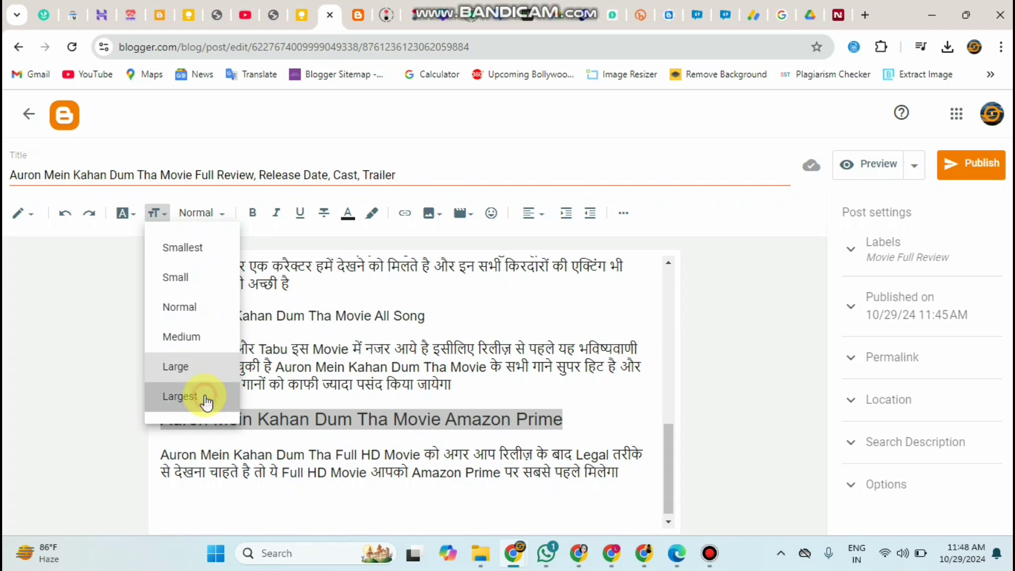
{"action": "left_click", "coordinate": [206, 394]}
Set the font size of the "Auron Mein Kahan Dum Tha Movie All Song" heading to Largest.
{"action": "left_click", "coordinate": [445, 319]}
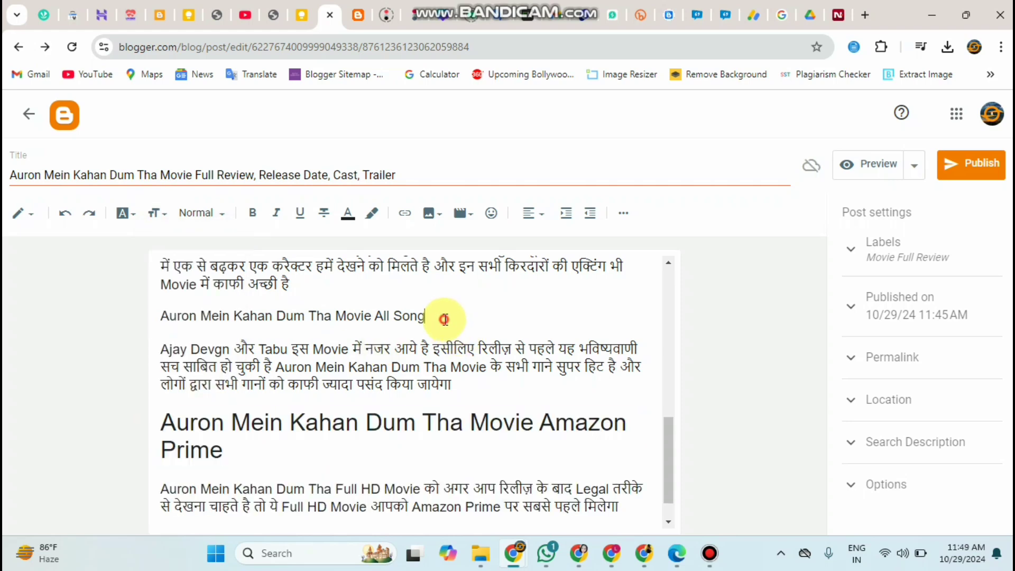
{"action": "left_click", "coordinate": [160, 316], "text": "shift"}
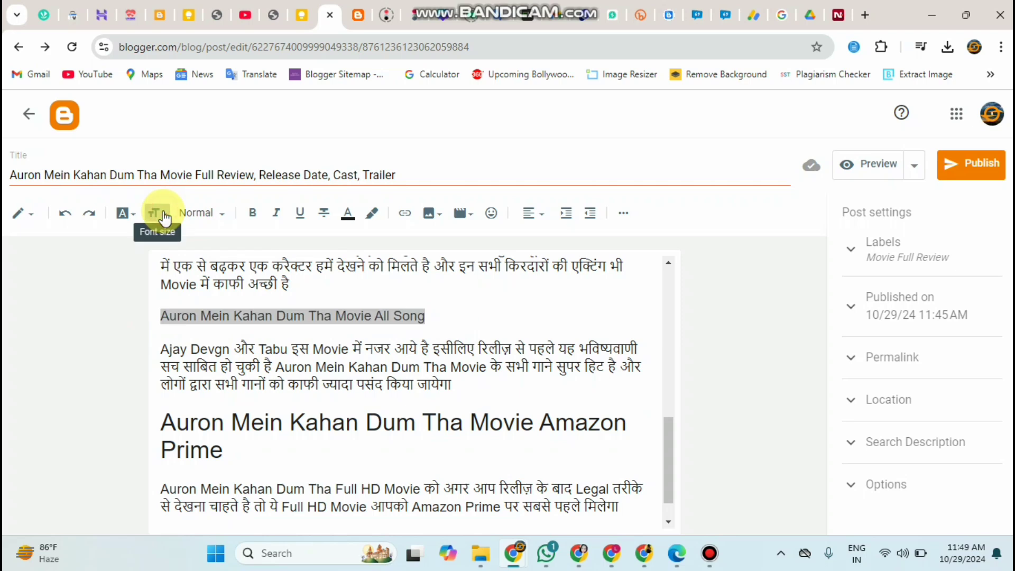
{"action": "left_click", "coordinate": [162, 214]}
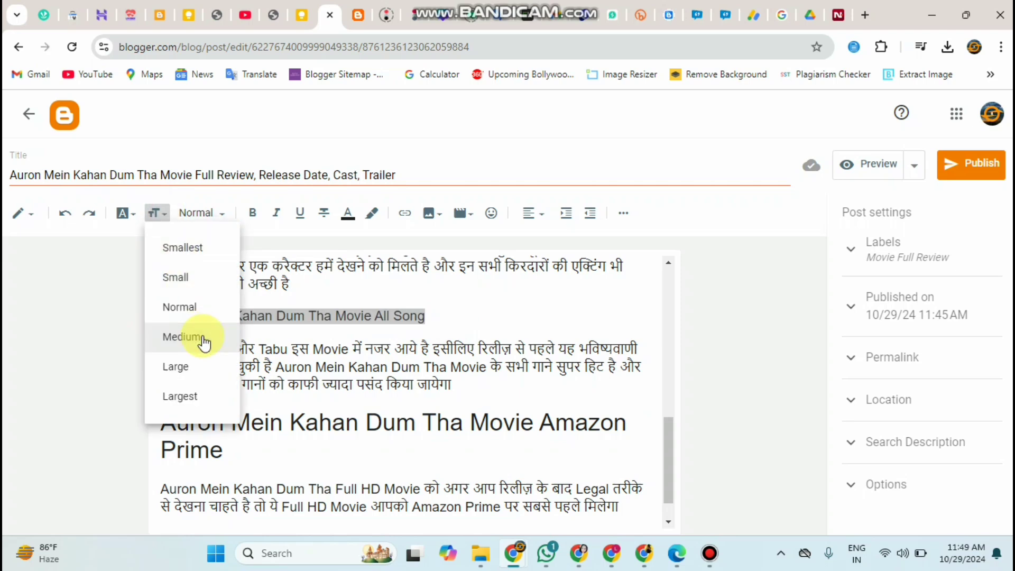
{"action": "left_click", "coordinate": [210, 402]}
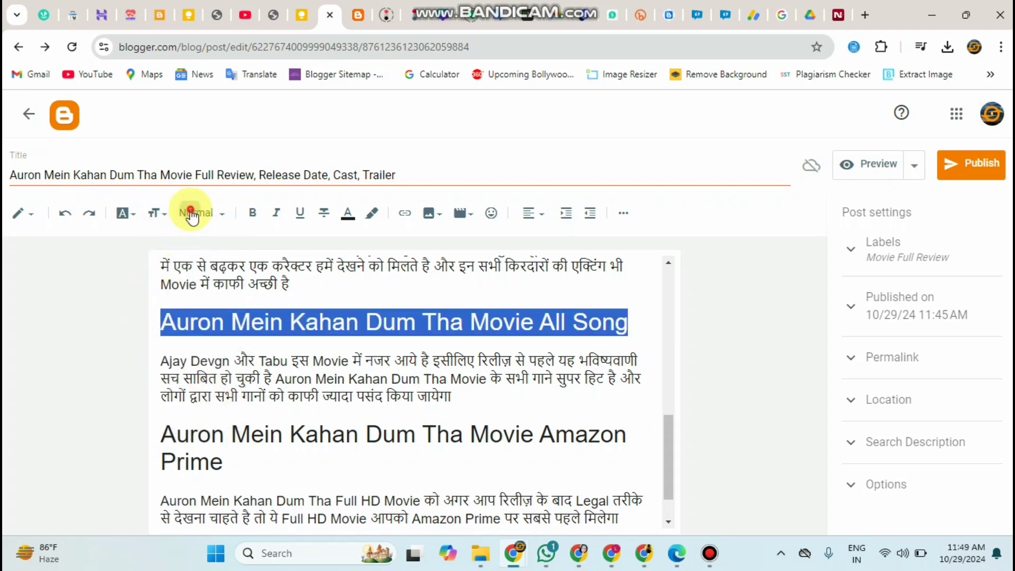
{"action": "left_click", "coordinate": [190, 217]}
{"action": "left_click", "coordinate": [232, 349]}
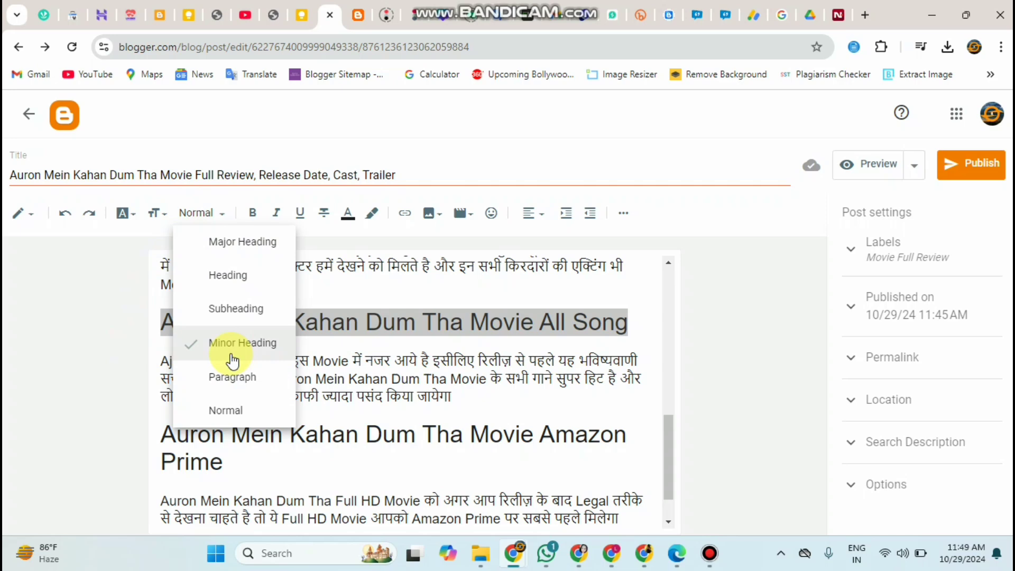
{"action": "left_click", "coordinate": [96, 318]}
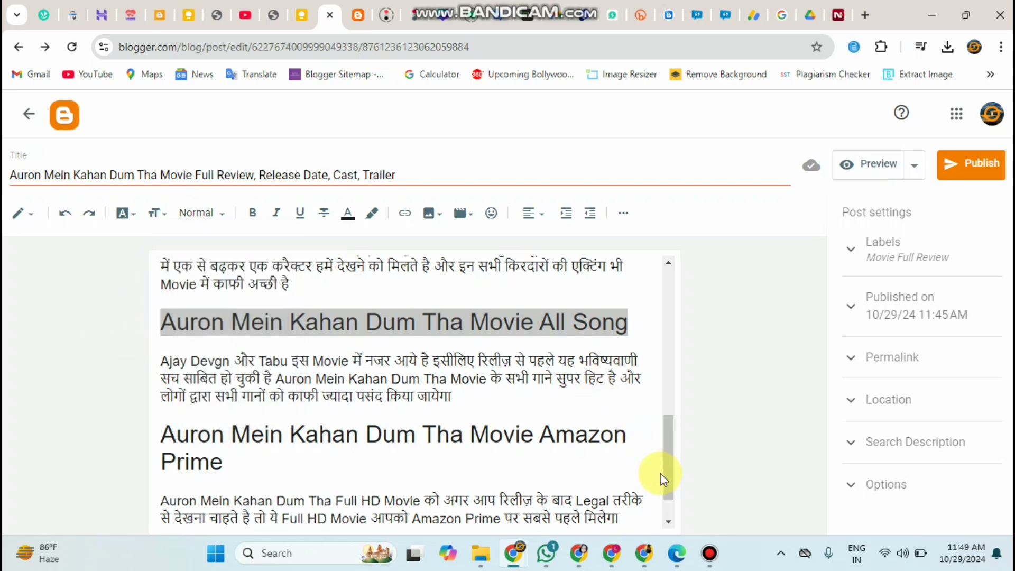
Set the font size of the "Auron Mein Kahan Dum Tha Movie Characters Name" heading to Largest.
{"action": "left_click_drag", "start_coordinate": [665, 461], "coordinate": [667, 398]}
{"action": "left_click", "coordinate": [491, 423]}
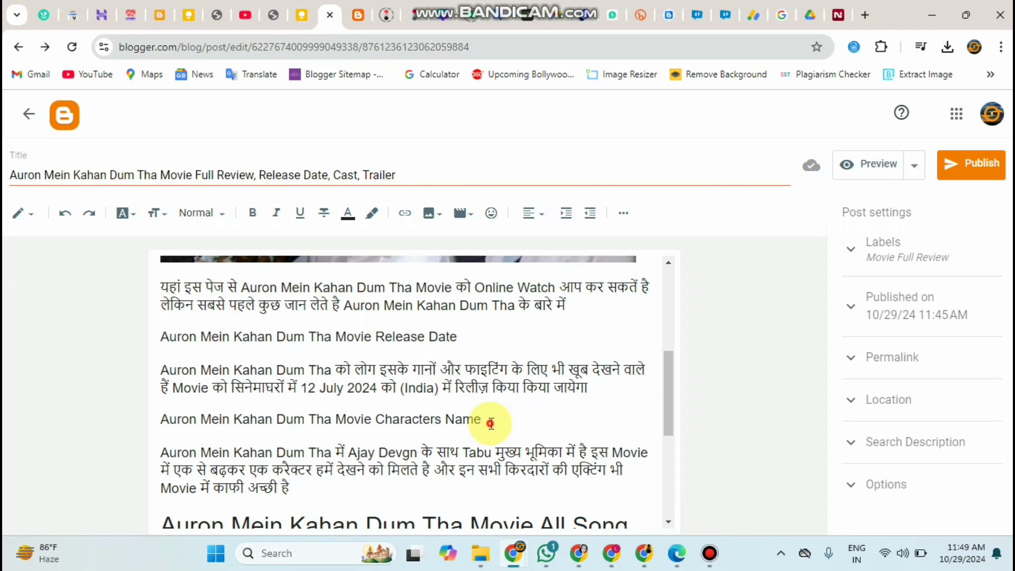
{"action": "left_click_drag", "start_coordinate": [491, 423], "coordinate": [156, 419]}
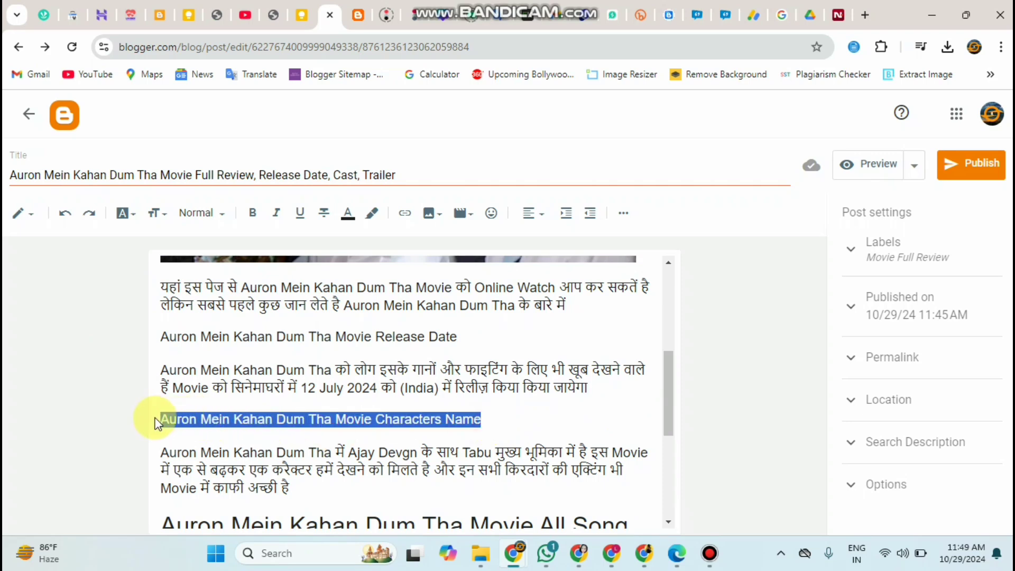
{"action": "left_click", "coordinate": [154, 221]}
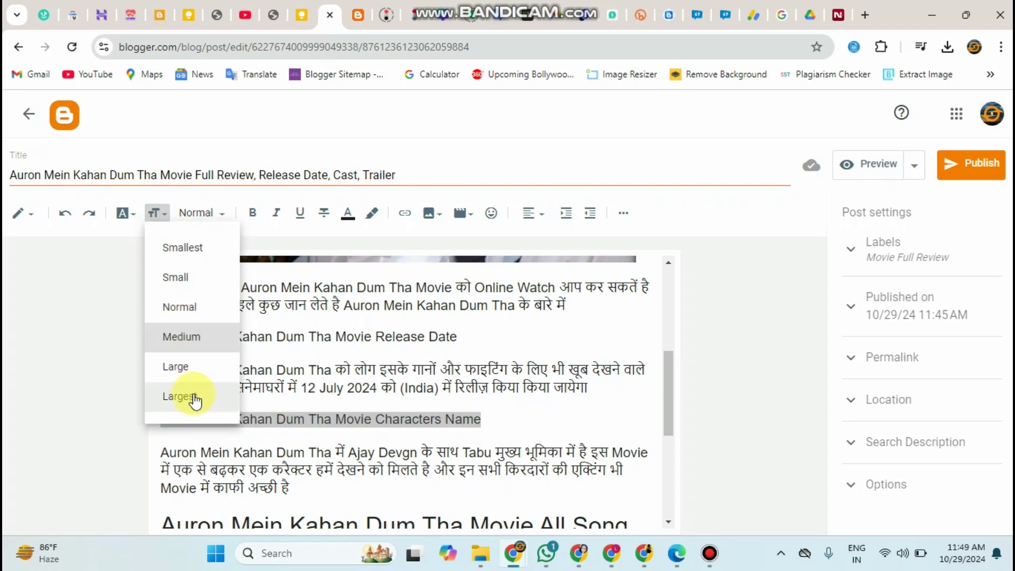
{"action": "left_click", "coordinate": [194, 398]}
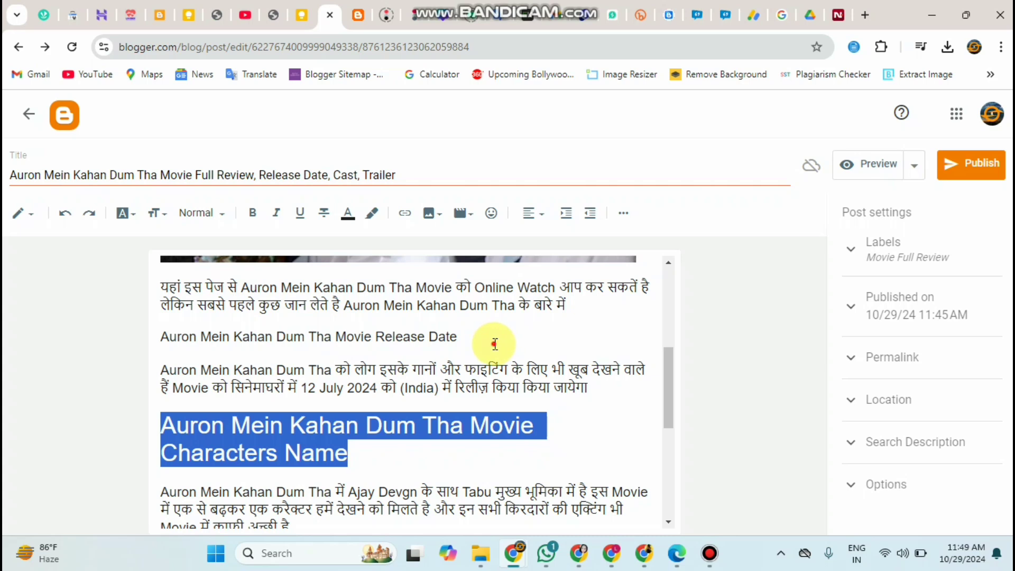
Set the font size of the "Auron Mein Kahan Dum Tha Movie Release Date" heading to Largest.
{"action": "left_click", "coordinate": [495, 344]}
{"action": "left_click", "coordinate": [143, 346], "text": "shift"}
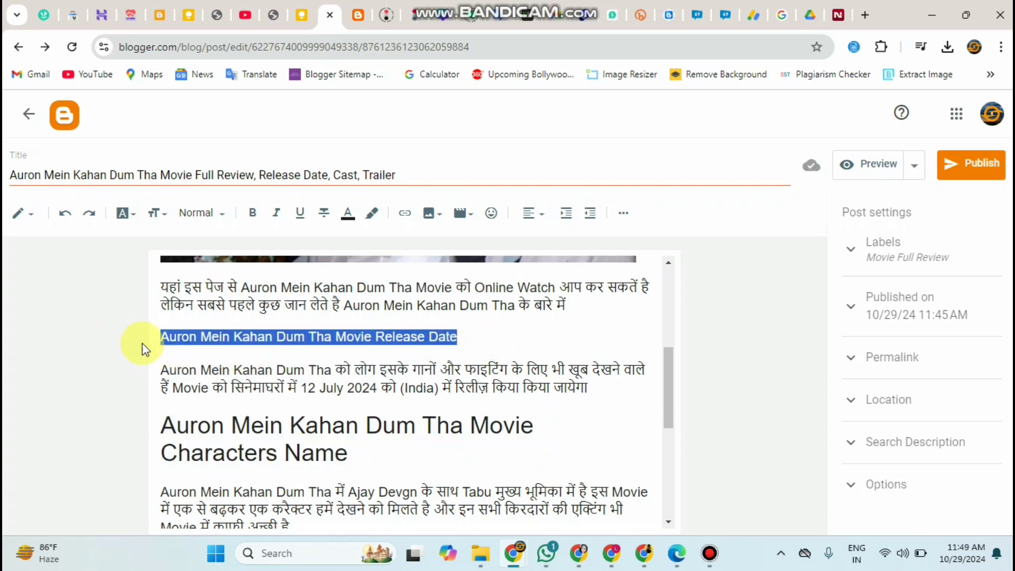
{"action": "left_click", "coordinate": [155, 214]}
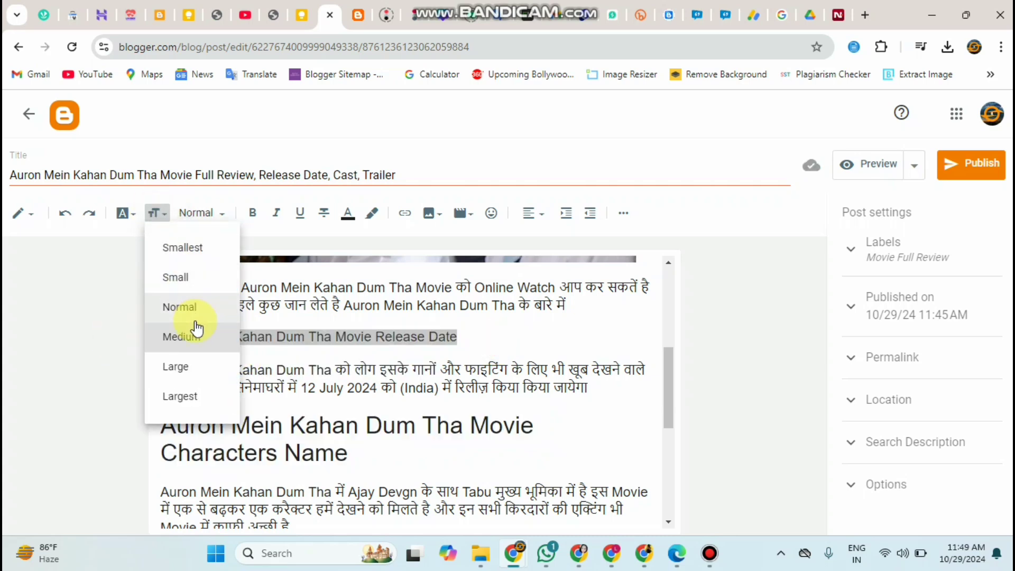
{"action": "left_click", "coordinate": [210, 398]}
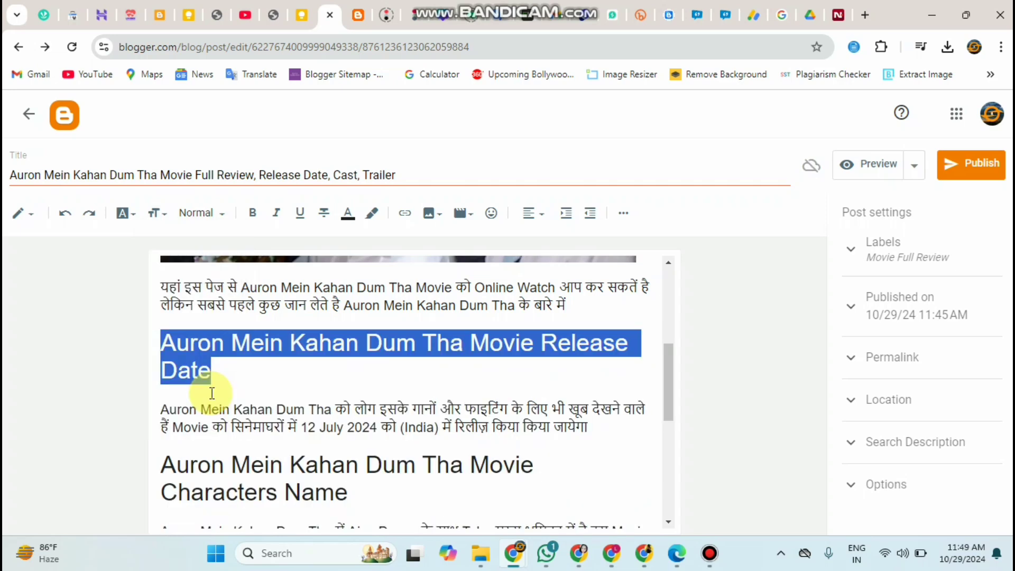
Publish the post "Auron Mein Kahan Dum Tha Movie Full Review, Release Date, Cast, Trailer" to the blog.
{"action": "left_click_drag", "start_coordinate": [667, 384], "coordinate": [685, 508]}
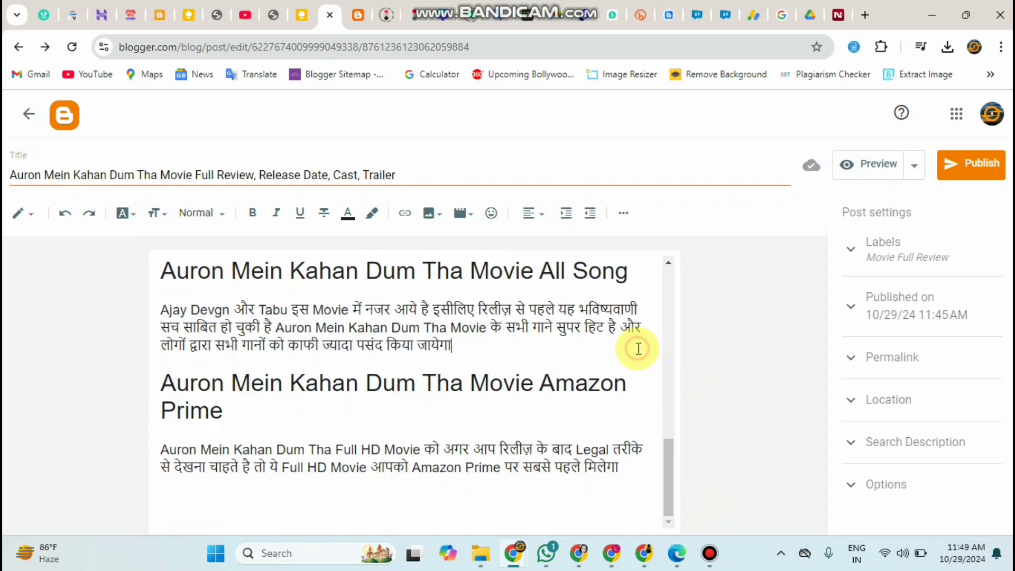
{"action": "left_click_drag", "start_coordinate": [675, 465], "coordinate": [687, 227]}
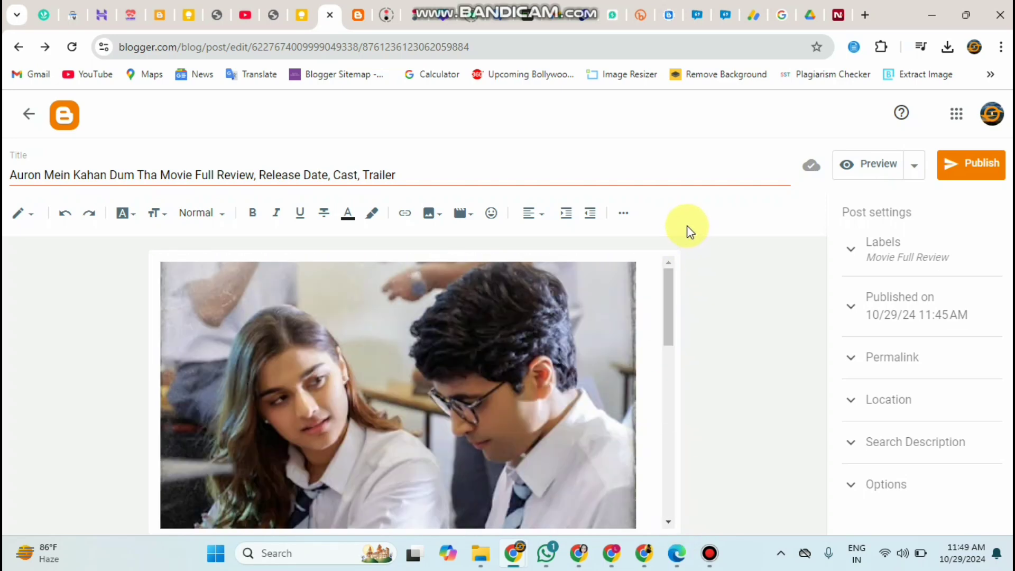
{"action": "left_click", "coordinate": [991, 176]}
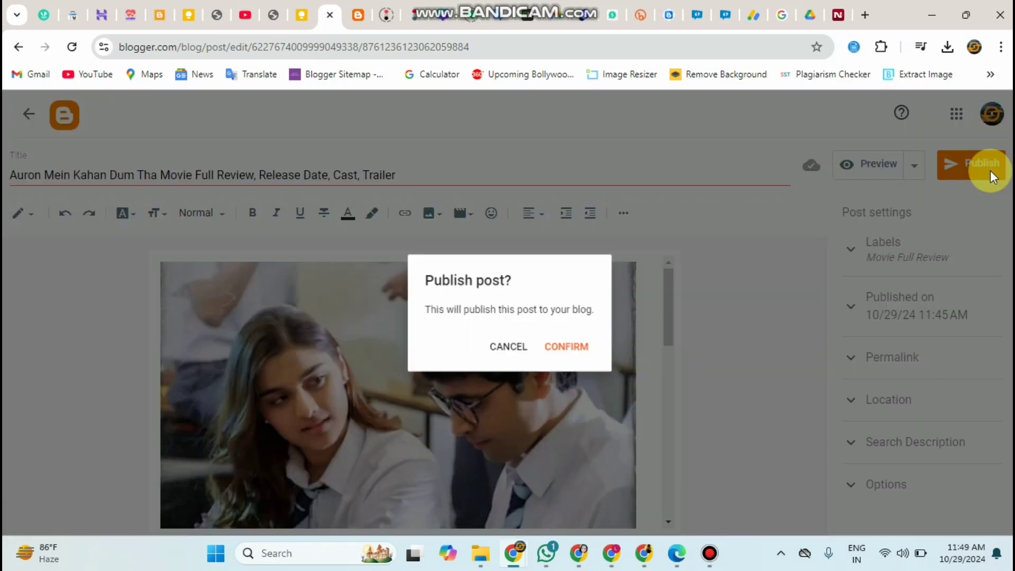
{"action": "left_click", "coordinate": [576, 350]}
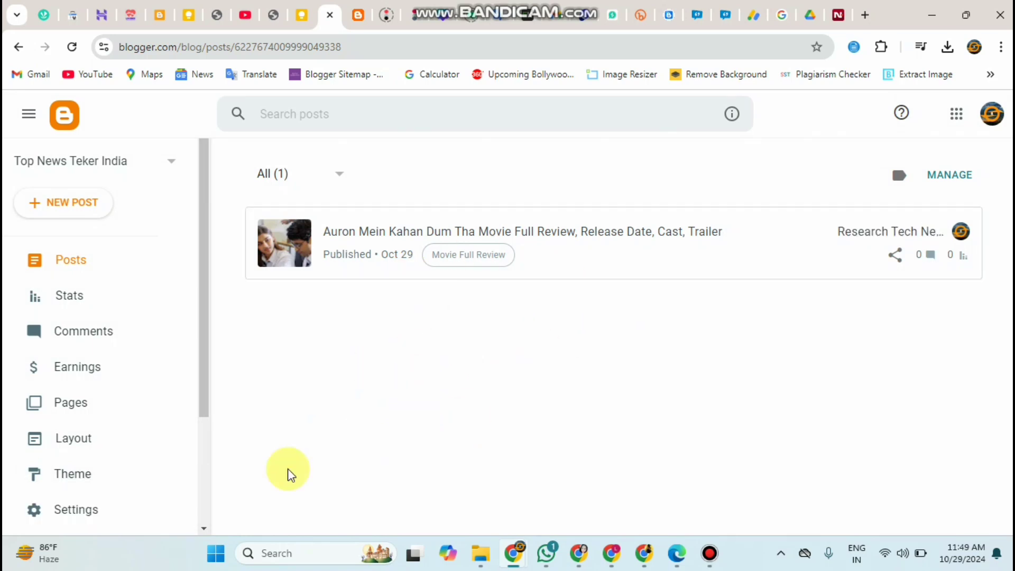
Check the blog's list of posts, then view the live Top News Teker India homepage and its movie post.
{"action": "left_click", "coordinate": [204, 454]}
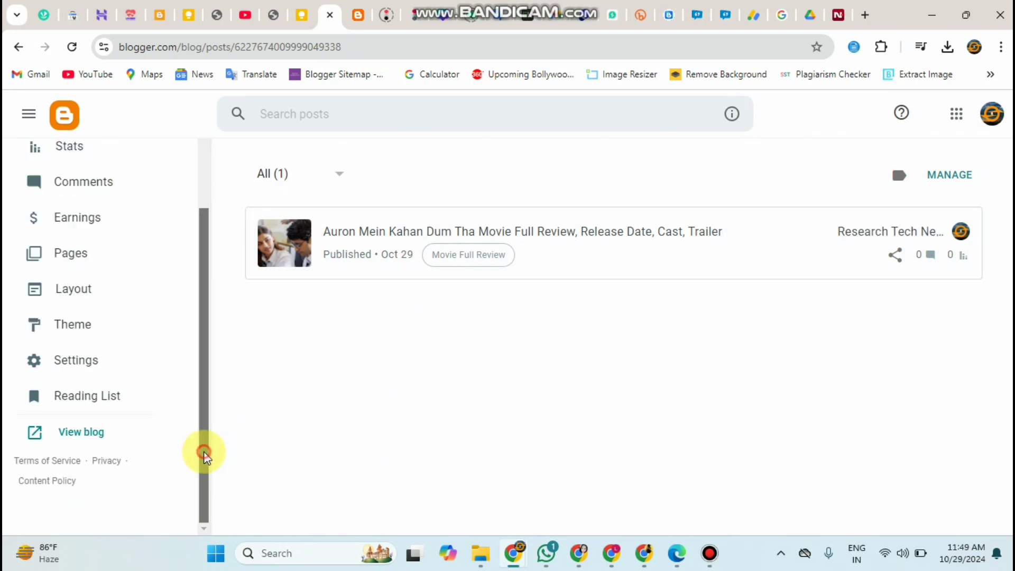
{"action": "left_click_drag", "start_coordinate": [205, 454], "coordinate": [206, 317]}
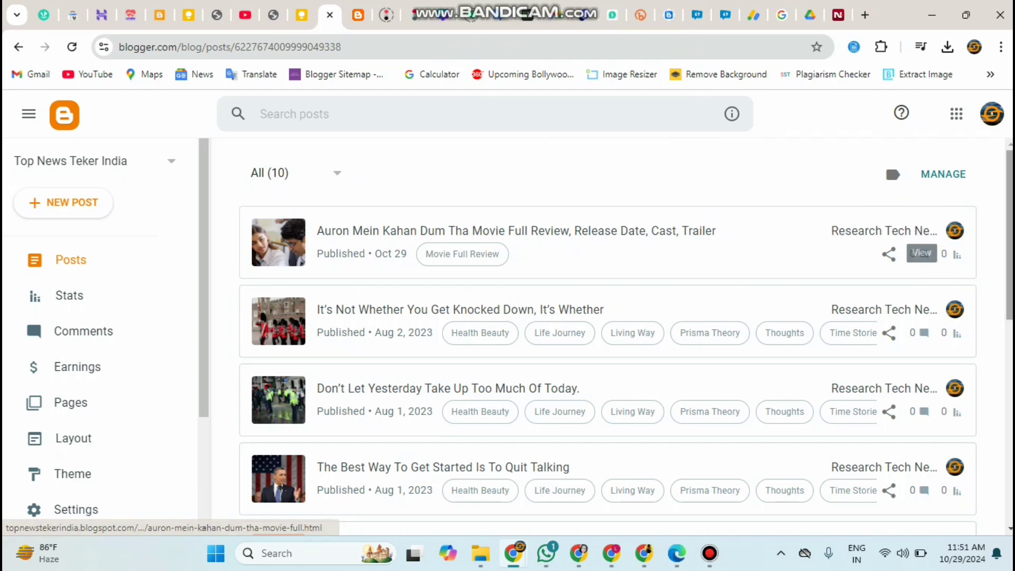
{"action": "left_click_drag", "start_coordinate": [1009, 260], "coordinate": [1005, 444]}
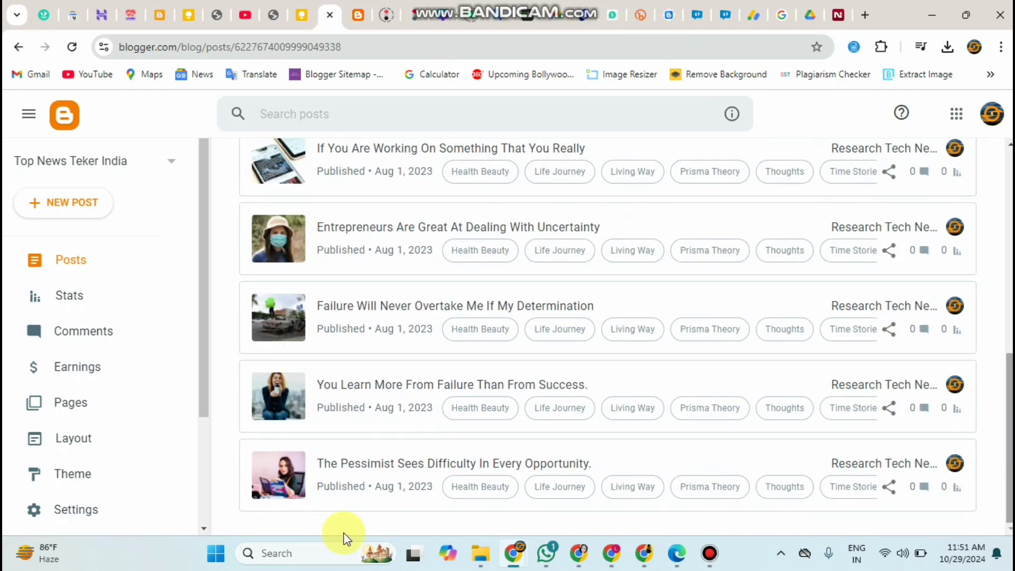
{"action": "scroll", "coordinate": [202, 486], "scroll_direction": "down", "scroll_amount": 3}
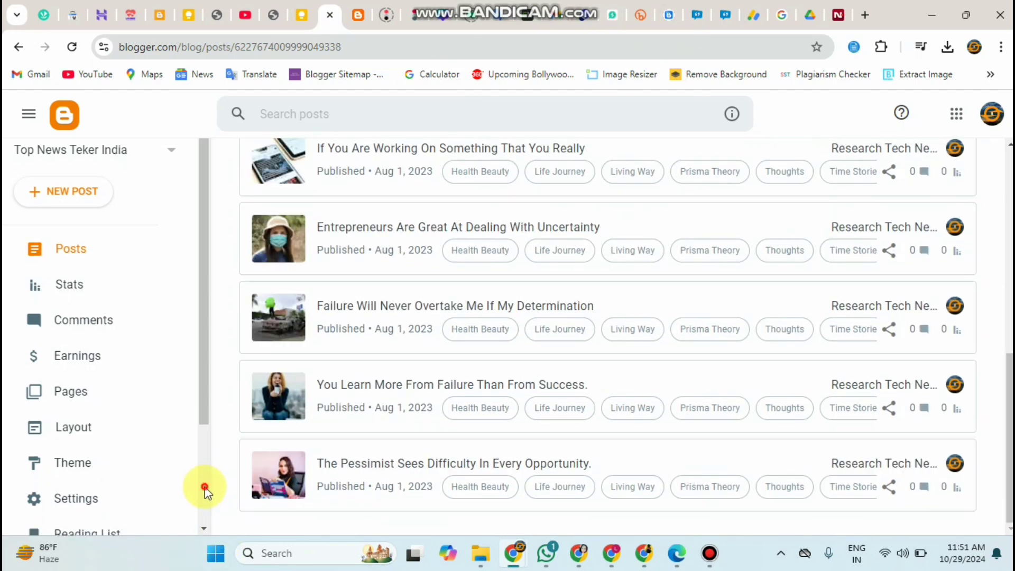
{"action": "left_click", "coordinate": [71, 442]}
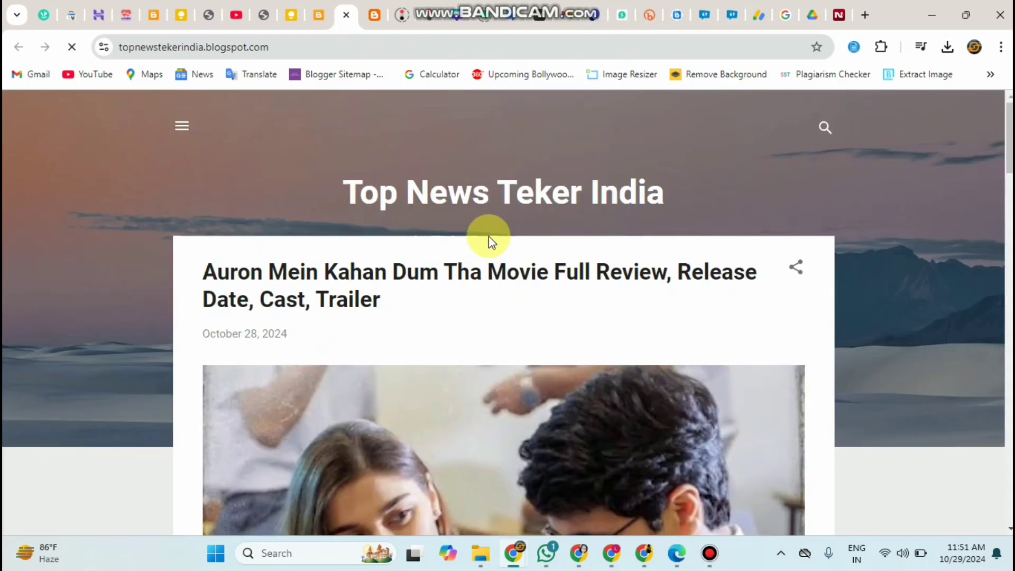
{"action": "scroll", "coordinate": [950, 267], "scroll_direction": "down", "scroll_amount": 20}
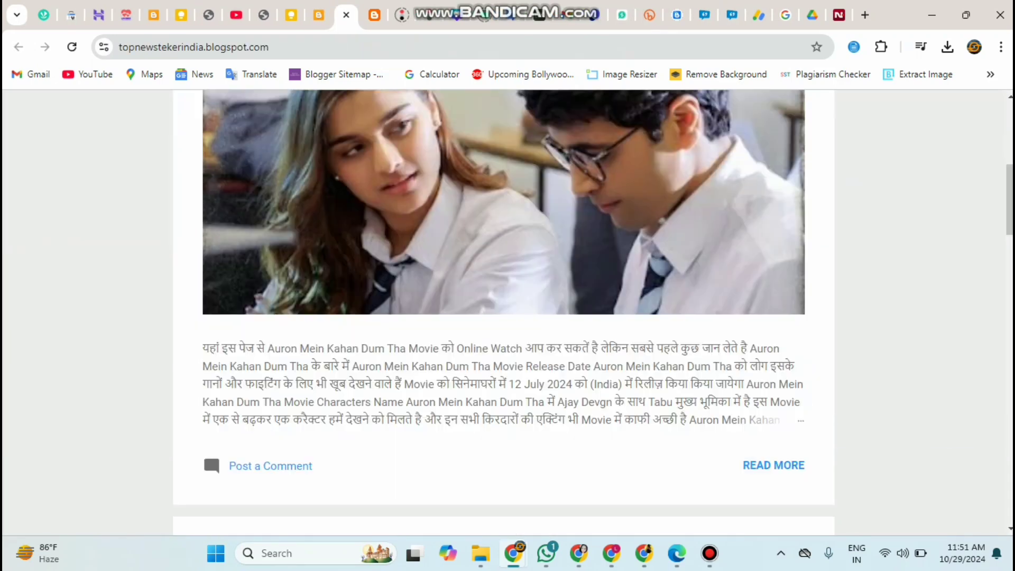
{"action": "left_click_drag", "start_coordinate": [1010, 365], "coordinate": [1003, 141]}
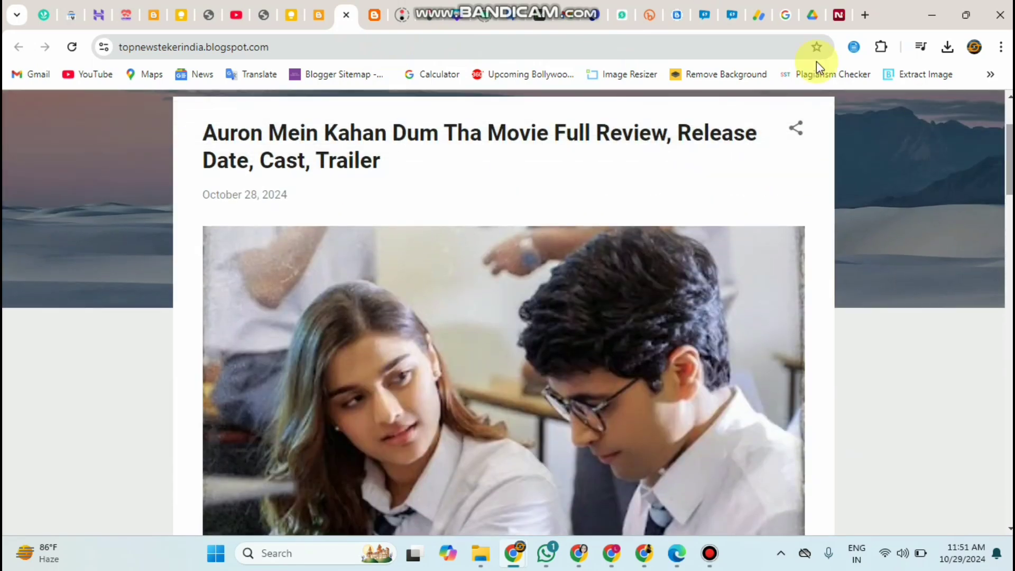
Compare the SEO Next demo site's homepage with the current design of the live Top News Teker India blog.
{"action": "left_click", "coordinate": [729, 13]}
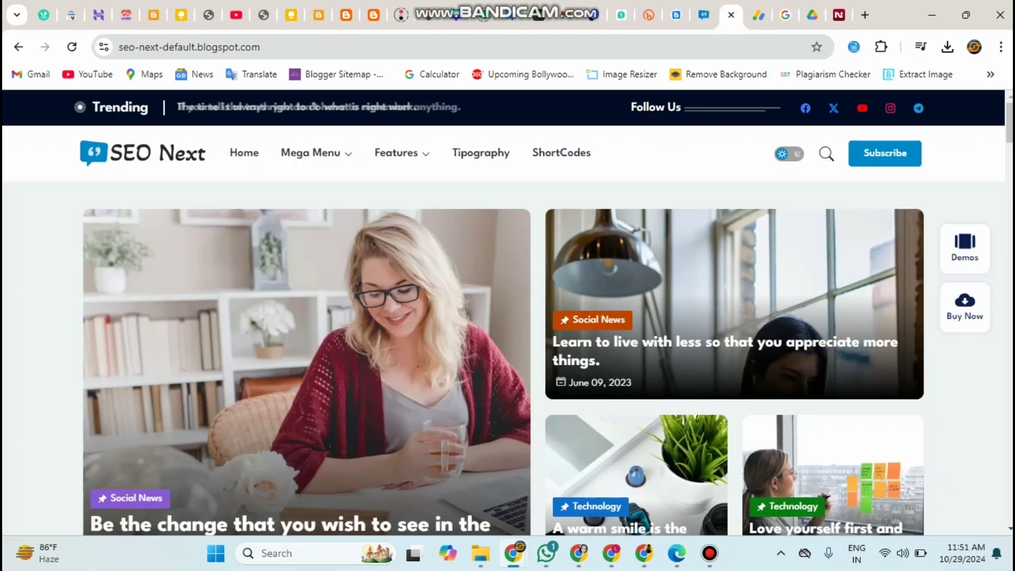
{"action": "scroll", "coordinate": [276, 242], "scroll_direction": "down", "scroll_amount": 15}
{"action": "scroll", "coordinate": [555, 176], "scroll_direction": "up", "scroll_amount": 15}
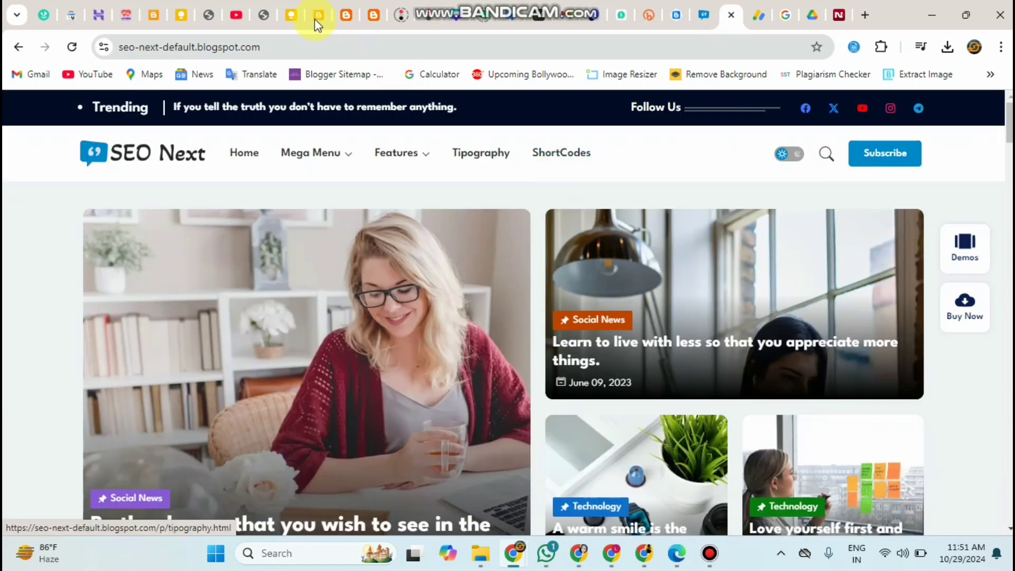
{"action": "left_click", "coordinate": [316, 19]}
{"action": "left_click", "coordinate": [338, 21]}
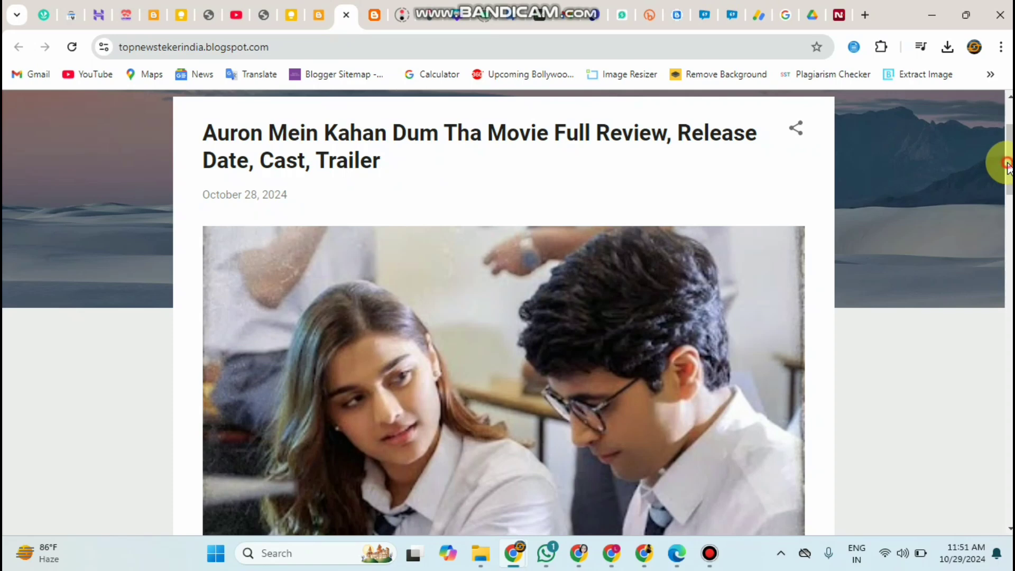
{"action": "left_click_drag", "start_coordinate": [1008, 164], "coordinate": [1011, 140]}
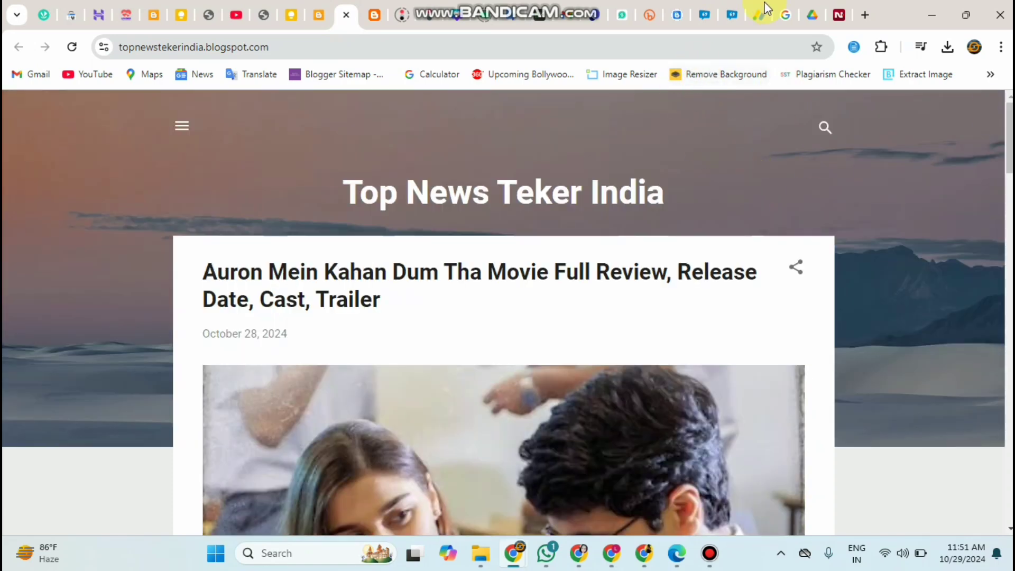
{"action": "left_click", "coordinate": [728, 19]}
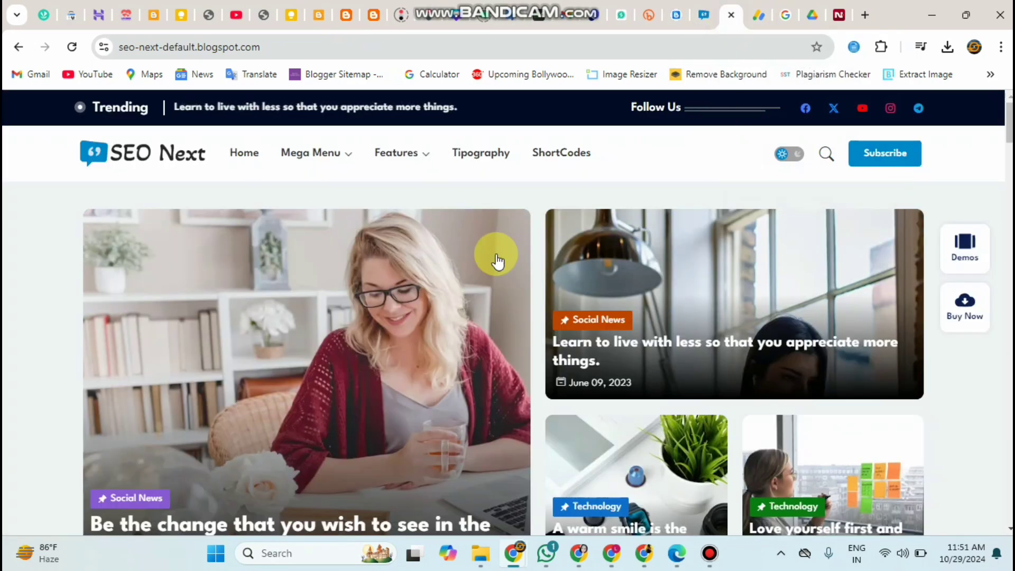
Examine the SEO Next Blogger Template page on bloggertemplate.org, including its preview and download options.
{"action": "left_click", "coordinate": [676, 18]}
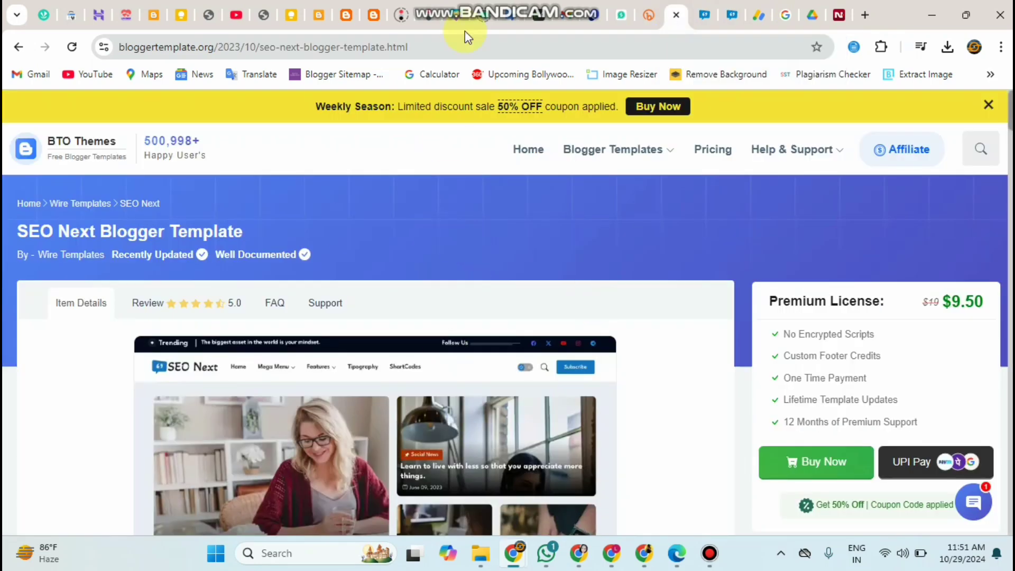
{"action": "left_click", "coordinate": [465, 46]}
{"action": "left_click", "coordinate": [465, 45]}
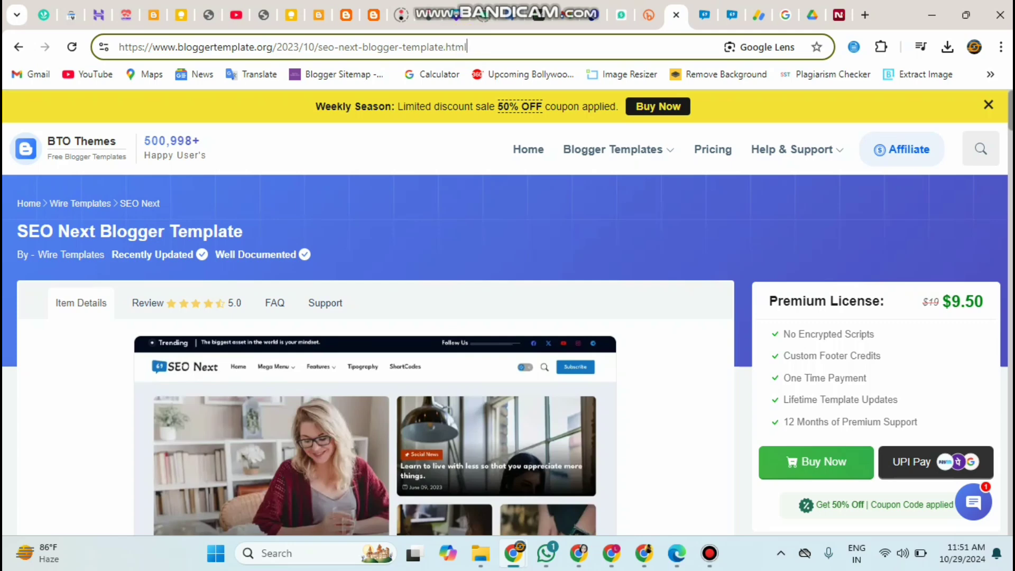
{"action": "left_click", "coordinate": [995, 139]}
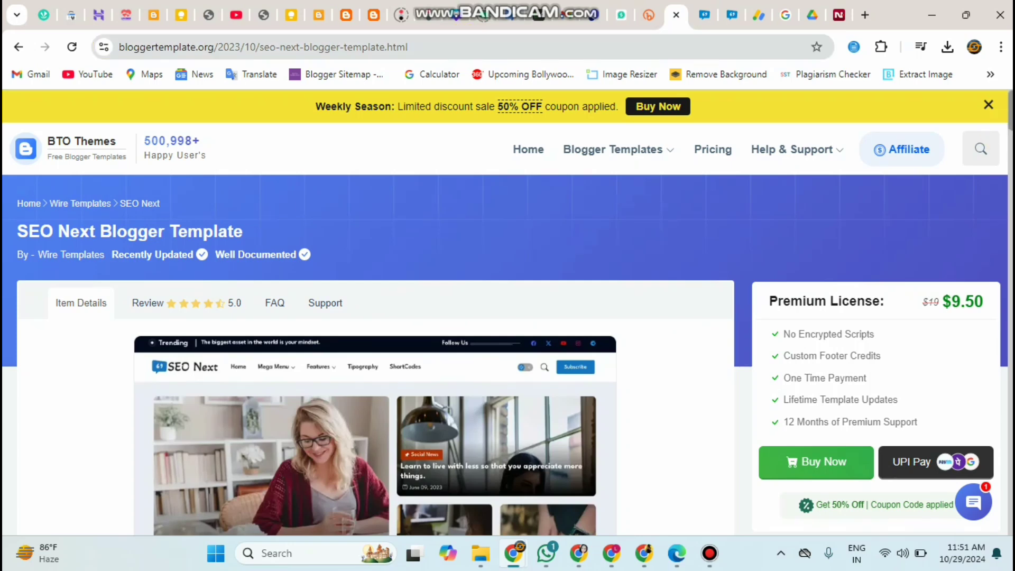
{"action": "scroll", "coordinate": [364, 413], "scroll_direction": "down", "scroll_amount": 5}
{"action": "scroll", "coordinate": [364, 414], "scroll_direction": "up", "scroll_amount": 5}
{"action": "scroll", "coordinate": [505, 312], "scroll_direction": "down", "scroll_amount": 3}
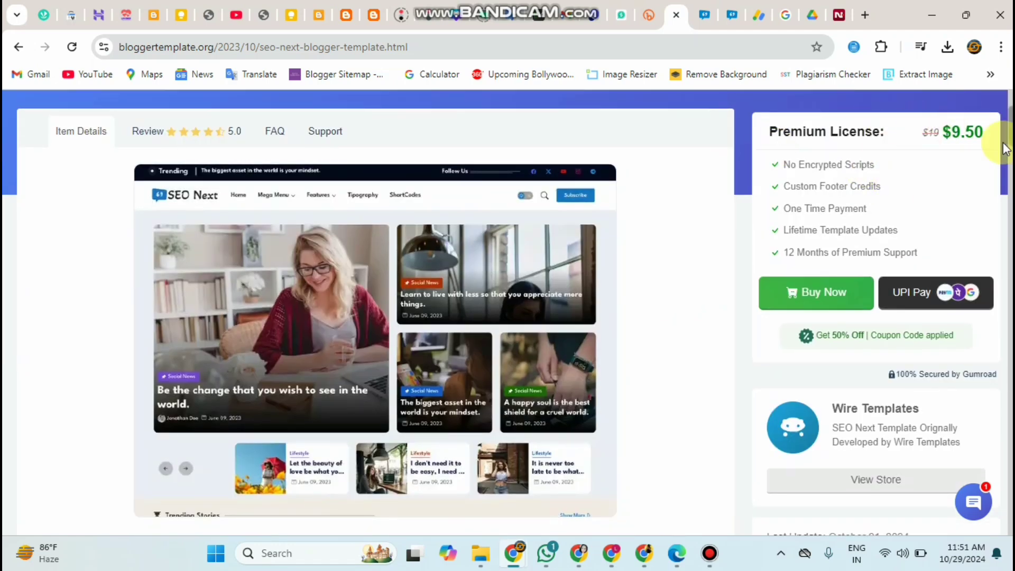
{"action": "scroll", "coordinate": [508, 370], "scroll_direction": "down", "scroll_amount": 3}
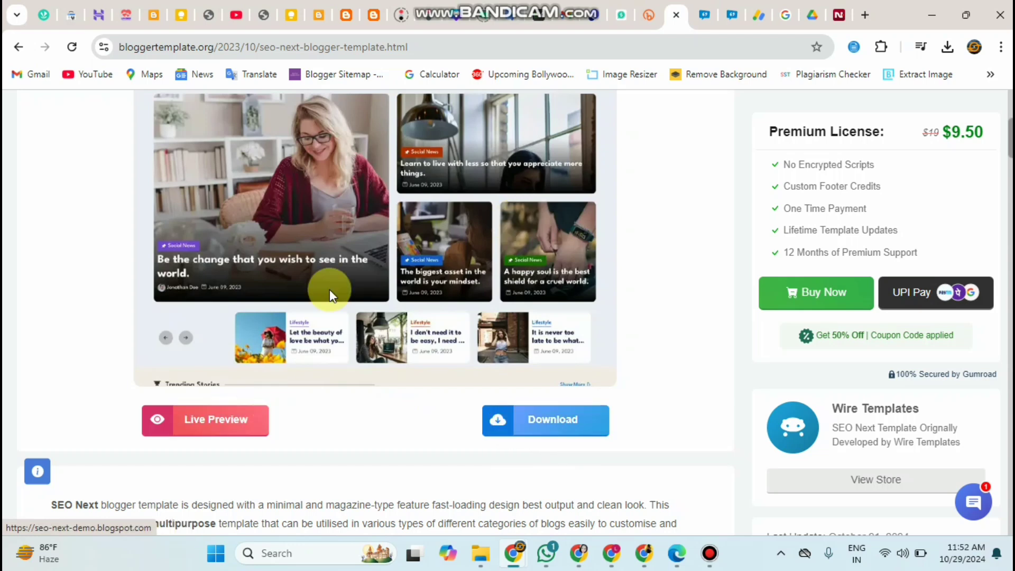
Recheck the SEO Next demo, download the free version of the template and check it in the recent downloads.
{"action": "left_click", "coordinate": [725, 14]}
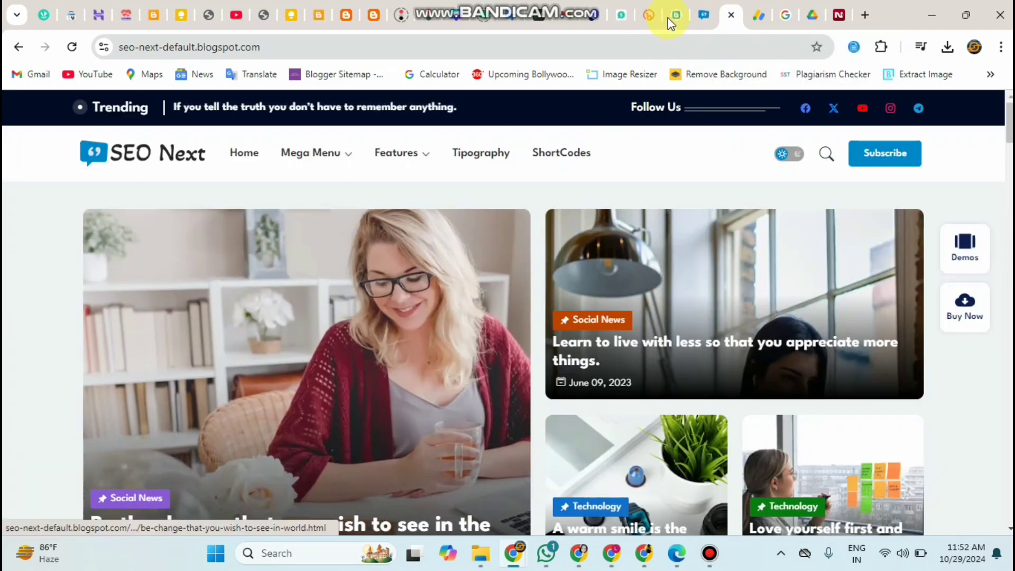
{"action": "left_click", "coordinate": [669, 18]}
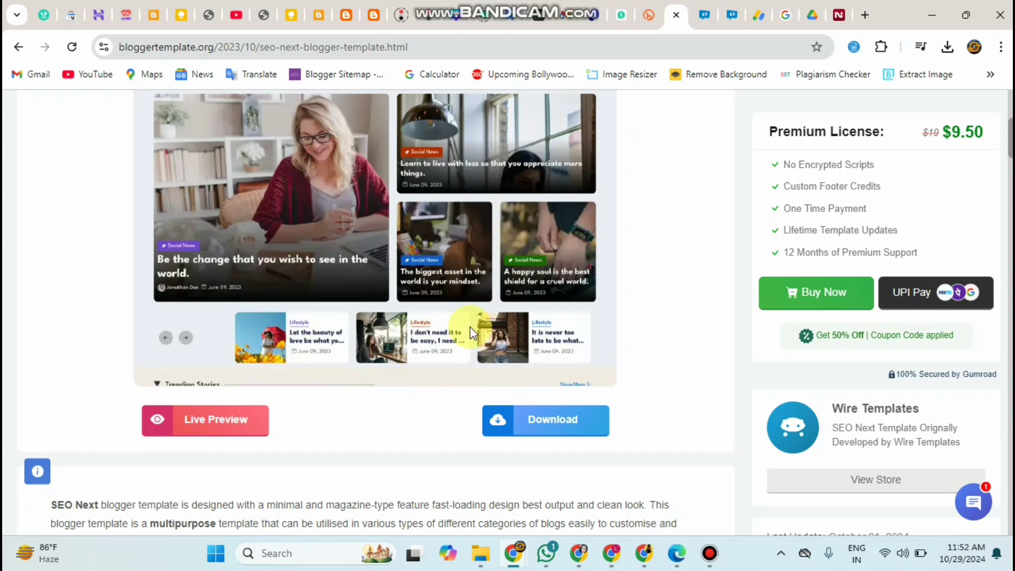
{"action": "left_click", "coordinate": [531, 423]}
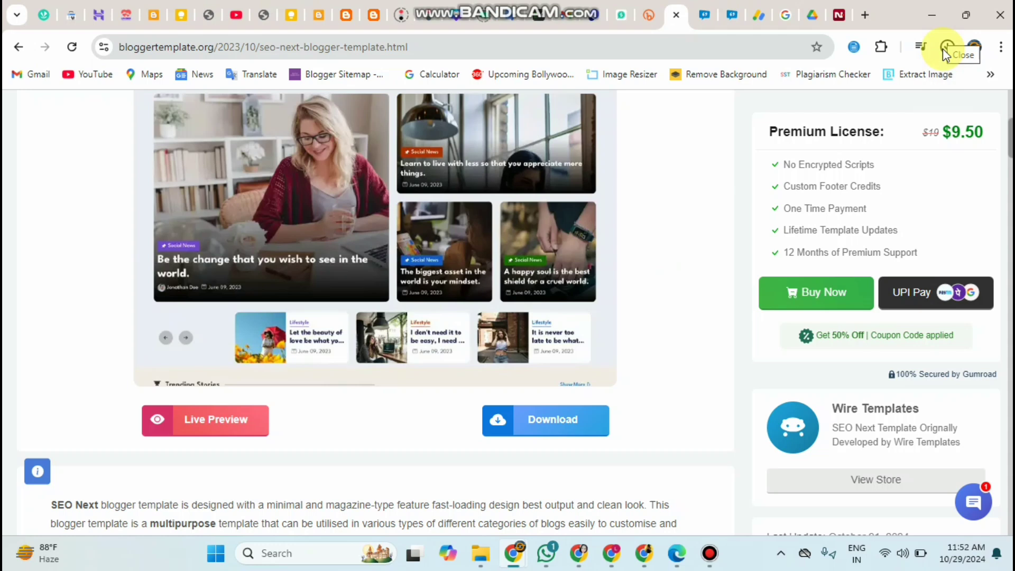
{"action": "left_click", "coordinate": [944, 50]}
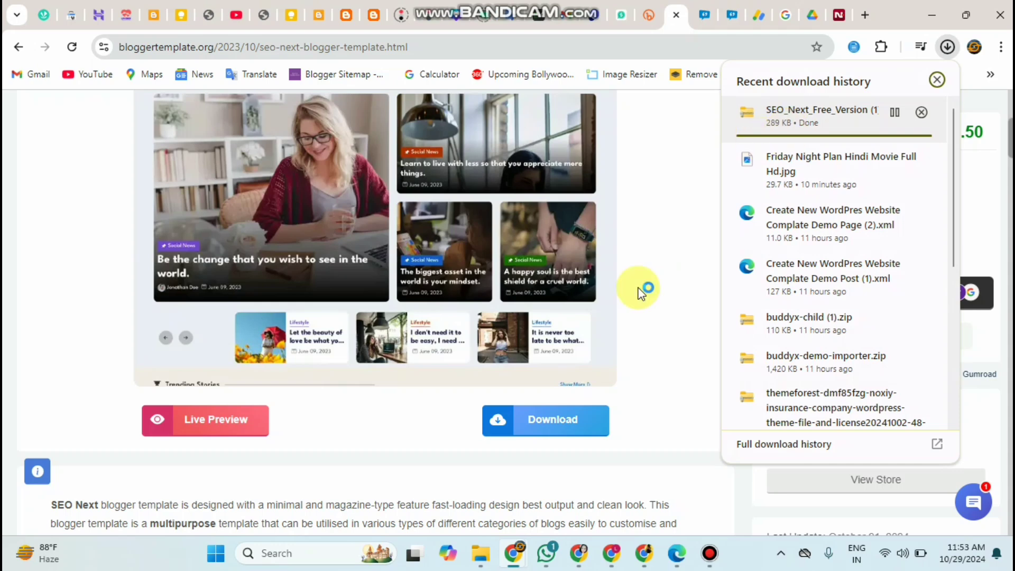
Switch to File Explorer, extract the "SEO_Next_Free_Version (1)" archive within Downloads and view the extracted folder's contents.
{"action": "left_click", "coordinate": [480, 564]}
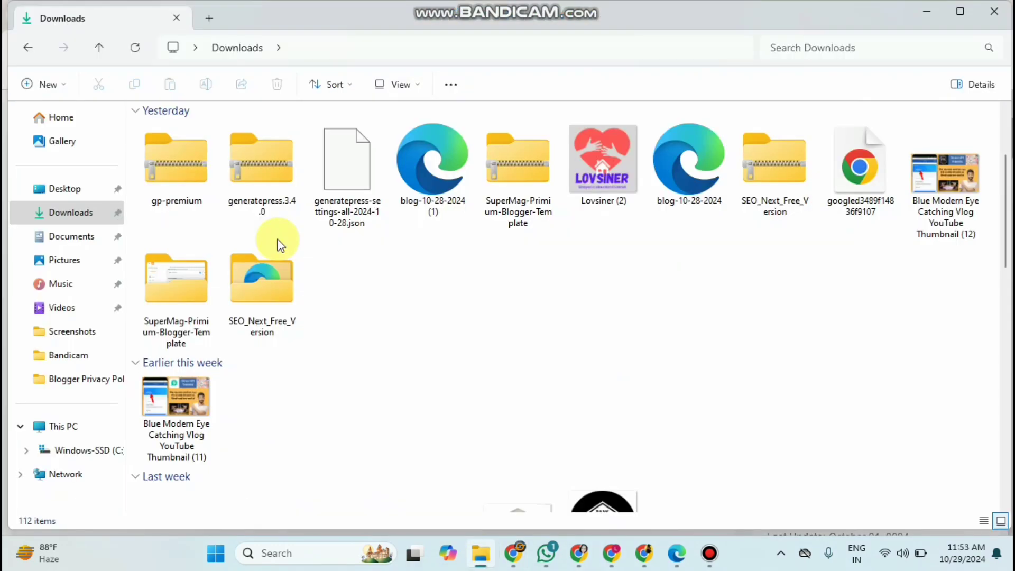
{"action": "left_click_drag", "start_coordinate": [1005, 240], "coordinate": [1005, 201]}
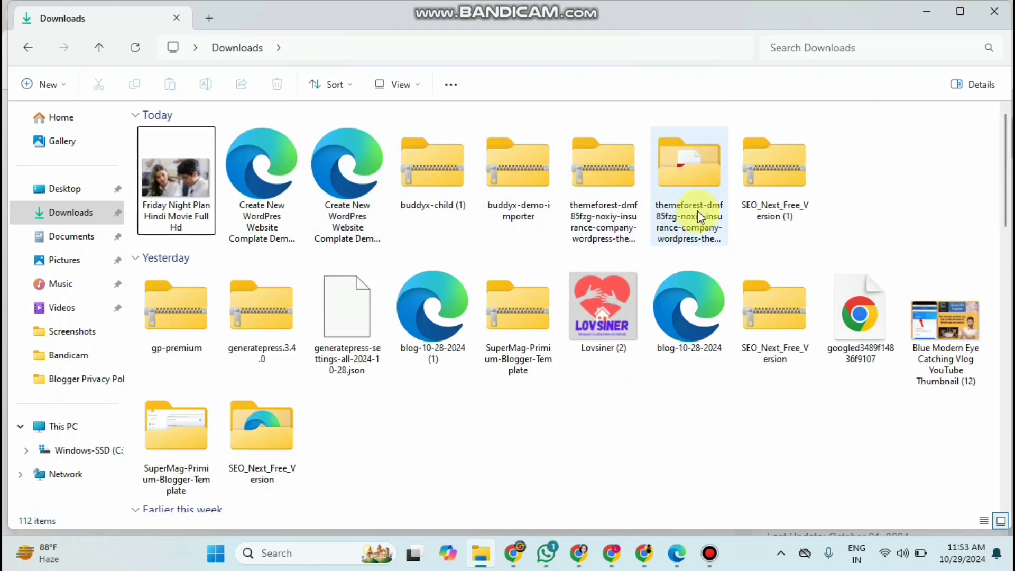
{"action": "left_click", "coordinate": [764, 192]}
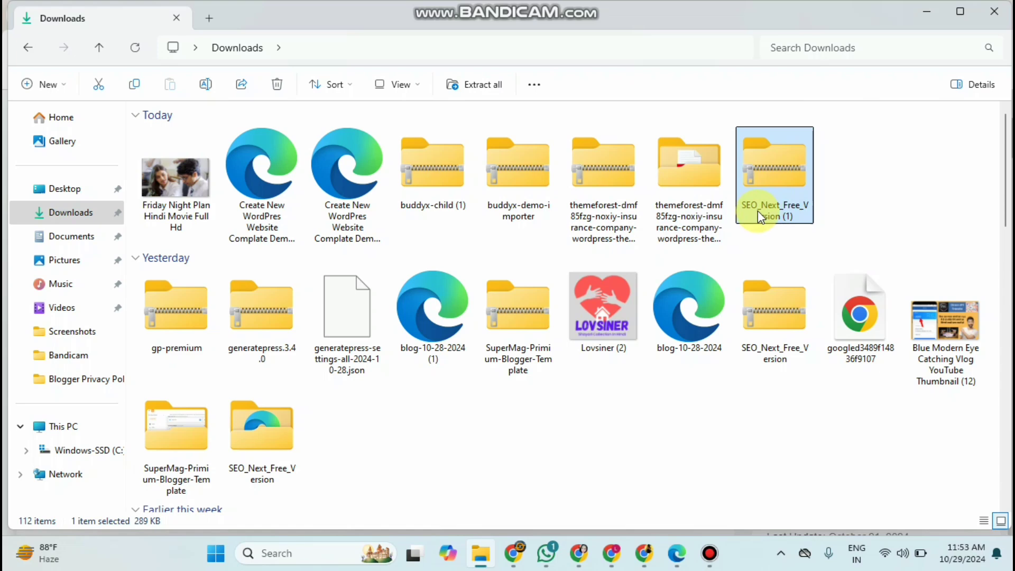
{"action": "left_click", "coordinate": [472, 90]}
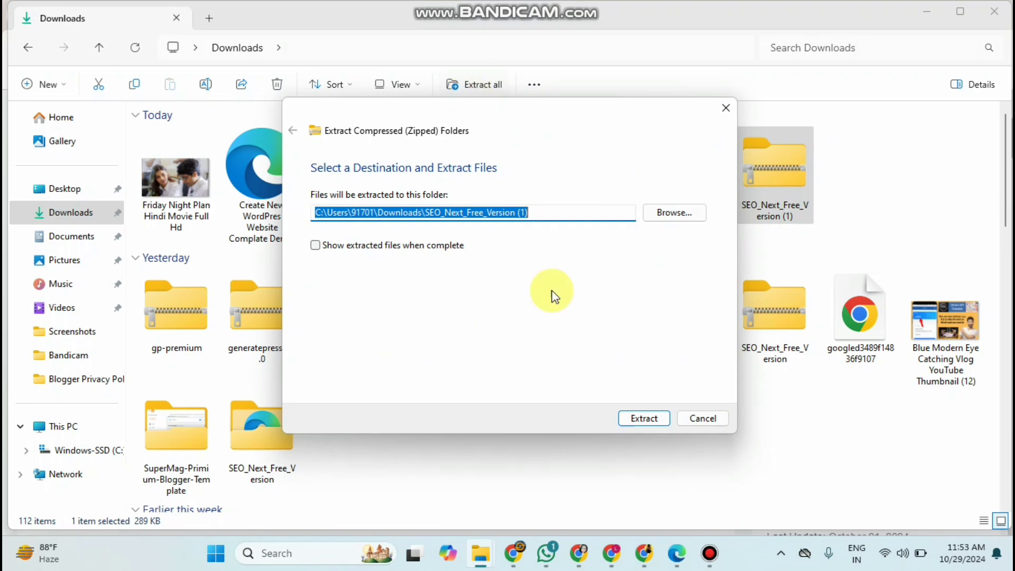
{"action": "left_click", "coordinate": [653, 423]}
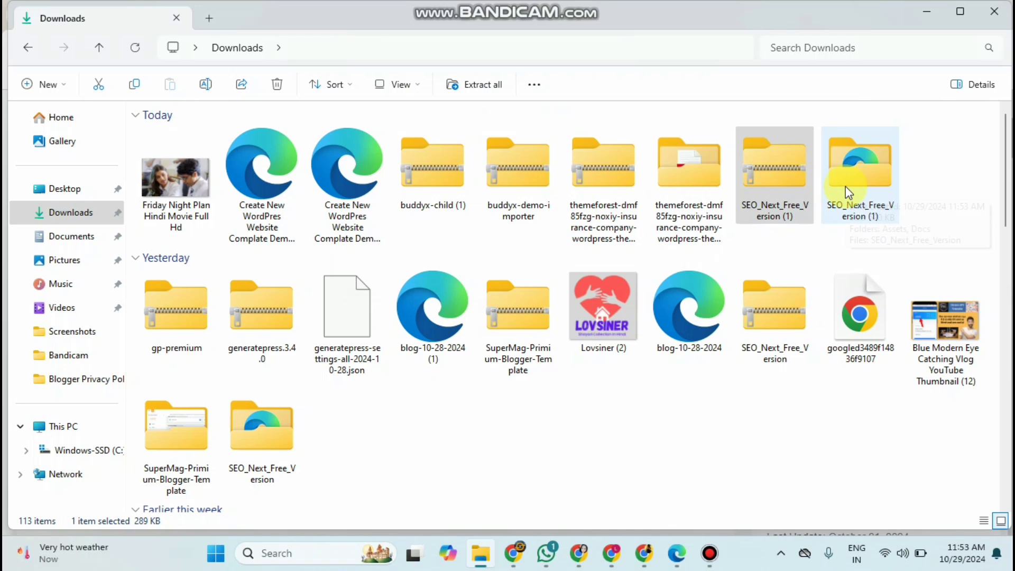
{"action": "double_click", "coordinate": [846, 186]}
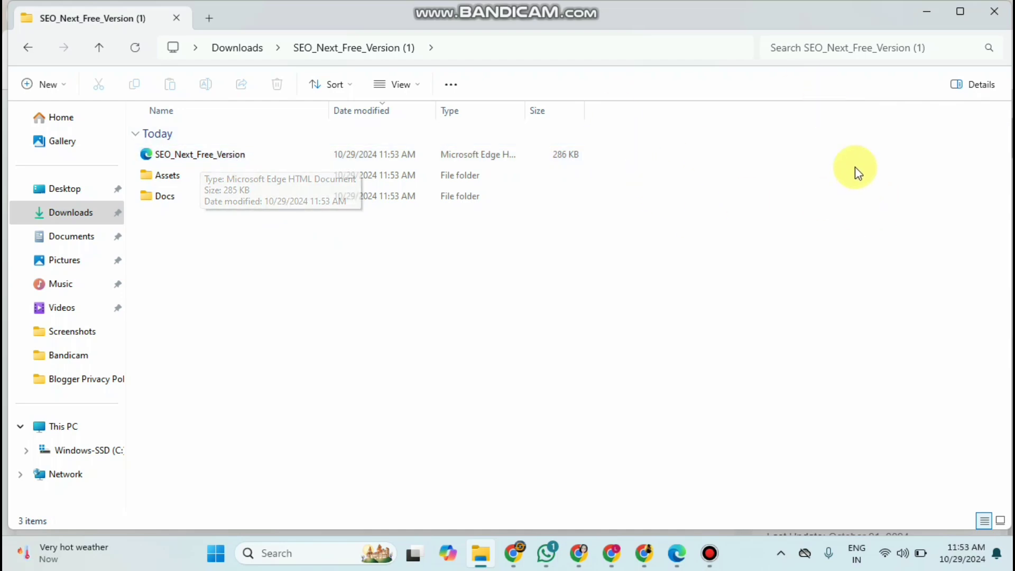
{"action": "left_click", "coordinate": [923, 20]}
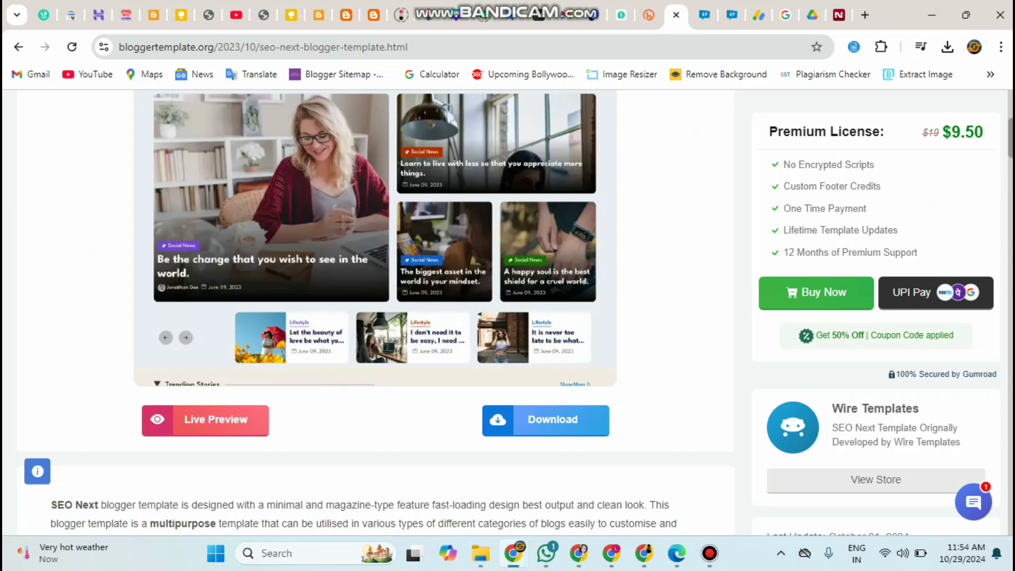
Return from the template page to the Blogger dashboard and view the live blog's homepage.
{"action": "scroll", "coordinate": [1011, 121], "scroll_direction": "up", "scroll_amount": 6}
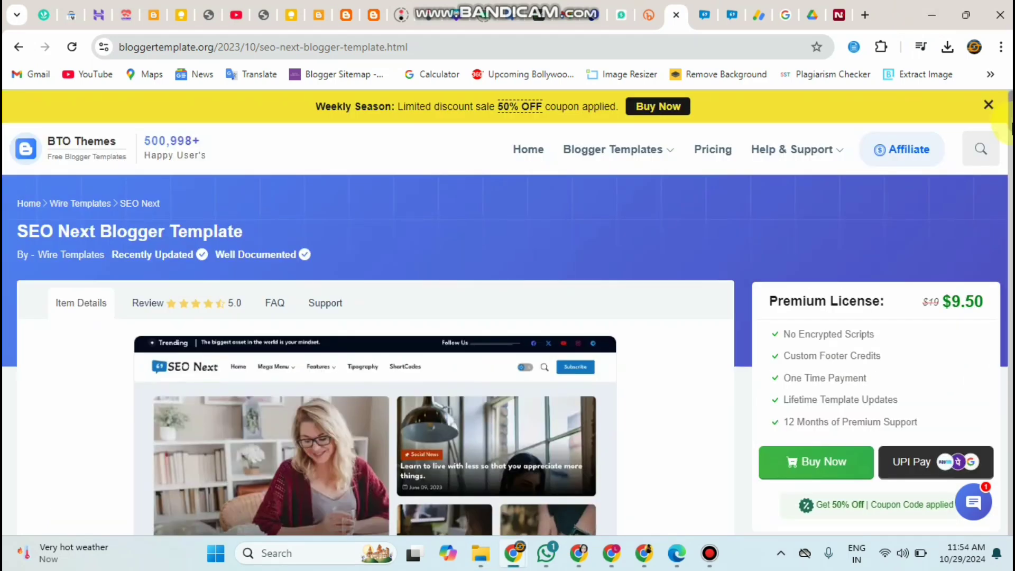
{"action": "scroll", "coordinate": [1010, 123], "scroll_direction": "down", "scroll_amount": 2}
{"action": "scroll", "coordinate": [1010, 123], "scroll_direction": "up", "scroll_amount": 2}
{"action": "left_click", "coordinate": [323, 21]}
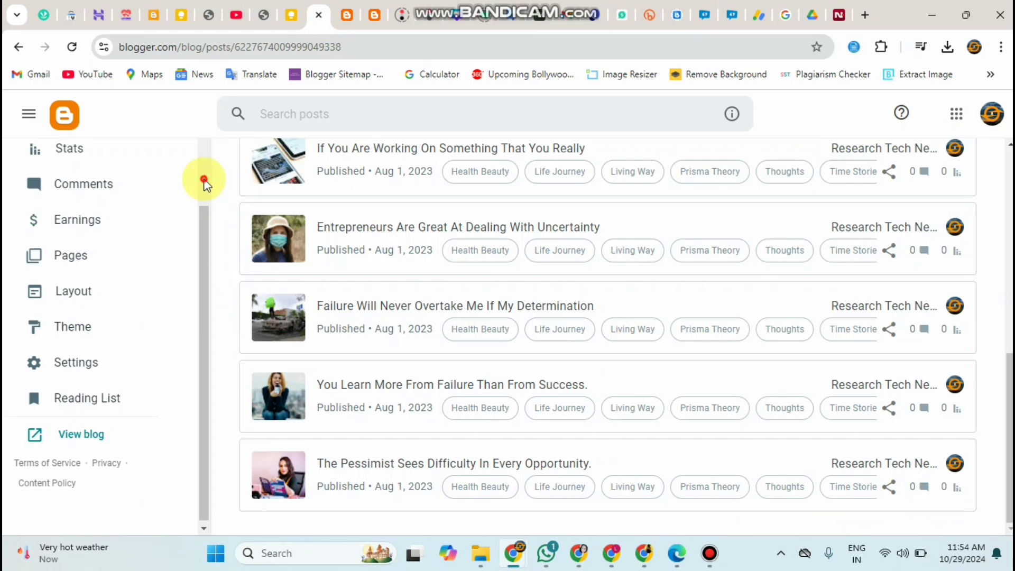
{"action": "scroll", "coordinate": [204, 184], "scroll_direction": "up", "scroll_amount": 3}
{"action": "left_click", "coordinate": [346, 17]}
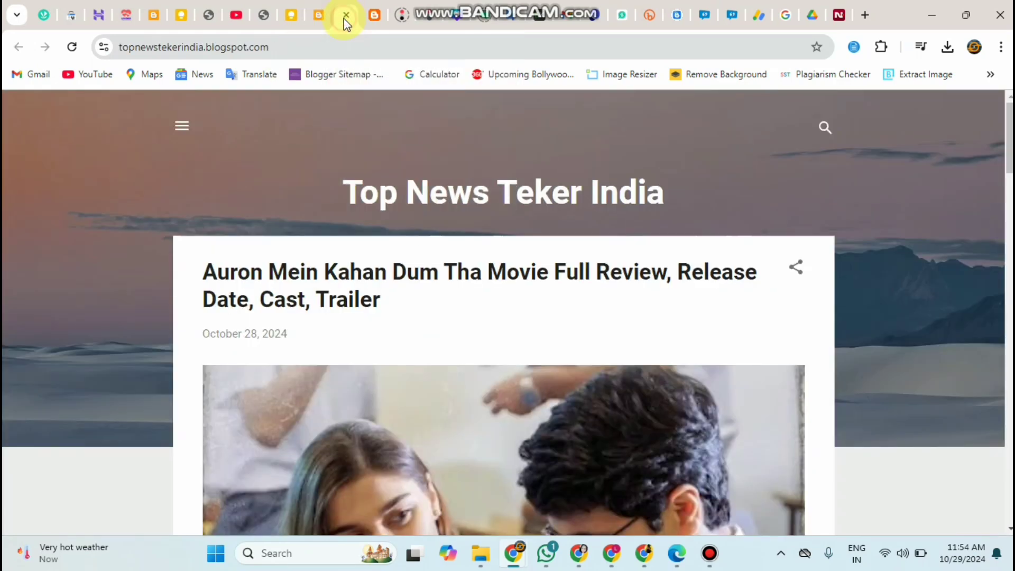
Return to the Blogger dashboard, open the blog's theme settings and start restoring a theme from a file.
{"action": "left_click", "coordinate": [316, 17]}
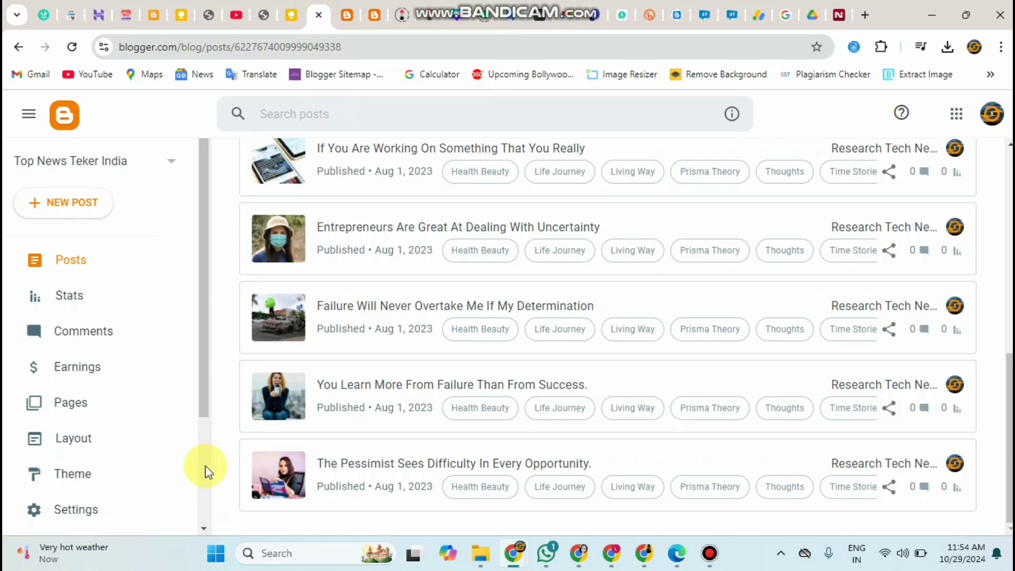
{"action": "scroll", "coordinate": [205, 466], "scroll_direction": "down", "scroll_amount": 3}
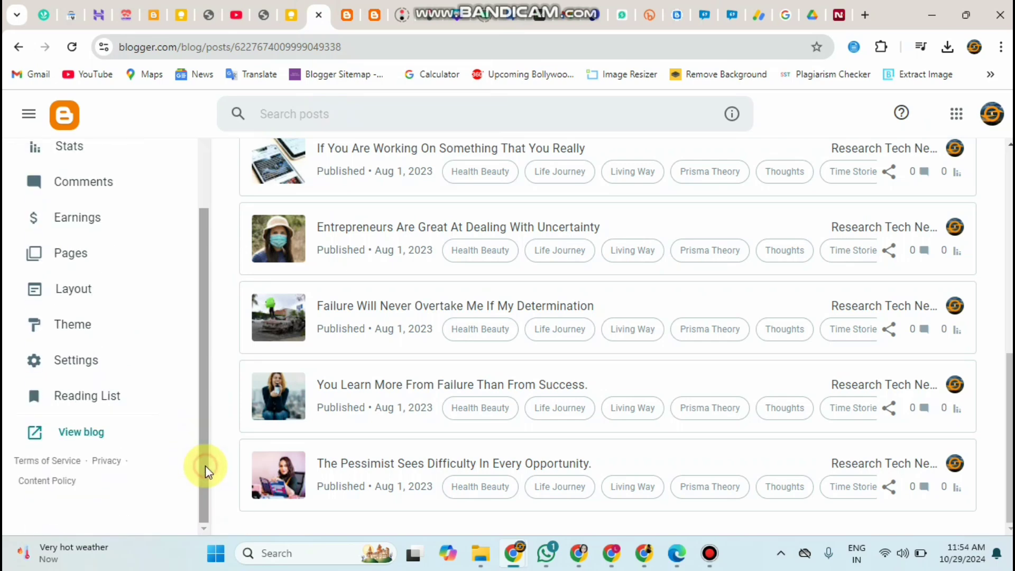
{"action": "left_click", "coordinate": [105, 335]}
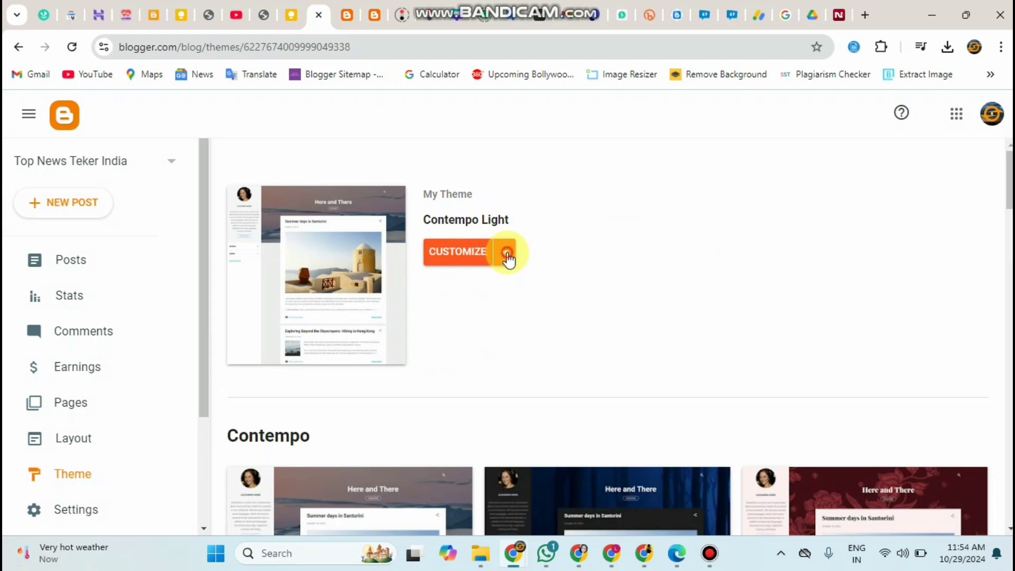
{"action": "left_click", "coordinate": [506, 254]}
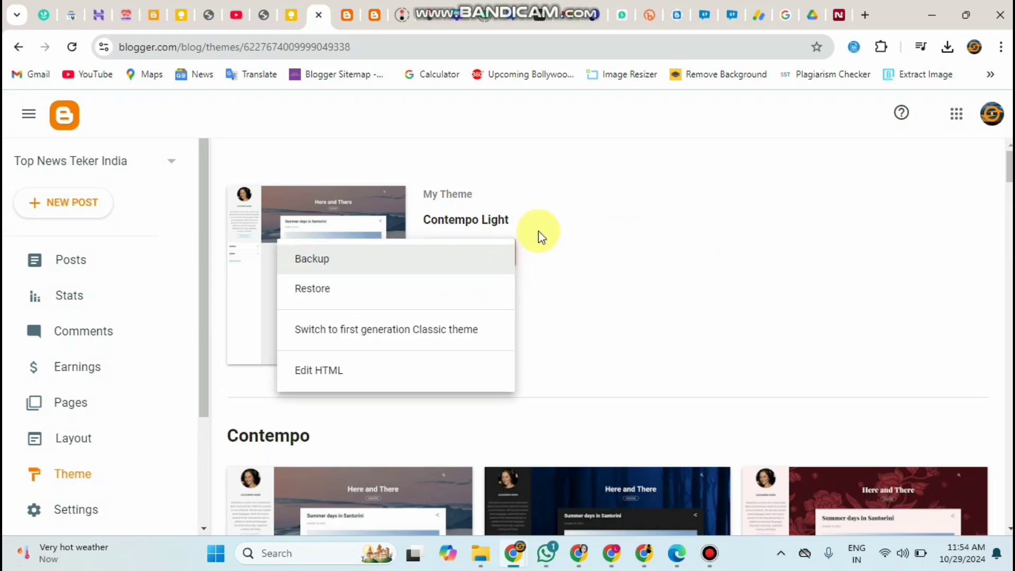
{"action": "left_click", "coordinate": [552, 230]}
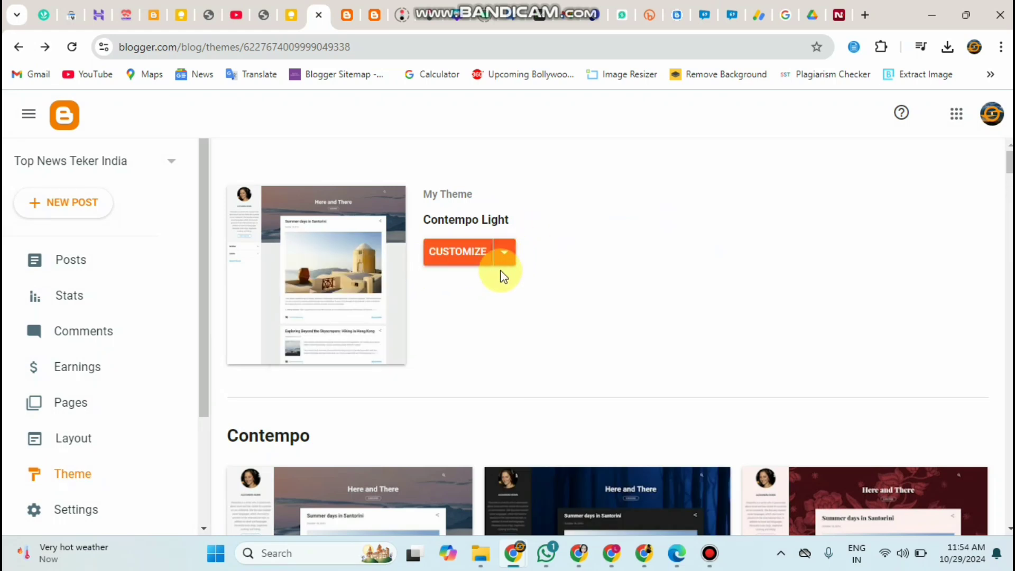
{"action": "left_click", "coordinate": [507, 255]}
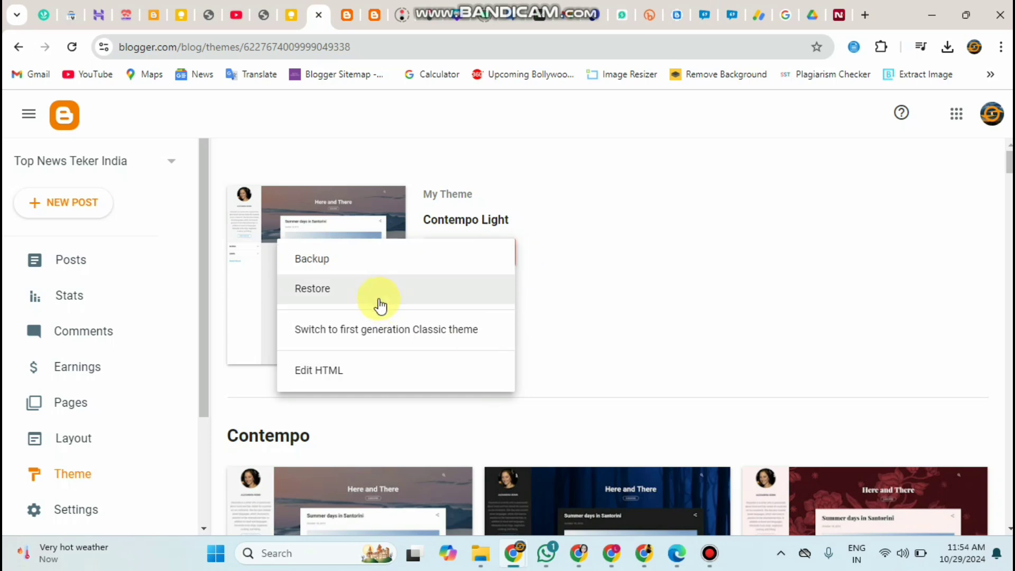
{"action": "left_click", "coordinate": [341, 291]}
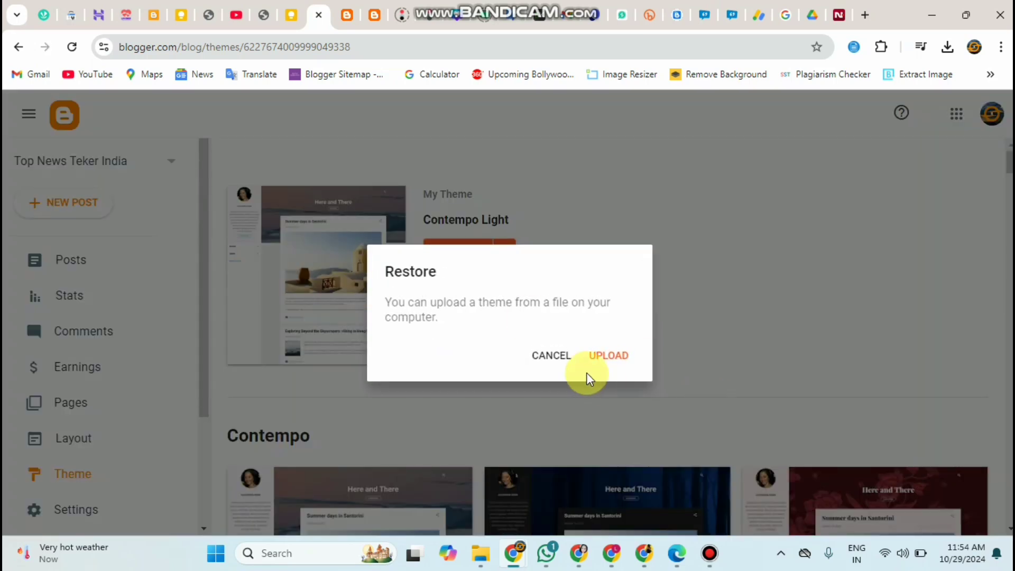
Upload the SEO_Next_Free_Version file from the "SEO_Next_Free_Version (1)" folder in Downloads as the blog's theme.
{"action": "left_click", "coordinate": [605, 365]}
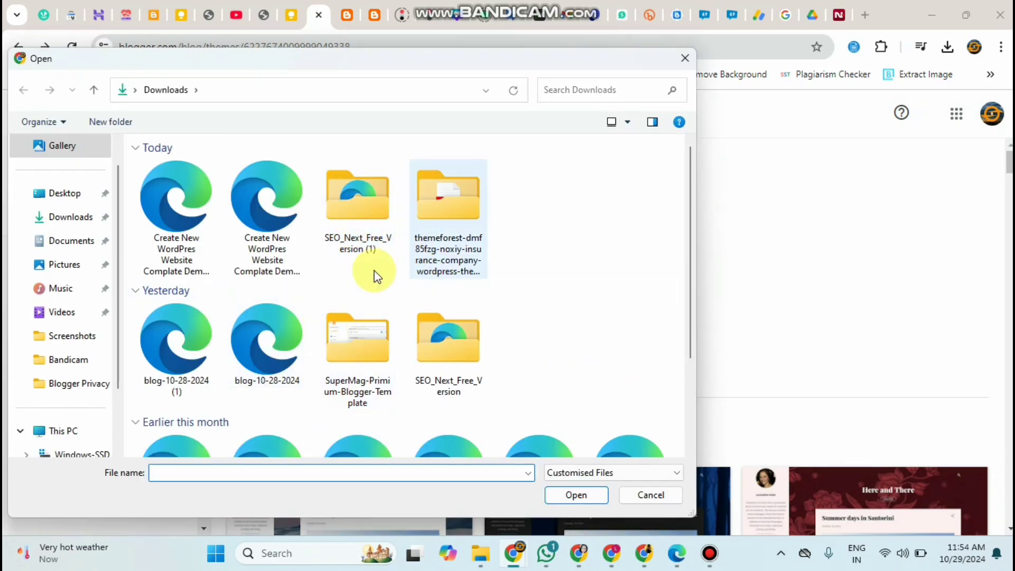
{"action": "double_click", "coordinate": [353, 218]}
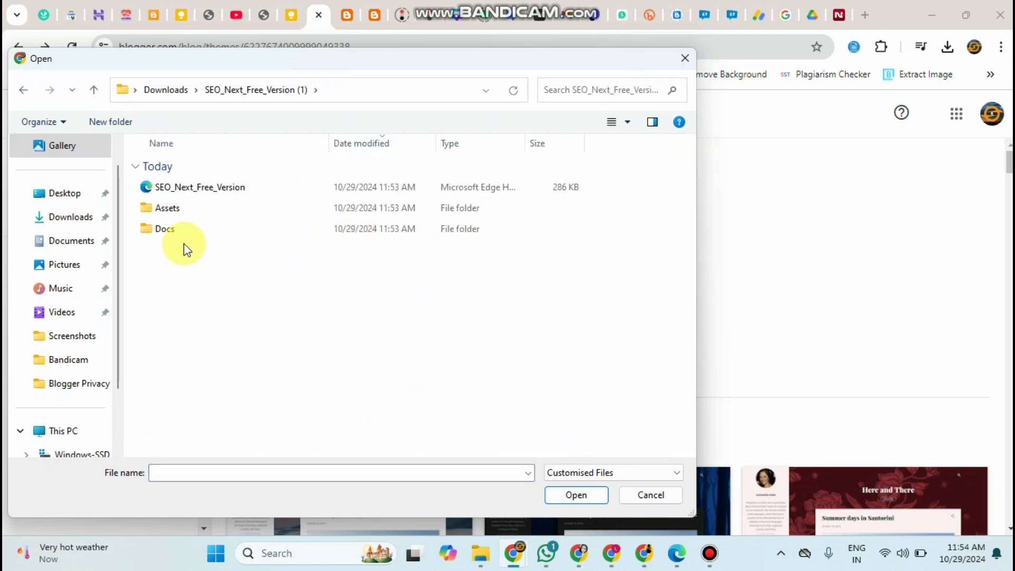
{"action": "left_click", "coordinate": [214, 195]}
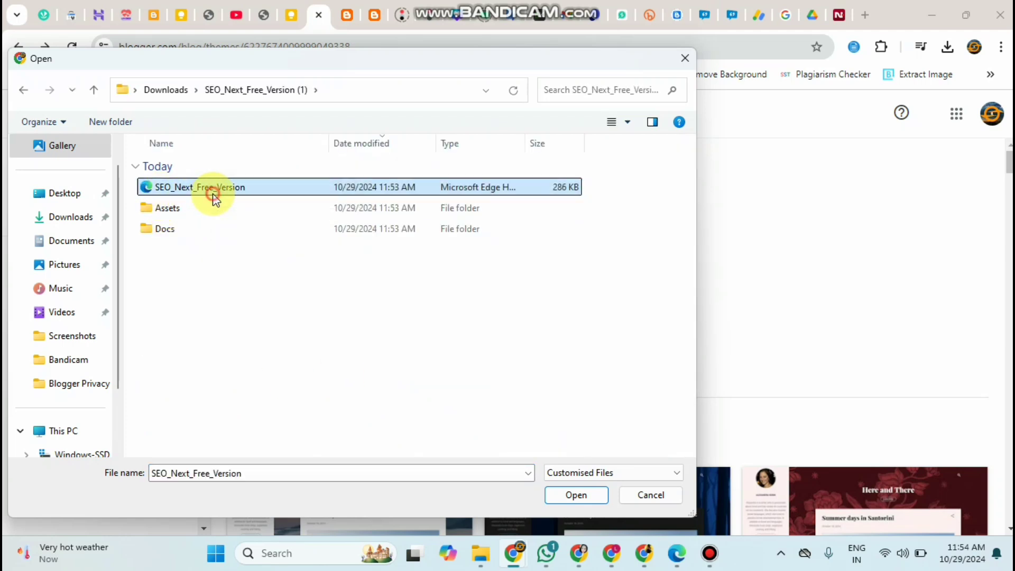
{"action": "left_click", "coordinate": [557, 497]}
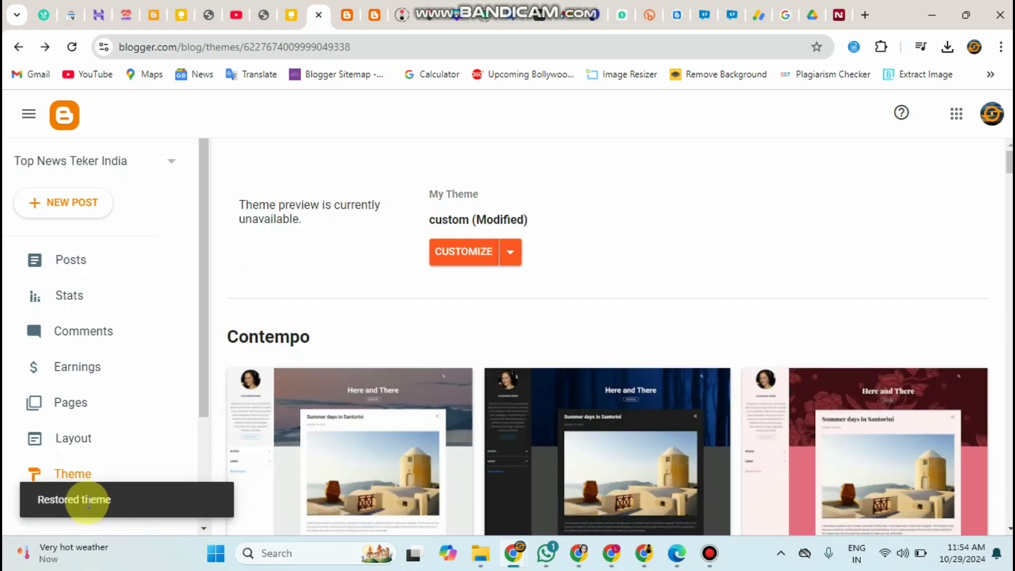
View the live blog and examine its homepage layout, post list and sidebar widgets under the new theme.
{"action": "scroll", "coordinate": [204, 421], "scroll_direction": "down", "scroll_amount": 3}
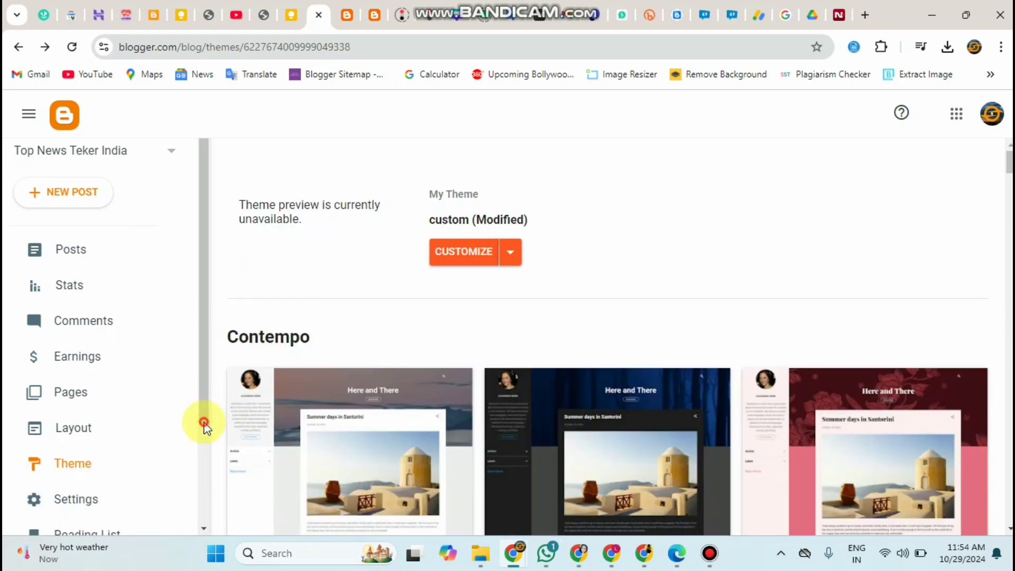
{"action": "left_click", "coordinate": [75, 435]}
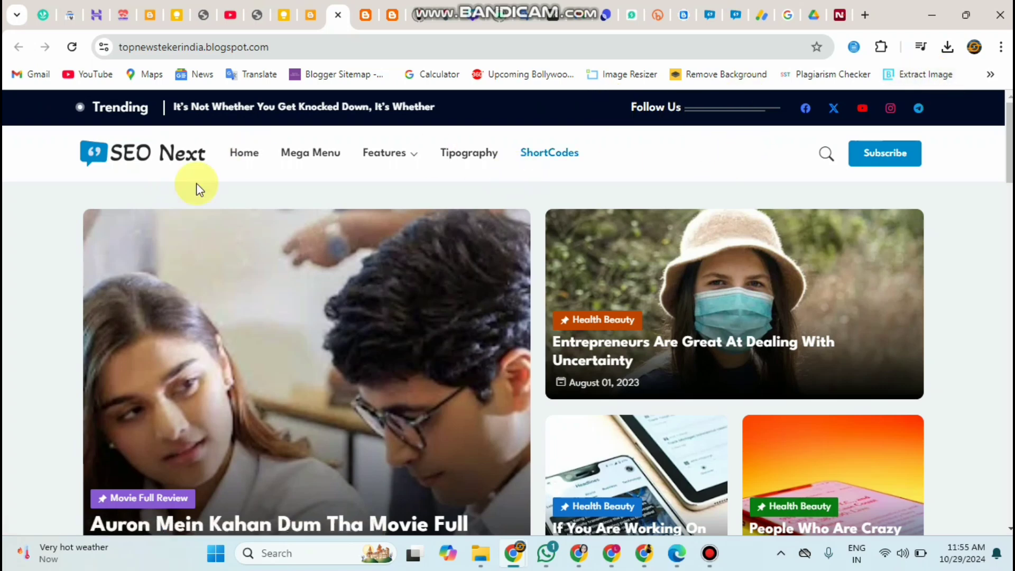
{"action": "scroll", "coordinate": [502, 312], "scroll_direction": "down", "scroll_amount": 8}
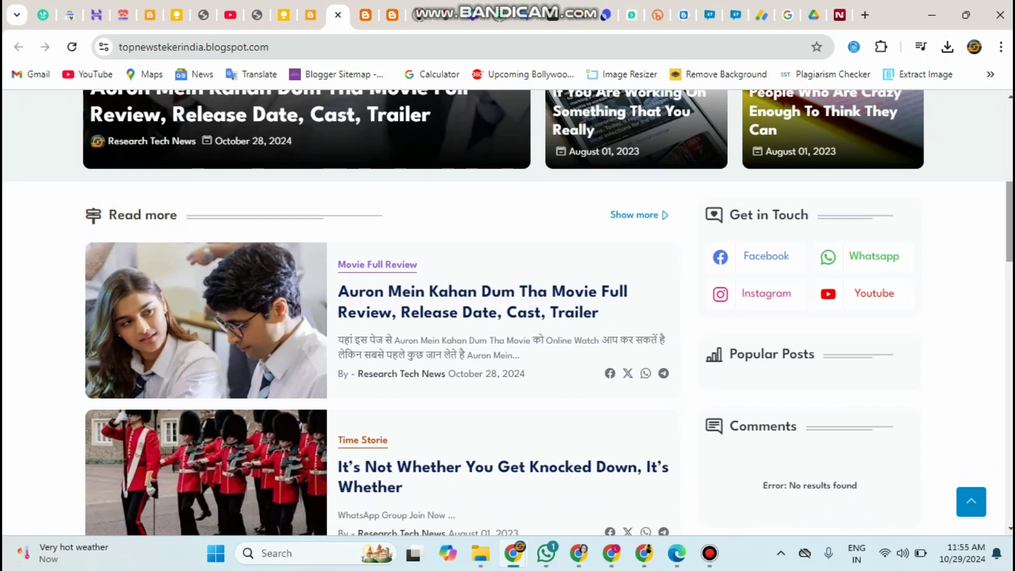
{"action": "scroll", "coordinate": [502, 312], "scroll_direction": "down", "scroll_amount": 2}
{"action": "scroll", "coordinate": [503, 312], "scroll_direction": "down", "scroll_amount": 1}
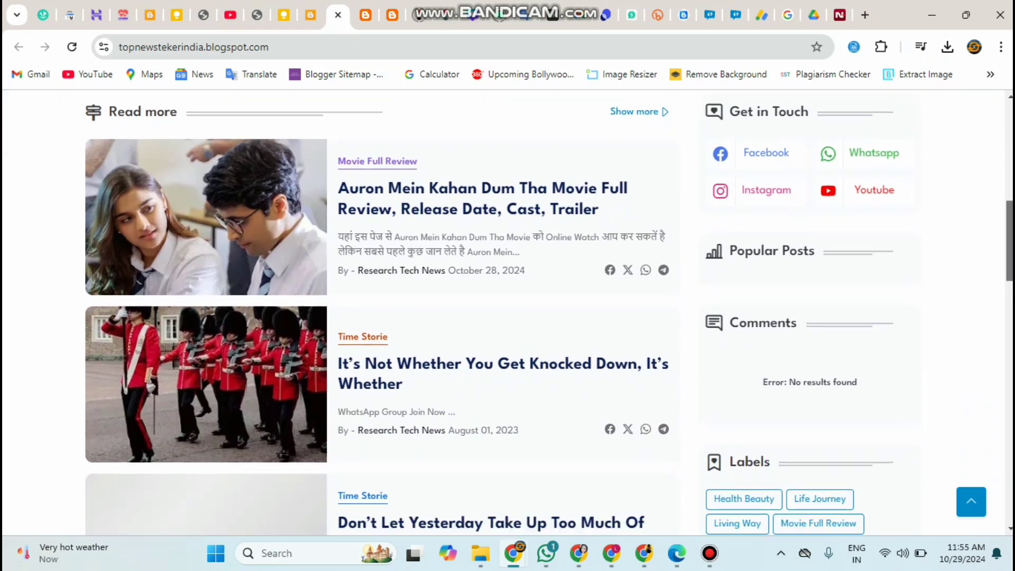
{"action": "scroll", "coordinate": [836, 288], "scroll_direction": "up", "scroll_amount": 1}
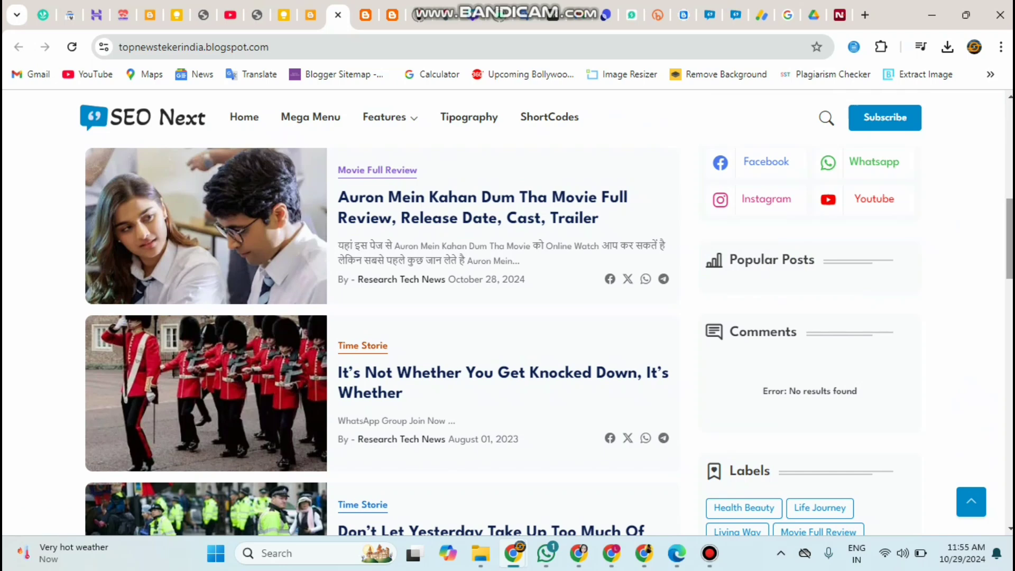
{"action": "left_click_drag", "start_coordinate": [1011, 257], "coordinate": [1011, 231]}
{"action": "scroll", "coordinate": [952, 211], "scroll_direction": "down", "scroll_amount": 3}
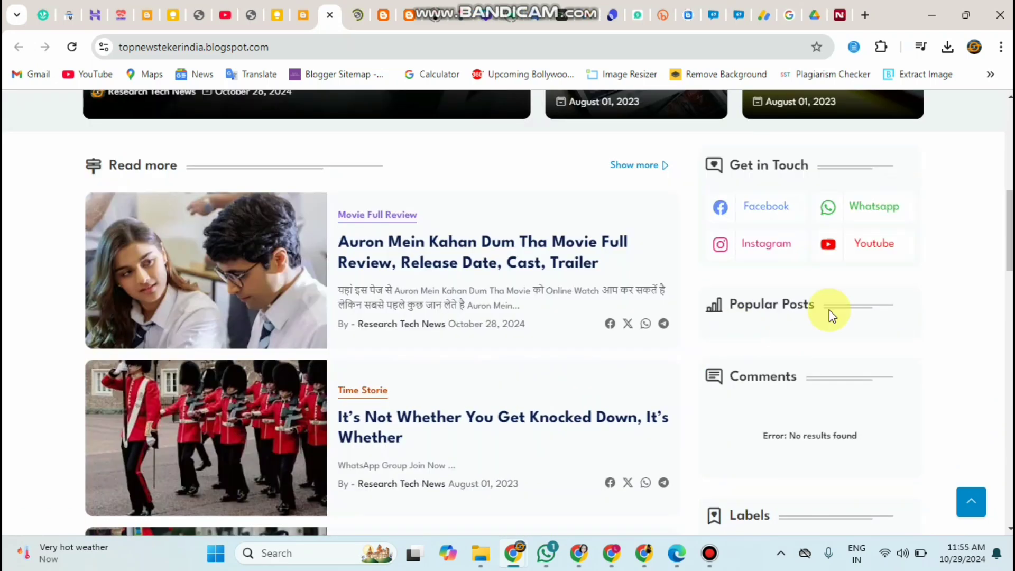
Open the homepage posts "It's Not Whether You Get Knocked Down", "Don't Let Yesterday Take Up" and "The Best Way To Get Started" in separate new tabs.
{"action": "right_click", "coordinate": [529, 421]}
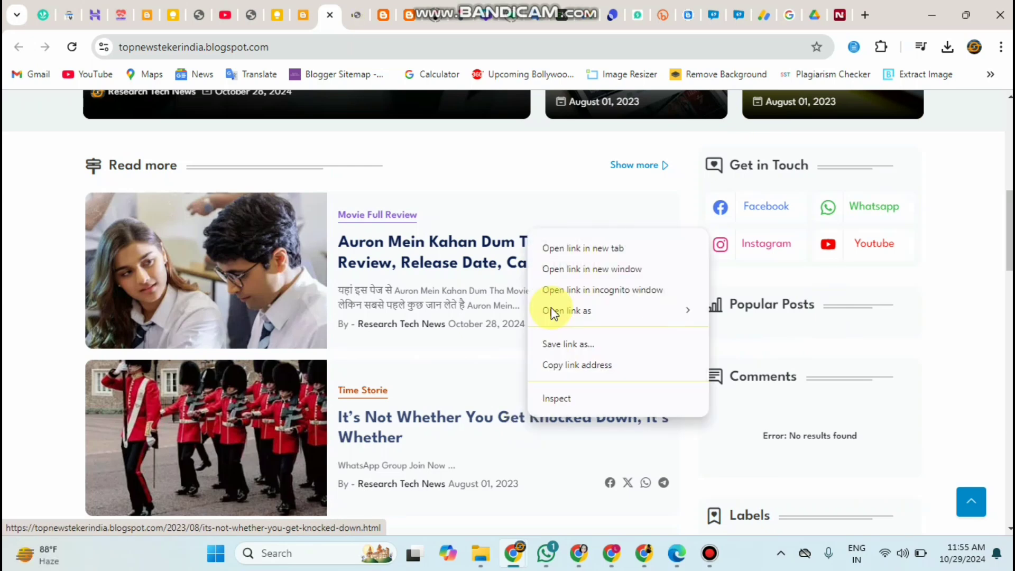
{"action": "left_click", "coordinate": [557, 251]}
{"action": "scroll", "coordinate": [508, 312], "scroll_direction": "down", "scroll_amount": 5}
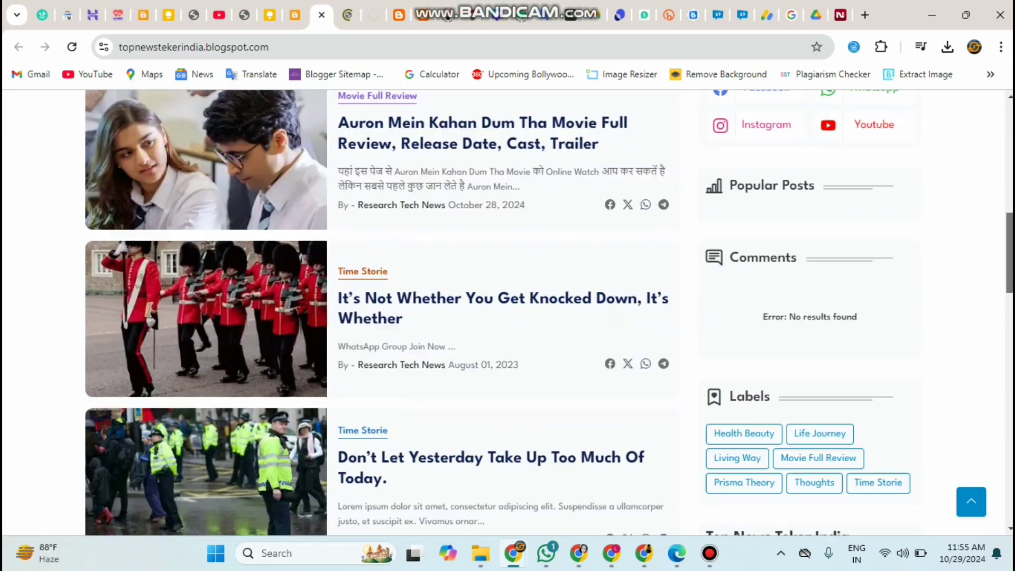
{"action": "scroll", "coordinate": [529, 304], "scroll_direction": "down", "scroll_amount": 1}
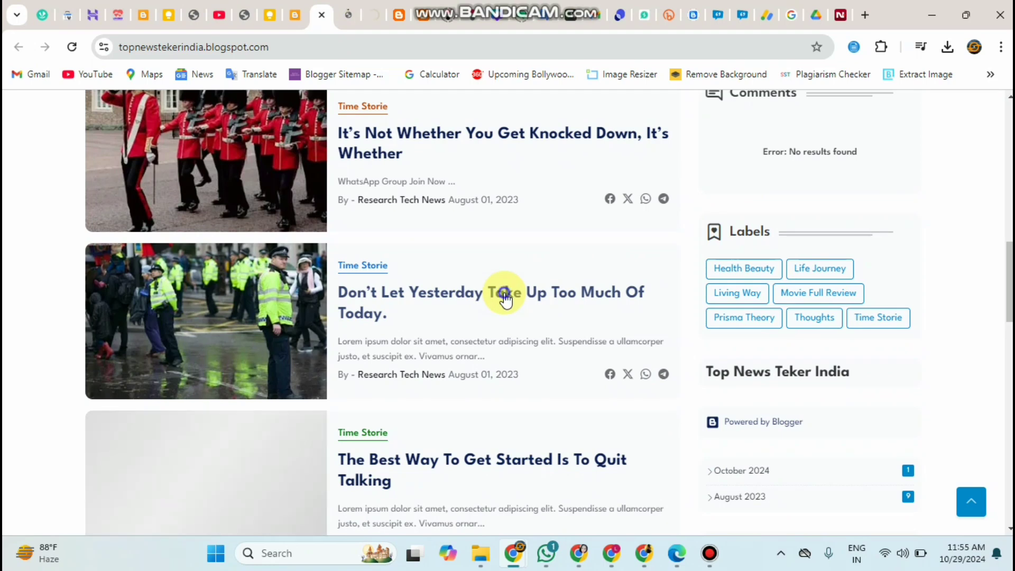
{"action": "right_click", "coordinate": [533, 311]}
{"action": "left_click", "coordinate": [534, 315]}
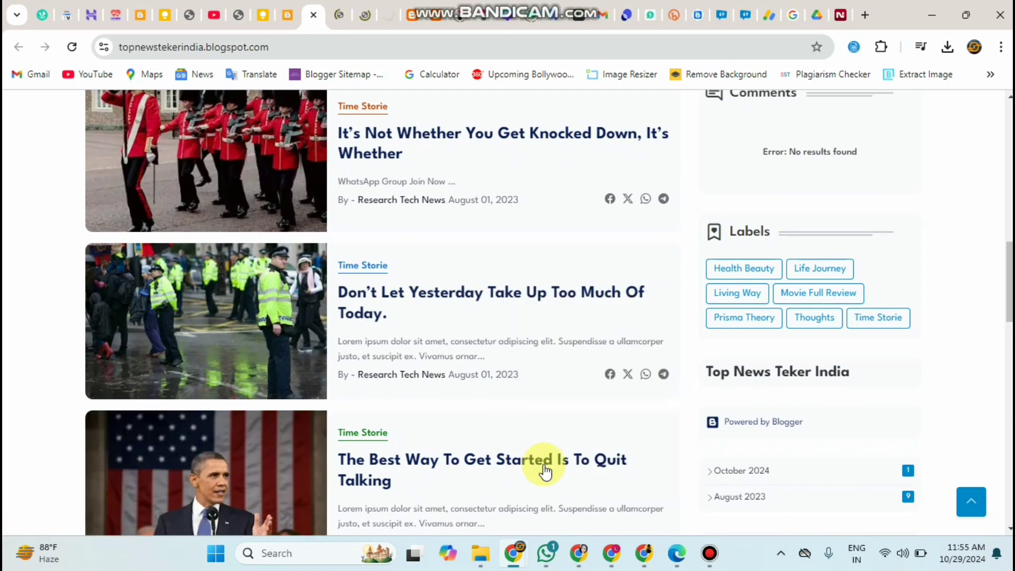
{"action": "right_click", "coordinate": [541, 285]}
{"action": "left_click", "coordinate": [576, 290]}
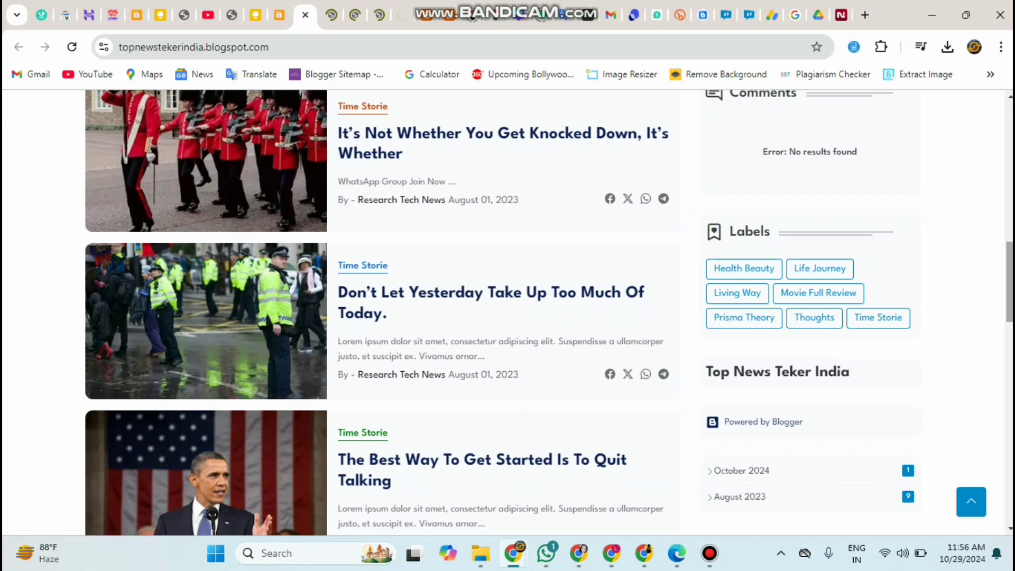
{"action": "scroll", "coordinate": [582, 414], "scroll_direction": "down", "scroll_amount": 3}
{"action": "scroll", "coordinate": [582, 413], "scroll_direction": "down", "scroll_amount": 1}
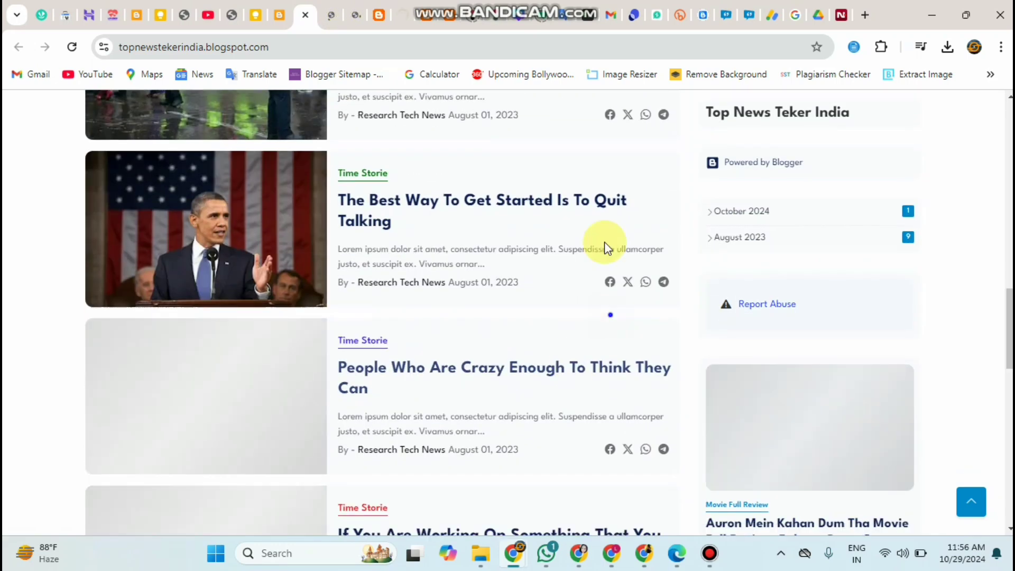
Open two more Time Storie posts from the homepage's post list in new browser tabs.
{"action": "right_click", "coordinate": [602, 198]}
{"action": "left_click", "coordinate": [602, 194]}
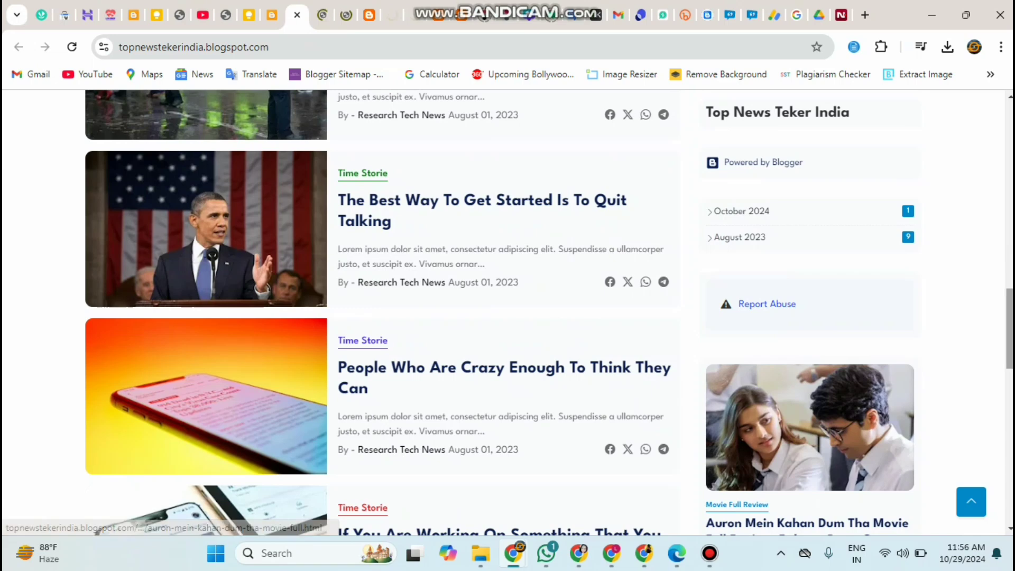
{"action": "scroll", "coordinate": [472, 333], "scroll_direction": "down", "scroll_amount": 5}
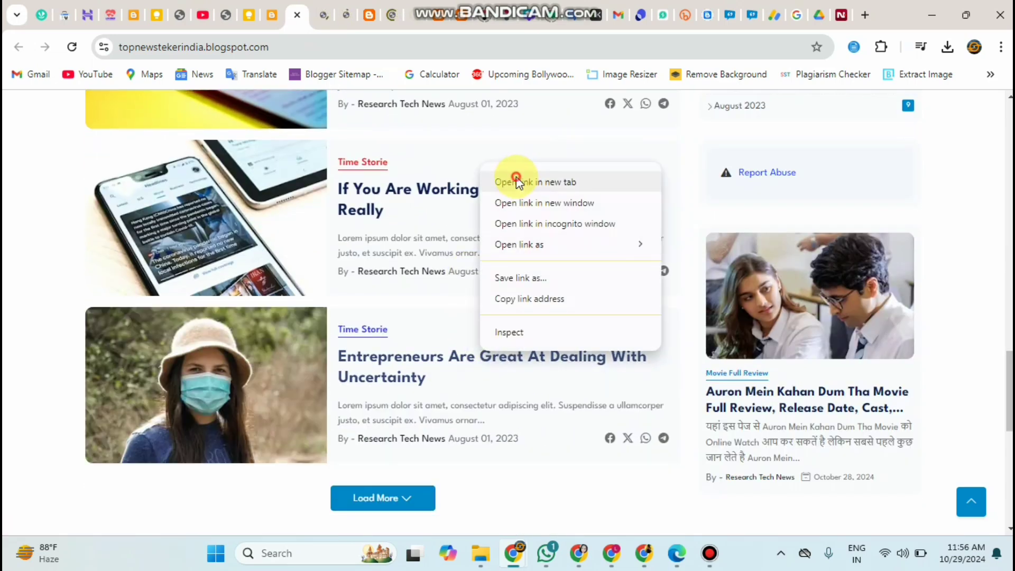
{"action": "left_click", "coordinate": [517, 177]}
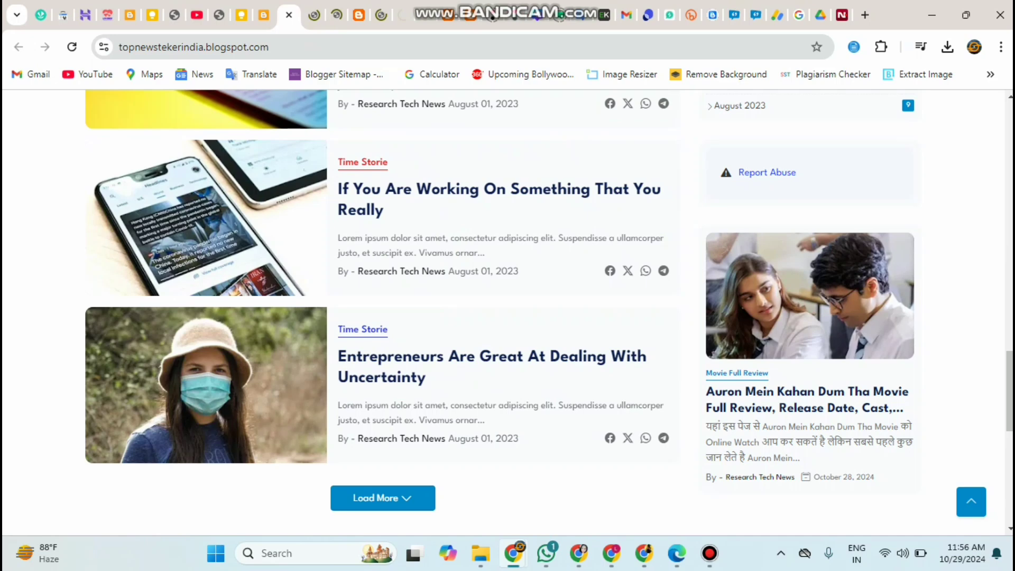
Examine the blog homepage's remaining posts, sidebar widgets and footer sections, and return to the header.
{"action": "scroll", "coordinate": [508, 312], "scroll_direction": "down", "scroll_amount": 3}
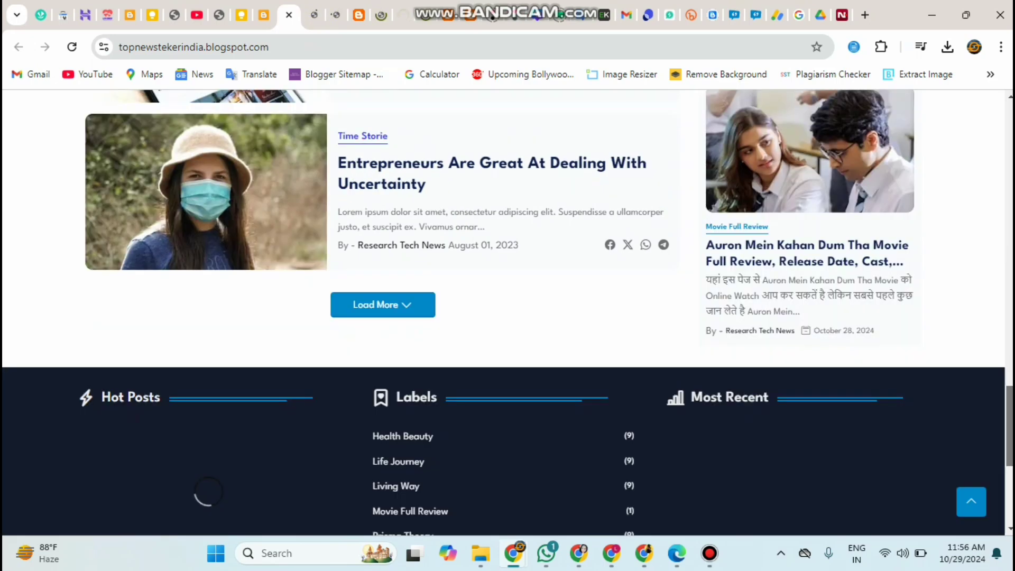
{"action": "scroll", "coordinate": [532, 376], "scroll_direction": "down", "scroll_amount": 2}
{"action": "scroll", "coordinate": [532, 376], "scroll_direction": "down", "scroll_amount": 2}
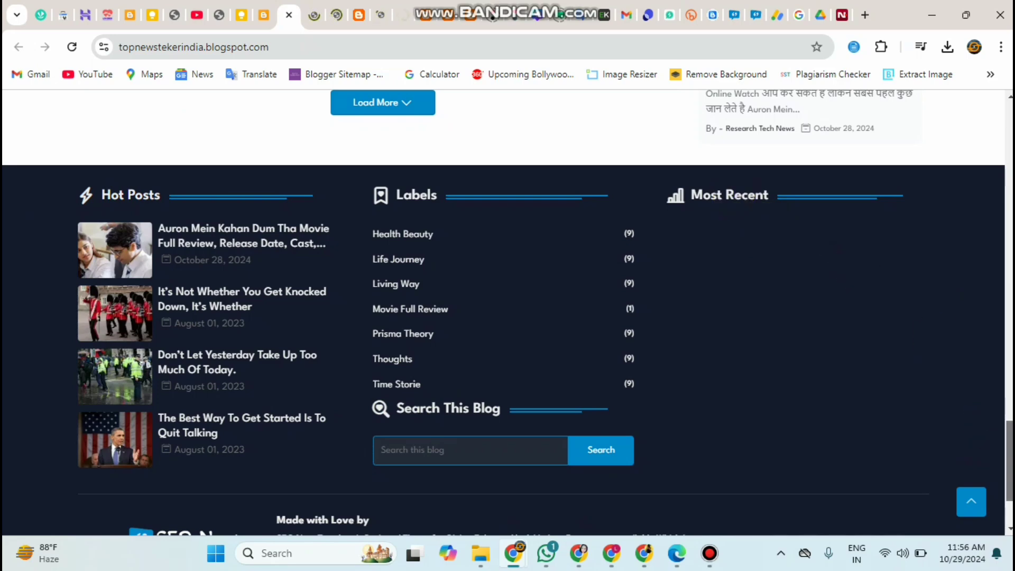
{"action": "scroll", "coordinate": [503, 246], "scroll_direction": "down", "scroll_amount": 3}
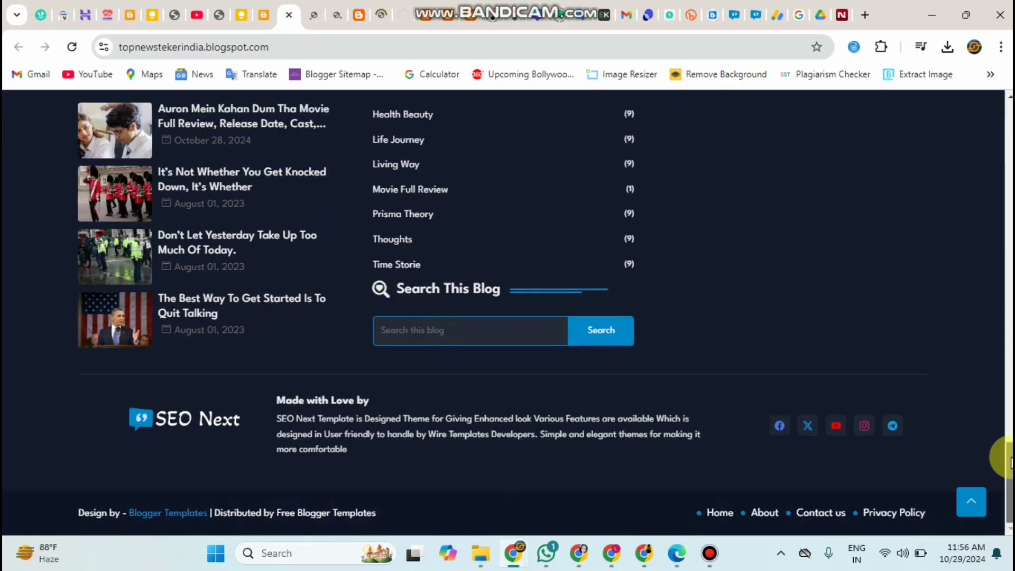
{"action": "left_click_drag", "start_coordinate": [1012, 462], "coordinate": [1011, 337]}
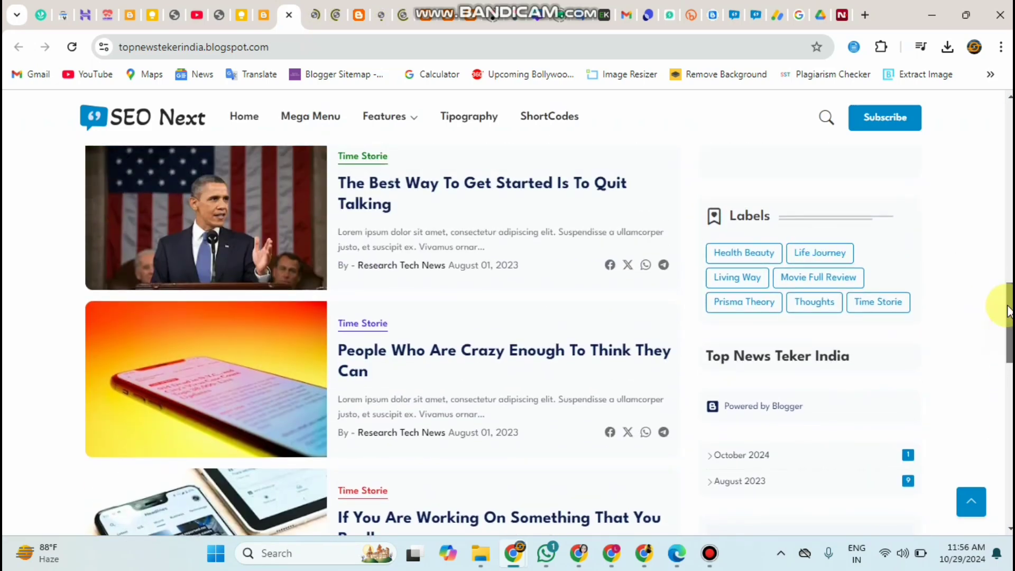
{"action": "left_click_drag", "start_coordinate": [1010, 303], "coordinate": [996, 182]}
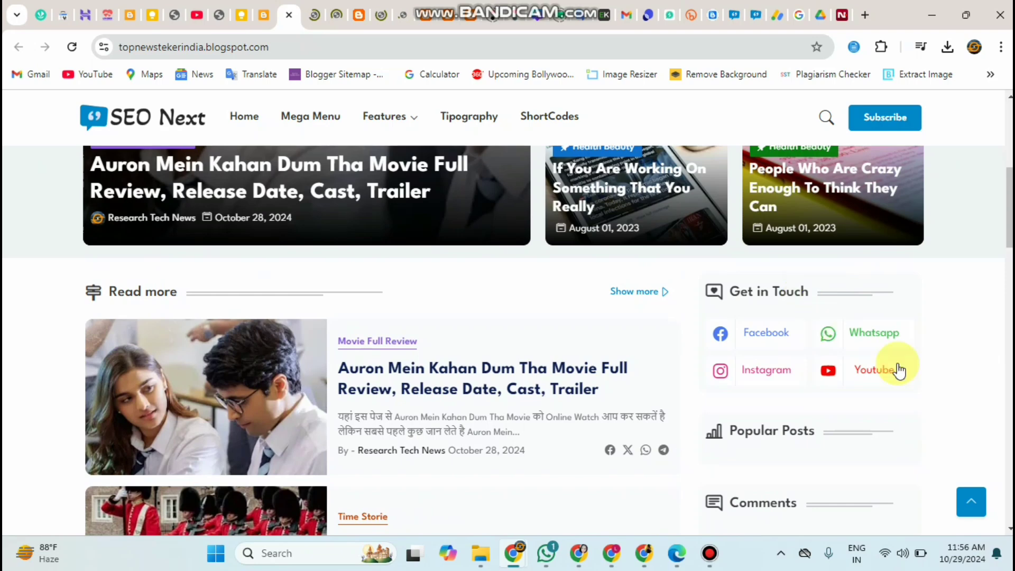
{"action": "left_click_drag", "start_coordinate": [1011, 149], "coordinate": [1011, 126]}
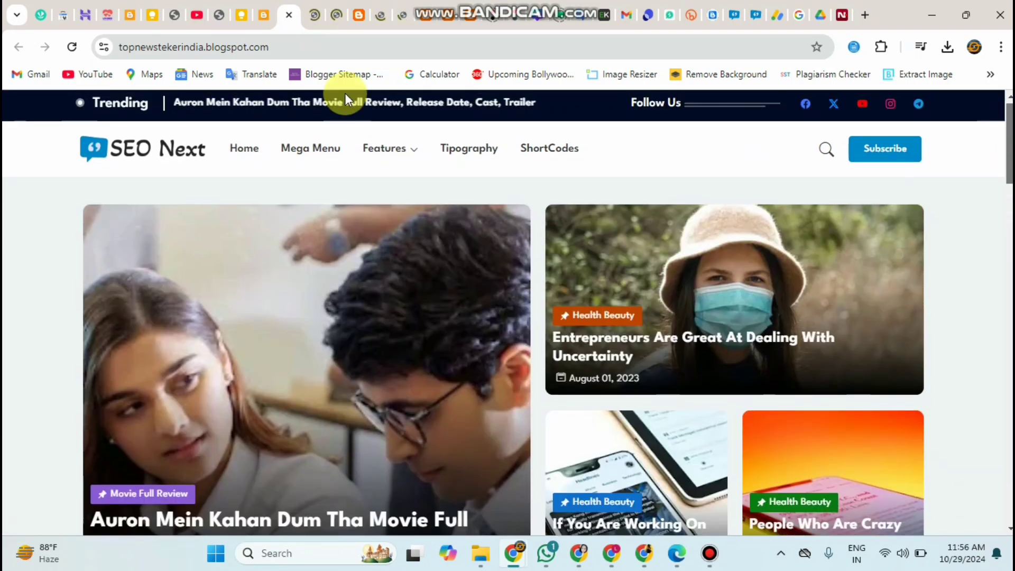
Switch to the Blogger dashboard and open the blog's layout at Footer Sections (A), (B) and (C).
{"action": "left_click", "coordinate": [260, 20]}
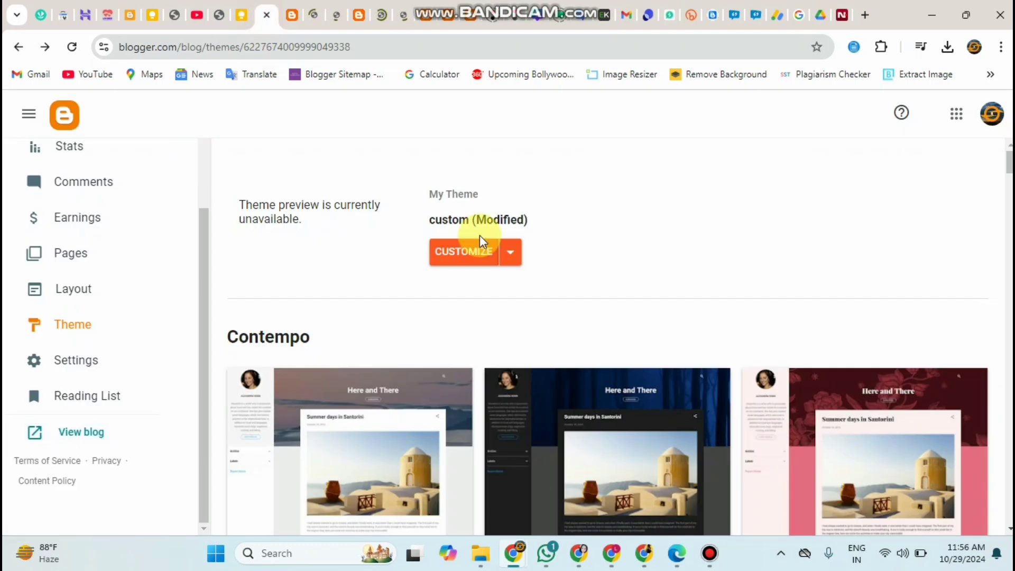
{"action": "left_click", "coordinate": [87, 292]}
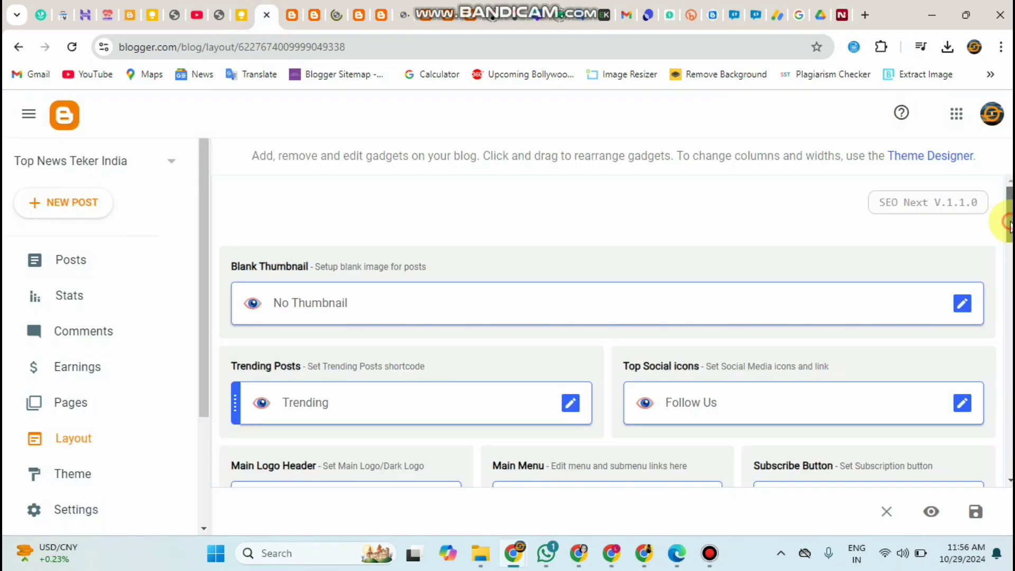
{"action": "left_click_drag", "start_coordinate": [1009, 222], "coordinate": [1009, 447]}
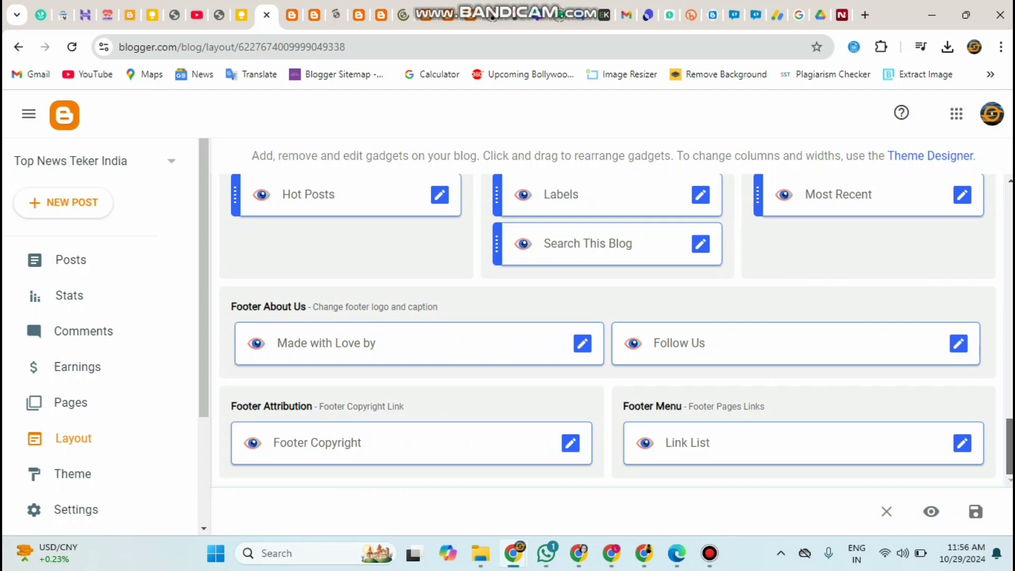
{"action": "scroll", "coordinate": [1008, 446], "scroll_direction": "up", "scroll_amount": 1}
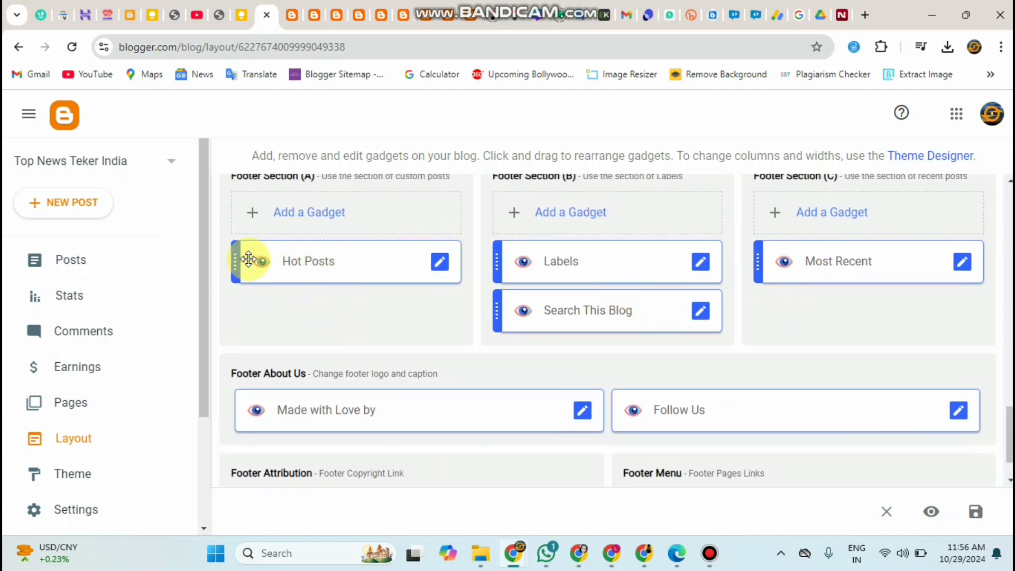
Close the opened article tabs and the old-theme blog tabs, and return to the SEO Next blog homepage.
{"action": "left_click", "coordinate": [313, 15]}
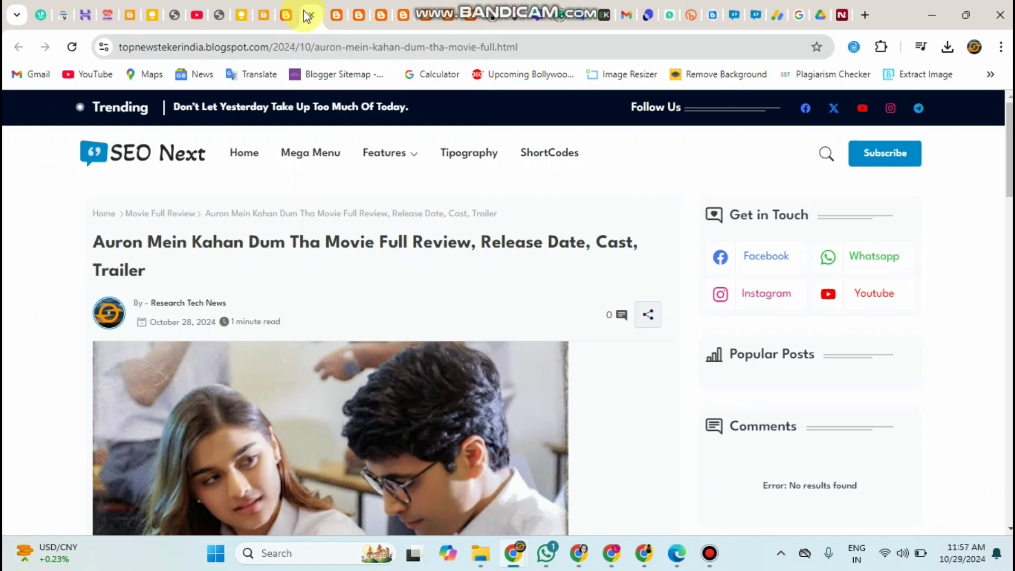
{"action": "left_click", "coordinate": [311, 12]}
{"action": "left_click", "coordinate": [313, 16]}
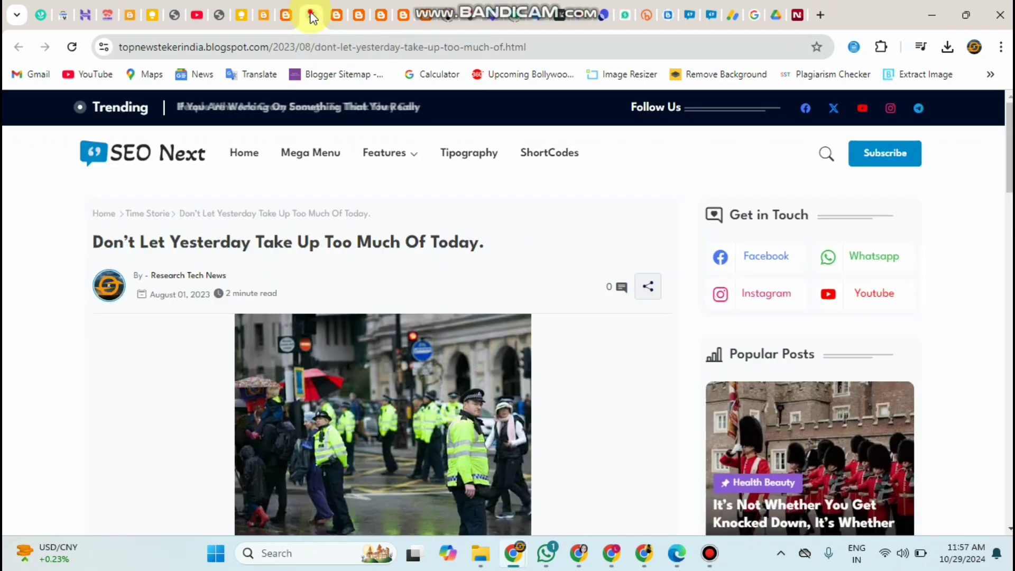
{"action": "left_click", "coordinate": [313, 16]}
{"action": "left_click", "coordinate": [312, 15]}
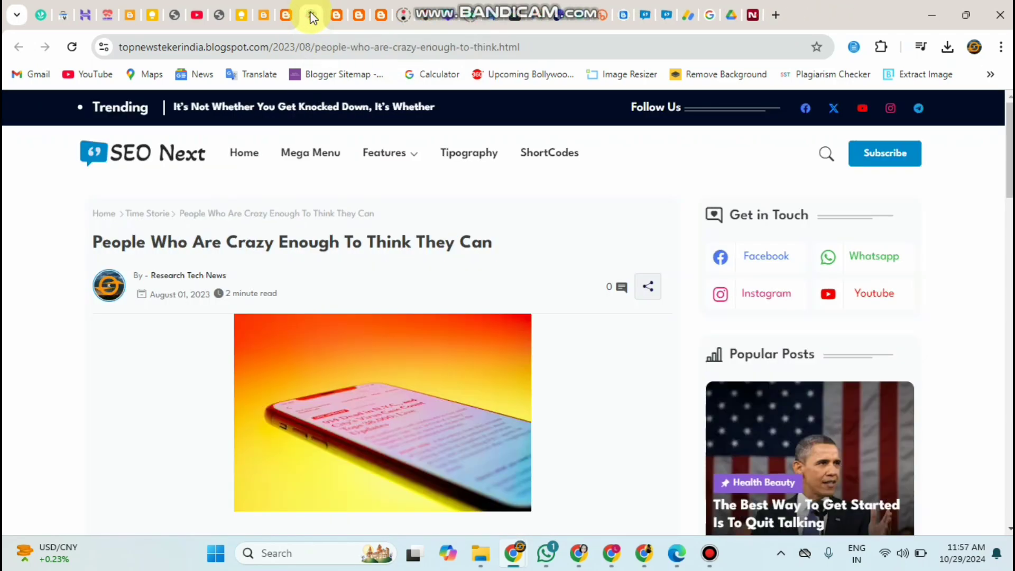
{"action": "left_click", "coordinate": [312, 16]}
{"action": "left_click", "coordinate": [312, 16]}
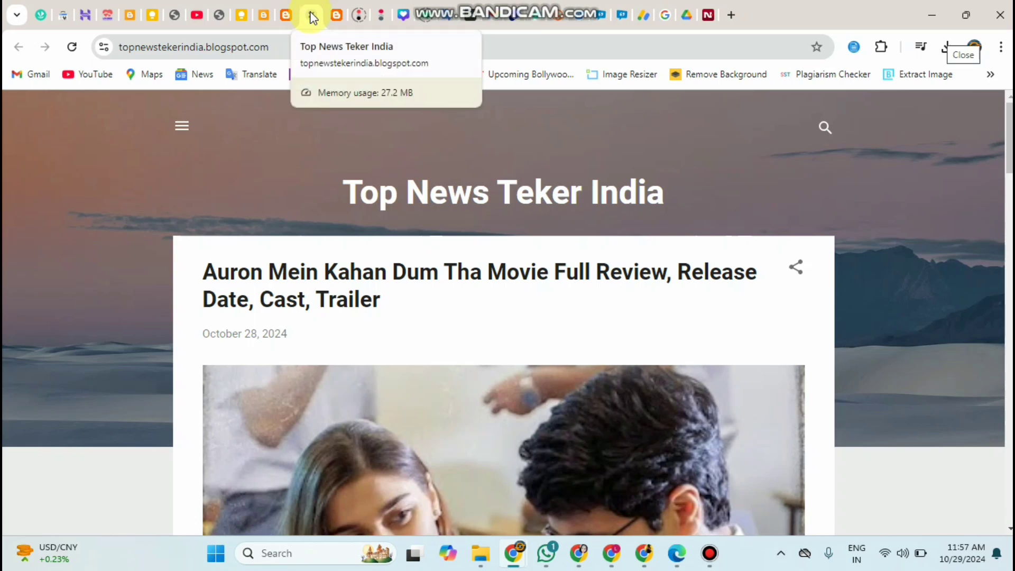
{"action": "left_click", "coordinate": [312, 15]}
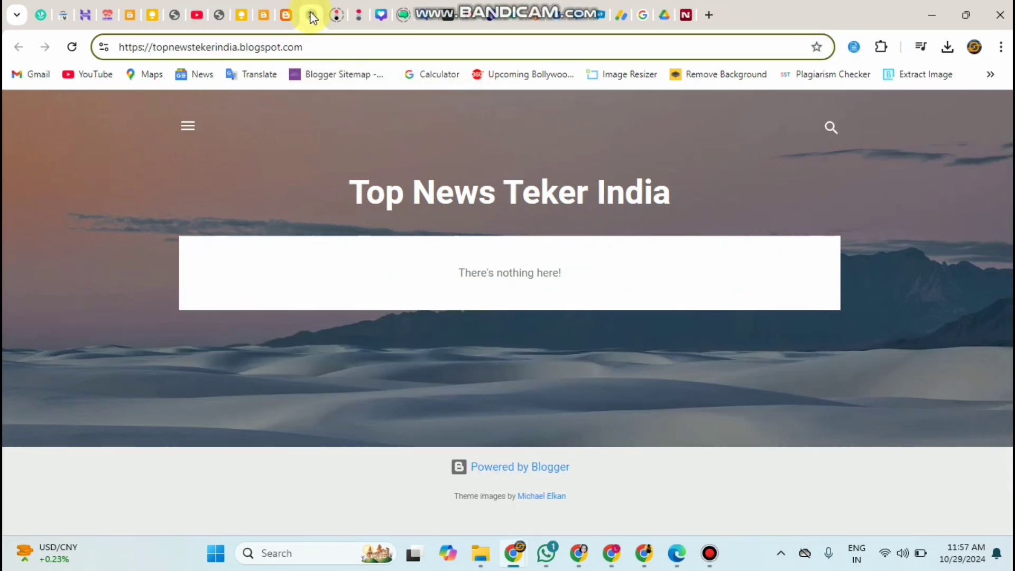
{"action": "left_click", "coordinate": [312, 16]}
{"action": "left_click", "coordinate": [287, 15]}
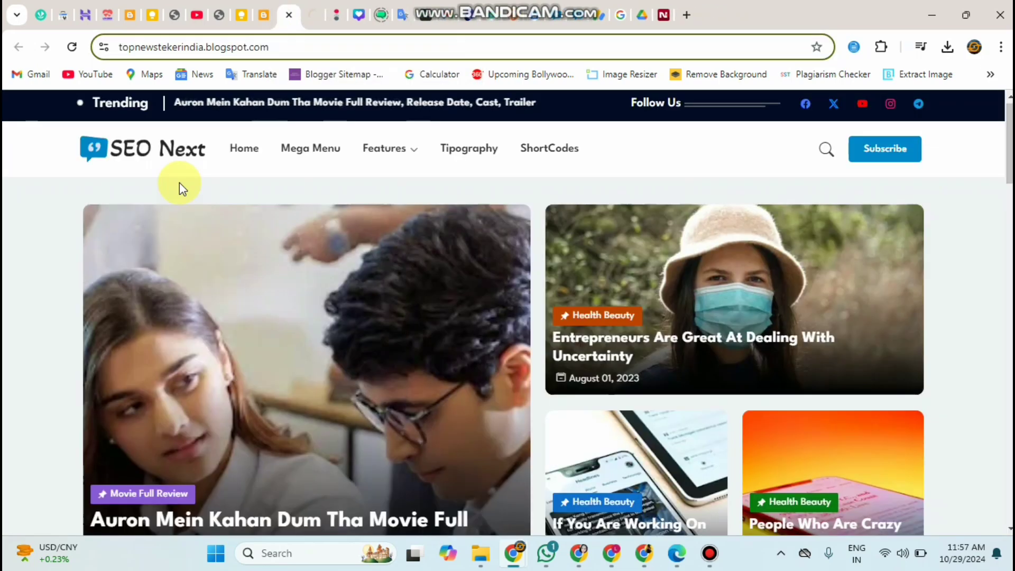
Reload the homepage through its SEO Next logo and examine the Hot Posts, Labels and Most Recent footer widgets.
{"action": "left_click", "coordinate": [137, 156]}
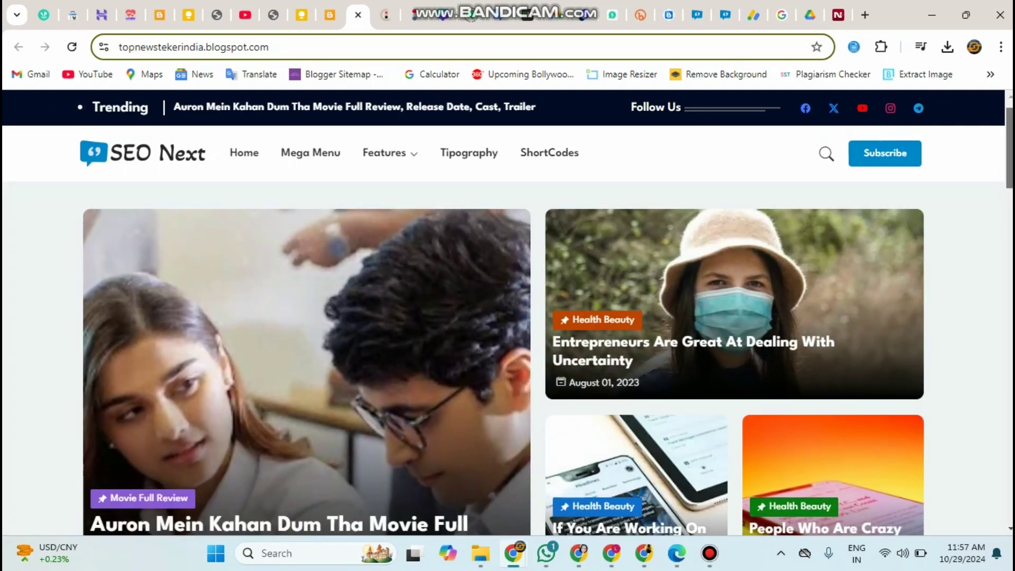
{"action": "scroll", "coordinate": [508, 318], "scroll_direction": "down", "scroll_amount": 10}
{"action": "scroll", "coordinate": [751, 242], "scroll_direction": "up", "scroll_amount": 2}
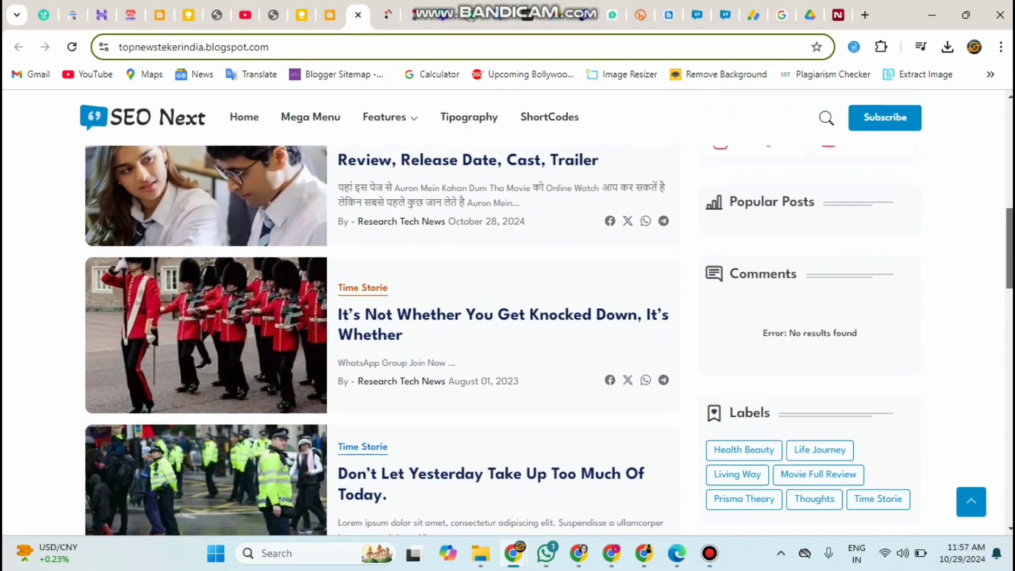
{"action": "scroll", "coordinate": [508, 317], "scroll_direction": "down", "scroll_amount": 10}
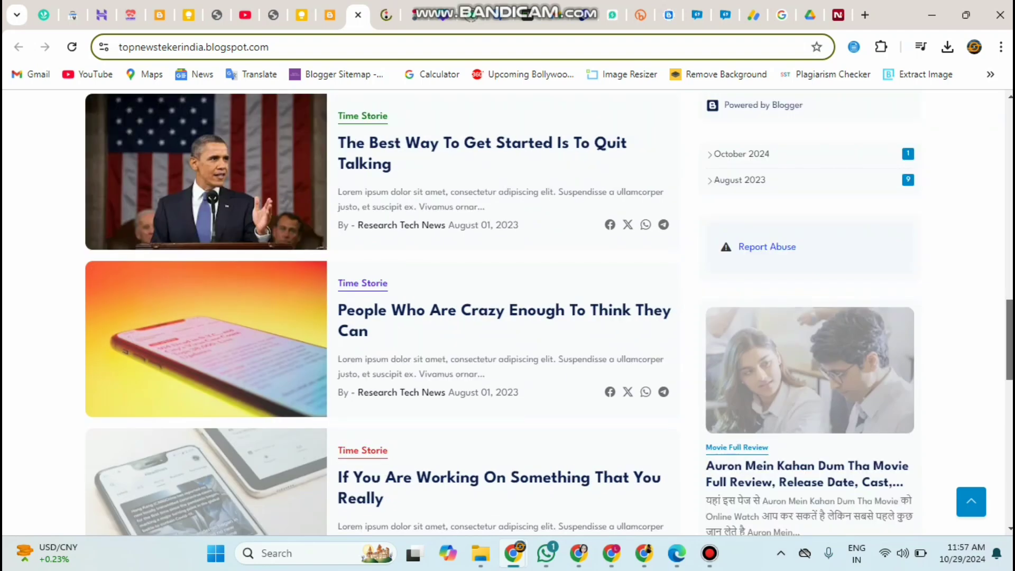
{"action": "scroll", "coordinate": [508, 317], "scroll_direction": "down", "scroll_amount": 1}
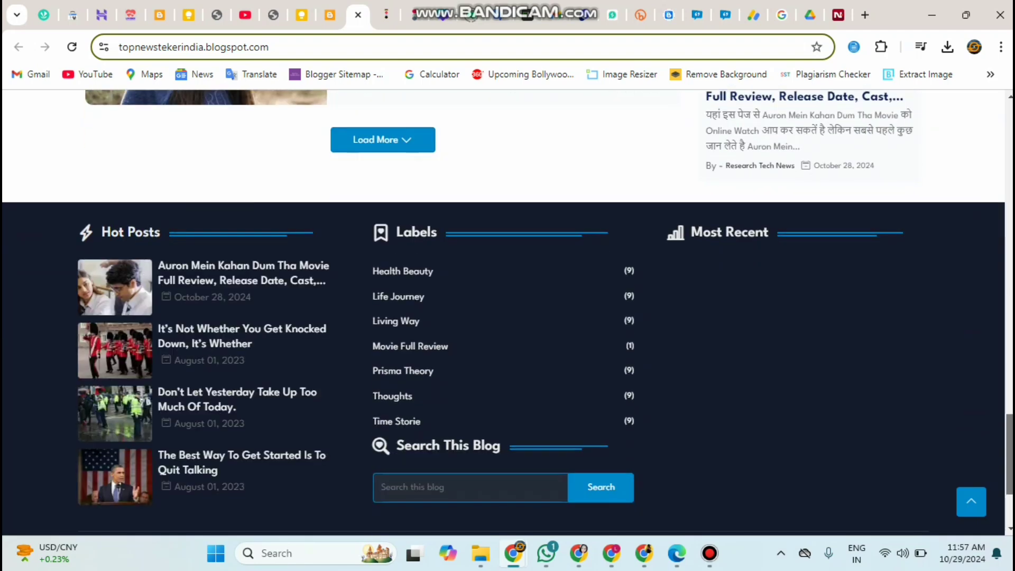
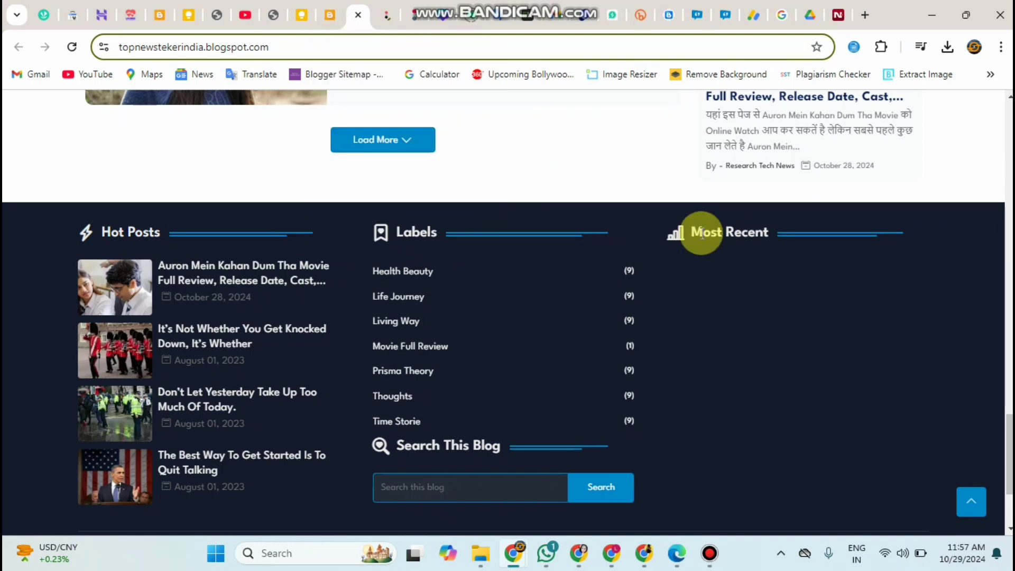
In the Blogger layout, configure the Most Recent gadget in Footer Section (C) to use posts most viewed in the last 30 days.
{"action": "left_click", "coordinate": [333, 19]}
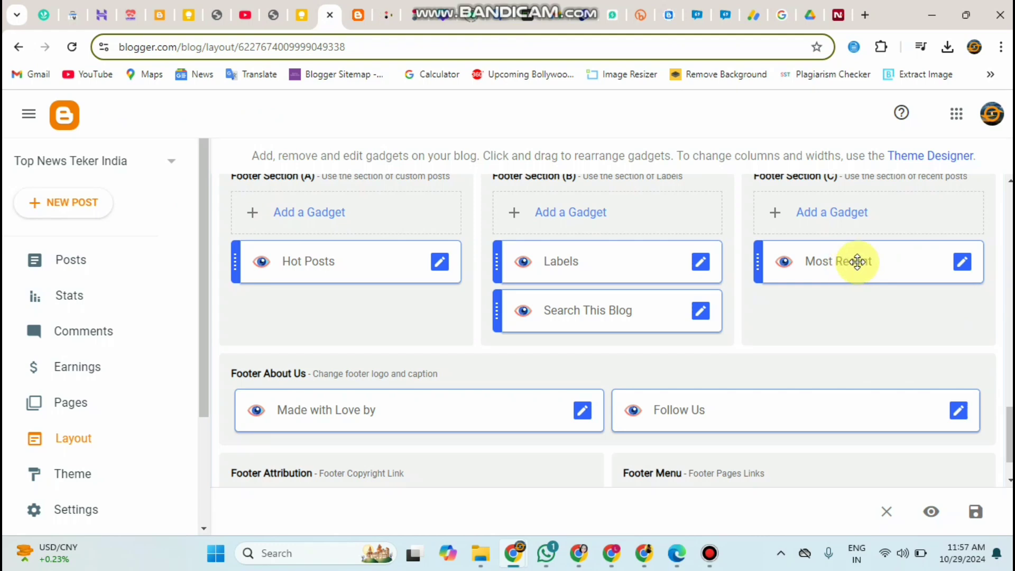
{"action": "left_click", "coordinate": [963, 269]}
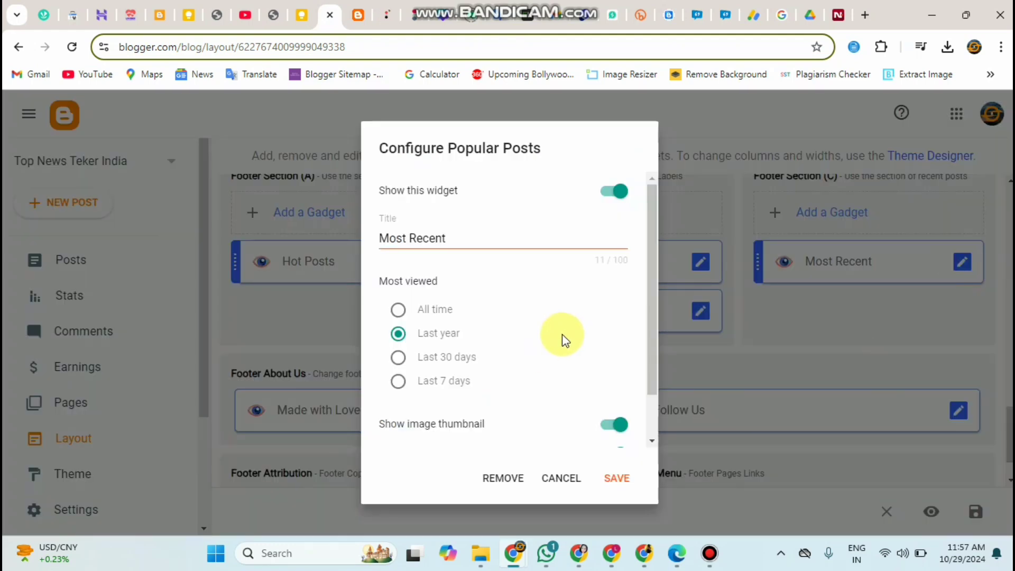
{"action": "left_click", "coordinate": [397, 358]}
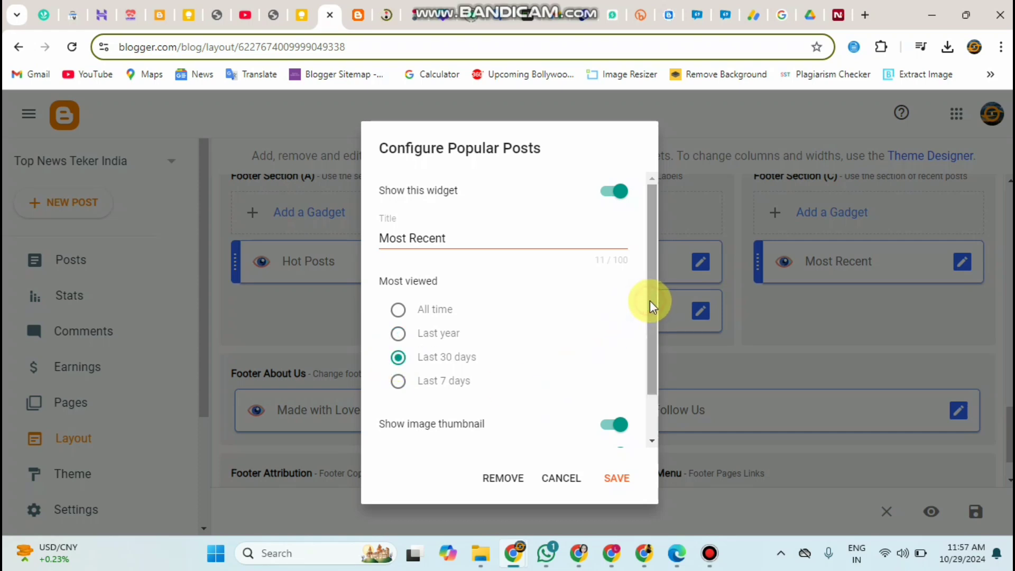
{"action": "scroll", "coordinate": [655, 344], "scroll_direction": "down", "scroll_amount": 1}
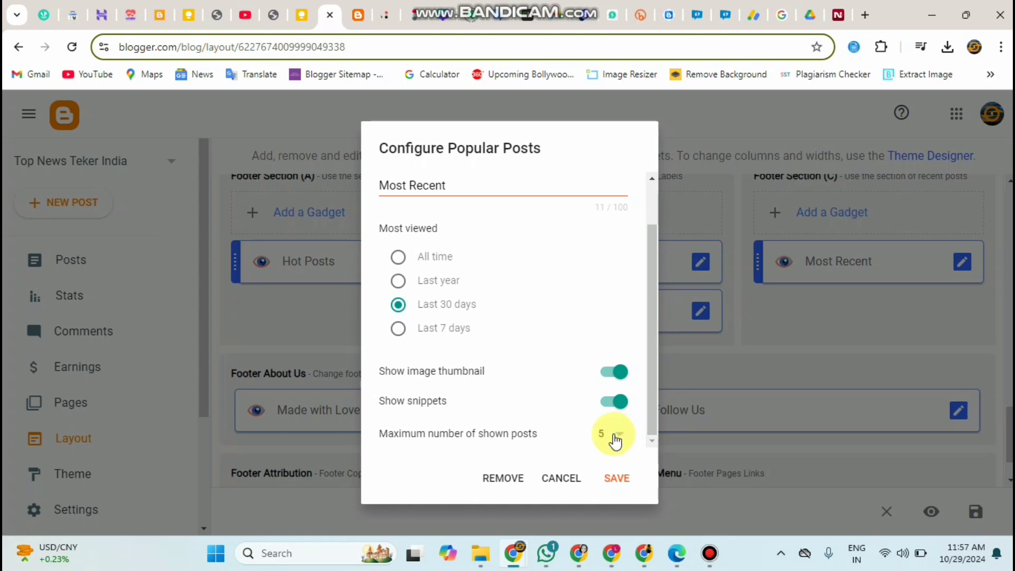
Limit the Most Recent gadget to a maximum of 4 shown posts and save its configuration.
{"action": "left_click", "coordinate": [359, 16]}
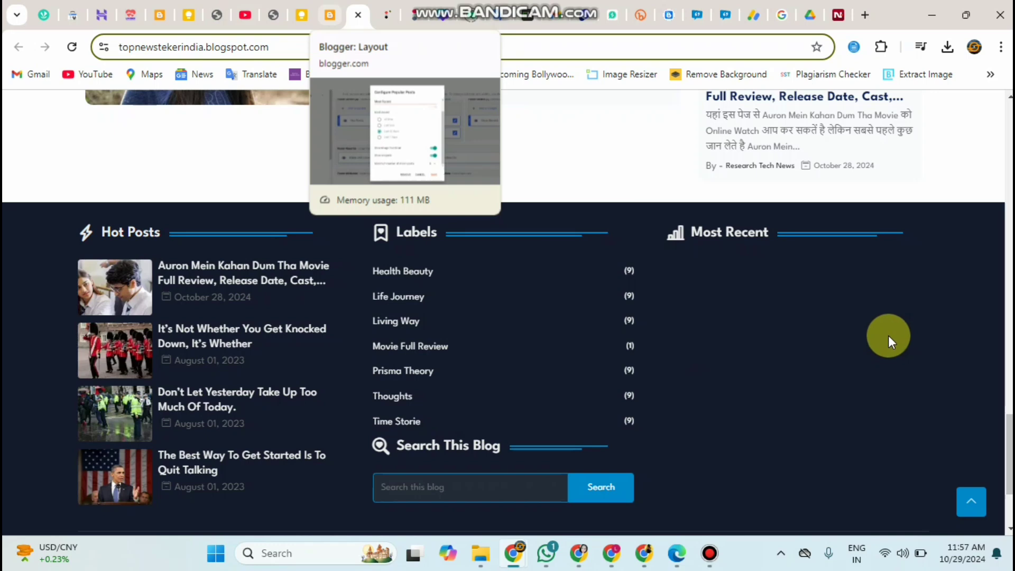
{"action": "left_click", "coordinate": [329, 16]}
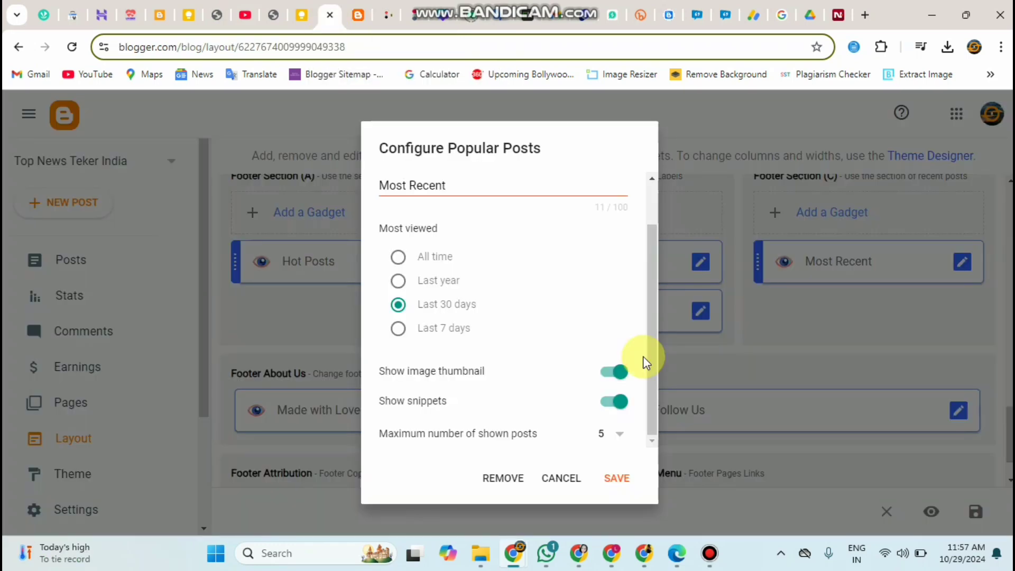
{"action": "left_click", "coordinate": [618, 435]}
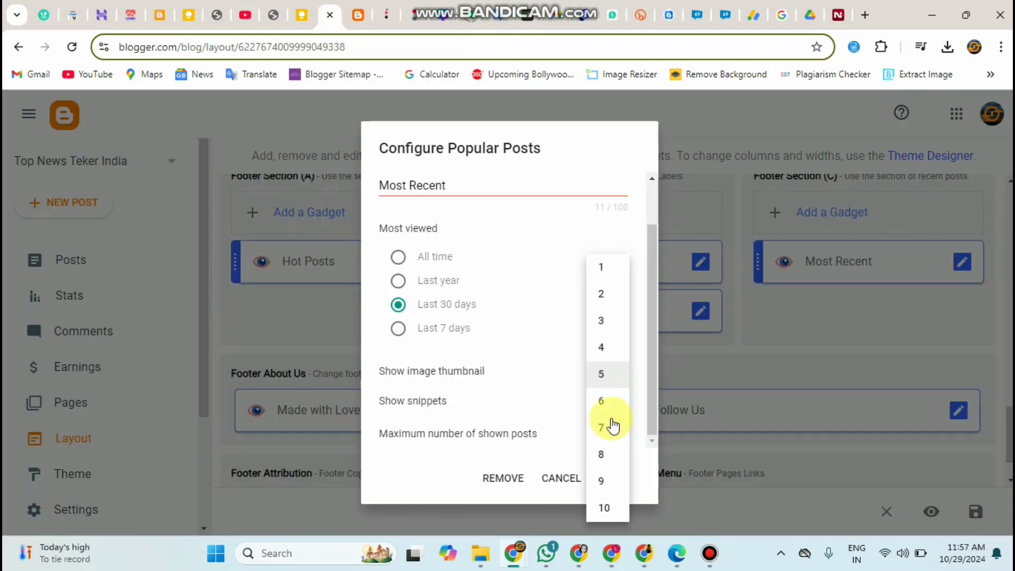
{"action": "left_click", "coordinate": [606, 351]}
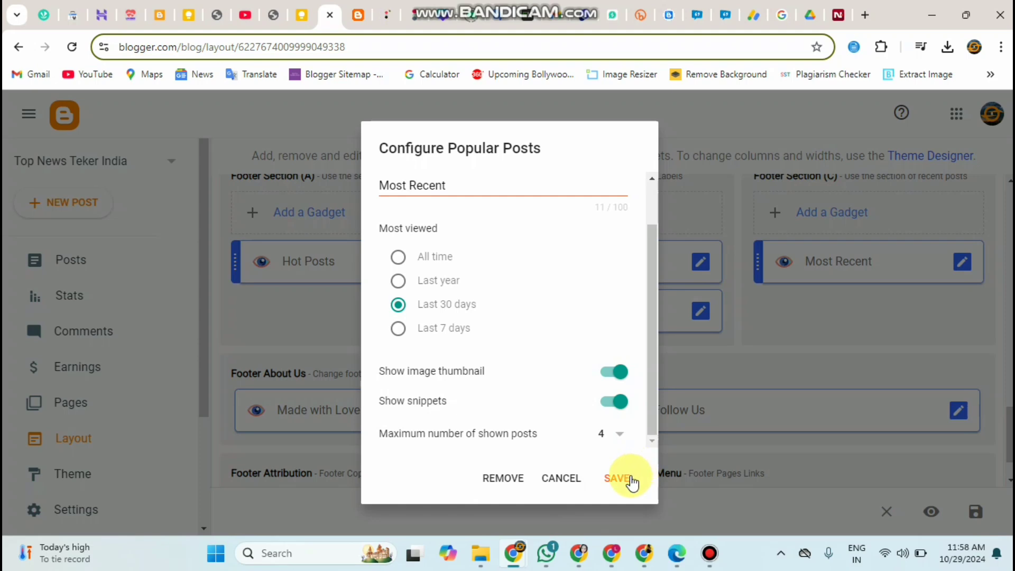
{"action": "left_click", "coordinate": [630, 479]}
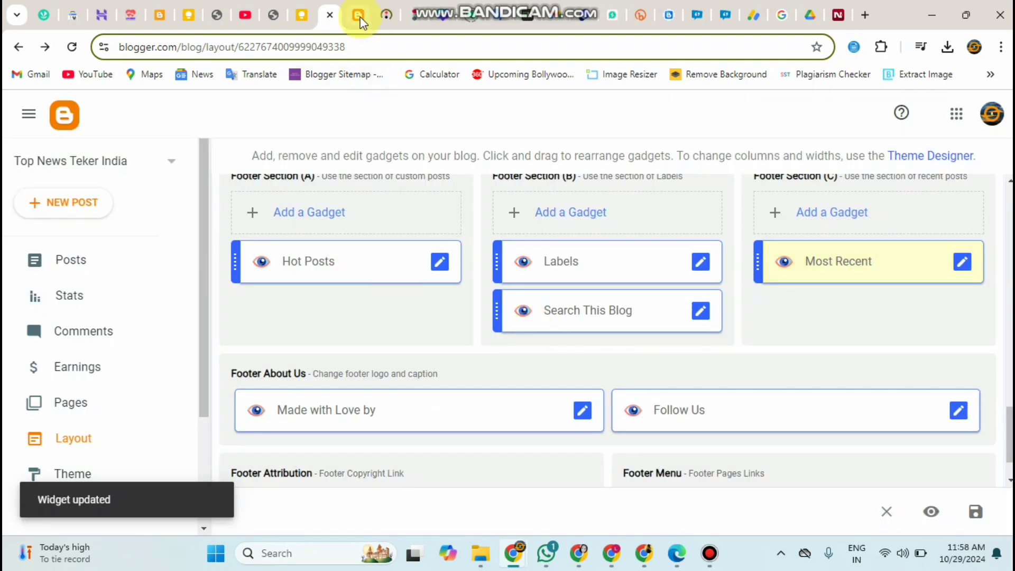
Reload the blog homepage and check the Most Recent list in its footer.
{"action": "left_click", "coordinate": [360, 19]}
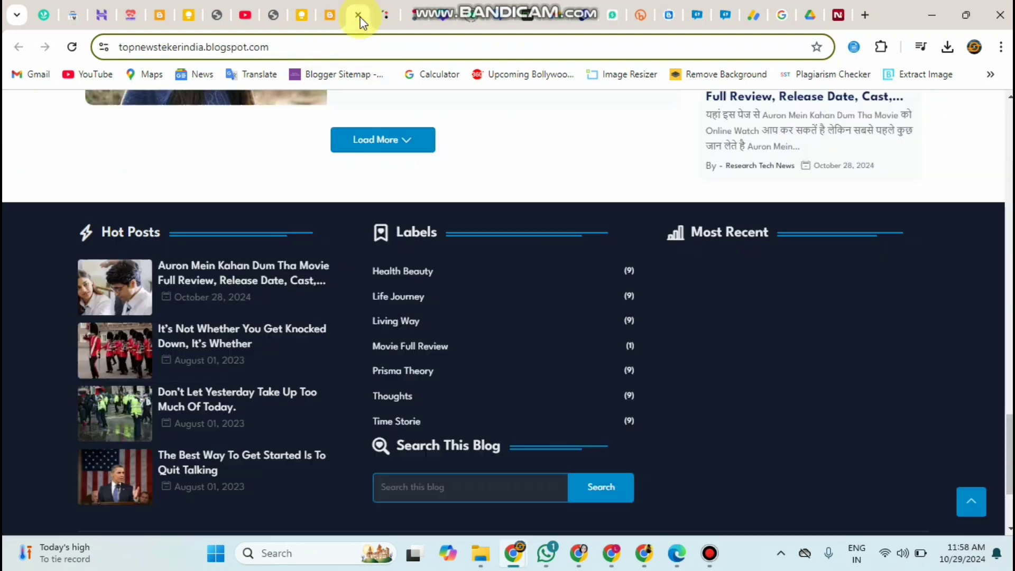
{"action": "left_click", "coordinate": [72, 48]}
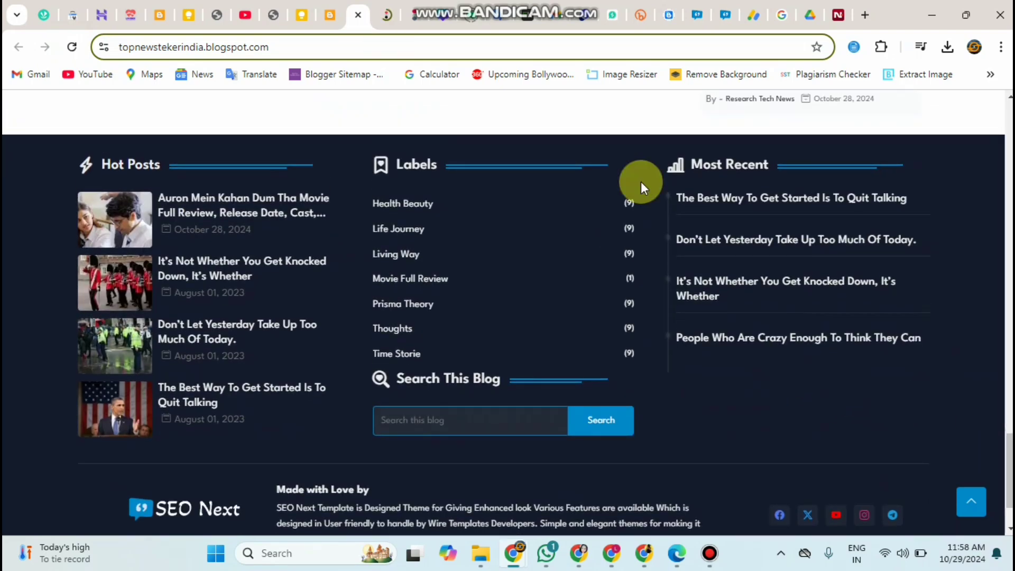
Raise the maximum number of shown posts in the Most Recent footer gadget to 5 and save it.
{"action": "key", "text": "ctrl+shift+Tab"}
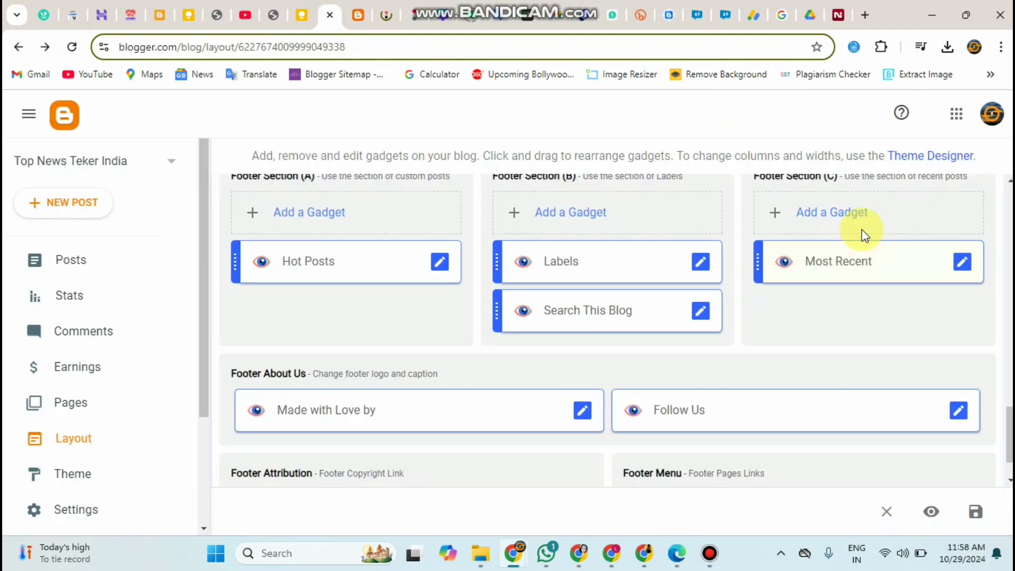
{"action": "left_click", "coordinate": [969, 269]}
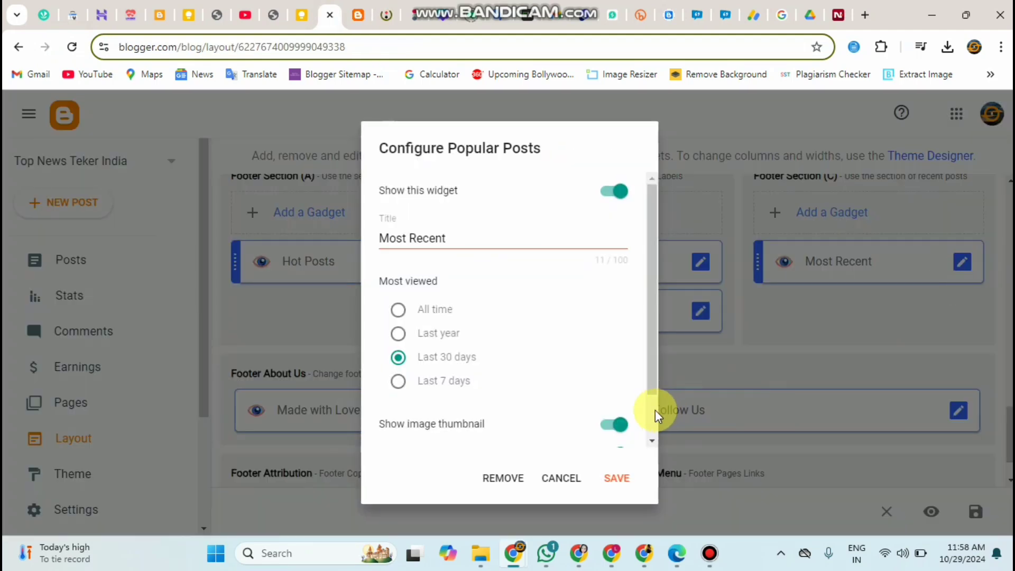
{"action": "scroll", "coordinate": [652, 410], "scroll_direction": "down", "scroll_amount": 1}
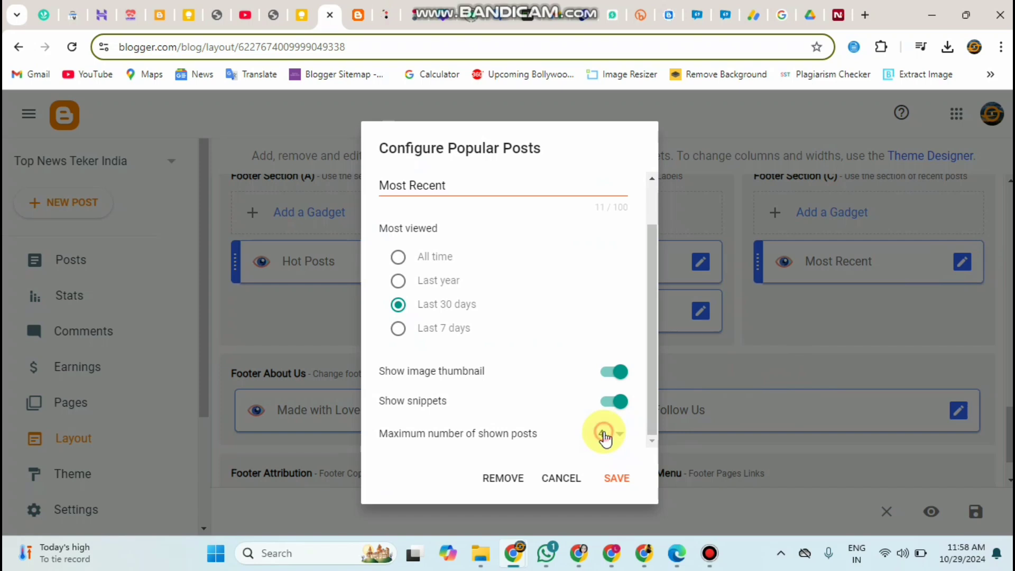
{"action": "left_click", "coordinate": [604, 437]}
{"action": "left_click", "coordinate": [600, 374]}
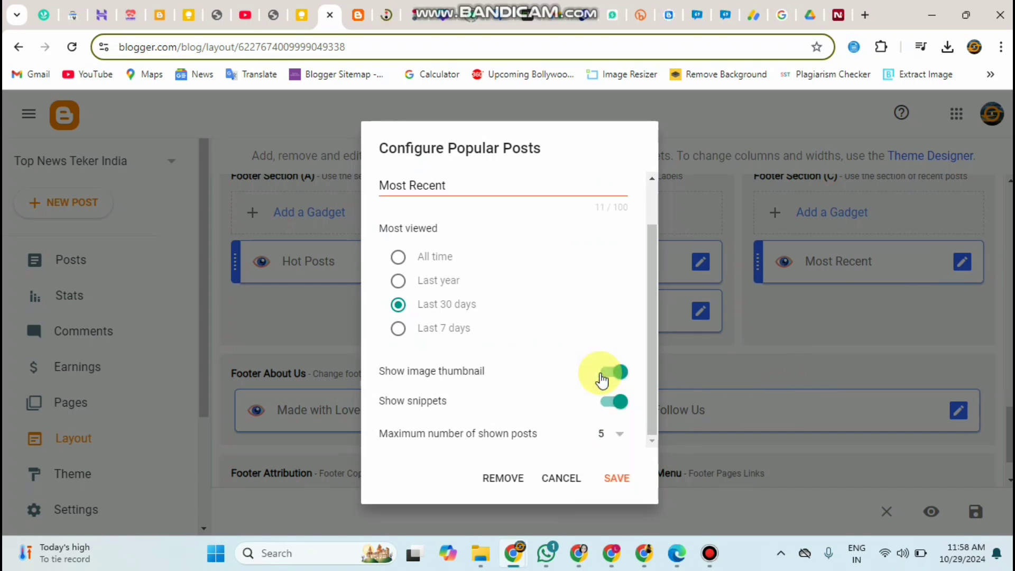
{"action": "left_click", "coordinate": [610, 483]}
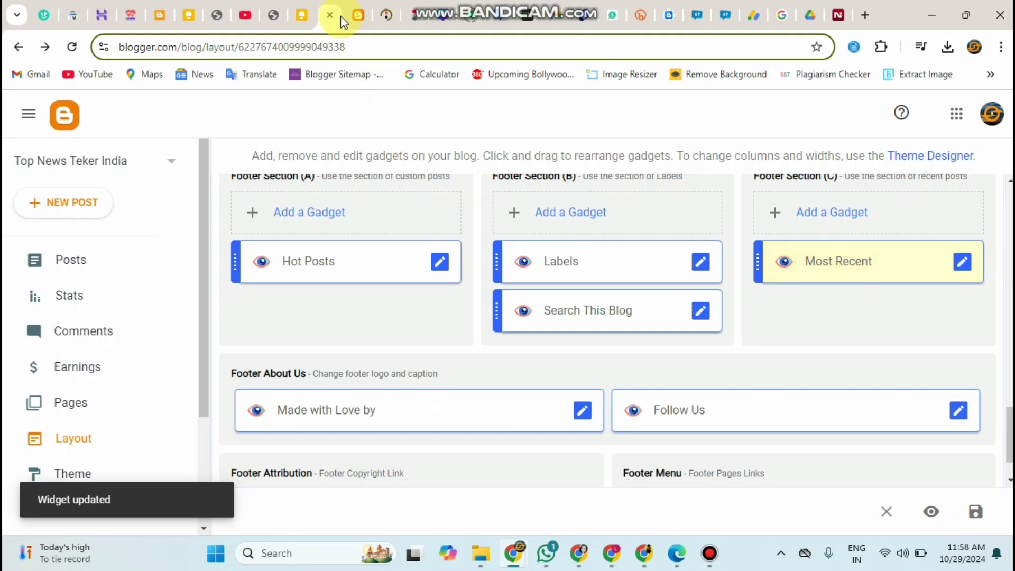
Check the Most Recent list in the live blog's footer and examine the gadgets shown in the homepage sidebar.
{"action": "left_click", "coordinate": [343, 20]}
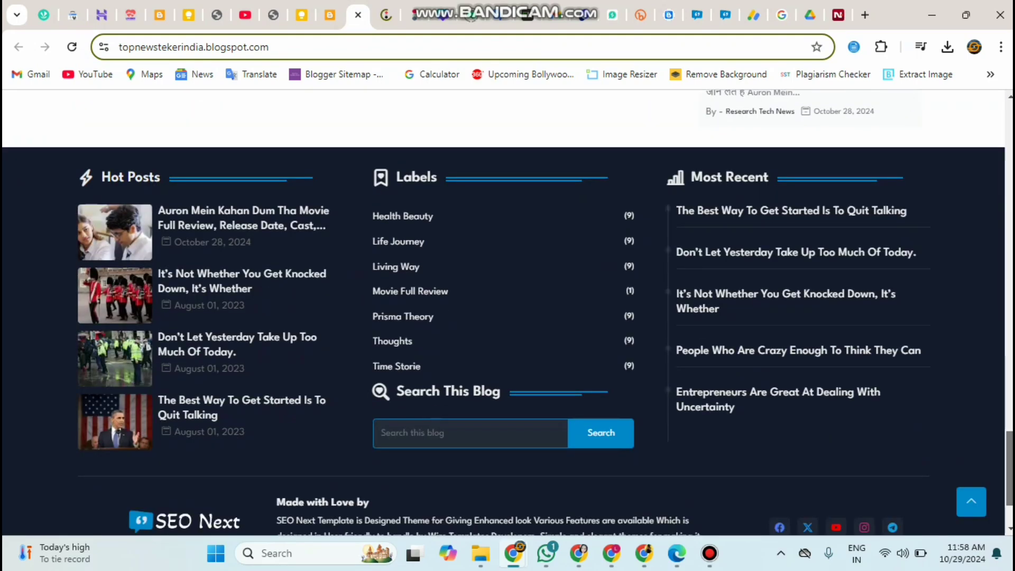
{"action": "scroll", "coordinate": [503, 312], "scroll_direction": "down", "scroll_amount": 2}
{"action": "scroll", "coordinate": [992, 404], "scroll_direction": "up", "scroll_amount": 8}
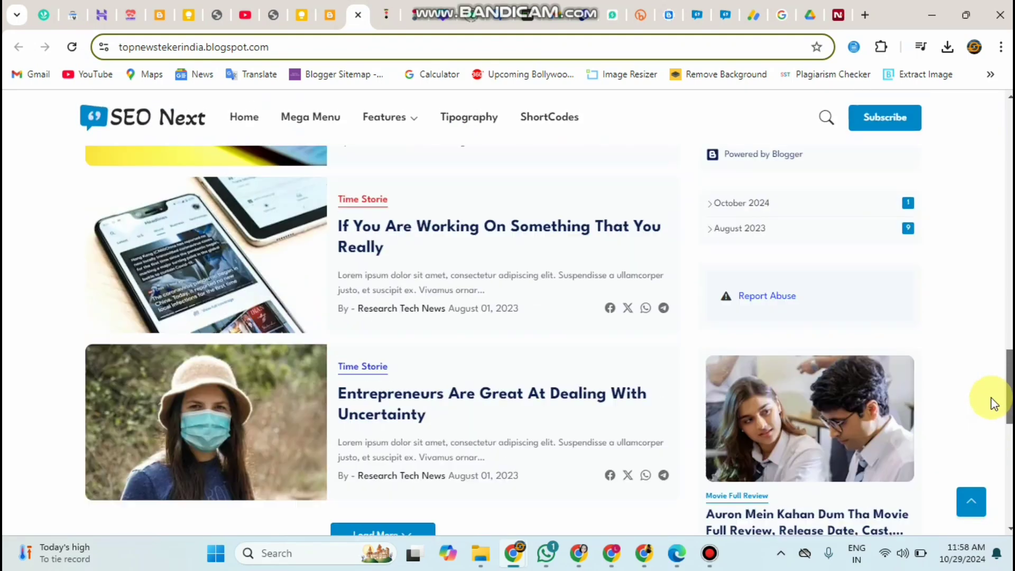
{"action": "scroll", "coordinate": [1001, 325], "scroll_direction": "down", "scroll_amount": 1}
{"action": "scroll", "coordinate": [1004, 333], "scroll_direction": "up", "scroll_amount": 13}
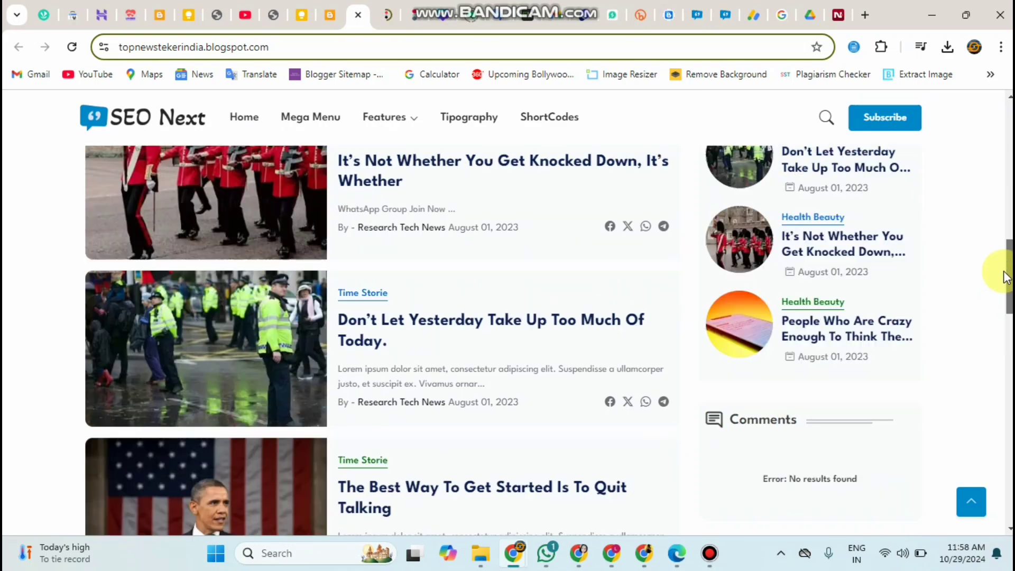
{"action": "scroll", "coordinate": [1005, 254], "scroll_direction": "up", "scroll_amount": 2}
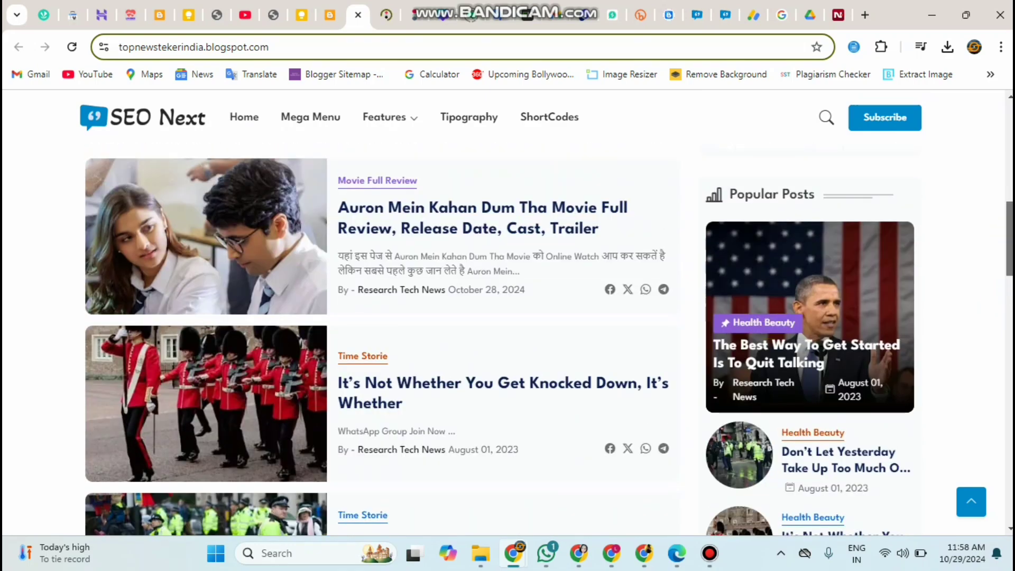
{"action": "left_click_drag", "start_coordinate": [1010, 238], "coordinate": [1010, 322]}
{"action": "left_click_drag", "start_coordinate": [1010, 288], "coordinate": [1003, 309]}
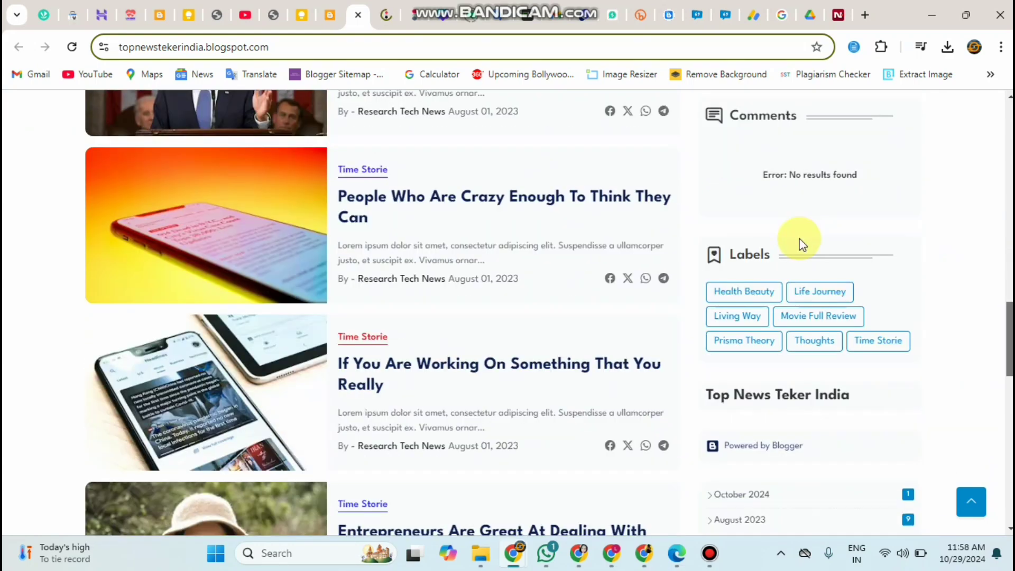
{"action": "scroll", "coordinate": [805, 246], "scroll_direction": "up", "scroll_amount": 3}
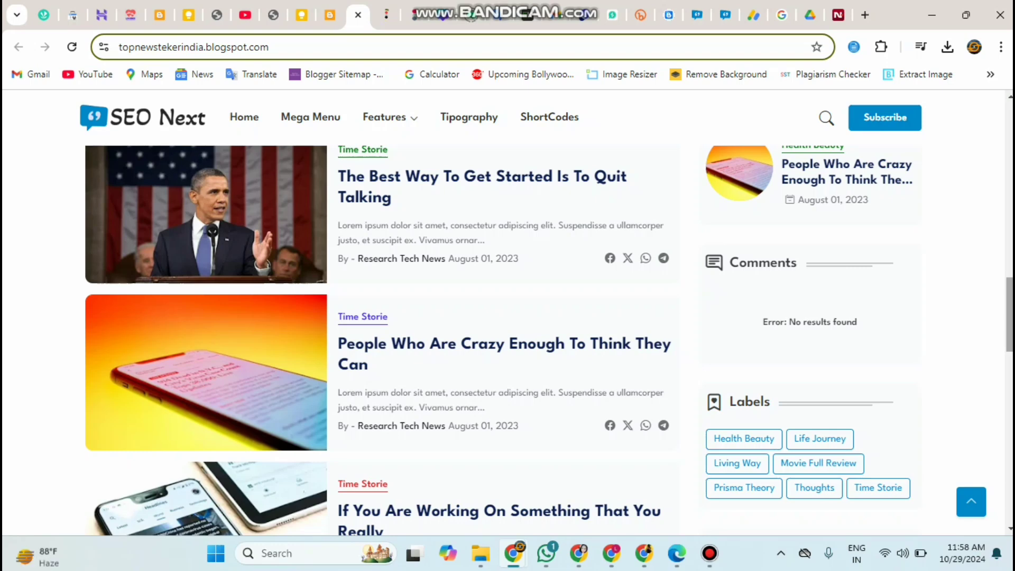
{"action": "scroll", "coordinate": [508, 312], "scroll_direction": "down", "scroll_amount": 4}
{"action": "scroll", "coordinate": [777, 279], "scroll_direction": "down", "scroll_amount": 2}
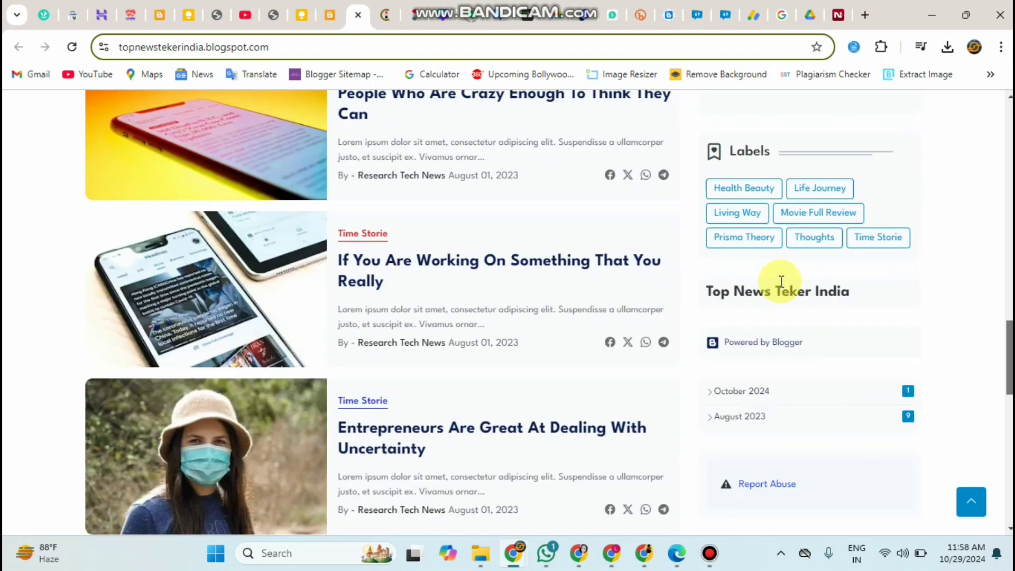
{"action": "scroll", "coordinate": [507, 312], "scroll_direction": "down", "scroll_amount": 5}
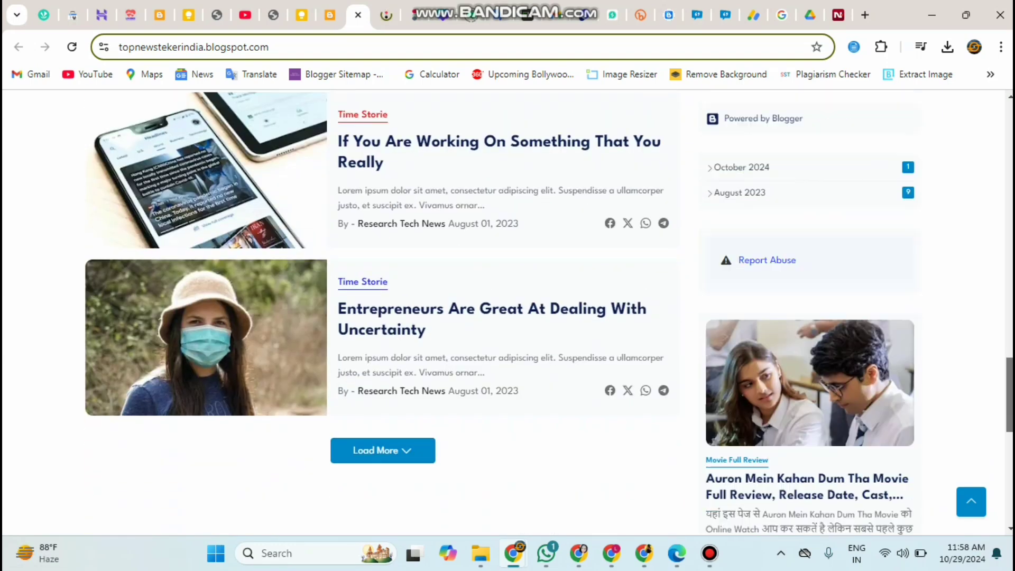
{"action": "scroll", "coordinate": [919, 355], "scroll_direction": "up", "scroll_amount": 3}
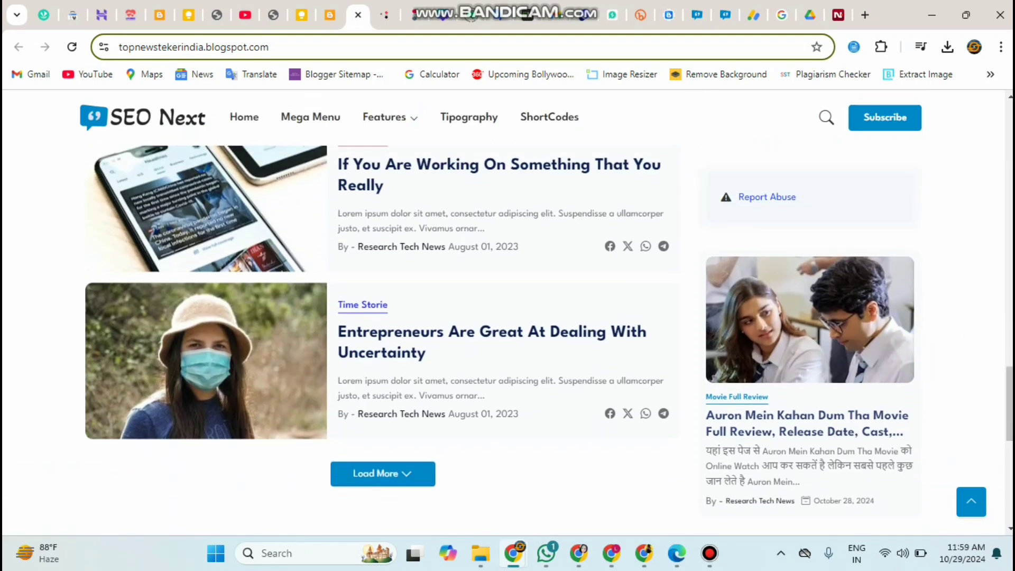
{"action": "scroll", "coordinate": [1010, 380], "scroll_direction": "up", "scroll_amount": 4}
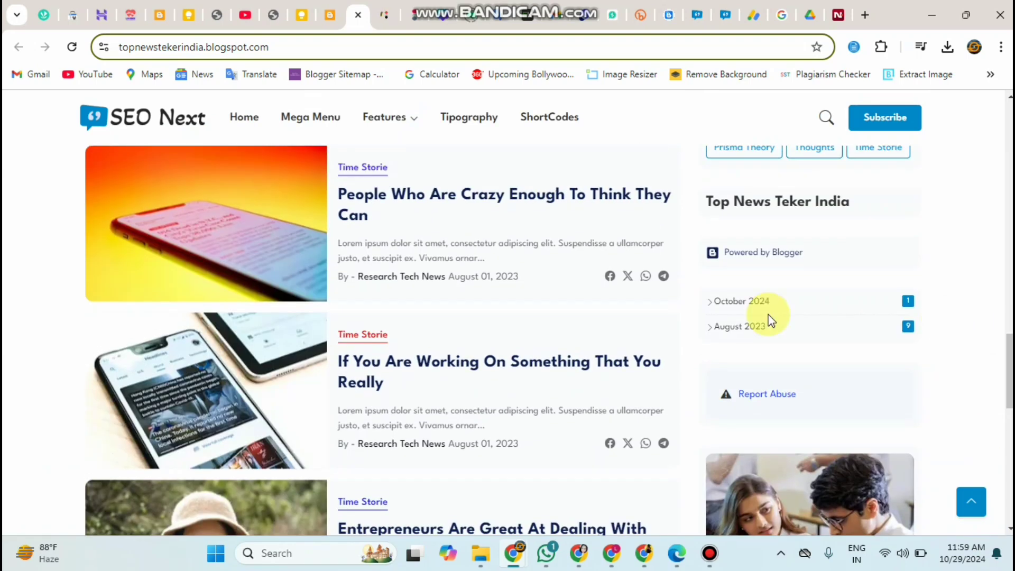
In the Blogger layout, turn off display of the sidebar's Comments gadget and save its configuration.
{"action": "left_click", "coordinate": [329, 17]}
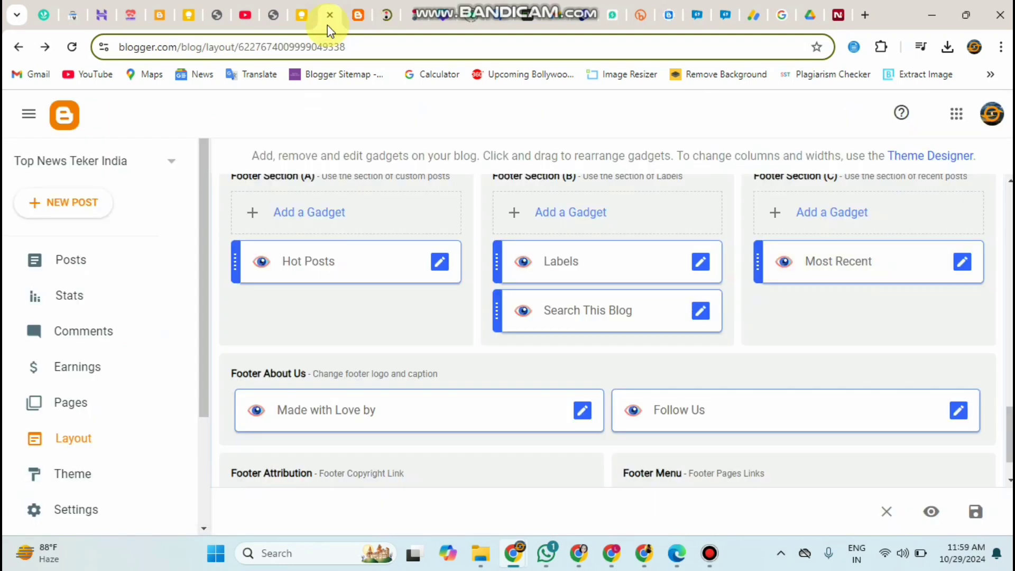
{"action": "scroll", "coordinate": [609, 330], "scroll_direction": "up", "scroll_amount": 8}
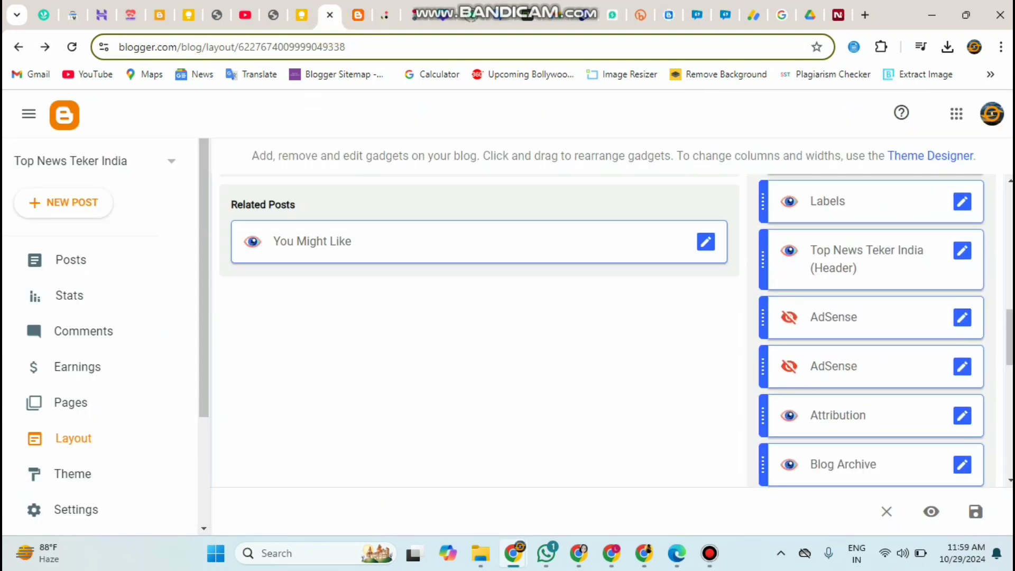
{"action": "left_click_drag", "start_coordinate": [1010, 347], "coordinate": [1009, 315]}
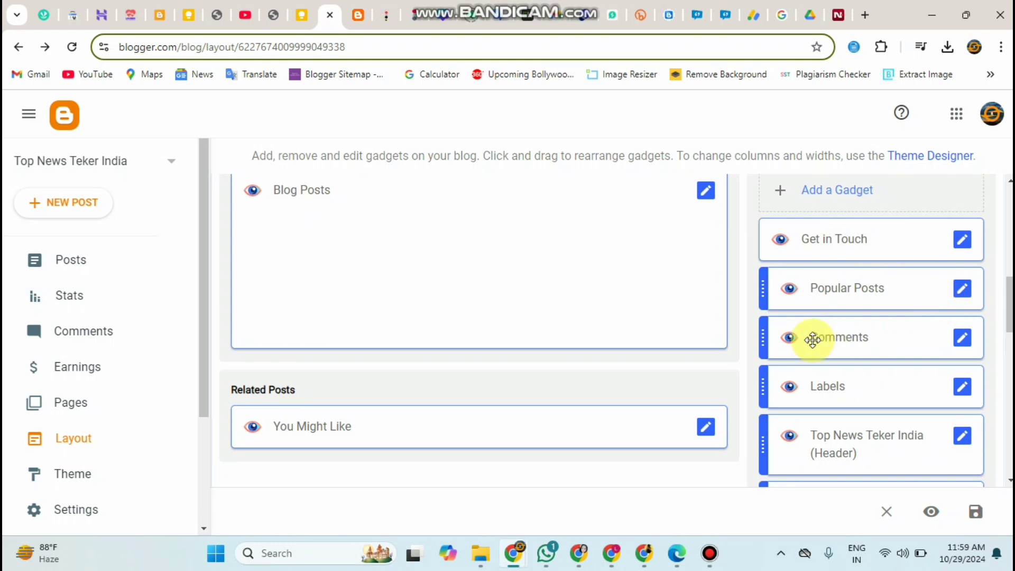
{"action": "left_click", "coordinate": [963, 339]}
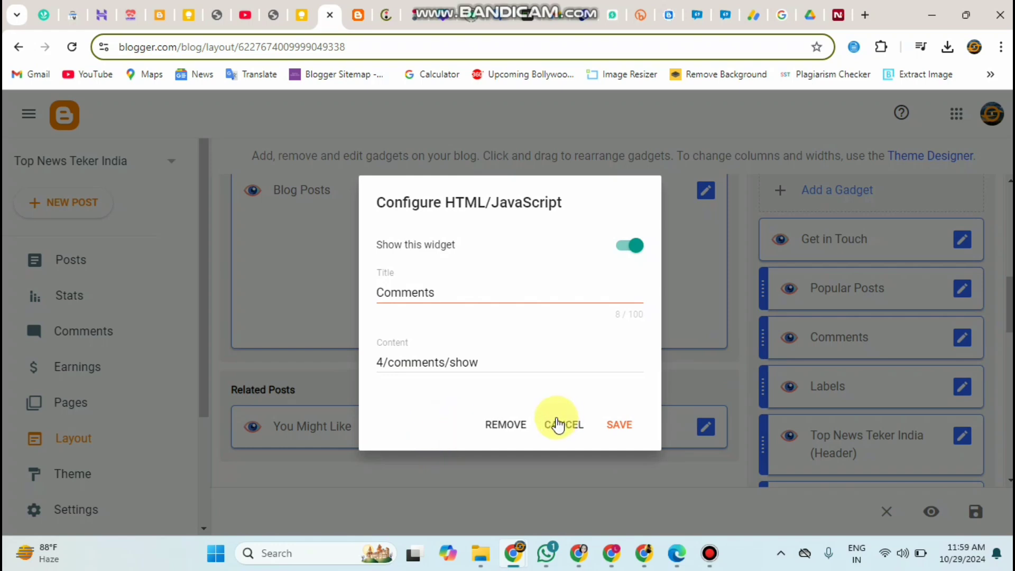
{"action": "left_click", "coordinate": [632, 246]}
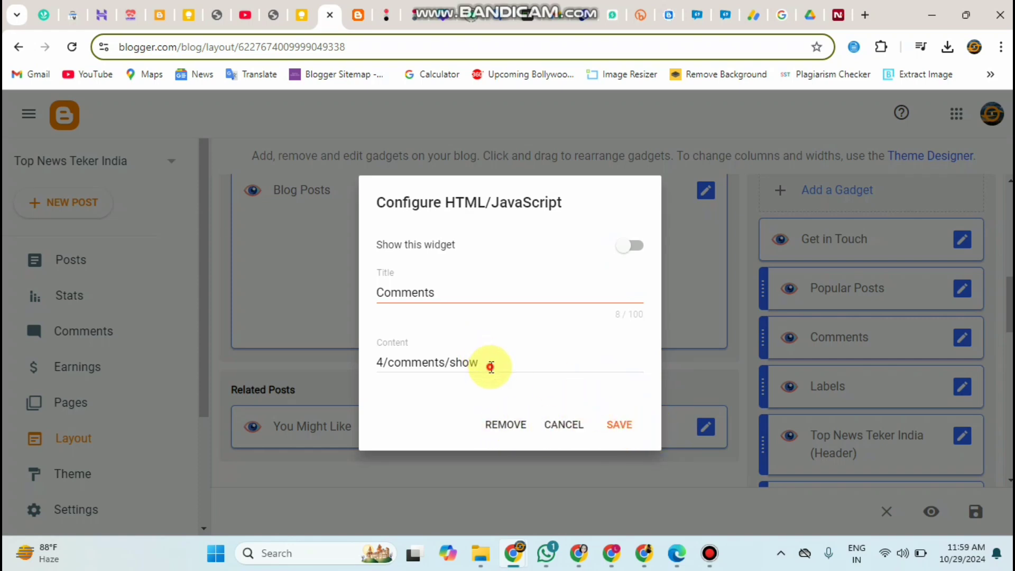
{"action": "left_click_drag", "start_coordinate": [491, 367], "coordinate": [381, 361]}
{"action": "left_click", "coordinate": [378, 364]}
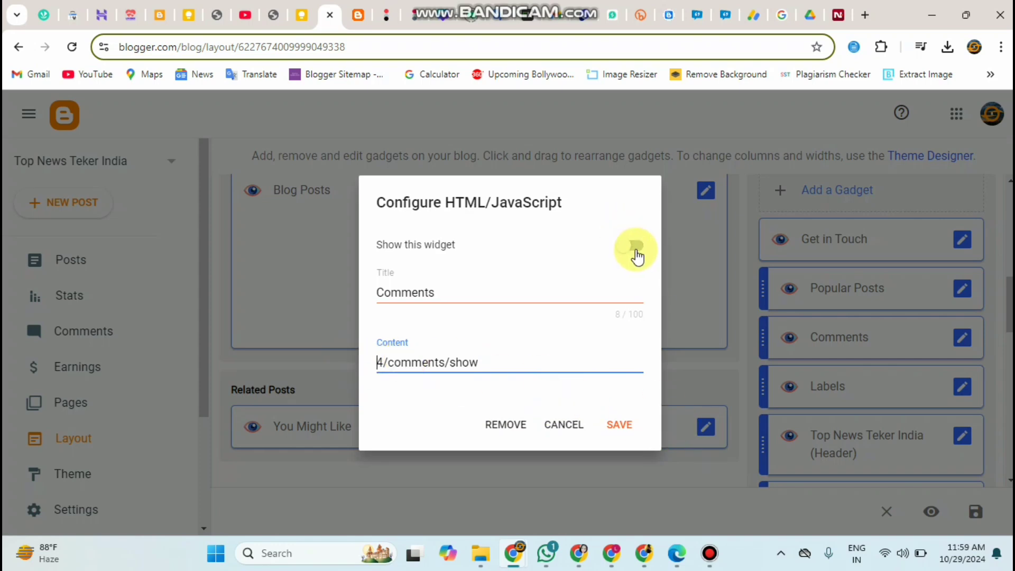
{"action": "left_click", "coordinate": [620, 424]}
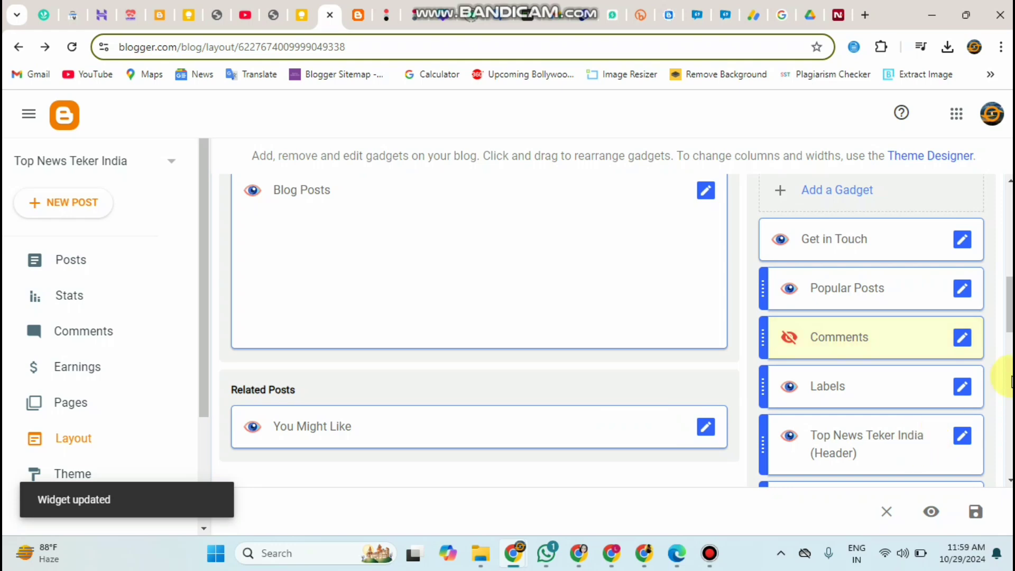
Remove the Top News Teker India (Header) gadget from the layout's sidebar section.
{"action": "left_click_drag", "start_coordinate": [1011, 303], "coordinate": [1011, 326]}
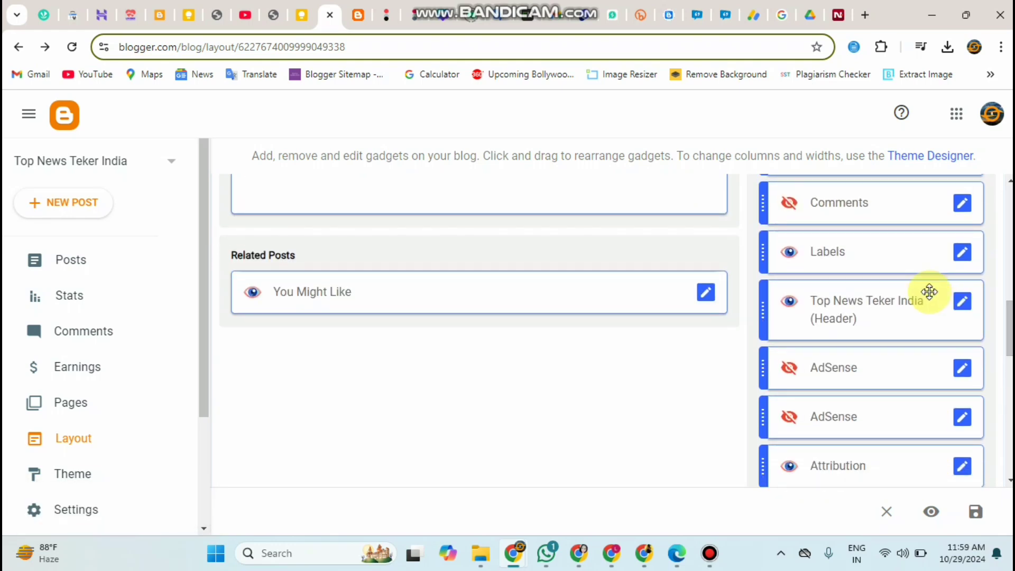
{"action": "left_click", "coordinate": [962, 303]}
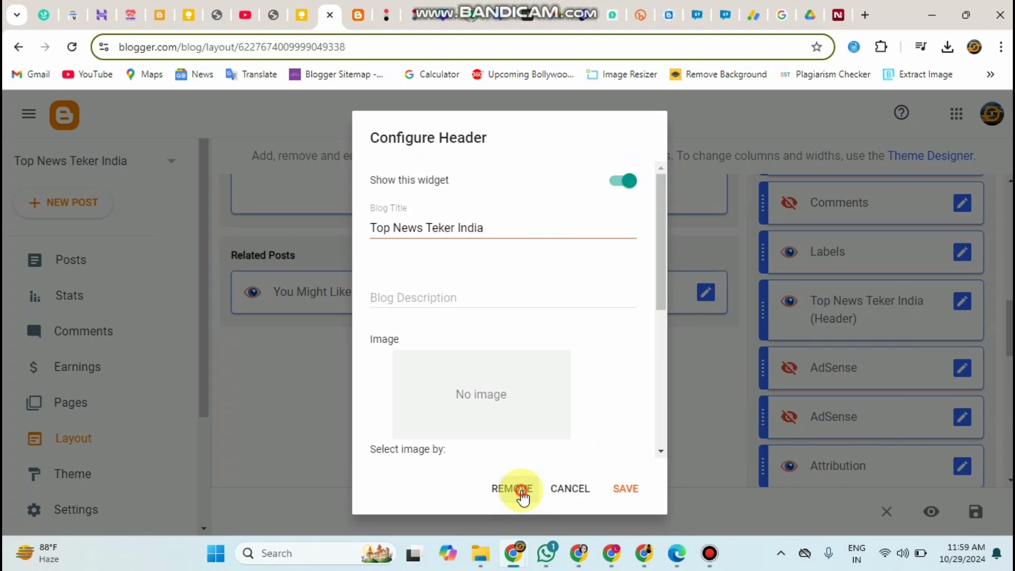
{"action": "left_click", "coordinate": [521, 490]}
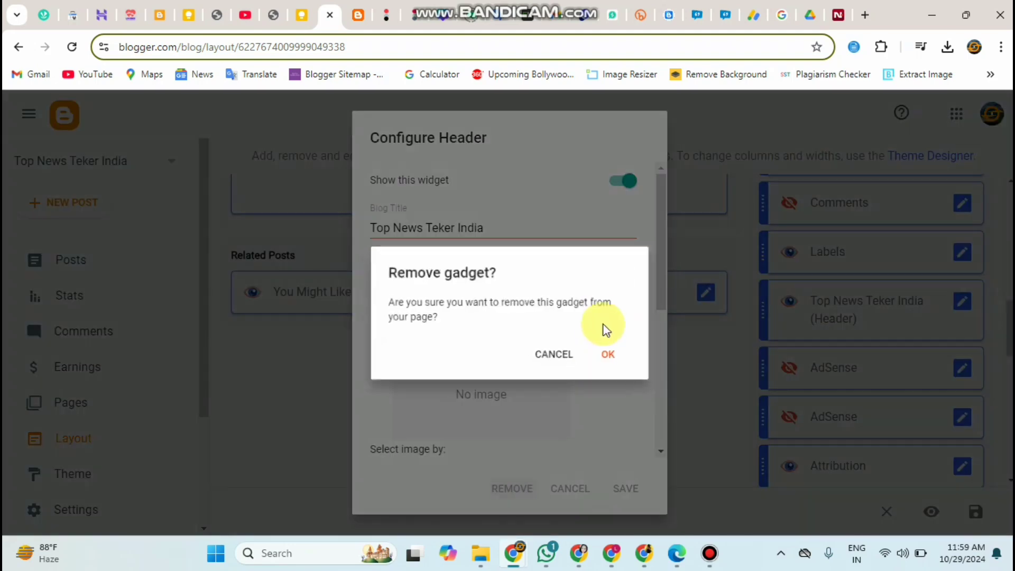
{"action": "left_click", "coordinate": [610, 352]}
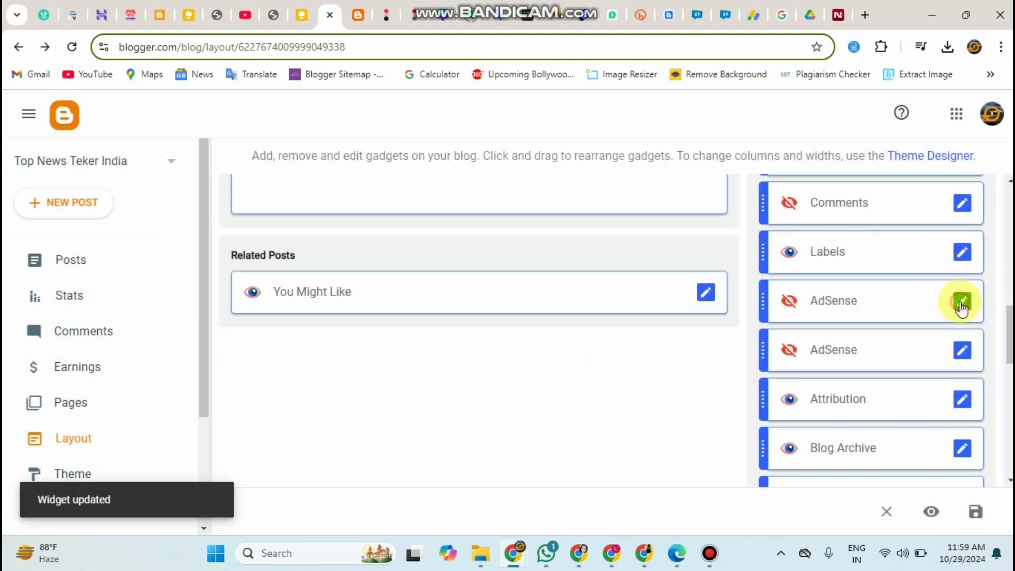
Remove both hidden AdSense gadgets from the layout's sidebar section.
{"action": "left_click", "coordinate": [962, 303]}
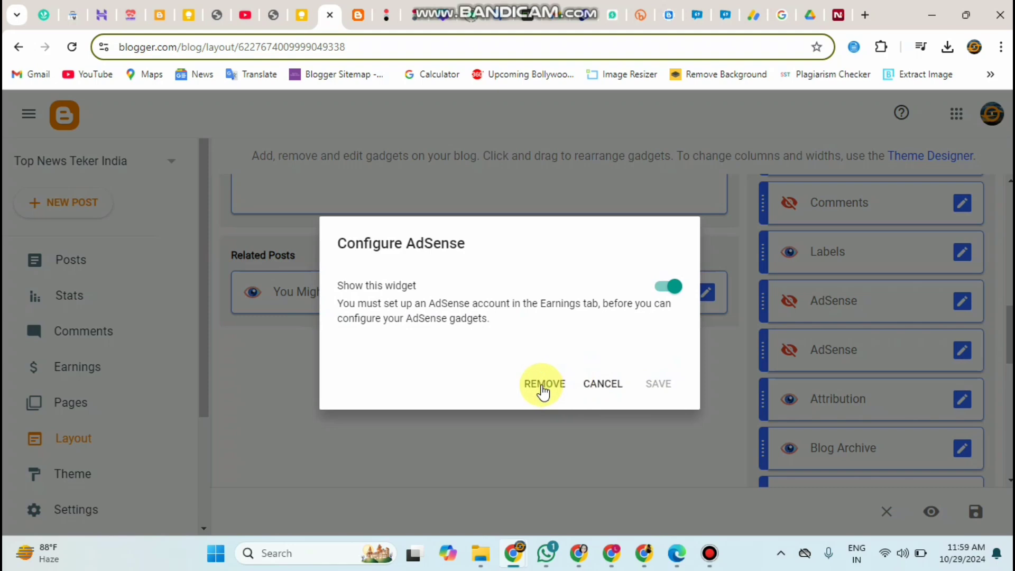
{"action": "left_click", "coordinate": [543, 391]}
{"action": "left_click", "coordinate": [611, 355]}
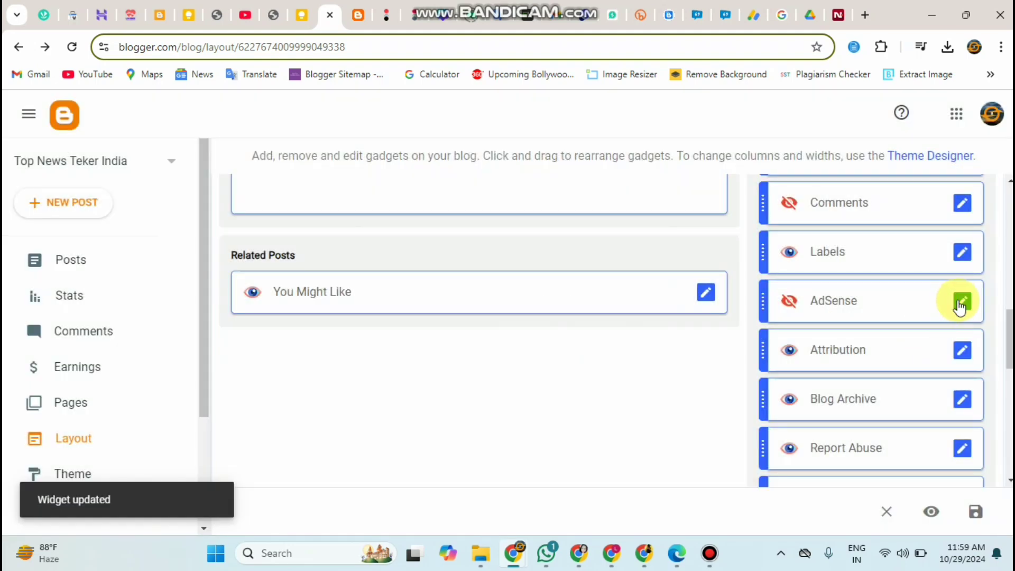
{"action": "left_click", "coordinate": [961, 302]}
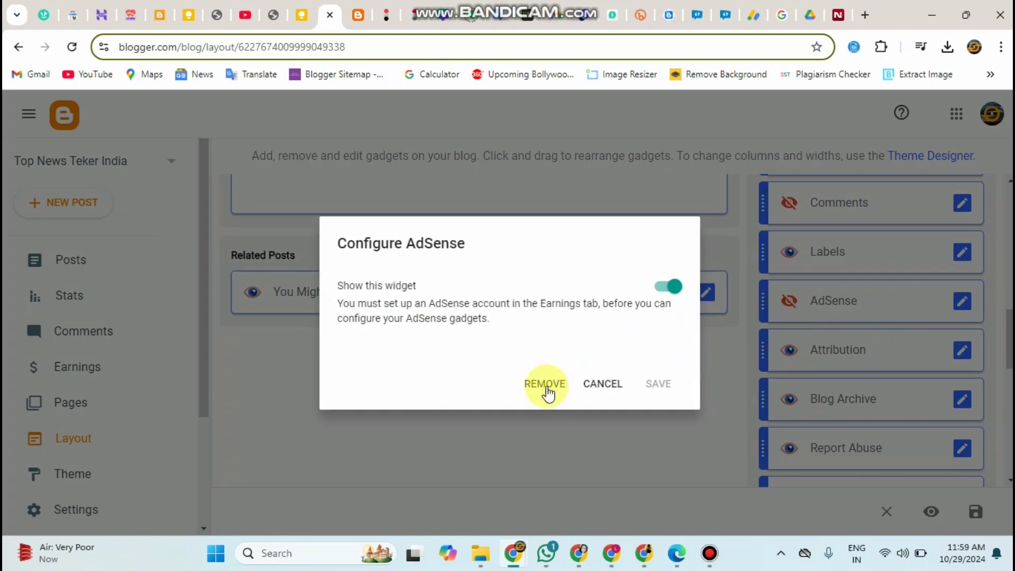
{"action": "left_click", "coordinate": [546, 385]}
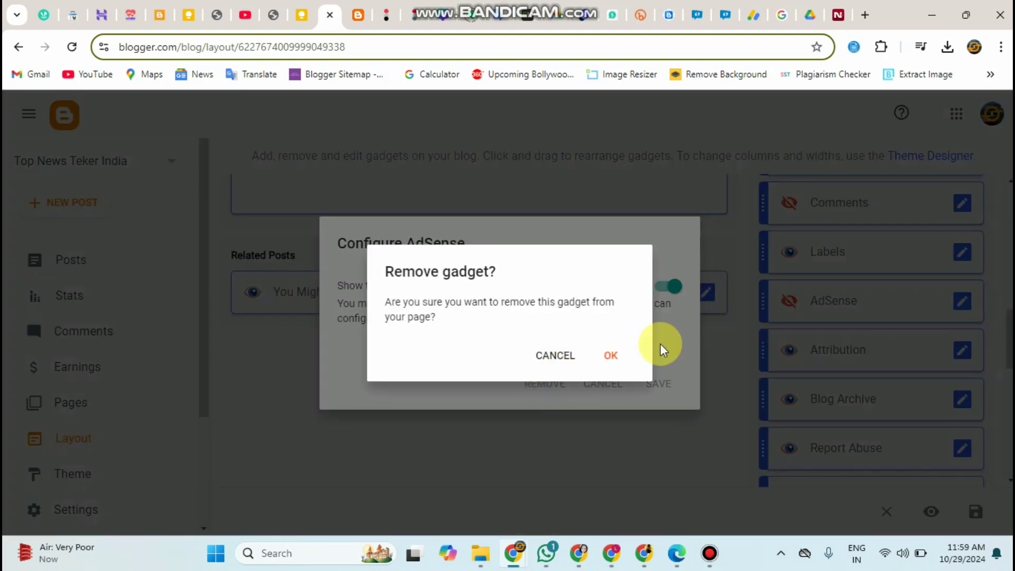
{"action": "left_click", "coordinate": [613, 356]}
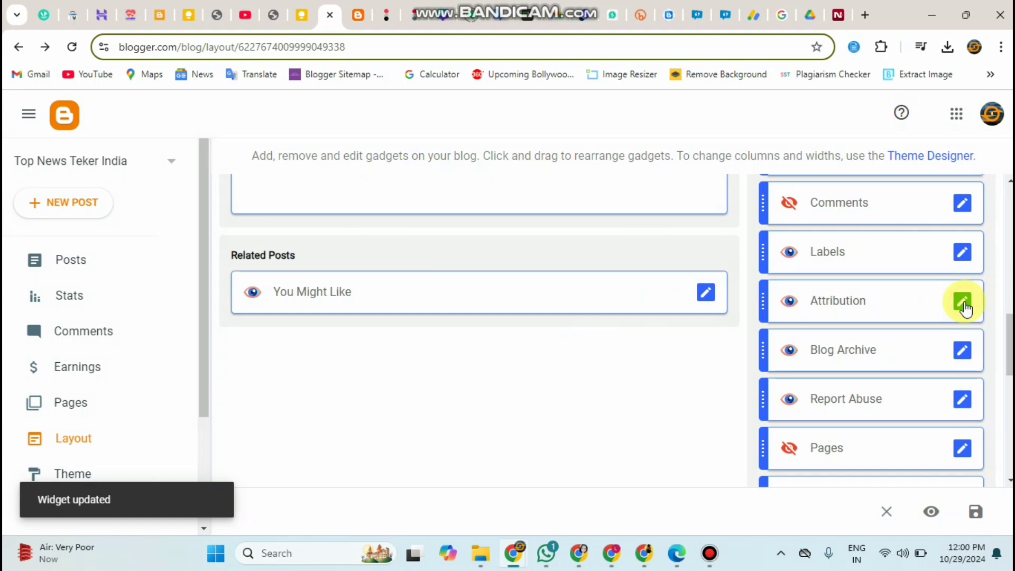
Remove the Attribution and Report Abuse gadgets from the layout's sidebar section.
{"action": "left_click", "coordinate": [964, 302]}
{"action": "left_click", "coordinate": [511, 388]}
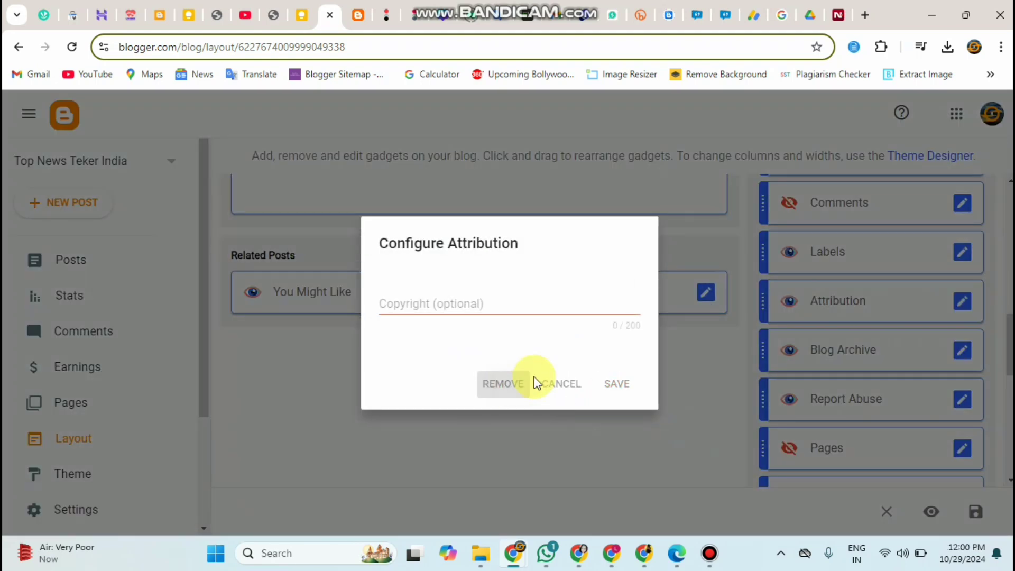
{"action": "left_click", "coordinate": [606, 356]}
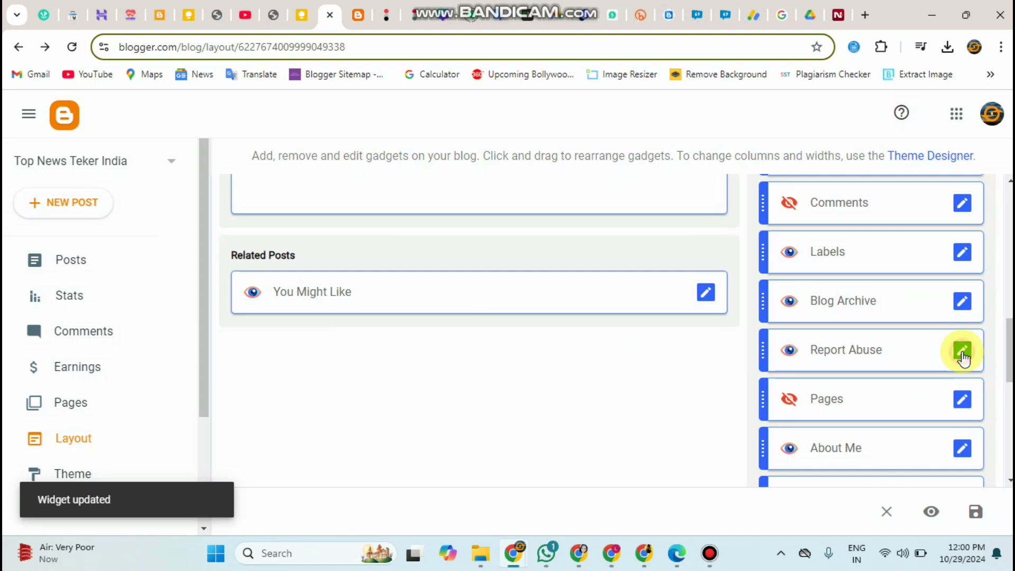
{"action": "left_click", "coordinate": [964, 351]}
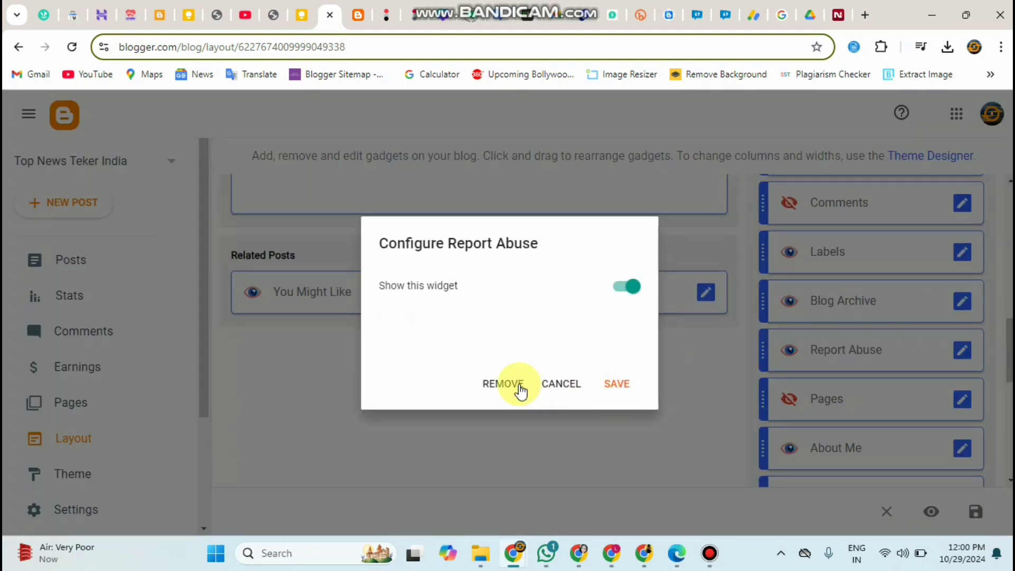
{"action": "left_click", "coordinate": [521, 390]}
{"action": "left_click", "coordinate": [607, 361]}
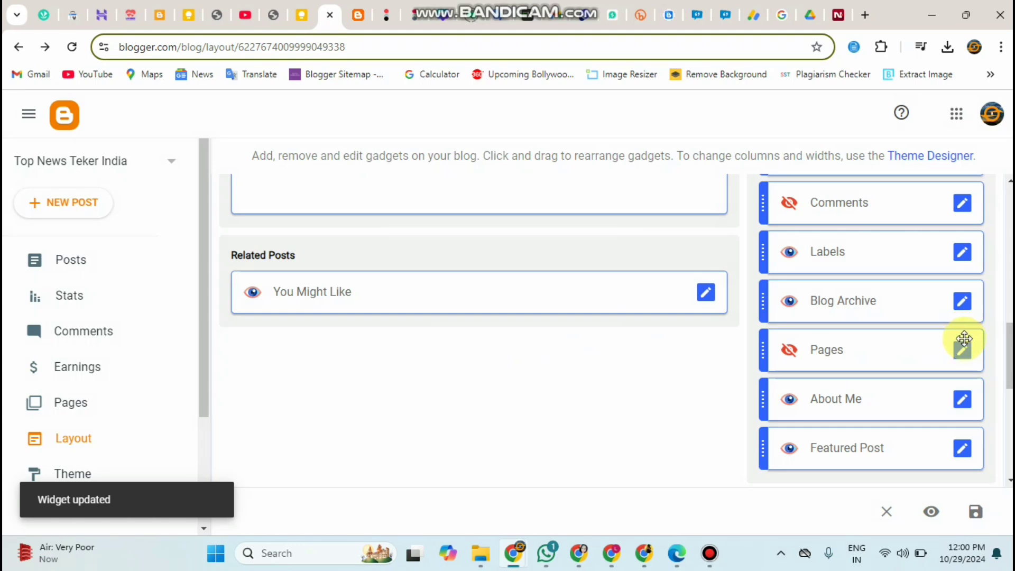
Remove the Pages and About Me gadgets from the layout's Sidebar Right section.
{"action": "left_click", "coordinate": [962, 352]}
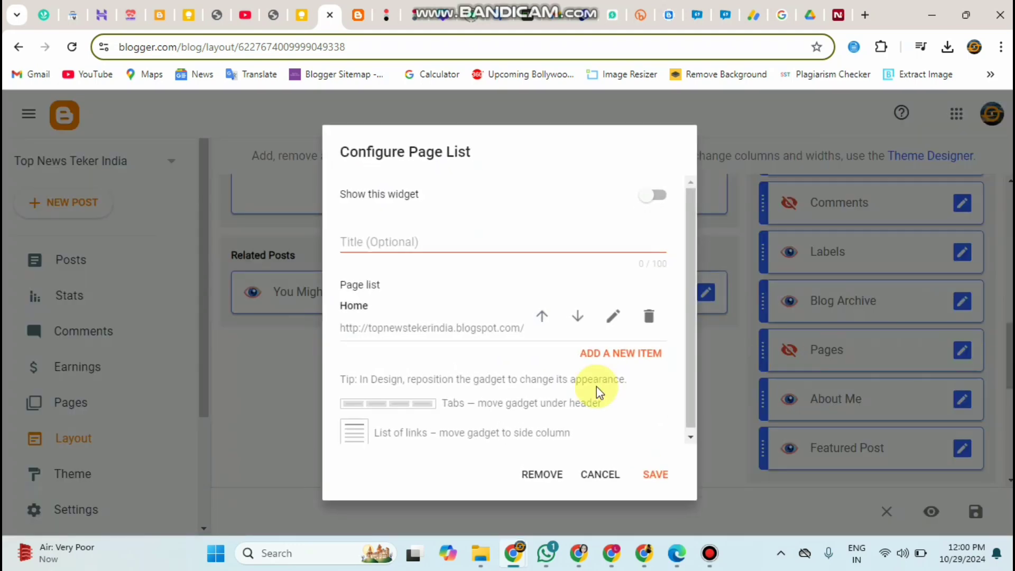
{"action": "left_click", "coordinate": [542, 474]}
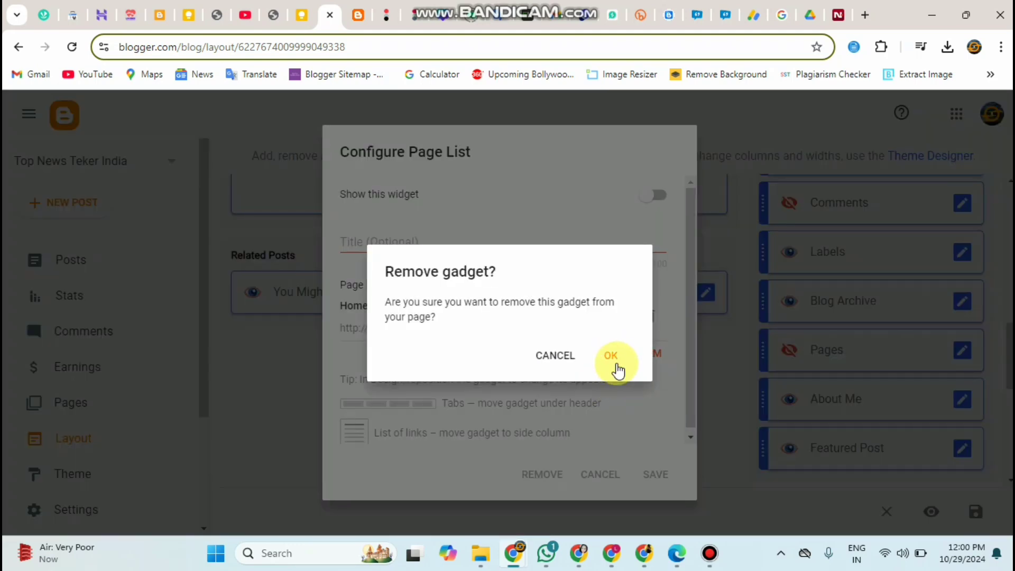
{"action": "left_click", "coordinate": [614, 360]}
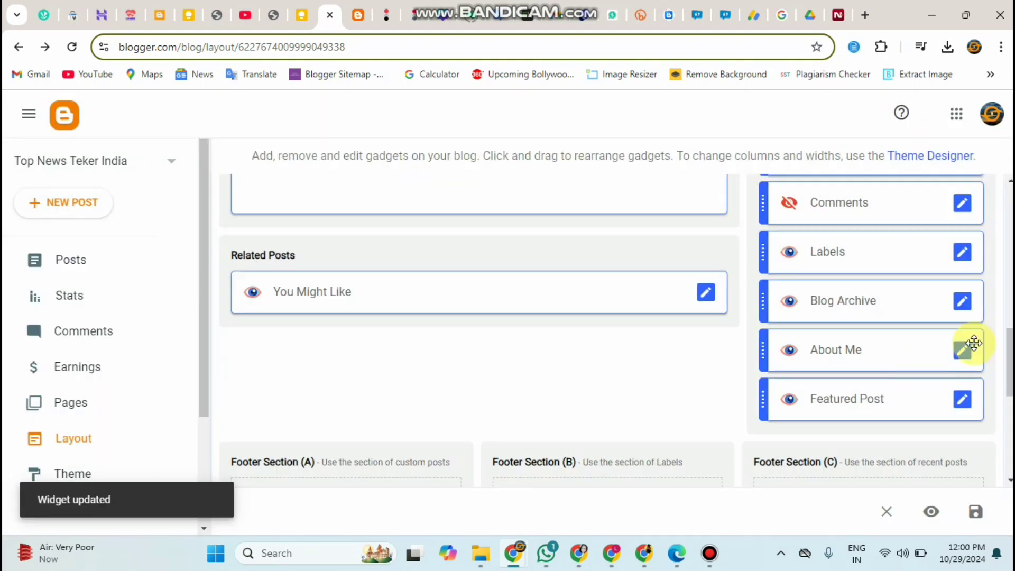
{"action": "left_click", "coordinate": [964, 352]}
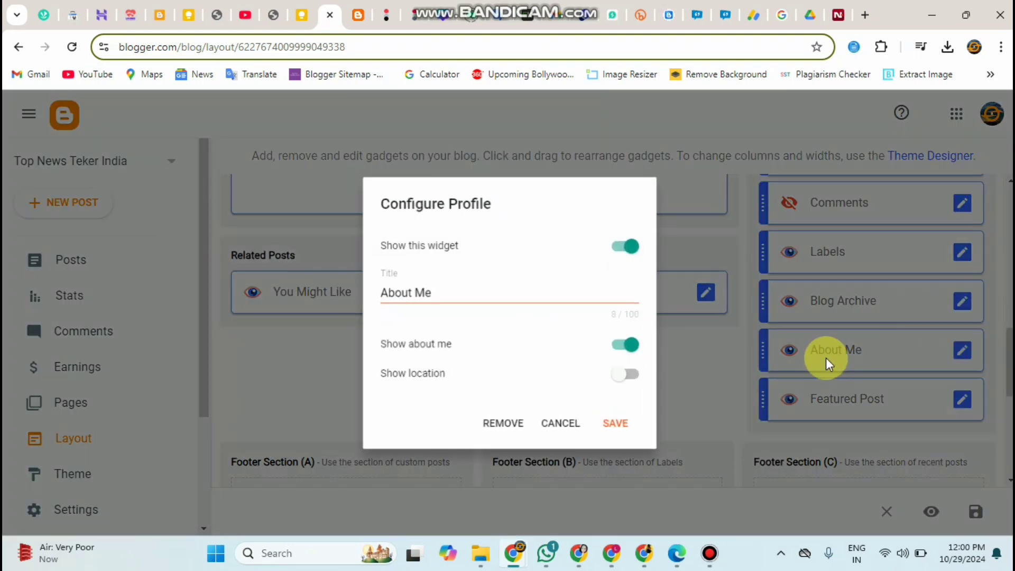
{"action": "left_click", "coordinate": [492, 426]}
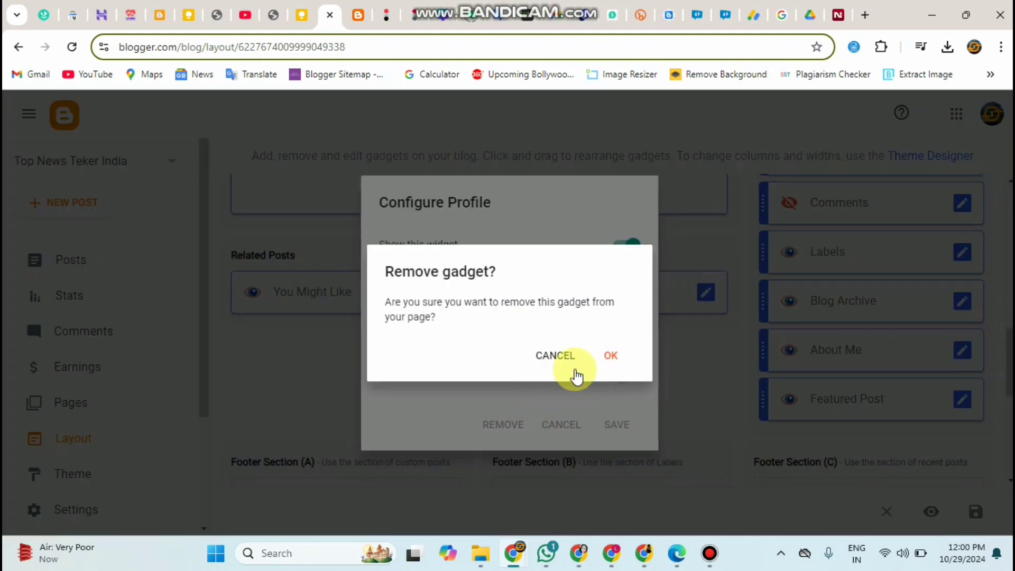
{"action": "left_click", "coordinate": [607, 357]}
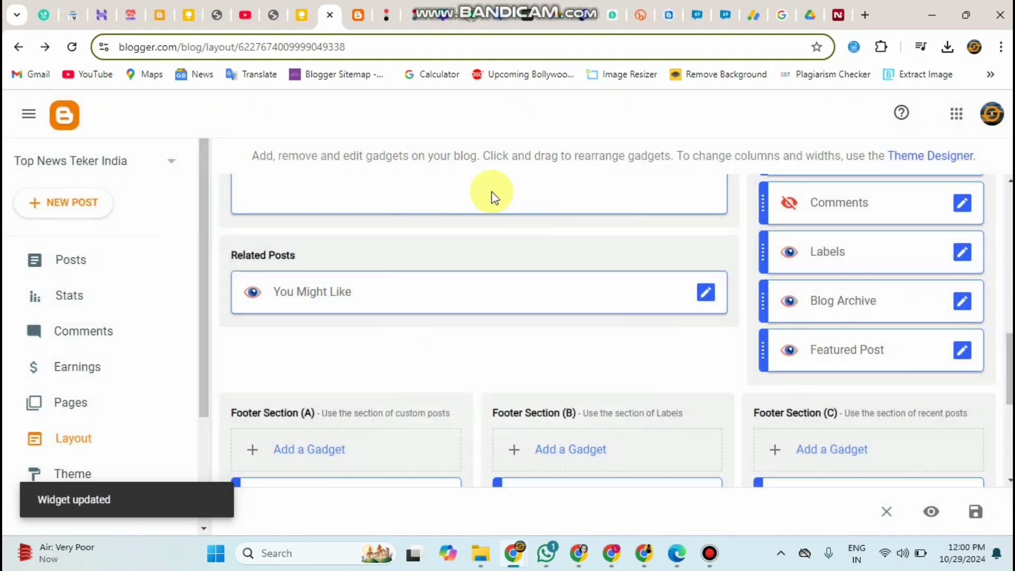
Review the sidebar and upper part of the live blog's homepage before changing the layout further.
{"action": "left_click", "coordinate": [350, 18]}
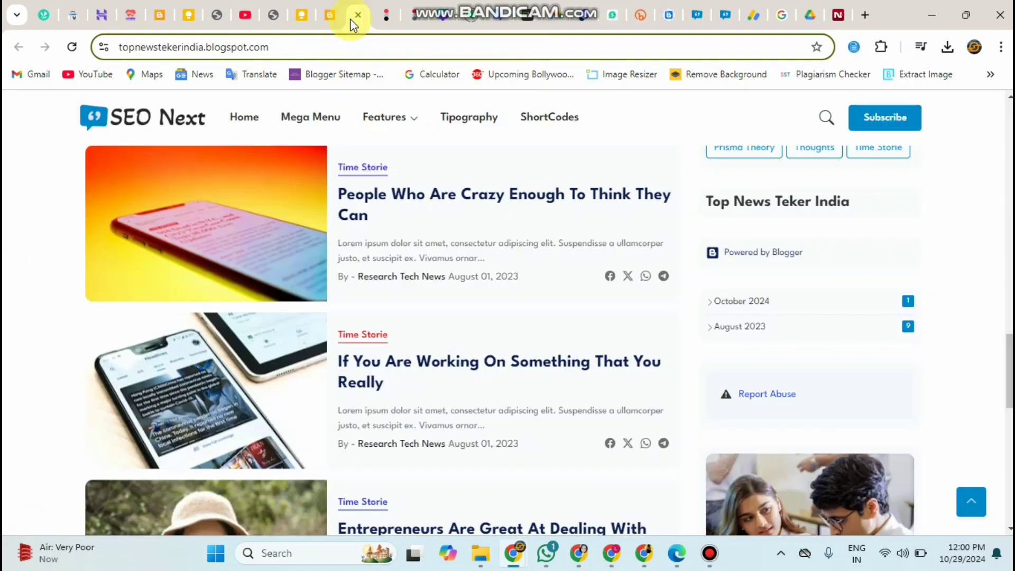
{"action": "left_click", "coordinate": [1009, 383]}
{"action": "left_click_drag", "start_coordinate": [1009, 383], "coordinate": [1009, 219]}
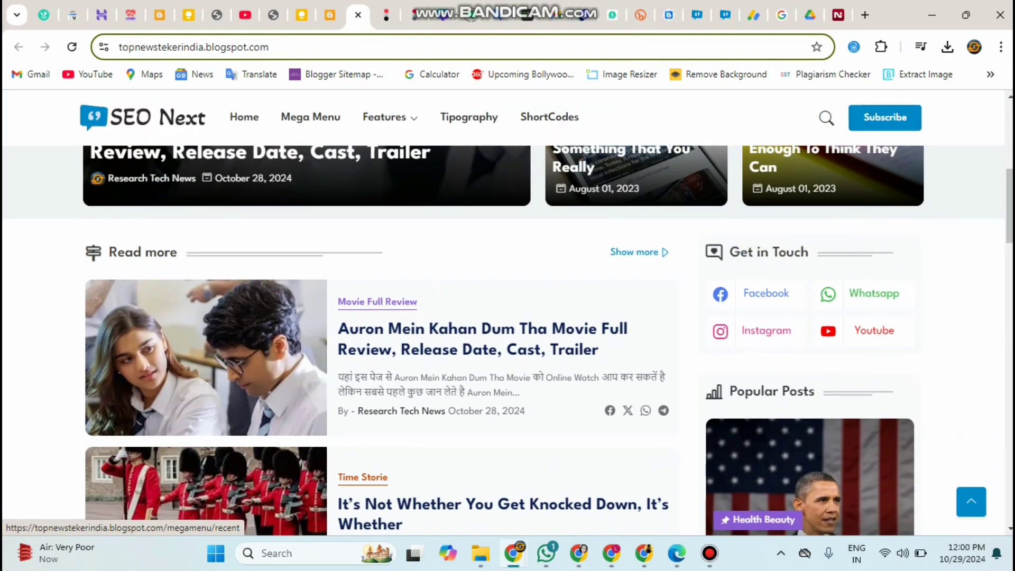
{"action": "left_click_drag", "start_coordinate": [1009, 220], "coordinate": [1009, 171]}
Add a Blog Search gadget titled Search This Blog to the layout's Sidebar Right section and save it.
{"action": "left_click", "coordinate": [327, 16]}
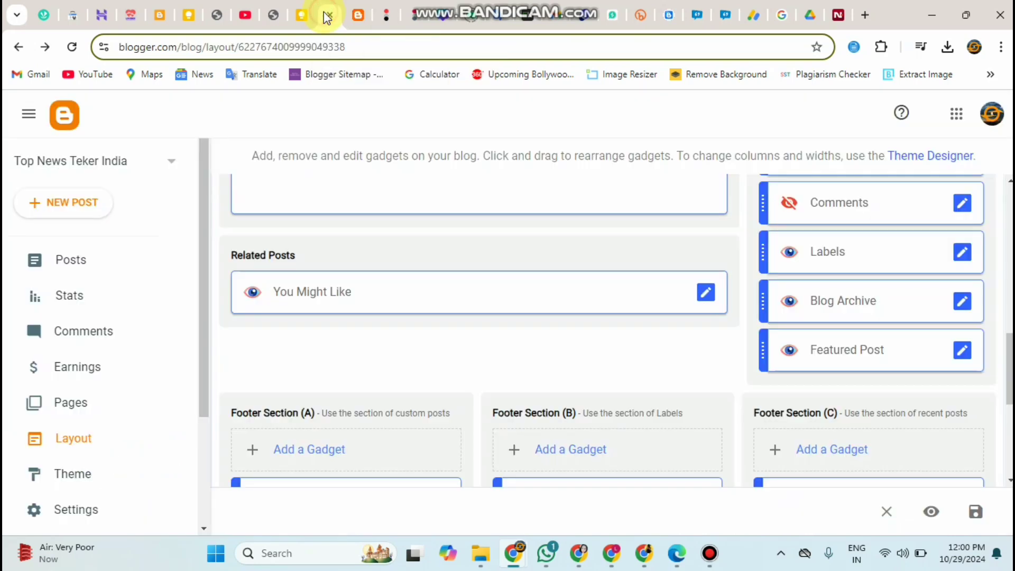
{"action": "scroll", "coordinate": [857, 339], "scroll_direction": "up", "scroll_amount": 5}
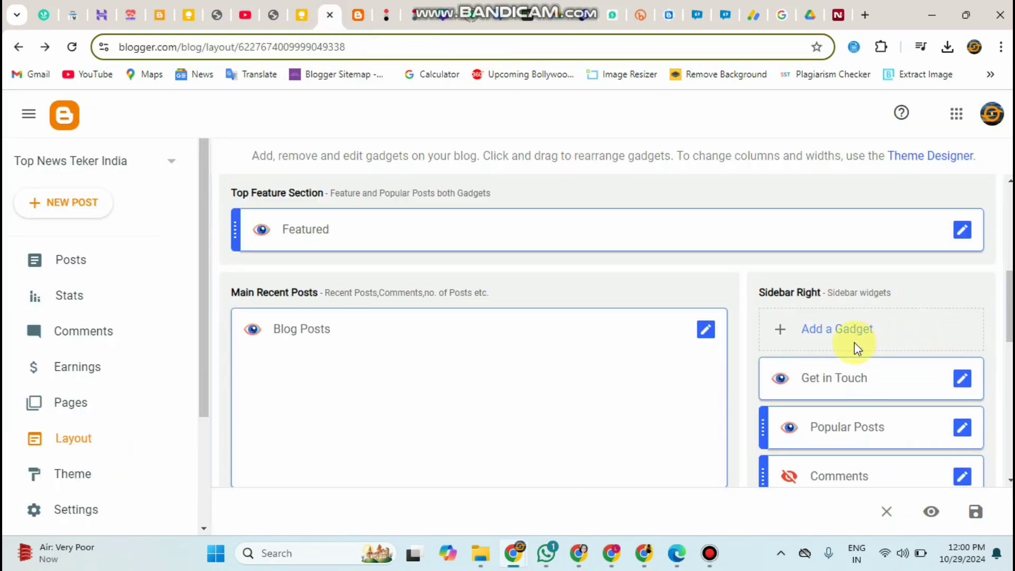
{"action": "left_click", "coordinate": [870, 337]}
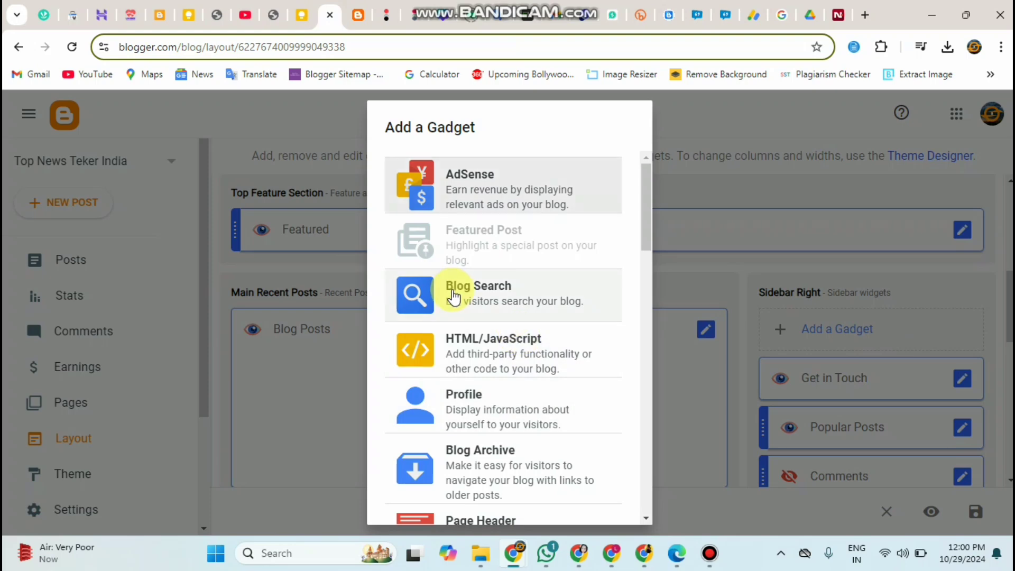
{"action": "left_click", "coordinate": [456, 298]}
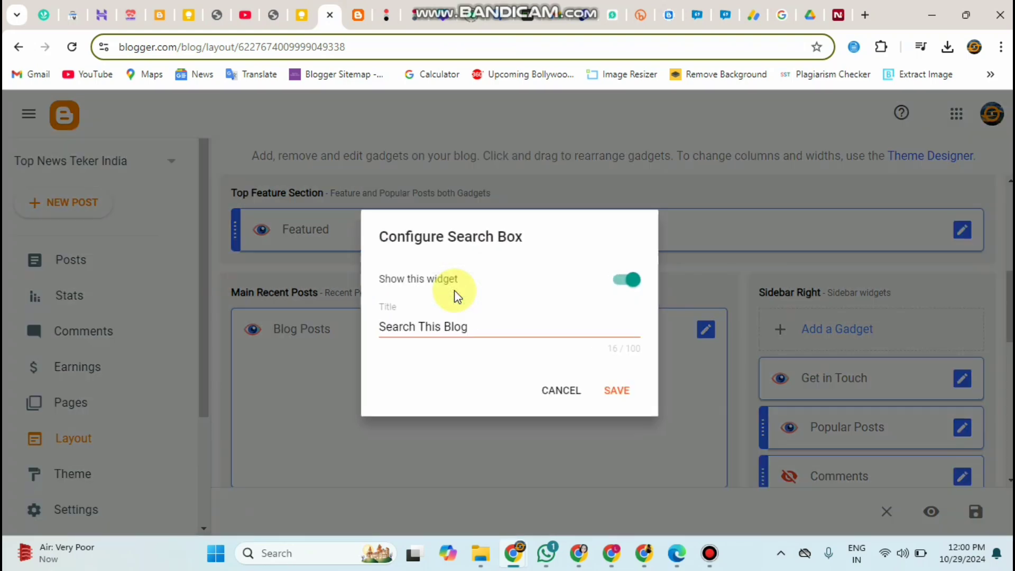
{"action": "left_click", "coordinate": [628, 391]}
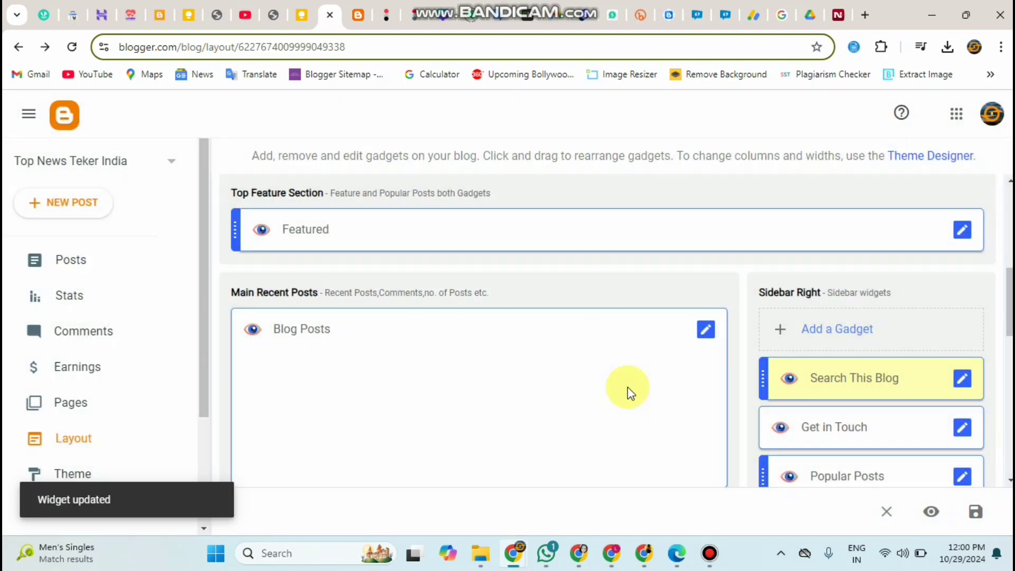
{"action": "left_click", "coordinate": [807, 338]}
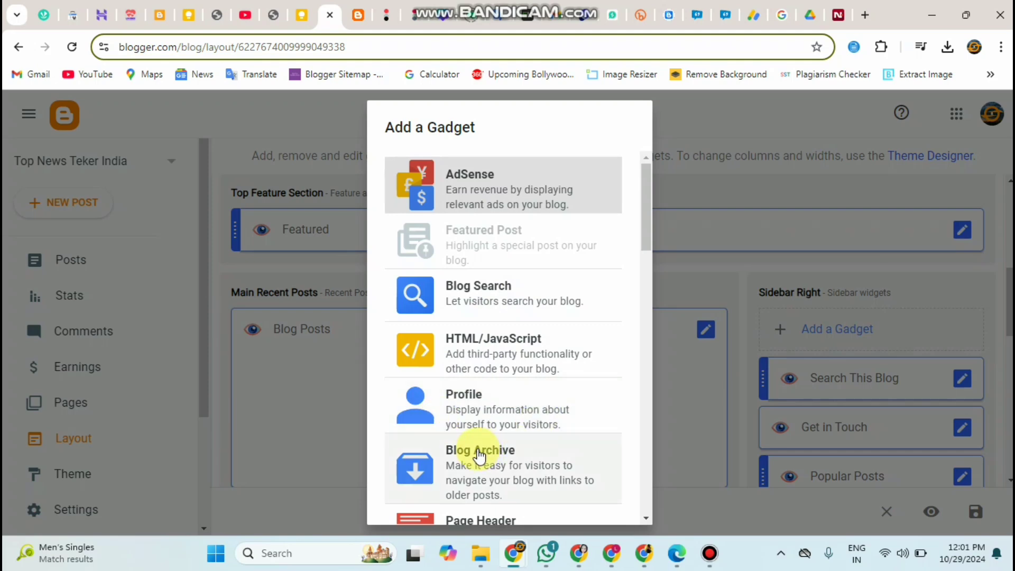
{"action": "left_click_drag", "start_coordinate": [643, 233], "coordinate": [658, 182]}
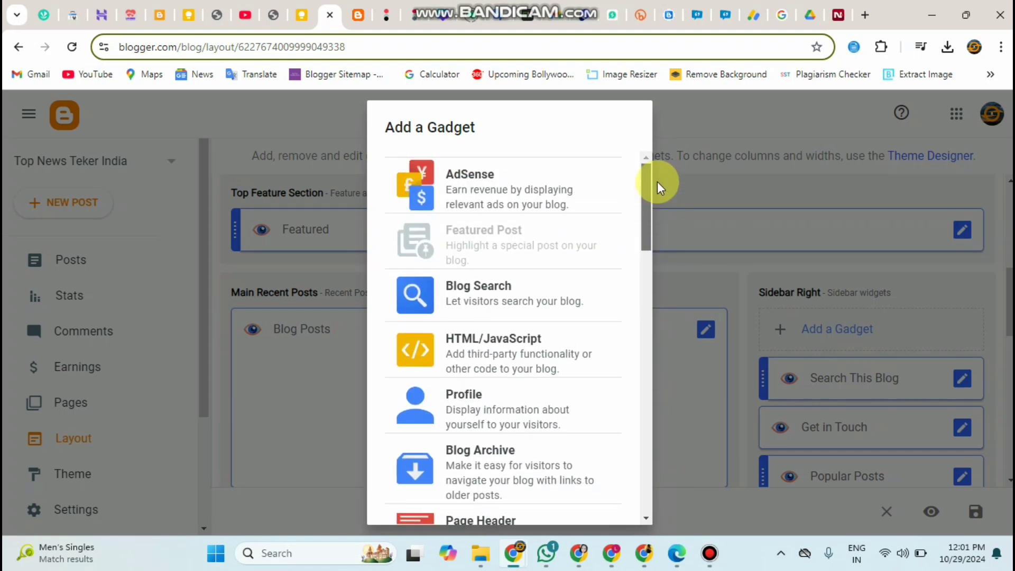
{"action": "left_click", "coordinate": [725, 180]}
{"action": "scroll", "coordinate": [608, 318], "scroll_direction": "down", "scroll_amount": 2}
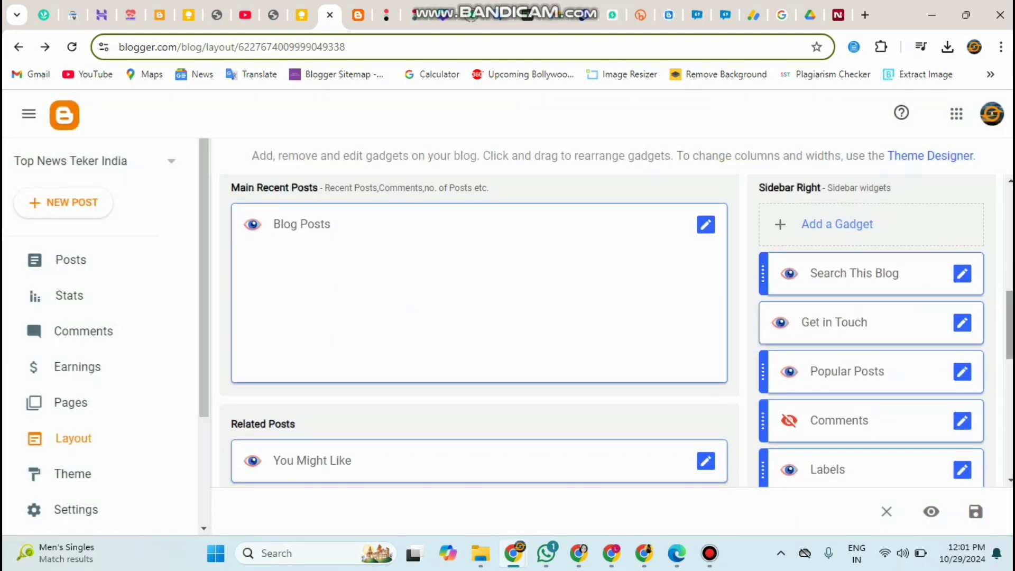
{"action": "mouse_move", "coordinate": [850, 261]}
{"action": "left_mouse_down"}
{"action": "mouse_move", "coordinate": [861, 462]}
{"action": "mouse_move", "coordinate": [838, 281]}
{"action": "mouse_move", "coordinate": [859, 287]}
{"action": "mouse_move", "coordinate": [856, 265]}
{"action": "left_mouse_up"}
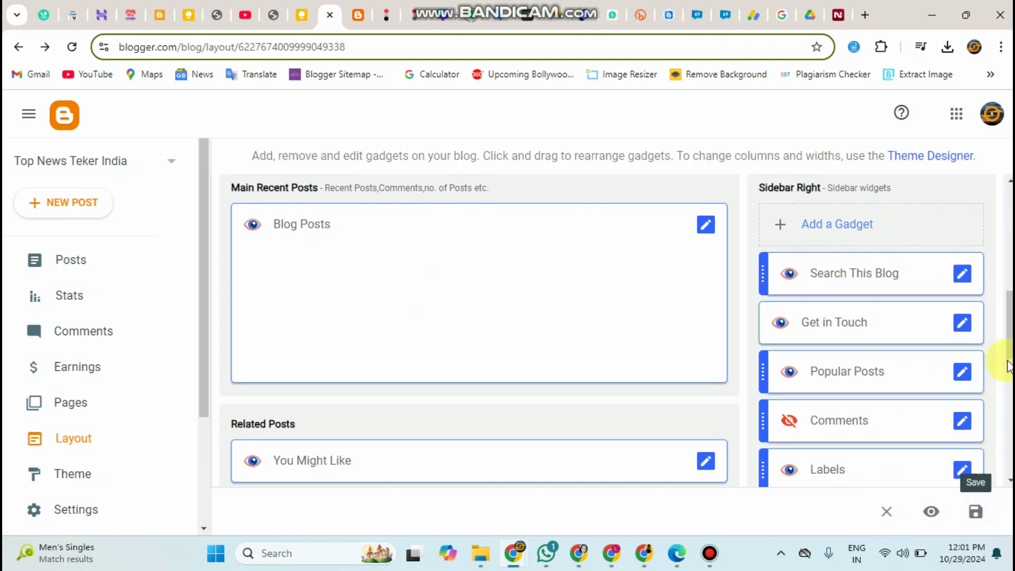
Reload the live blog's homepage and examine its sidebar from the search box down to the archive links.
{"action": "left_click_drag", "start_coordinate": [1011, 344], "coordinate": [1011, 239]}
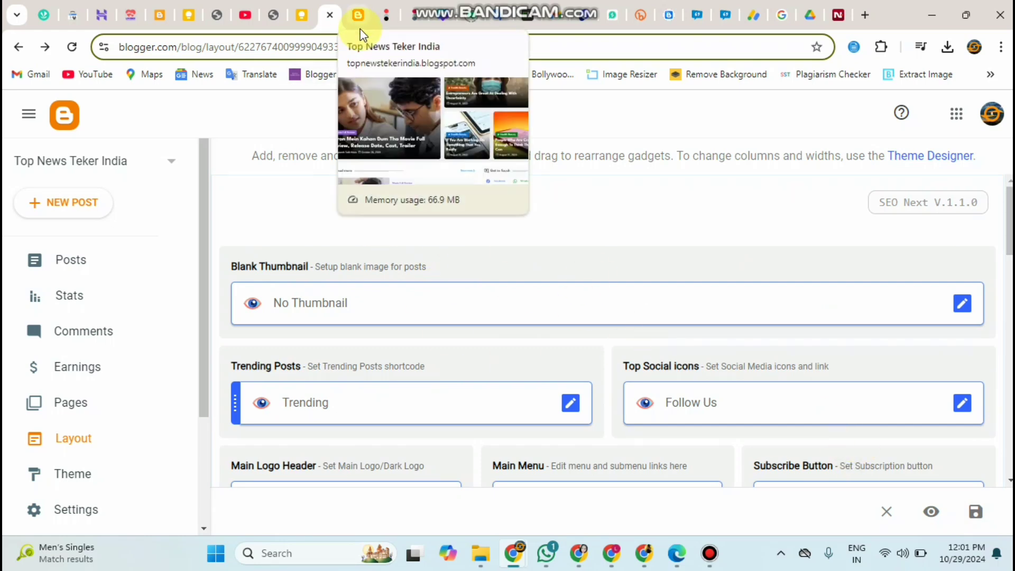
{"action": "mouse_move", "coordinate": [1011, 224]}
{"action": "left_mouse_down"}
{"action": "mouse_move", "coordinate": [1011, 346]}
{"action": "mouse_move", "coordinate": [1011, 212]}
{"action": "left_mouse_up"}
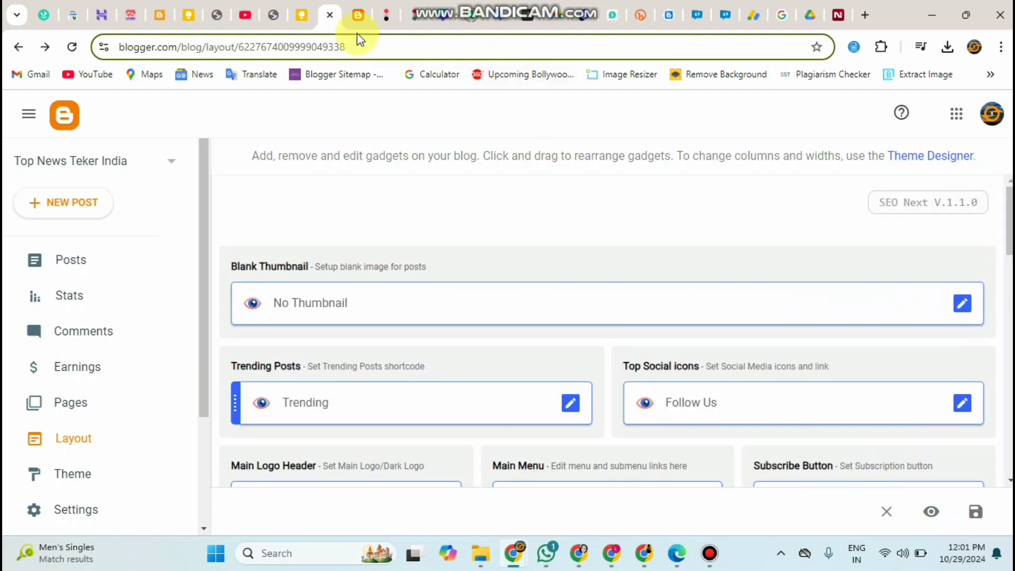
{"action": "left_click", "coordinate": [358, 16]}
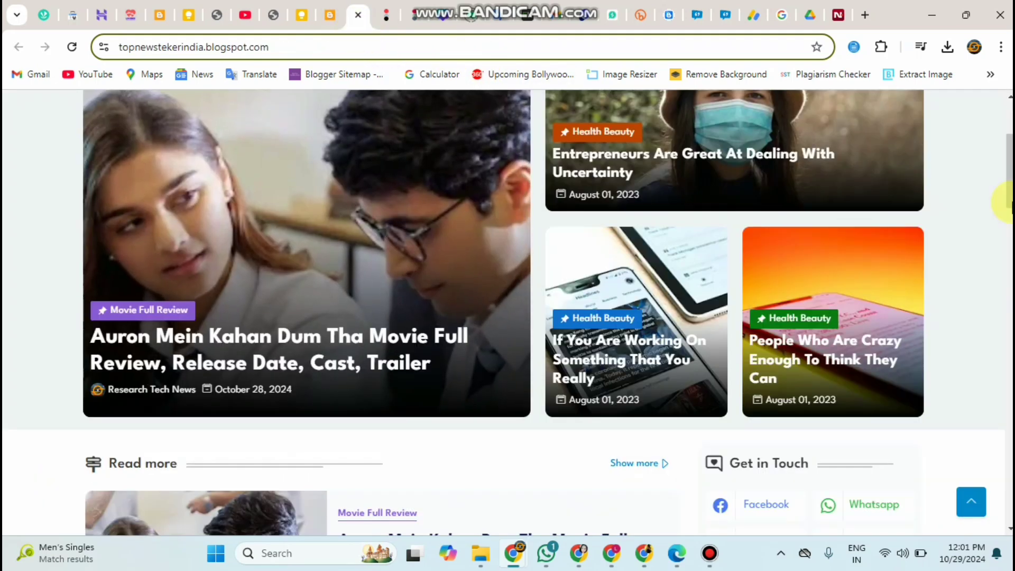
{"action": "scroll", "coordinate": [94, 119], "scroll_direction": "up", "scroll_amount": 3}
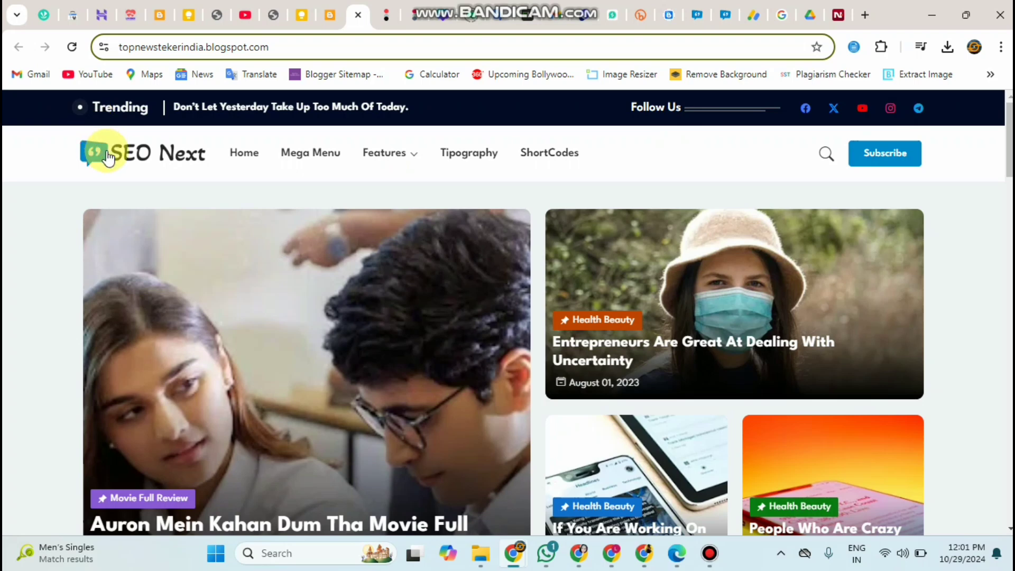
{"action": "left_click", "coordinate": [108, 157]}
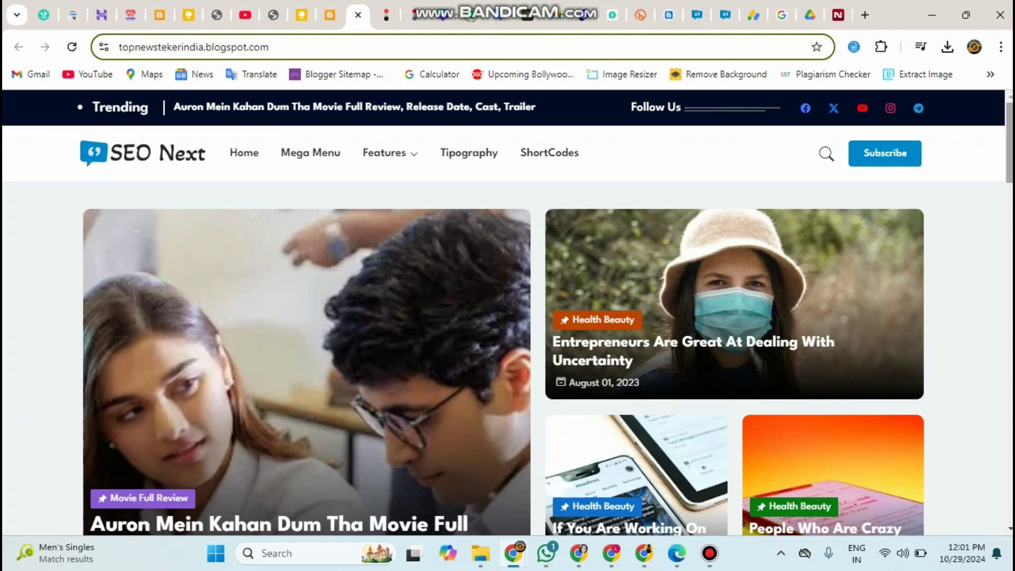
{"action": "scroll", "coordinate": [798, 295], "scroll_direction": "down", "scroll_amount": 7}
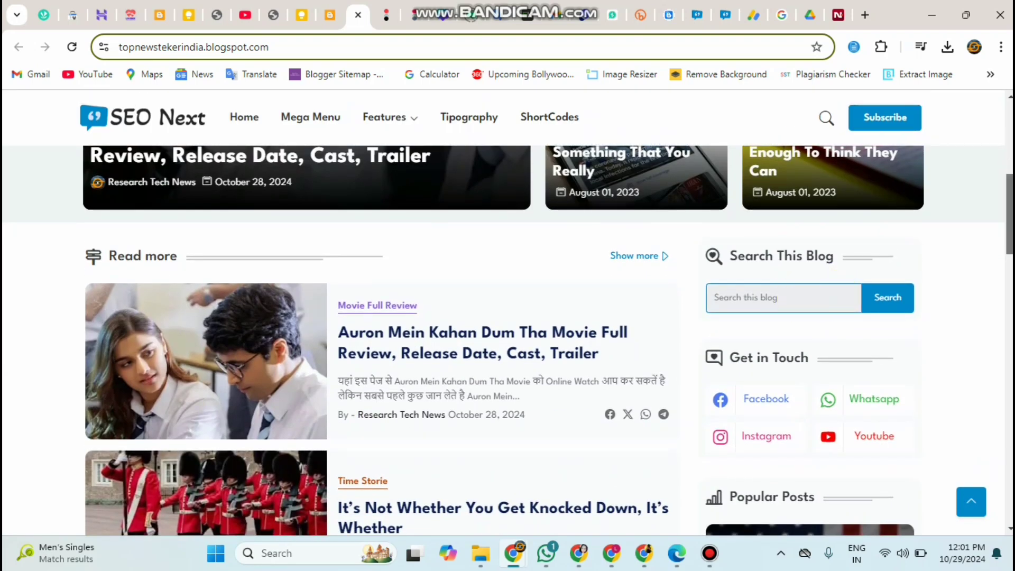
{"action": "scroll", "coordinate": [833, 243], "scroll_direction": "down", "scroll_amount": 3}
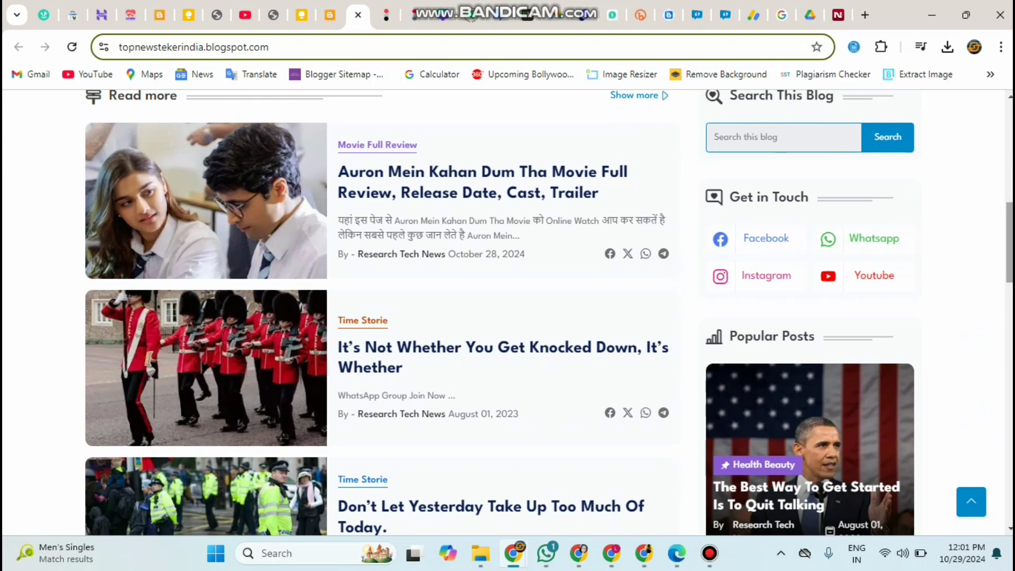
{"action": "scroll", "coordinate": [1005, 274], "scroll_direction": "down", "scroll_amount": 4}
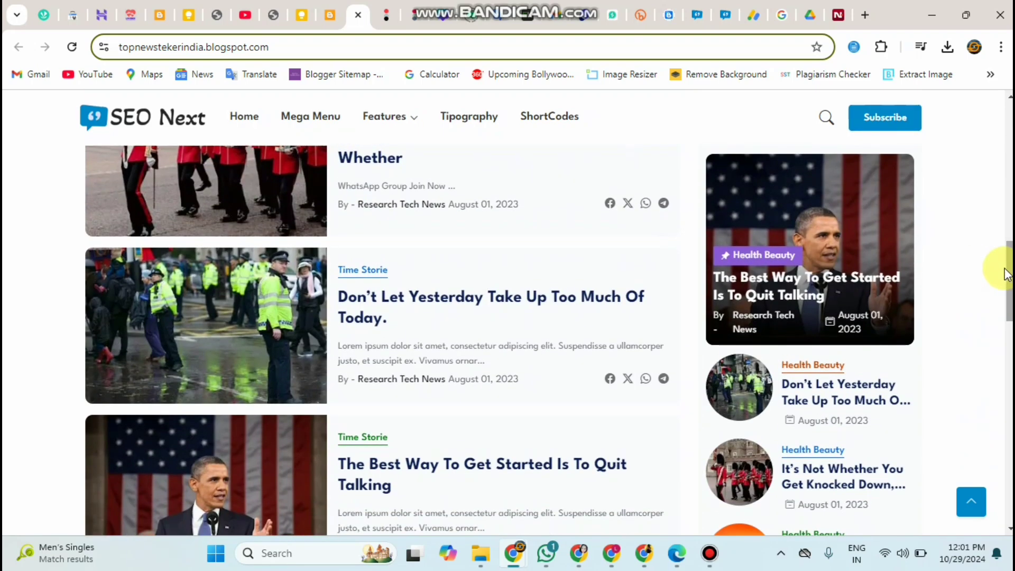
{"action": "scroll", "coordinate": [1005, 274], "scroll_direction": "down", "scroll_amount": 8}
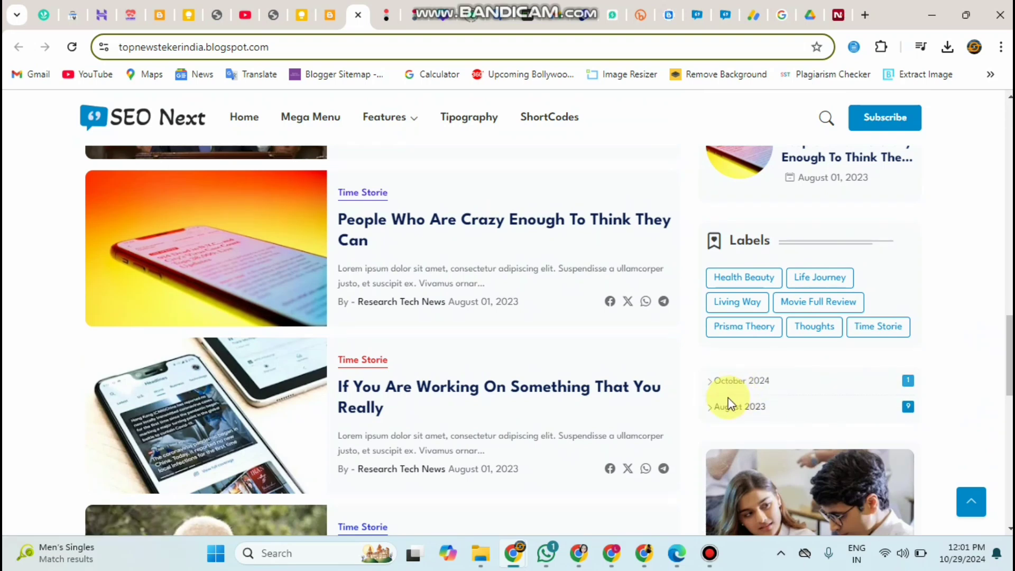
Remove the Blog Archive gadget from the Sidebar Right section of the Blogger layout.
{"action": "left_click", "coordinate": [330, 13]}
{"action": "scroll", "coordinate": [609, 330], "scroll_direction": "down", "scroll_amount": 15}
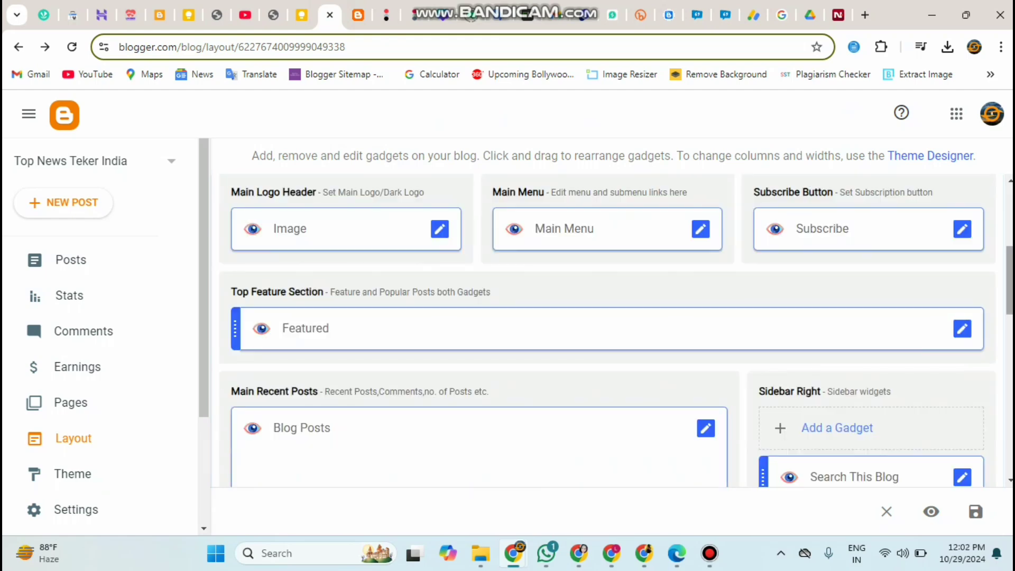
{"action": "left_click_drag", "start_coordinate": [1010, 374], "coordinate": [1011, 372]}
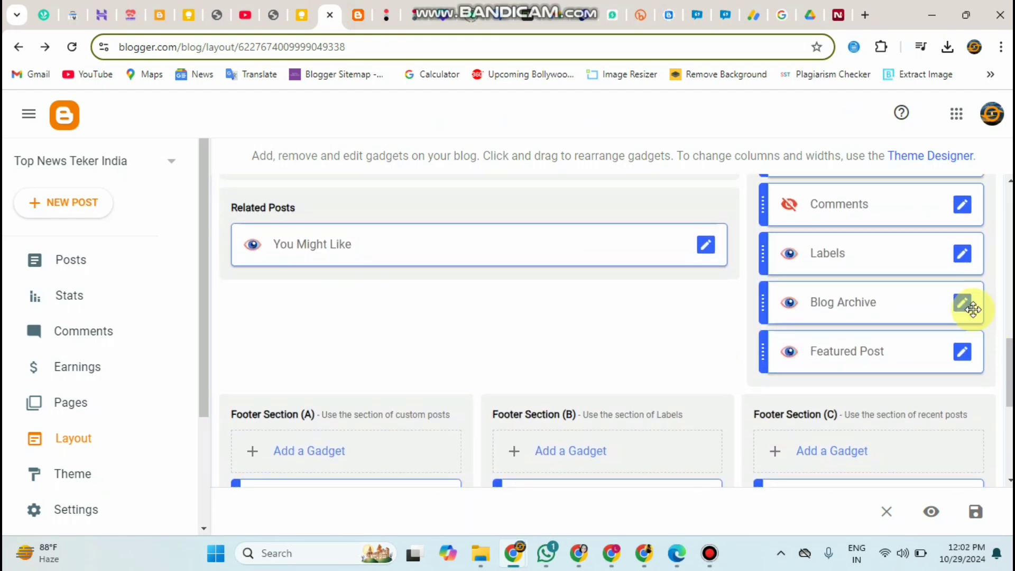
{"action": "left_click", "coordinate": [964, 303]}
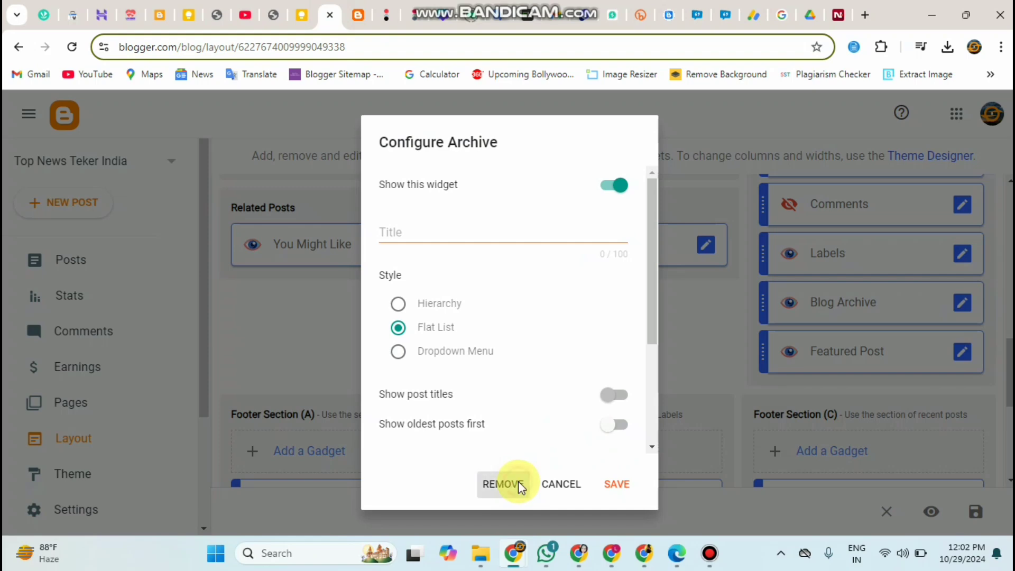
{"action": "left_click", "coordinate": [521, 488]}
{"action": "left_click", "coordinate": [615, 355]}
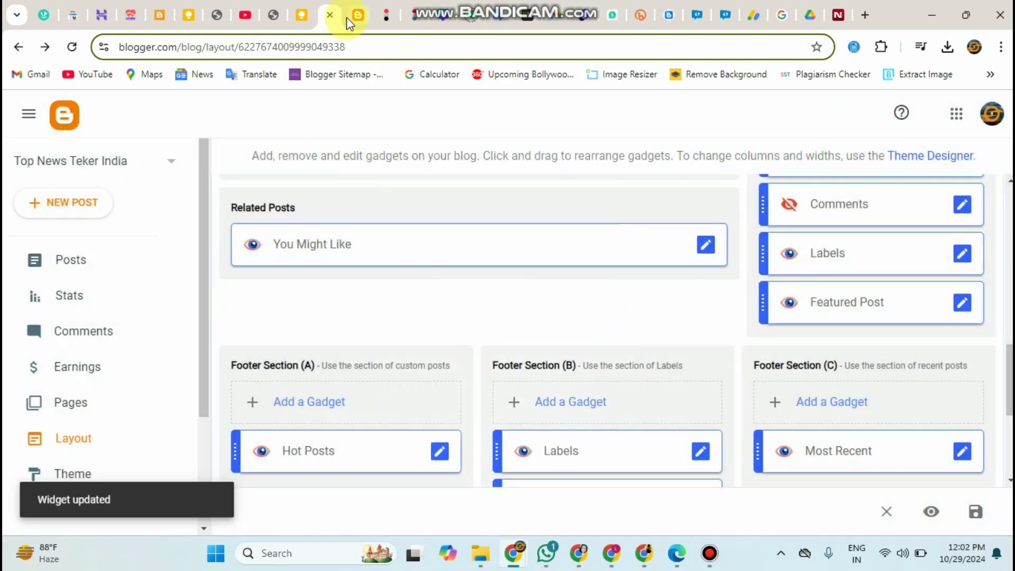
Refresh the live blog and check the sidebar below Labels, the footer and the header menu.
{"action": "left_click", "coordinate": [348, 18]}
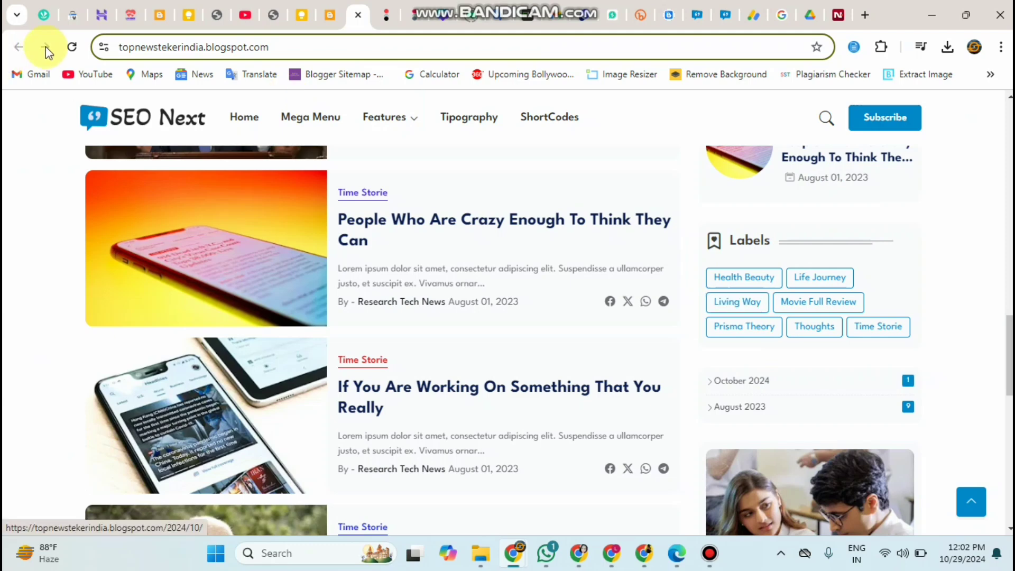
{"action": "left_click", "coordinate": [71, 48]}
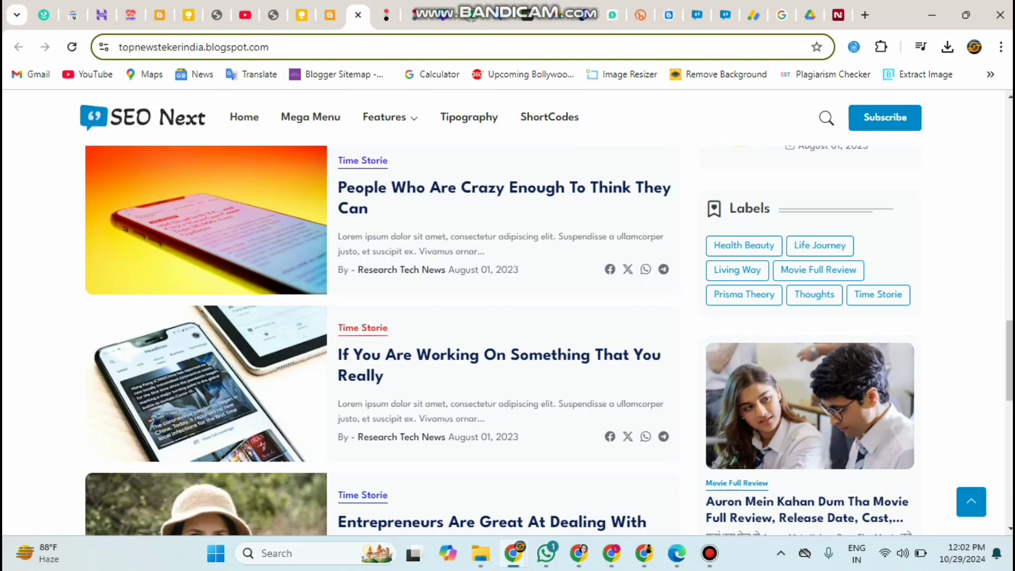
{"action": "scroll", "coordinate": [507, 312], "scroll_direction": "down", "scroll_amount": 15}
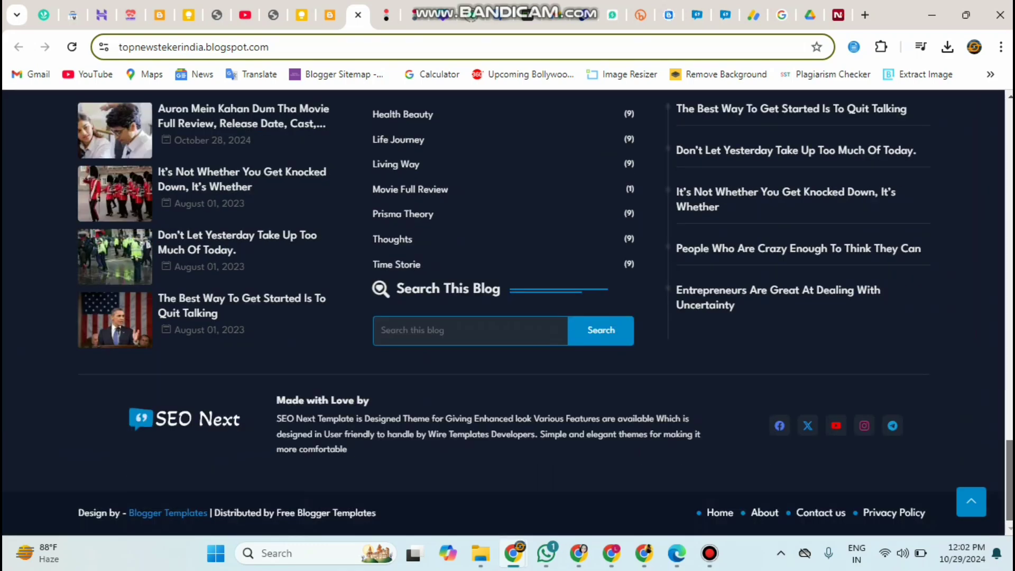
{"action": "scroll", "coordinate": [508, 312], "scroll_direction": "up", "scroll_amount": 15}
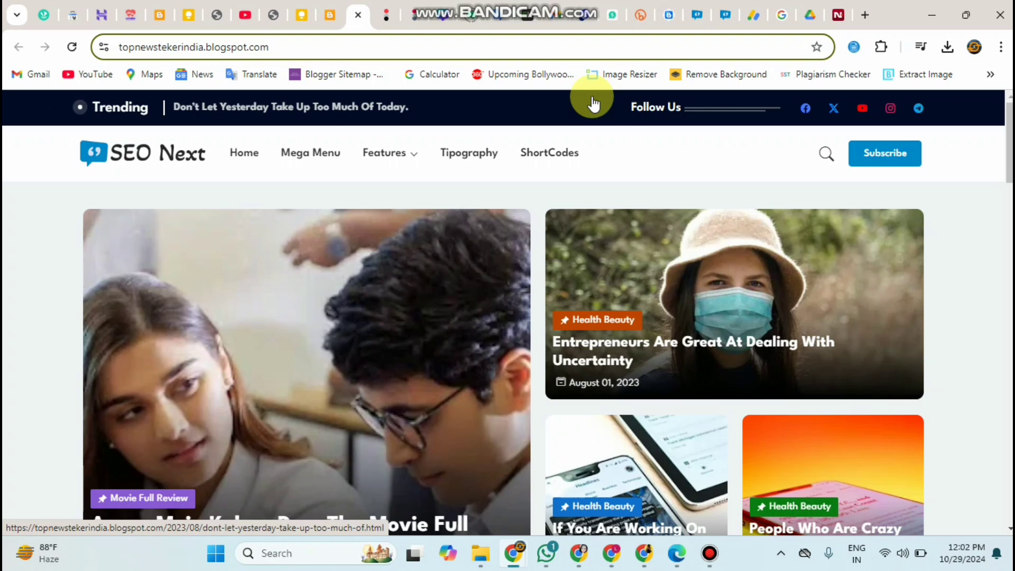
{"action": "left_click", "coordinate": [388, 159]}
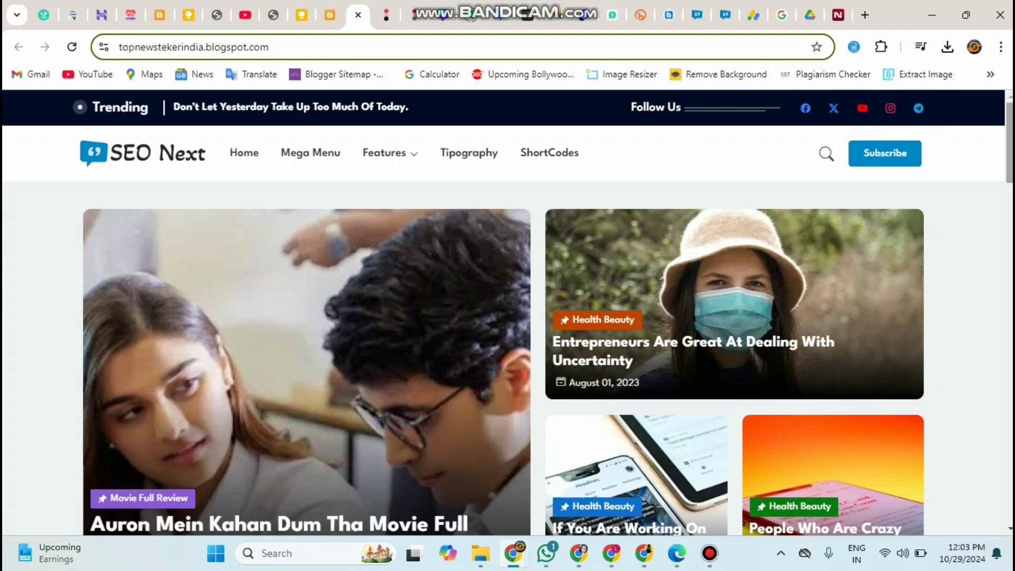
Review the live blog's homepage down to the footer, checking the Made with Love by text and the Design by credit line.
{"action": "scroll", "coordinate": [508, 313], "scroll_direction": "down", "scroll_amount": 5}
{"action": "scroll", "coordinate": [775, 254], "scroll_direction": "down", "scroll_amount": 5}
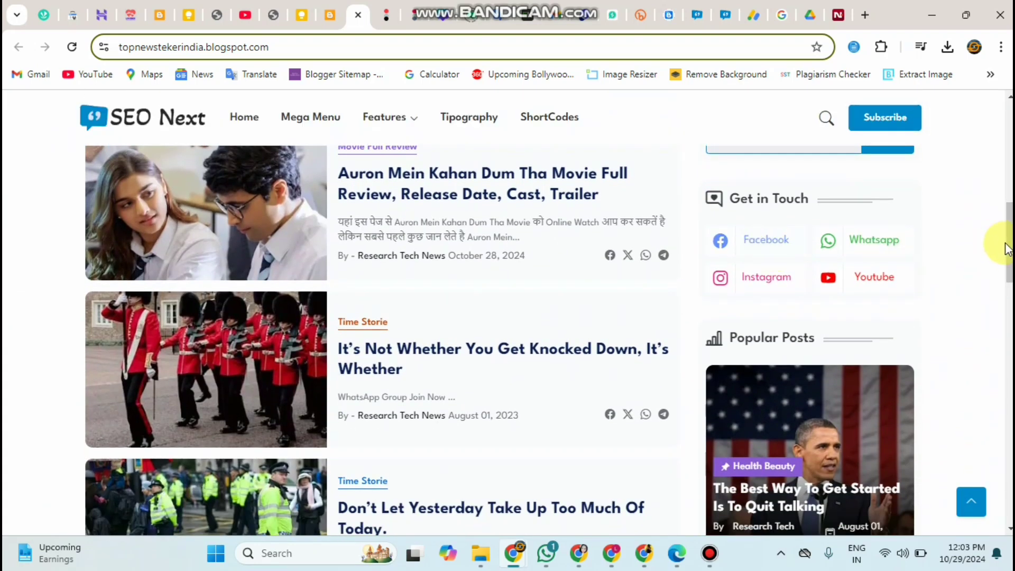
{"action": "left_click_drag", "start_coordinate": [1011, 248], "coordinate": [1012, 361]}
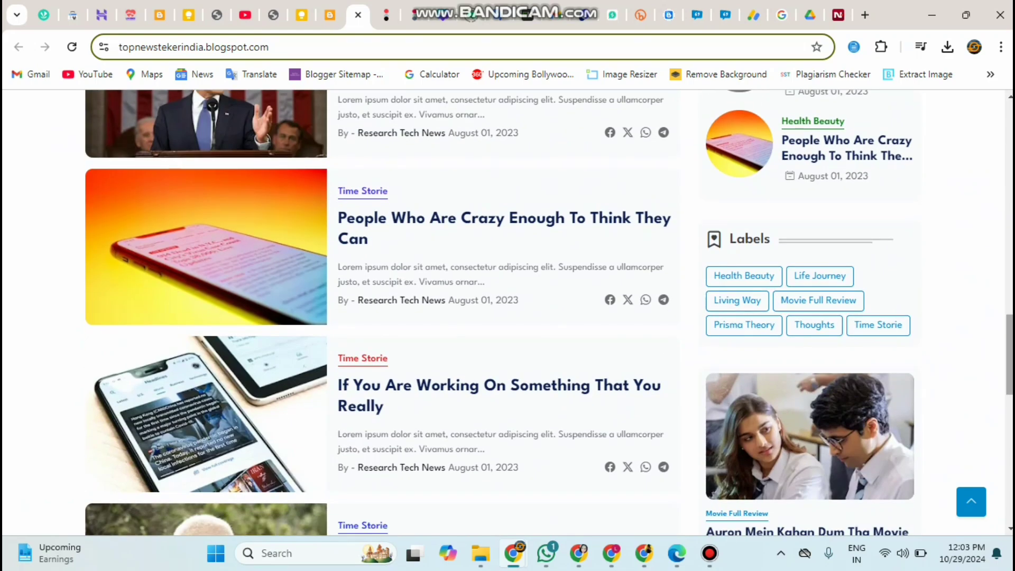
{"action": "scroll", "coordinate": [508, 313], "scroll_direction": "down", "scroll_amount": 8}
{"action": "scroll", "coordinate": [508, 313], "scroll_direction": "down", "scroll_amount": 5}
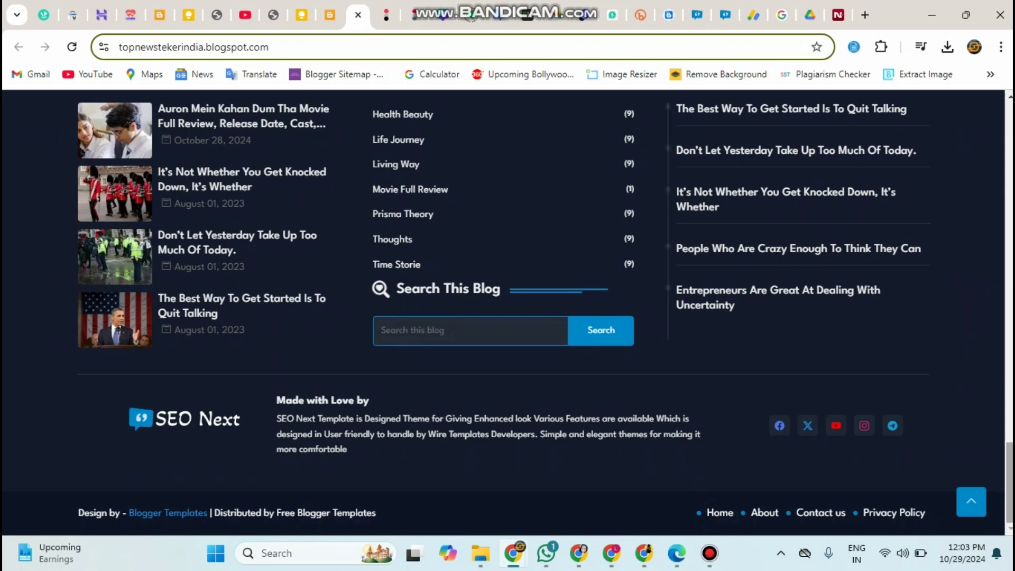
{"action": "left_click", "coordinate": [281, 399]}
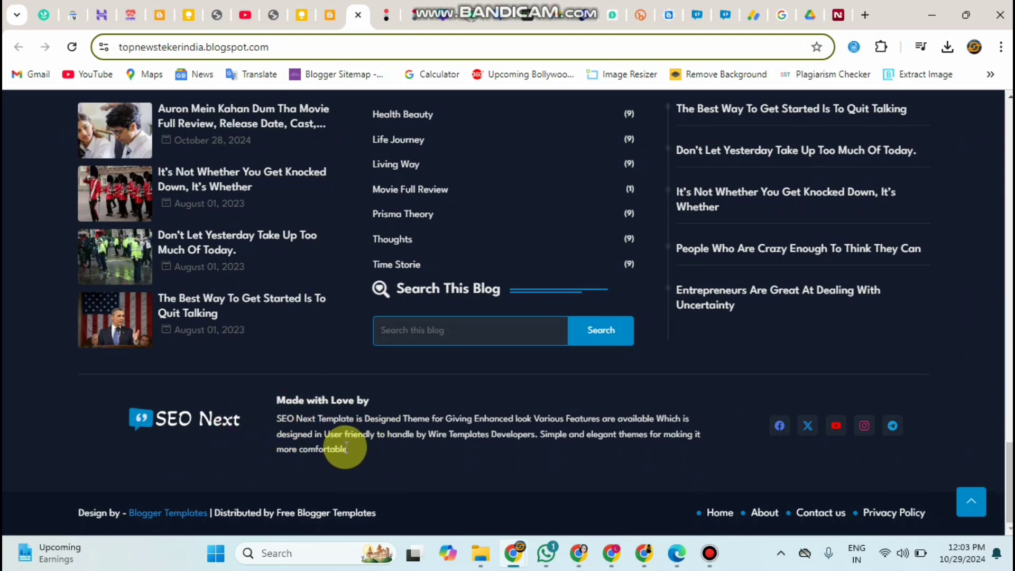
{"action": "left_click_drag", "start_coordinate": [346, 449], "coordinate": [277, 400]}
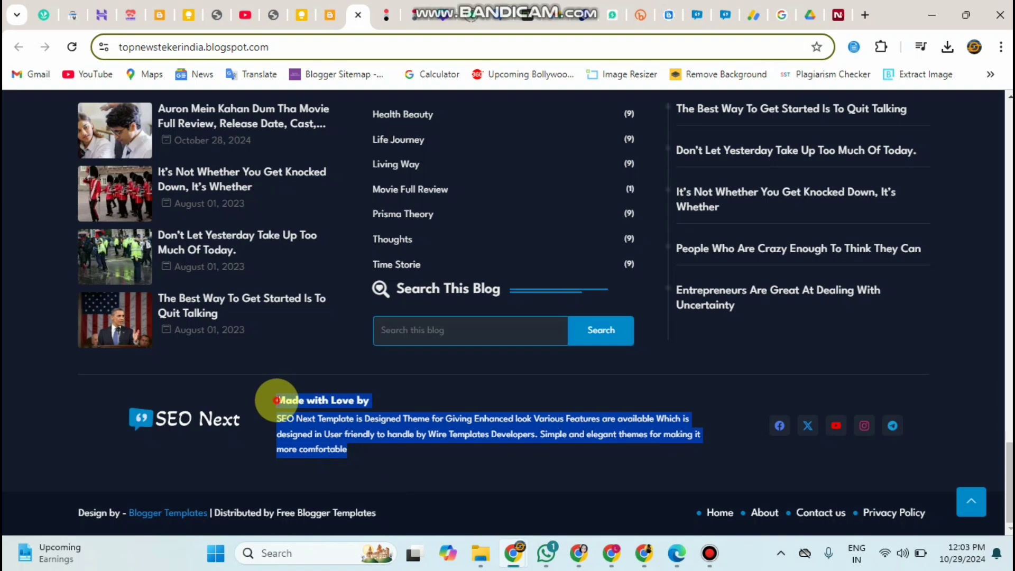
{"action": "left_click", "coordinate": [276, 400]}
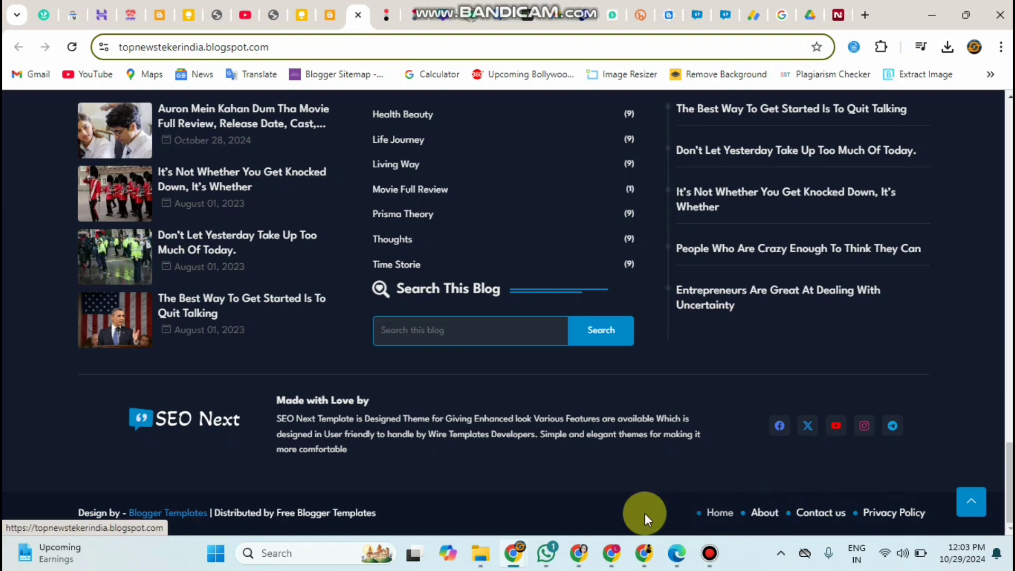
{"action": "left_click_drag", "start_coordinate": [376, 513], "coordinate": [56, 494]}
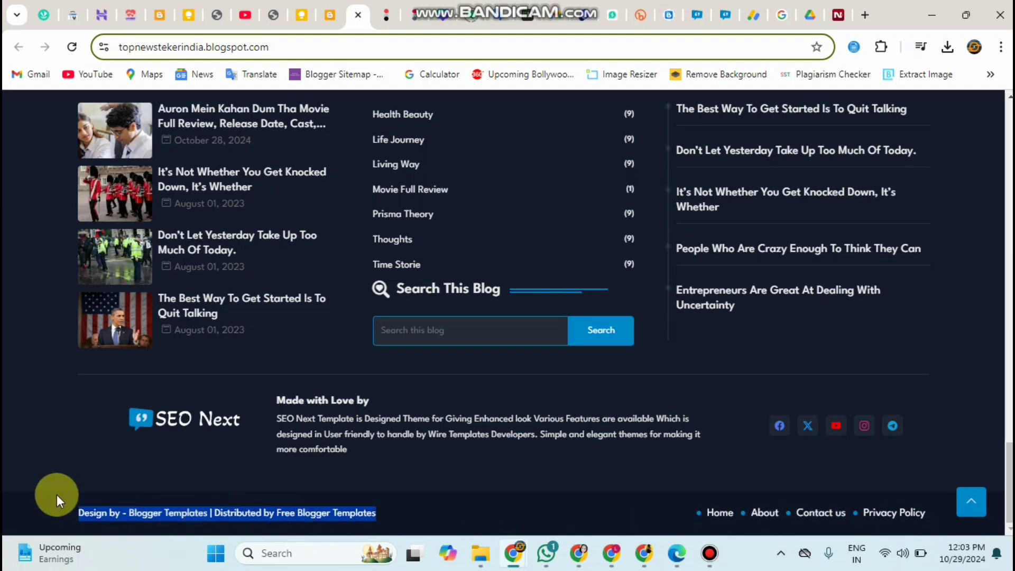
{"action": "left_click", "coordinate": [58, 501]}
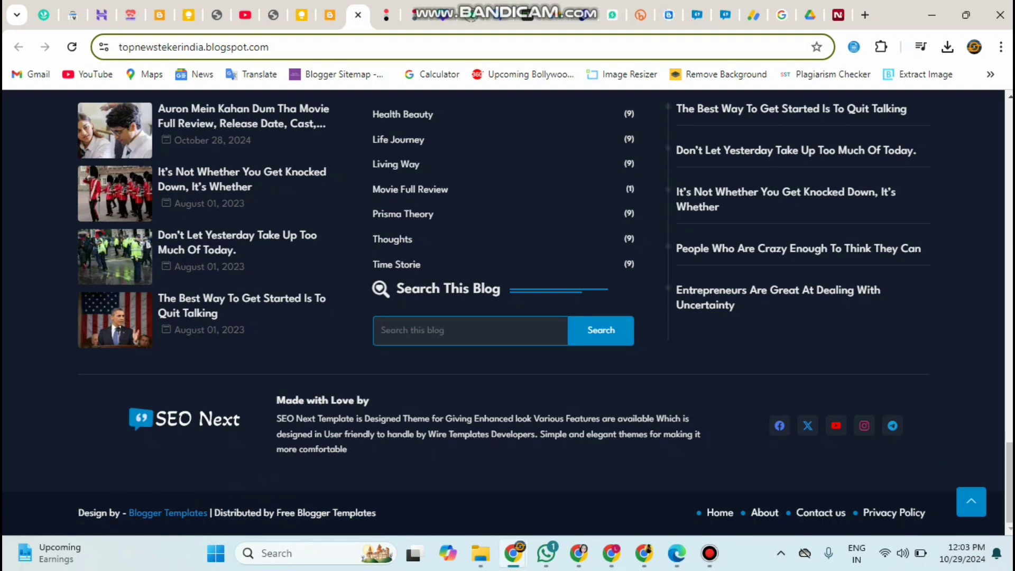
{"action": "left_click_drag", "start_coordinate": [1010, 484], "coordinate": [1010, 100]}
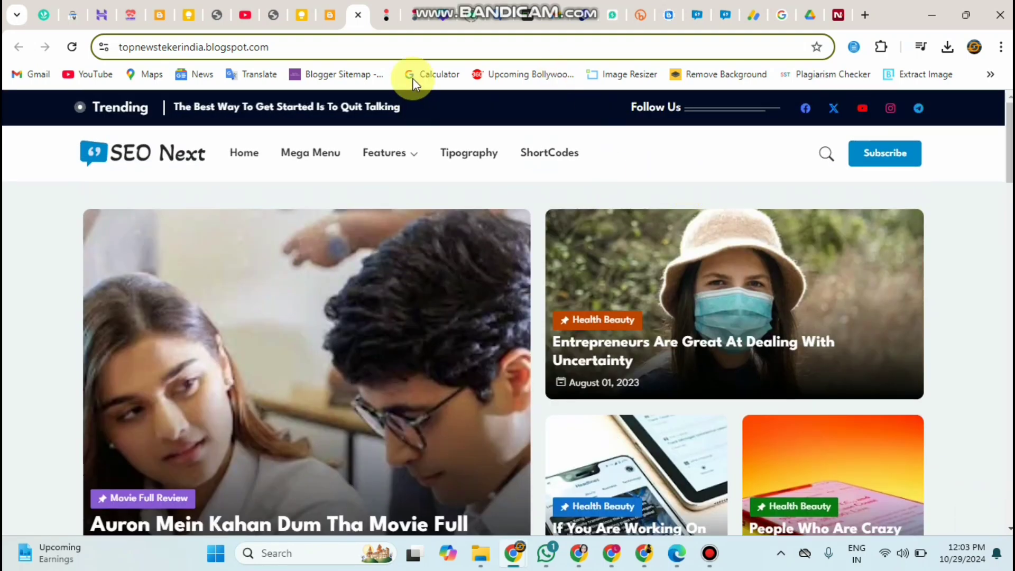
Switch to the open NDTV news site and examine its homepage header, banner advertisement and sidebar advertisement.
{"action": "left_click", "coordinate": [869, 19]}
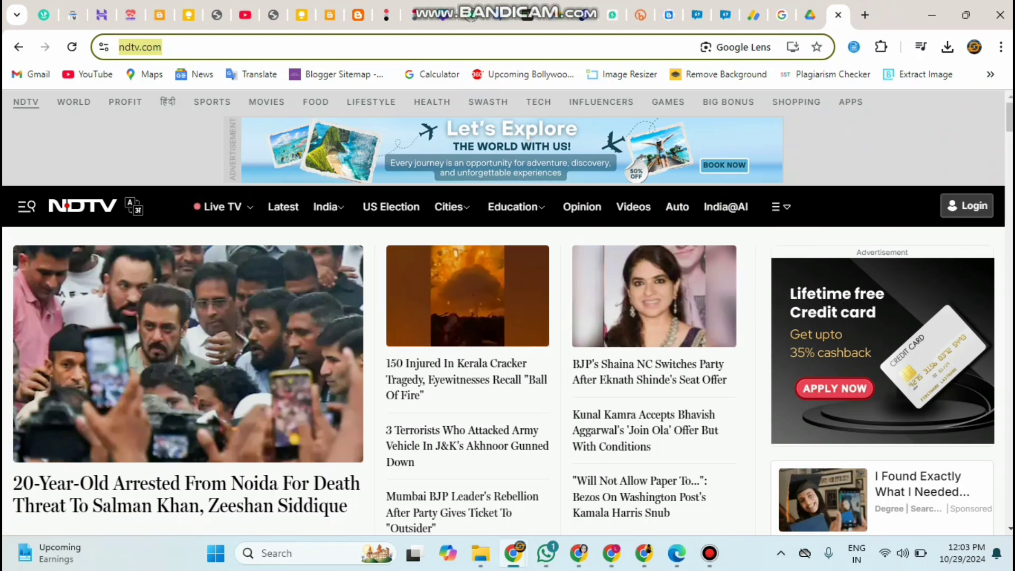
{"action": "left_click", "coordinate": [915, 254]}
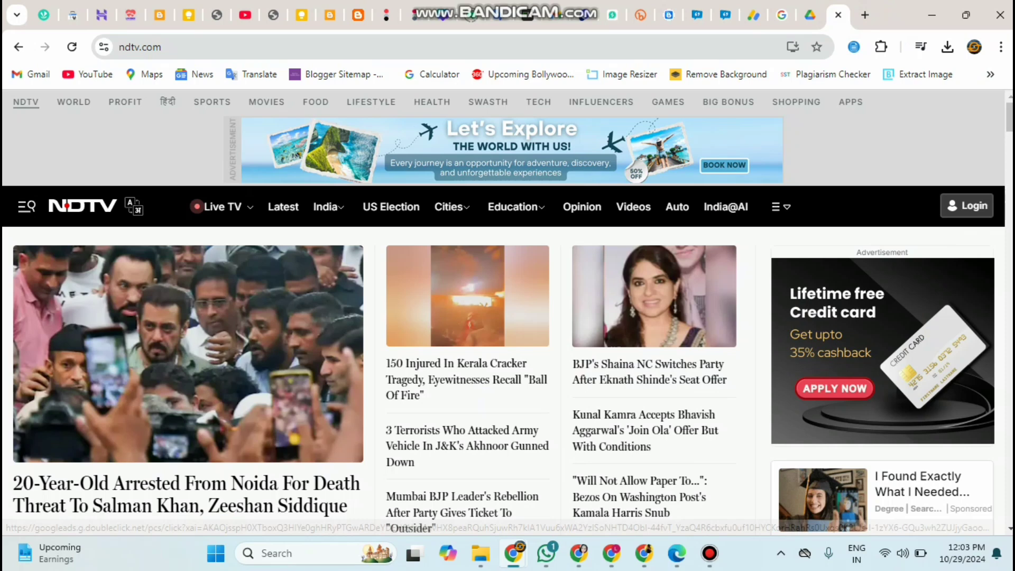
{"action": "scroll", "coordinate": [488, 198], "scroll_direction": "down", "scroll_amount": 1}
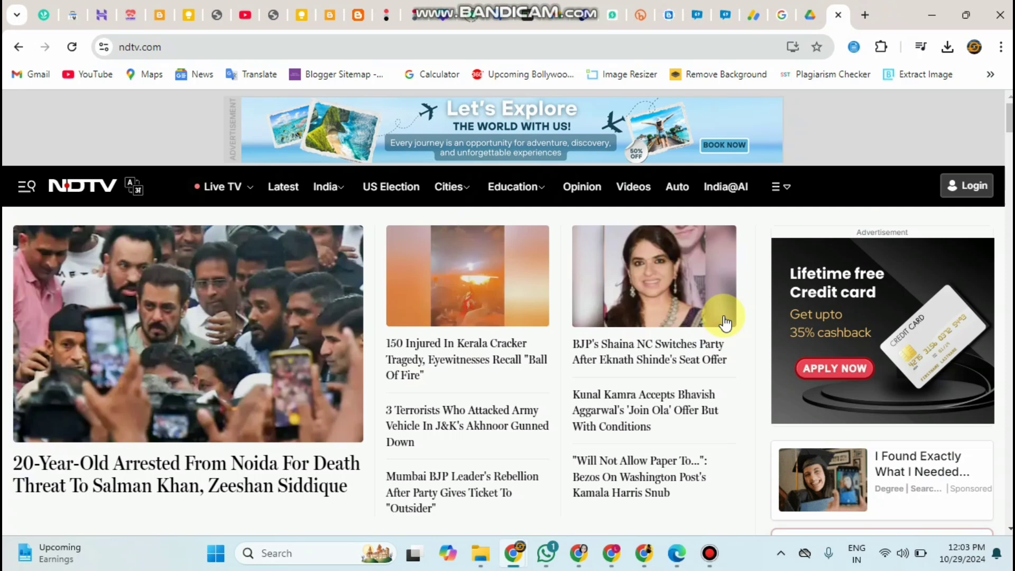
{"action": "scroll", "coordinate": [722, 318], "scroll_direction": "up", "scroll_amount": 1}
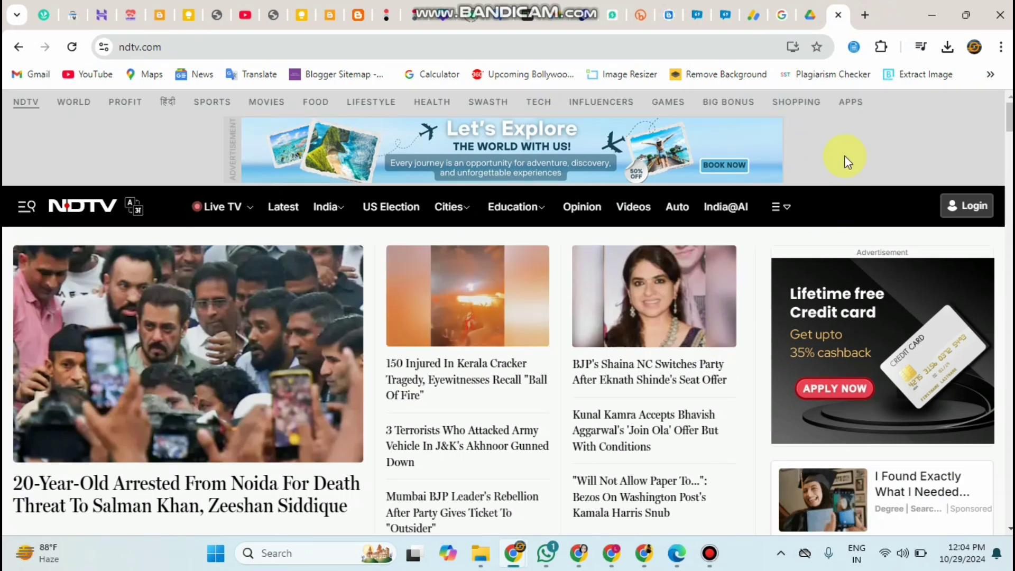
Go to researchtechnews.com and open the article Free Create Website And Earn Money With Blogger In Hindi.
{"action": "left_click", "coordinate": [552, 50]}
{"action": "key", "text": "ctrl+a"}
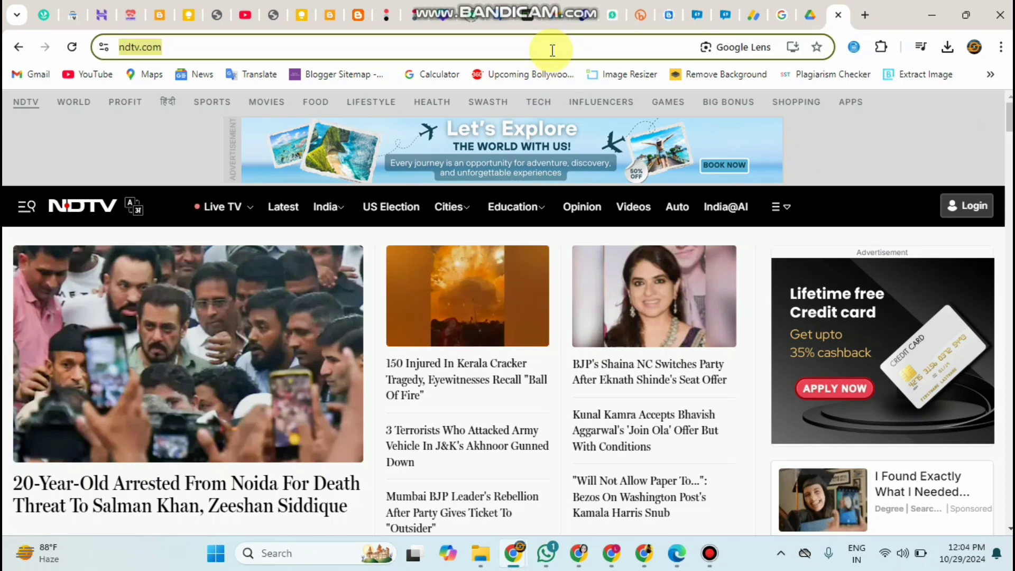
{"action": "type", "text": "researchtechnews"}
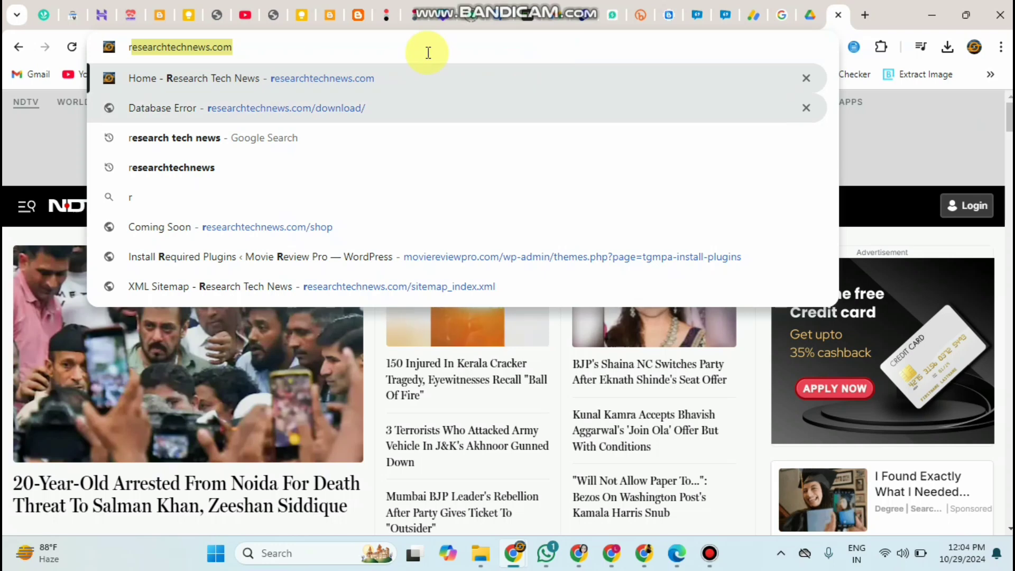
{"action": "key", "text": "Return"}
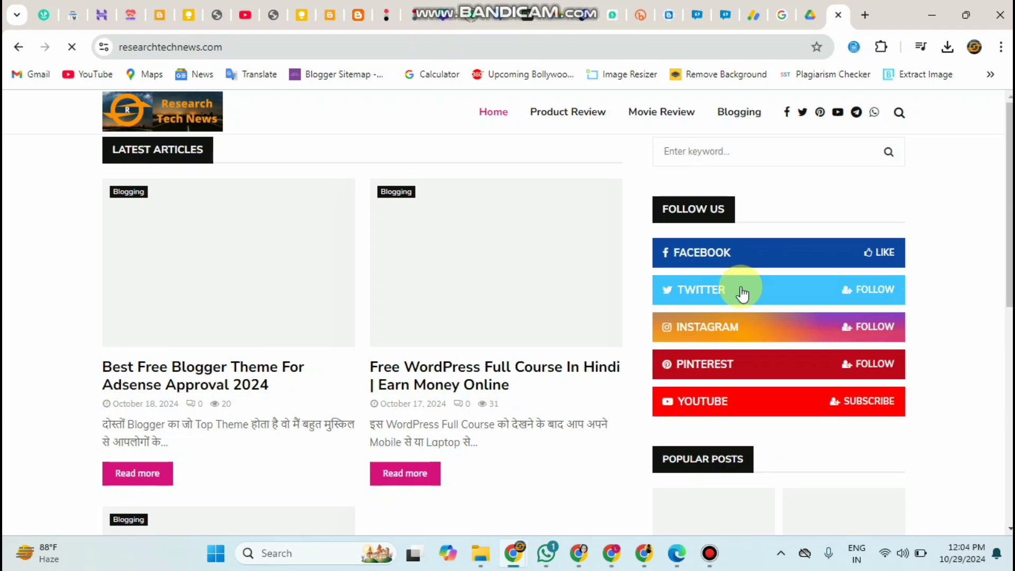
{"action": "scroll", "coordinate": [558, 333], "scroll_direction": "down", "scroll_amount": 6}
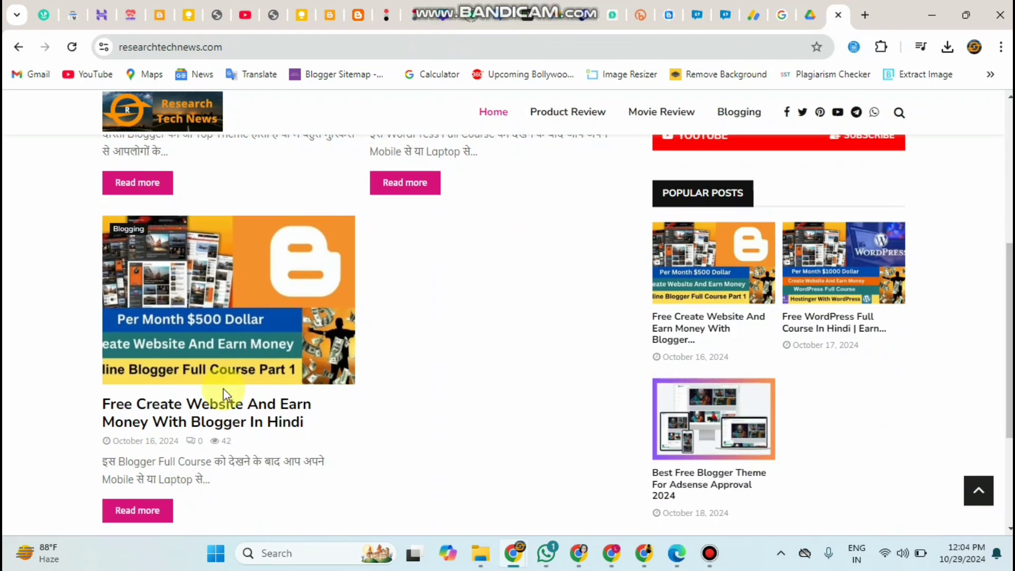
{"action": "left_click", "coordinate": [251, 344]}
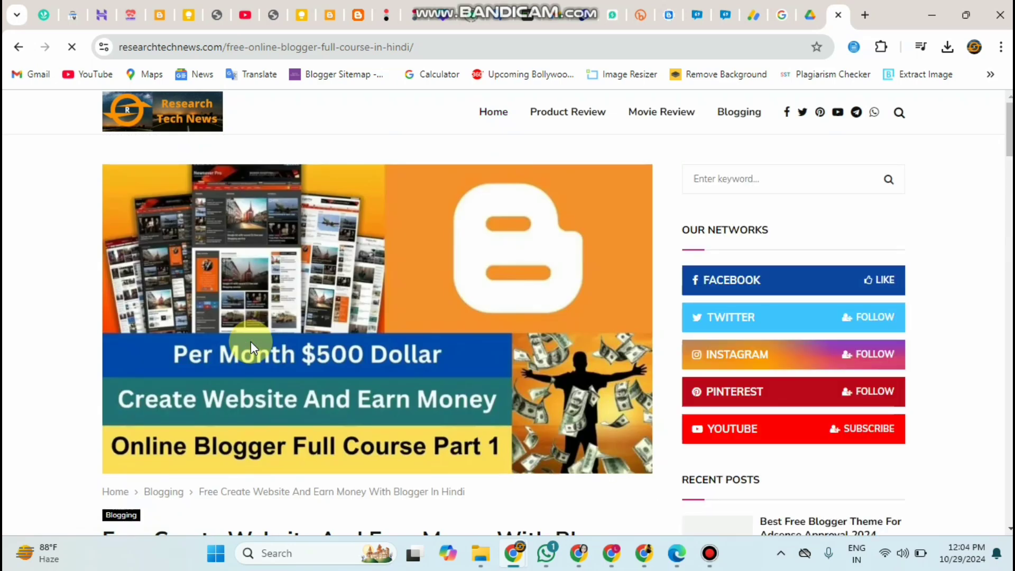
Read the article's introduction and its Blogger Website Live Earning Proof section with the embedded video.
{"action": "scroll", "coordinate": [508, 317], "scroll_direction": "down", "scroll_amount": 7}
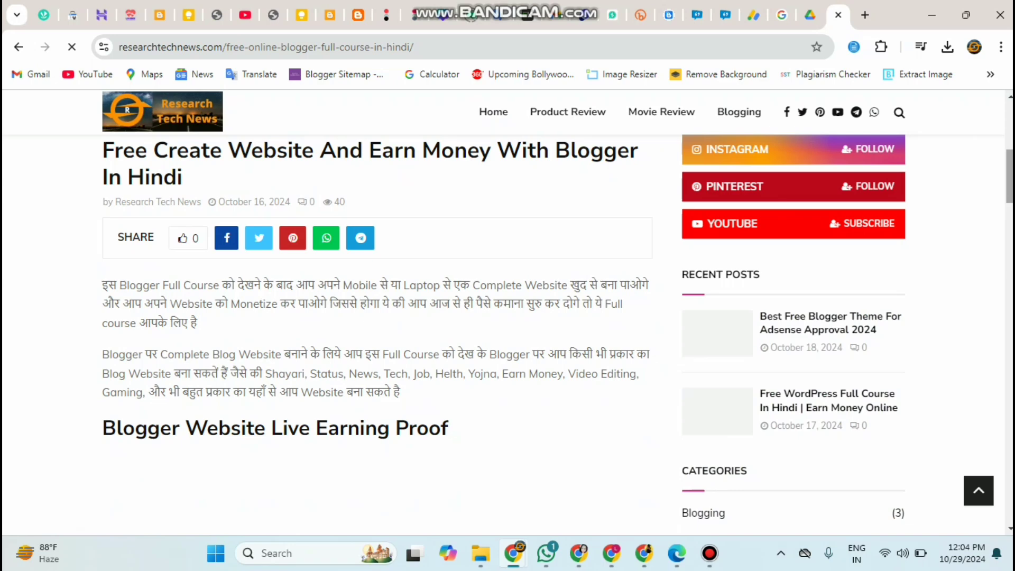
{"action": "scroll", "coordinate": [386, 226], "scroll_direction": "up", "scroll_amount": 7}
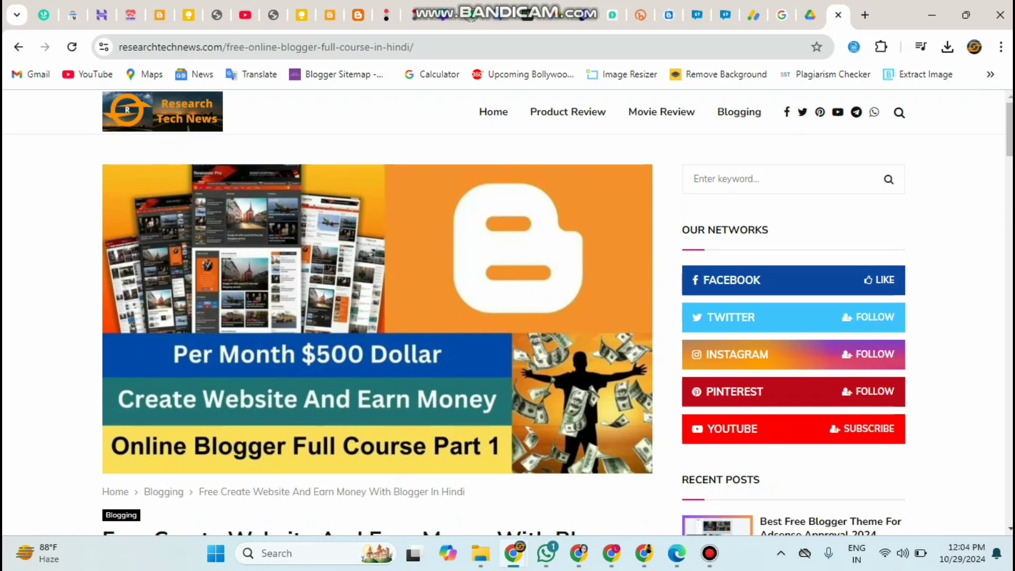
{"action": "scroll", "coordinate": [508, 317], "scroll_direction": "down", "scroll_amount": 10}
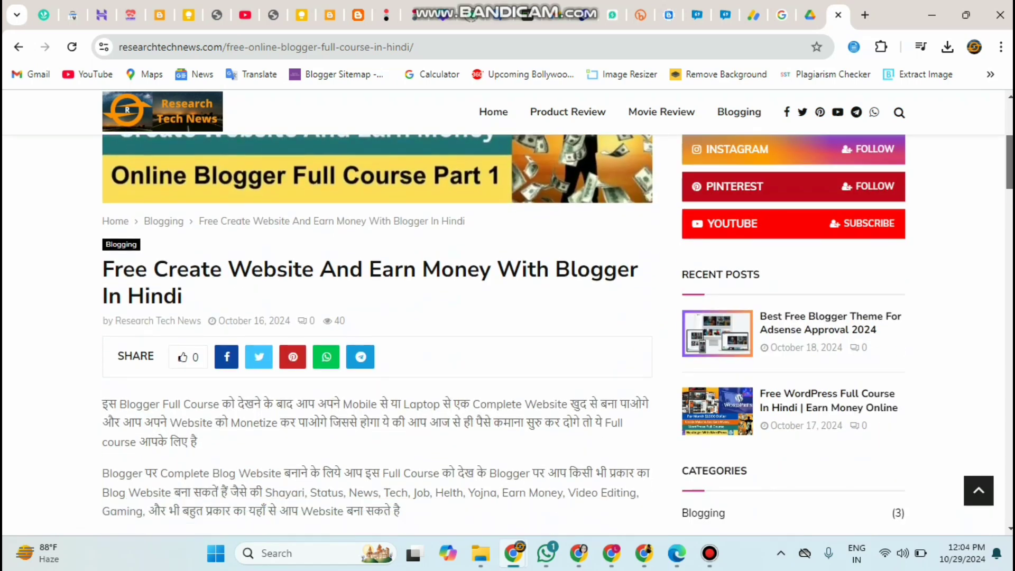
{"action": "scroll", "coordinate": [282, 255], "scroll_direction": "down", "scroll_amount": 1}
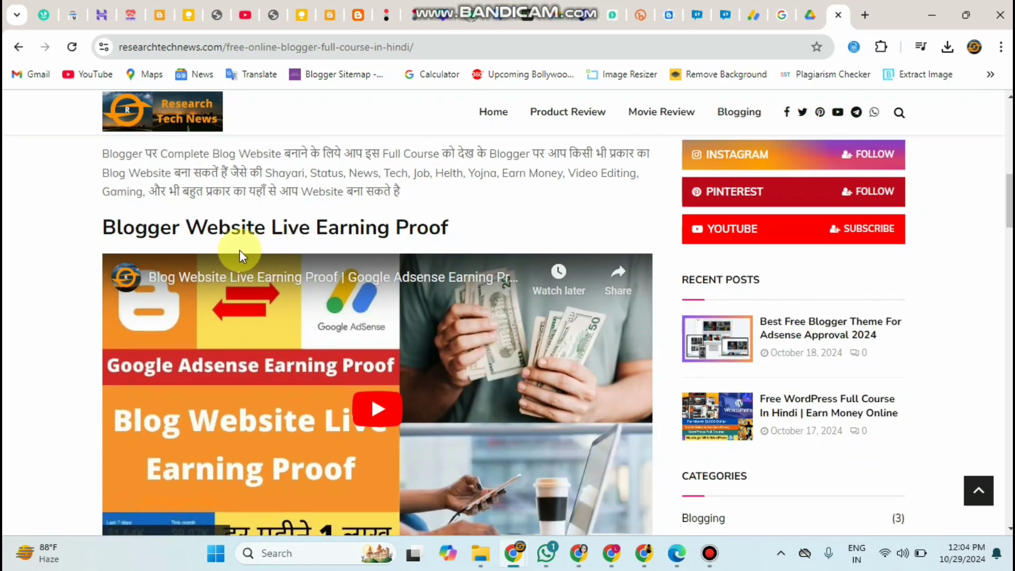
{"action": "left_click_drag", "start_coordinate": [449, 232], "coordinate": [102, 227]}
{"action": "left_click", "coordinate": [102, 227]}
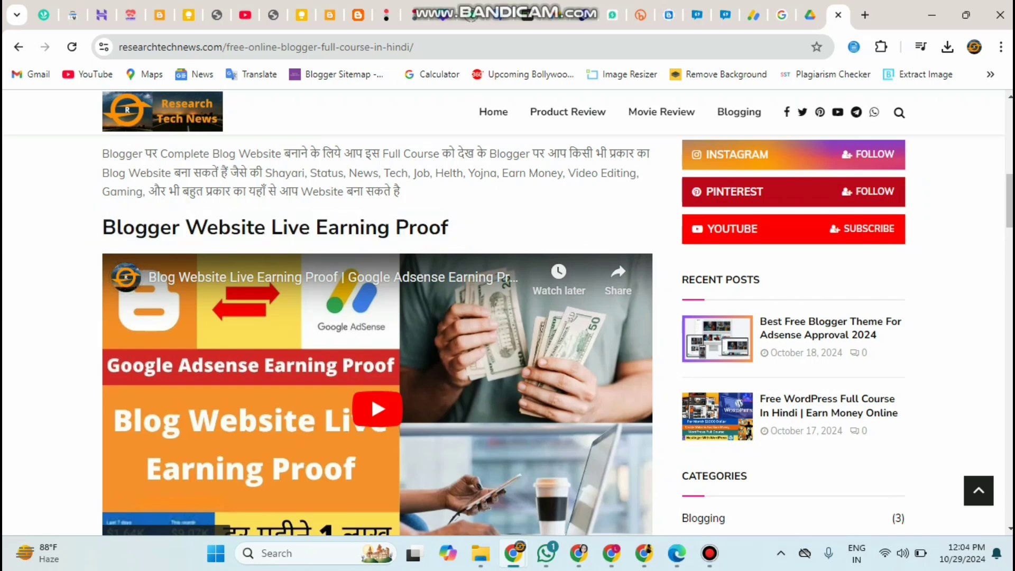
{"action": "scroll", "coordinate": [377, 335], "scroll_direction": "down", "scroll_amount": 4}
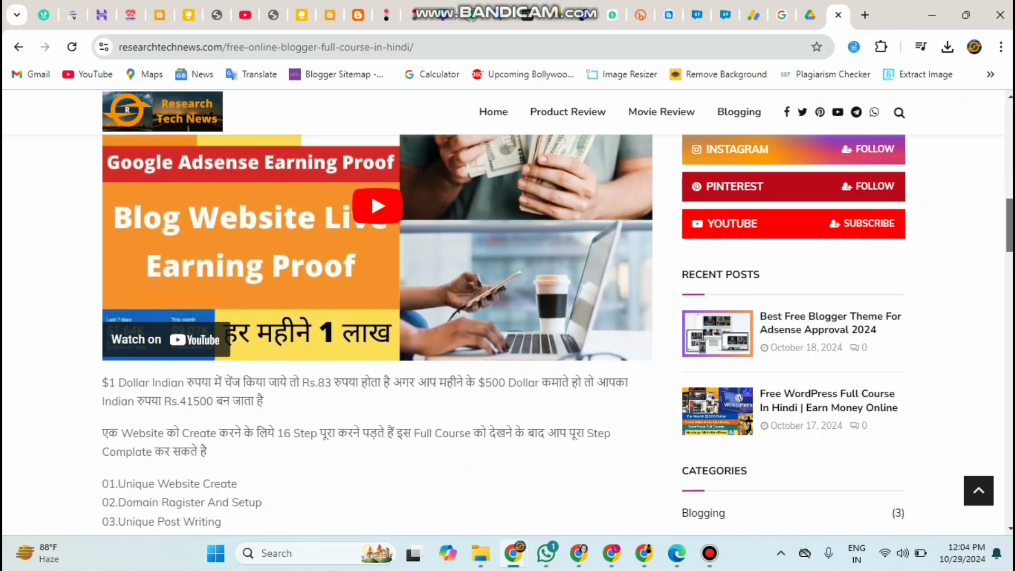
{"action": "scroll", "coordinate": [557, 335], "scroll_direction": "up", "scroll_amount": 2}
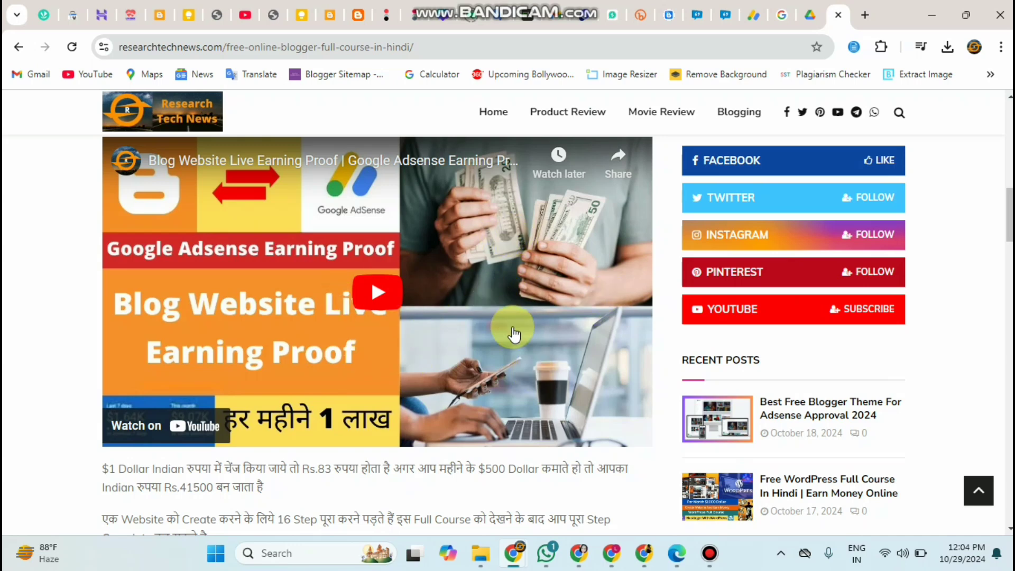
Read the paragraph on website creation steps and the numbered list from Unique Website Create to Website Monetize And Earn Money.
{"action": "scroll", "coordinate": [558, 334], "scroll_direction": "down", "scroll_amount": 5}
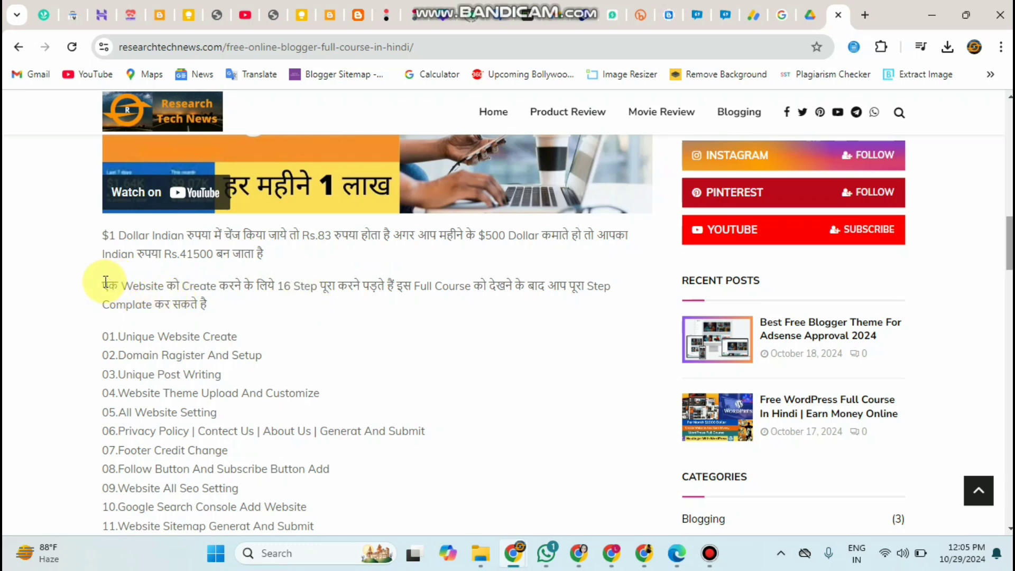
{"action": "left_click_drag", "start_coordinate": [106, 282], "coordinate": [233, 297]}
{"action": "left_click", "coordinate": [233, 298]}
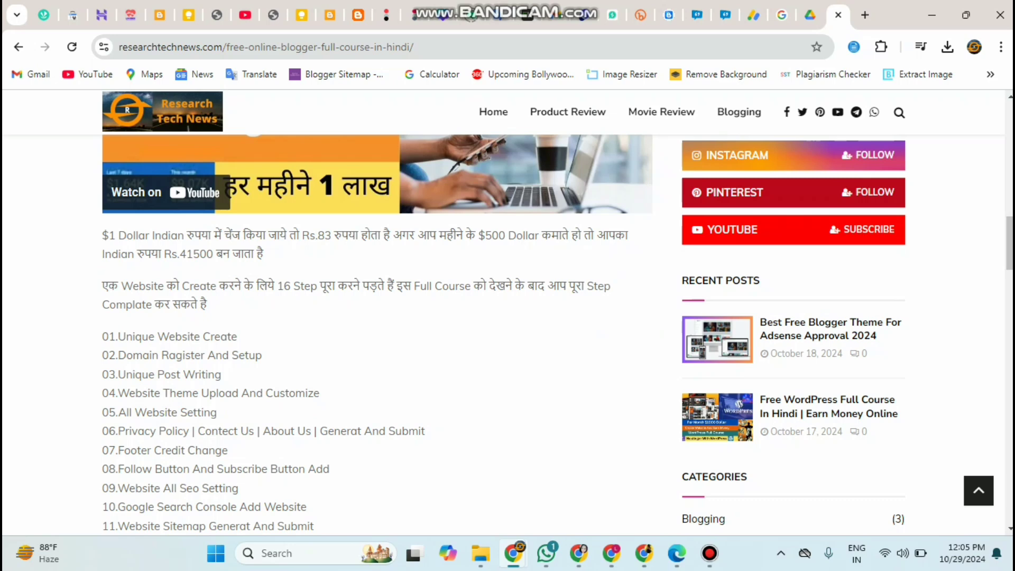
{"action": "scroll", "coordinate": [439, 280], "scroll_direction": "down", "scroll_amount": 4}
{"action": "scroll", "coordinate": [439, 281], "scroll_direction": "up", "scroll_amount": 2}
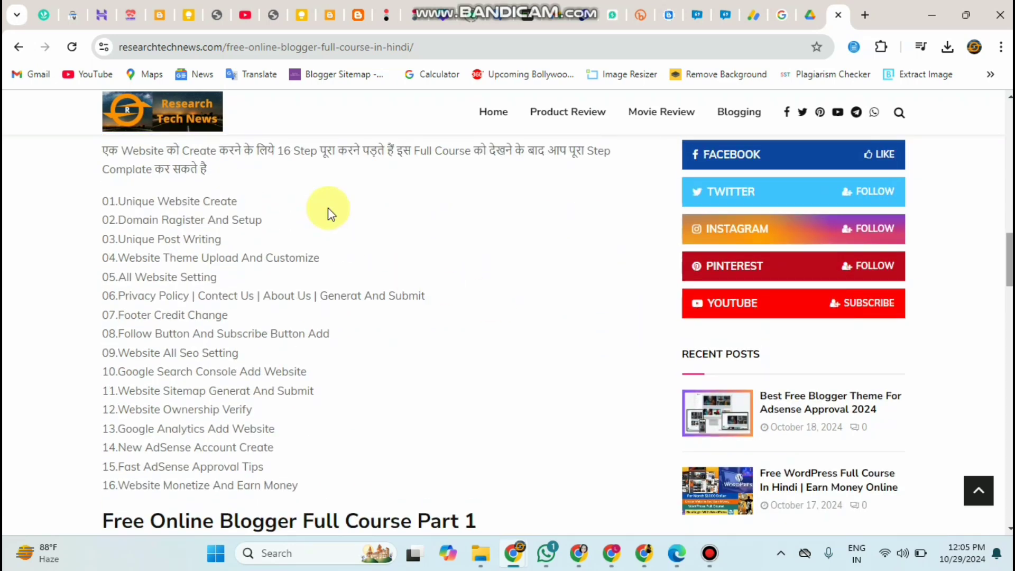
Switch back to the live blog and look over its homepage from the featured posts down to the footer widgets.
{"action": "left_click", "coordinate": [356, 20]}
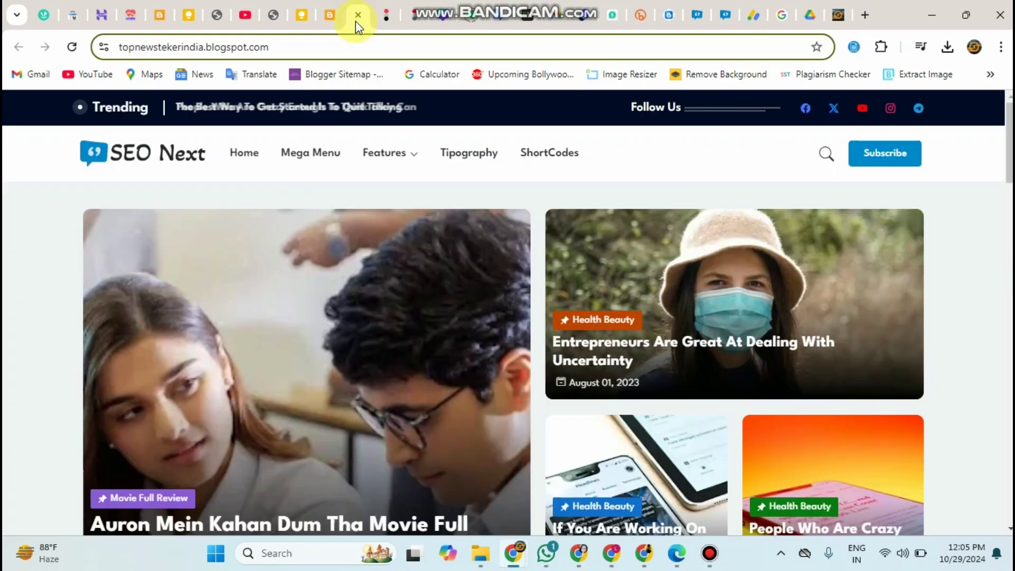
{"action": "scroll", "coordinate": [590, 215], "scroll_direction": "down", "scroll_amount": 7}
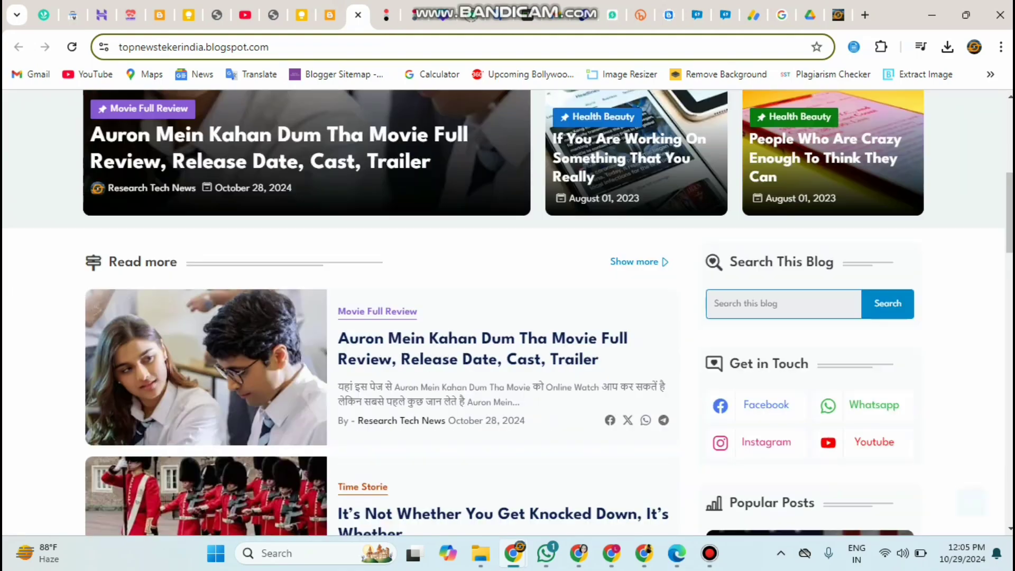
{"action": "scroll", "coordinate": [507, 312], "scroll_direction": "down", "scroll_amount": 18}
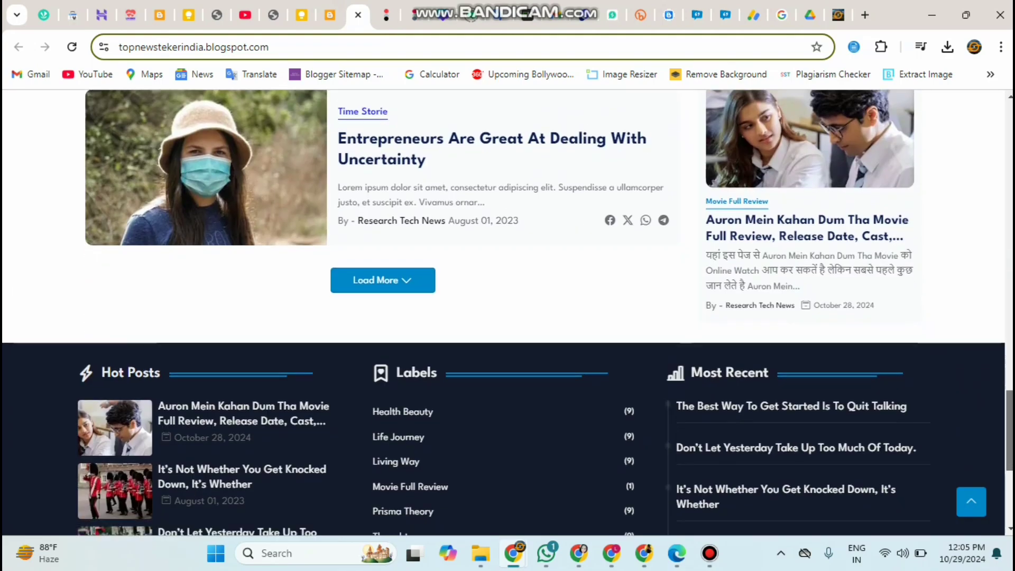
{"action": "left_click_drag", "start_coordinate": [1011, 422], "coordinate": [1010, 132]}
Return to the Blogger course article, view its full address, and highlight the list item 01.Unique Website Create.
{"action": "left_click", "coordinate": [836, 11]}
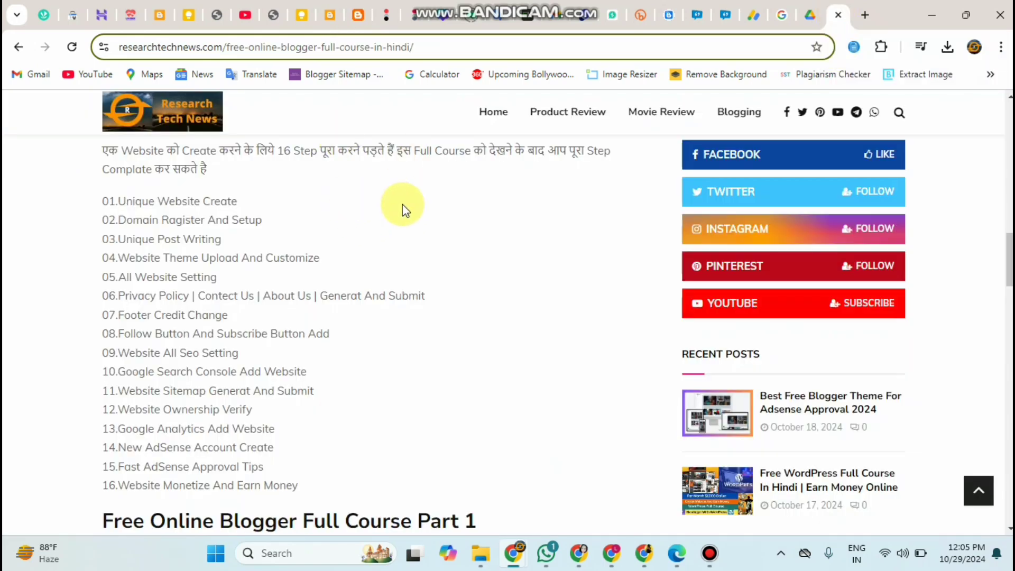
{"action": "left_click", "coordinate": [435, 47]}
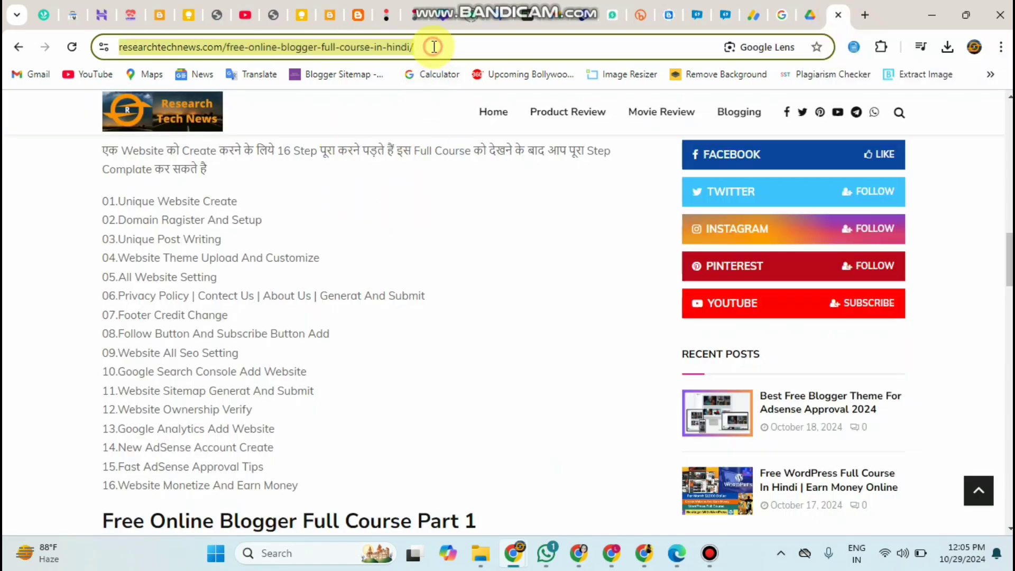
{"action": "left_click", "coordinate": [435, 47]}
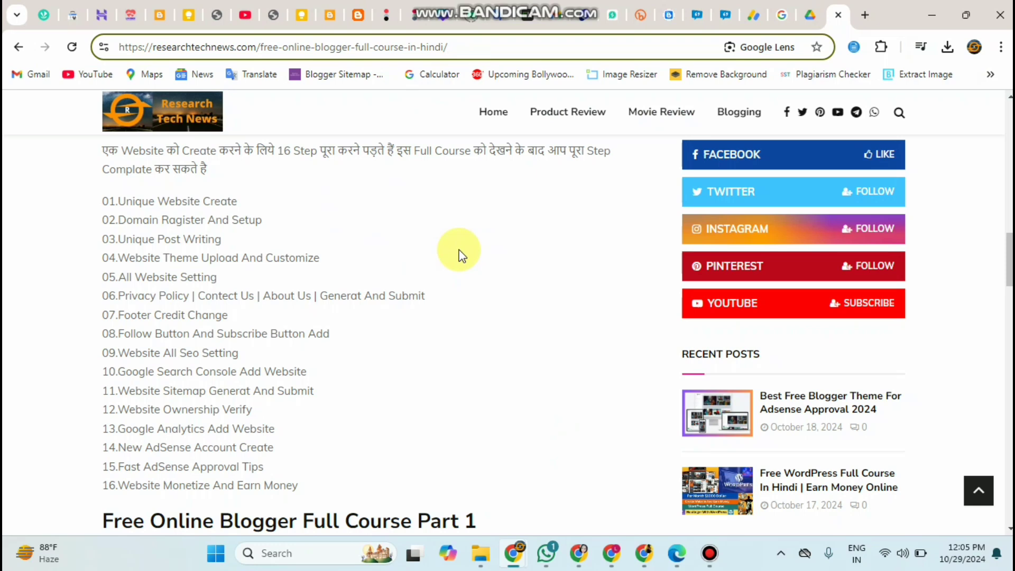
{"action": "left_click", "coordinate": [105, 200]}
{"action": "left_click_drag", "start_coordinate": [104, 200], "coordinate": [250, 205]}
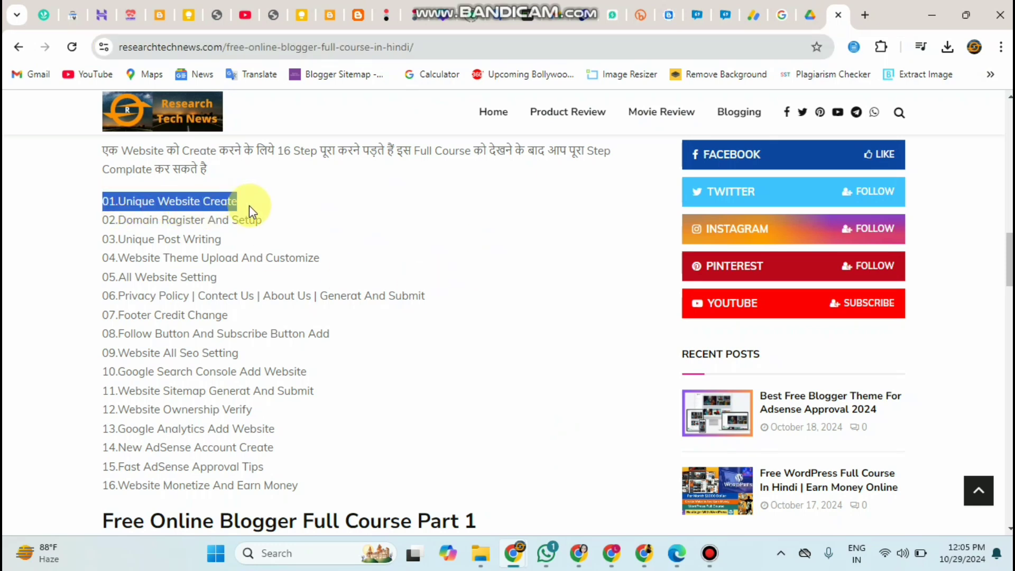
{"action": "left_click", "coordinate": [249, 205]}
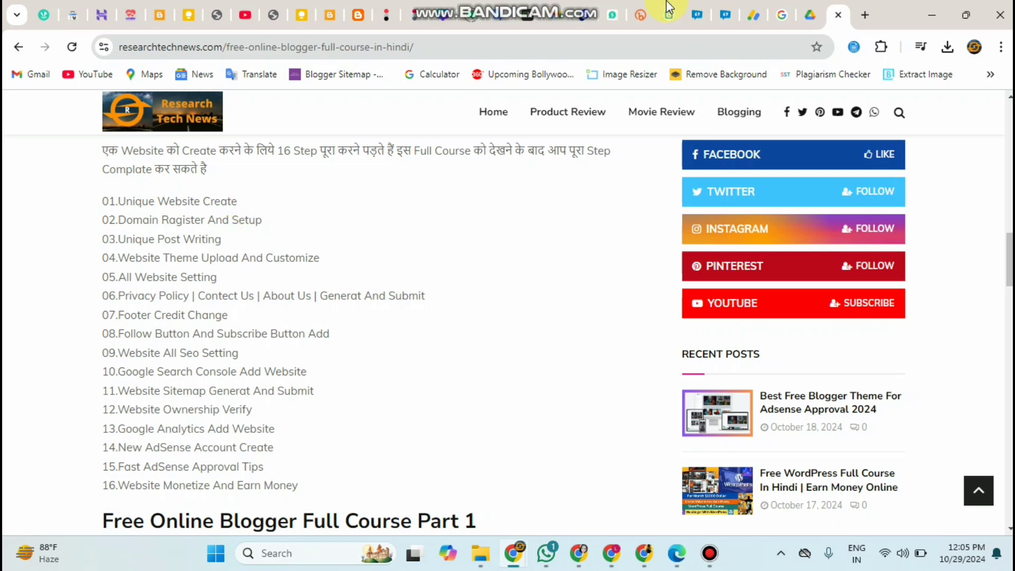
{"action": "left_click", "coordinate": [352, 16]}
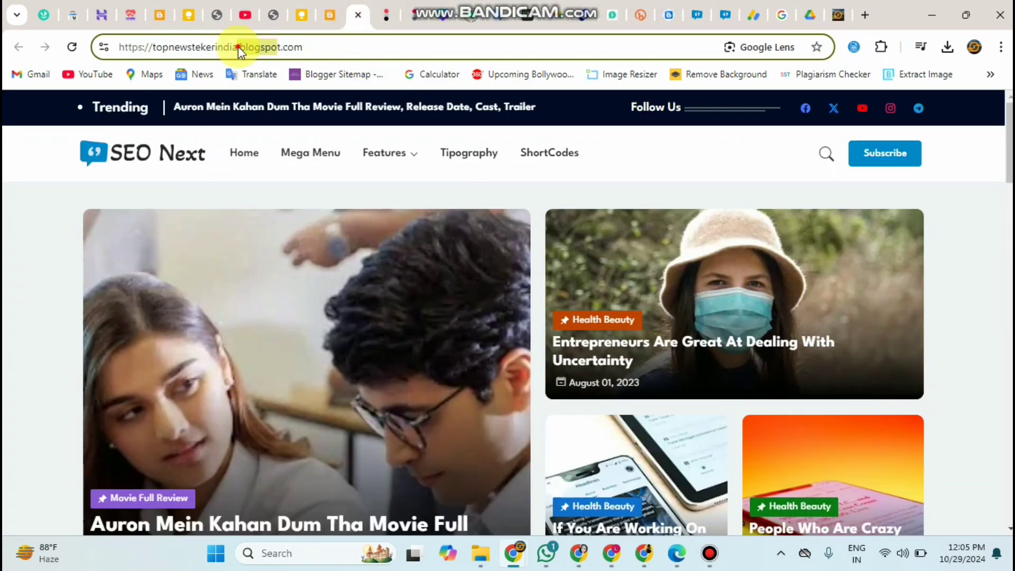
{"action": "left_click", "coordinate": [238, 47]}
{"action": "left_click_drag", "start_coordinate": [238, 46], "coordinate": [283, 49]}
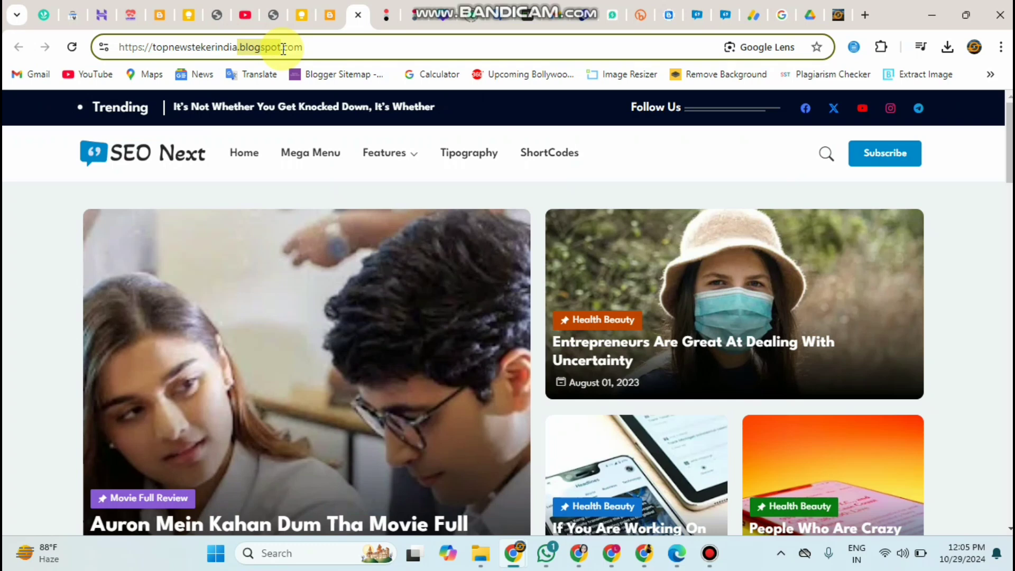
{"action": "key", "text": "BackSpace"}
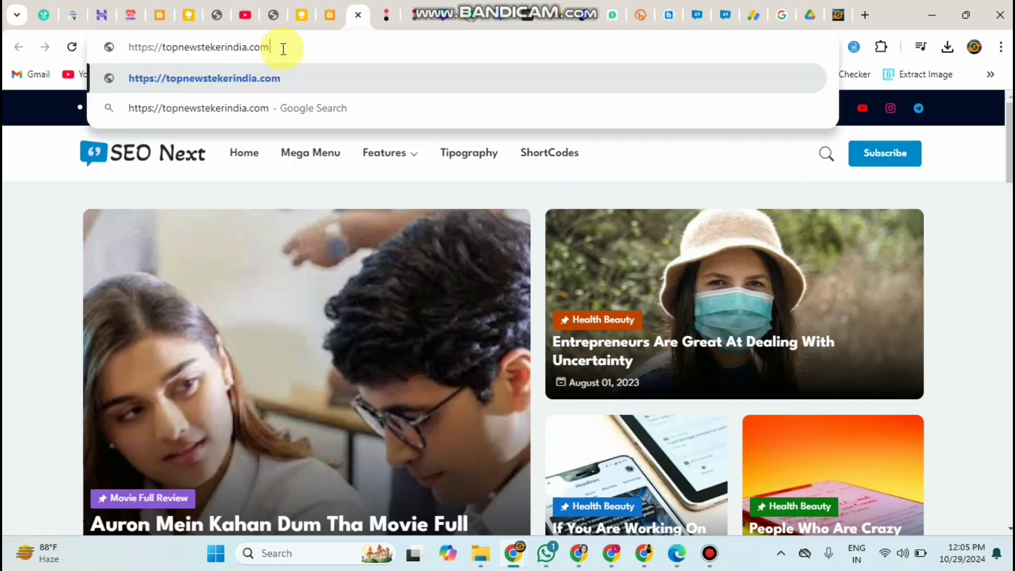
Highlight the whole shortened address, dismiss the suggestions, and view the address above the blog homepage without loading it.
{"action": "left_click_drag", "start_coordinate": [283, 49], "coordinate": [113, 45]}
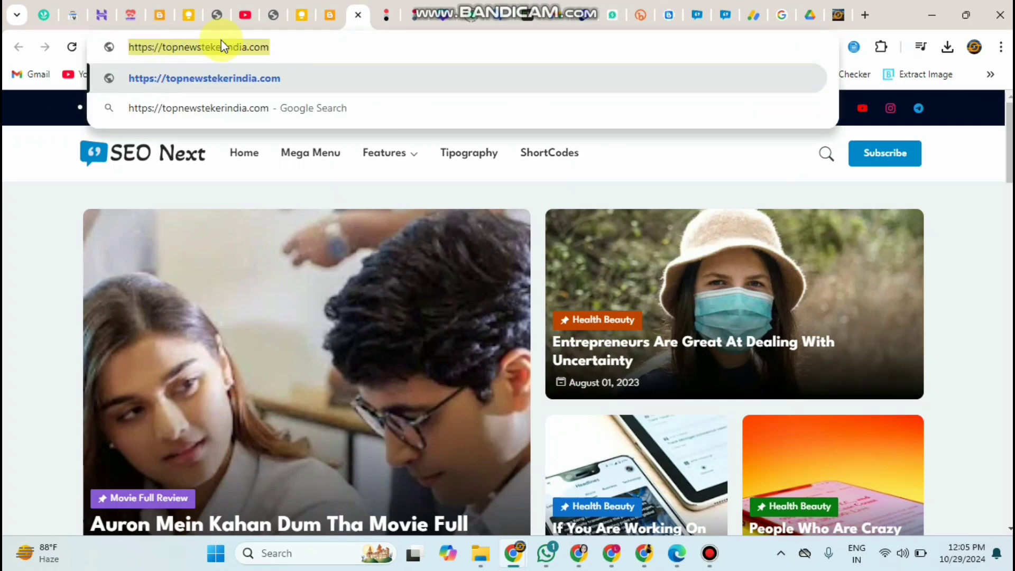
{"action": "left_click", "coordinate": [269, 47]}
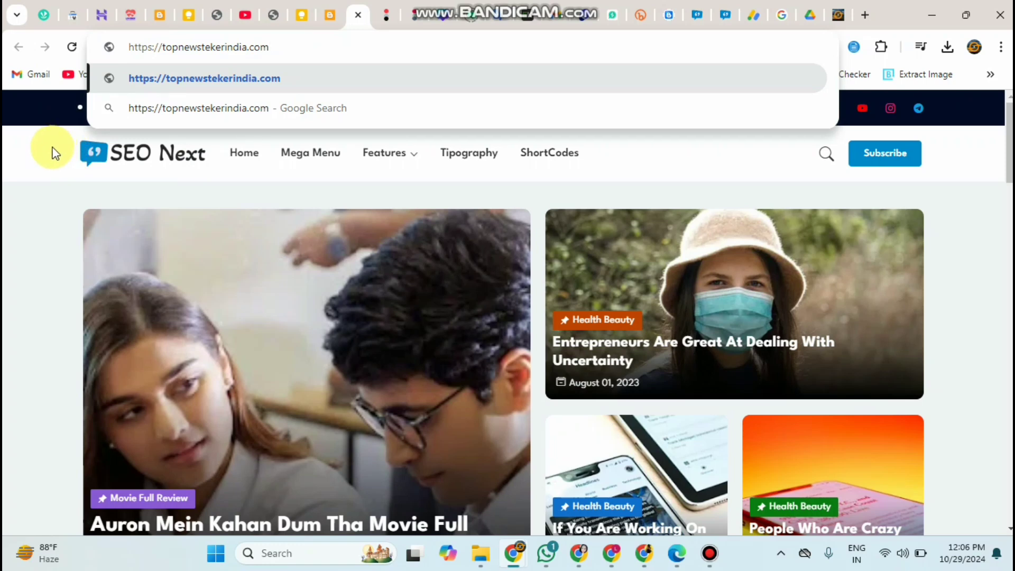
{"action": "left_click", "coordinate": [53, 153]}
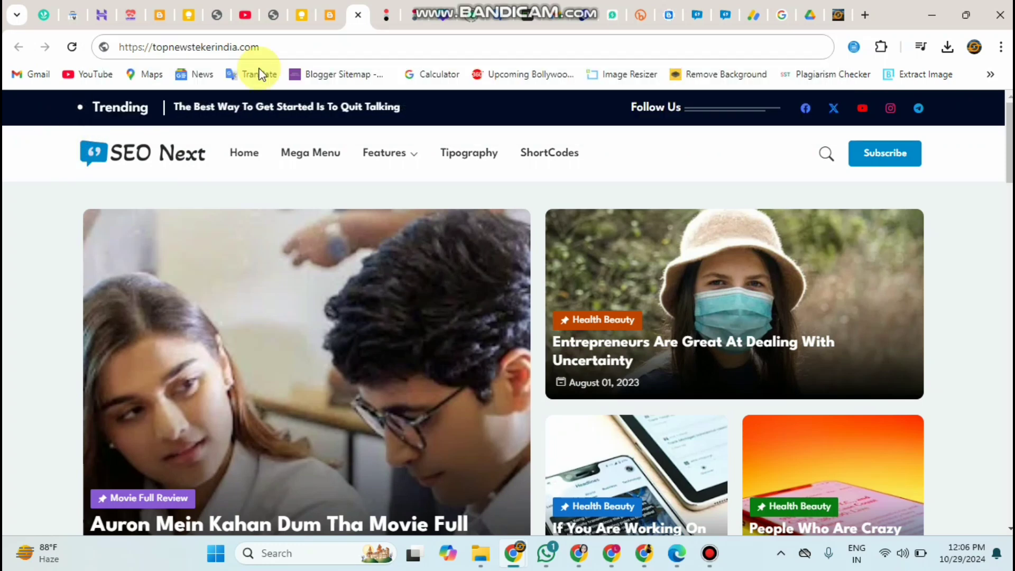
{"action": "left_click", "coordinate": [279, 49]}
{"action": "left_click", "coordinate": [280, 49]}
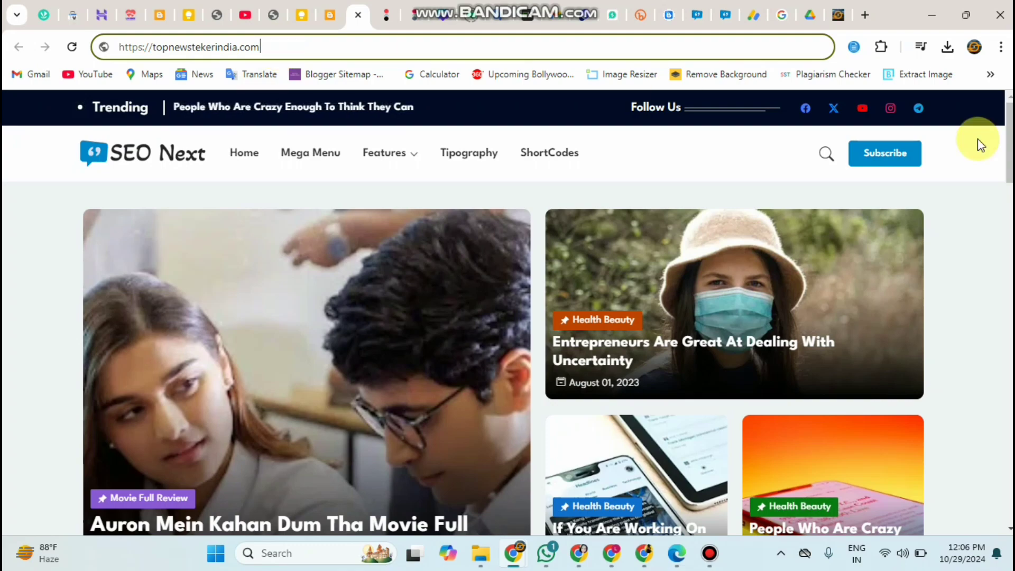
{"action": "mouse_move", "coordinate": [1010, 143]}
{"action": "left_mouse_down"}
{"action": "mouse_move", "coordinate": [1010, 483]}
{"action": "mouse_move", "coordinate": [1010, 138]}
{"action": "left_mouse_up"}
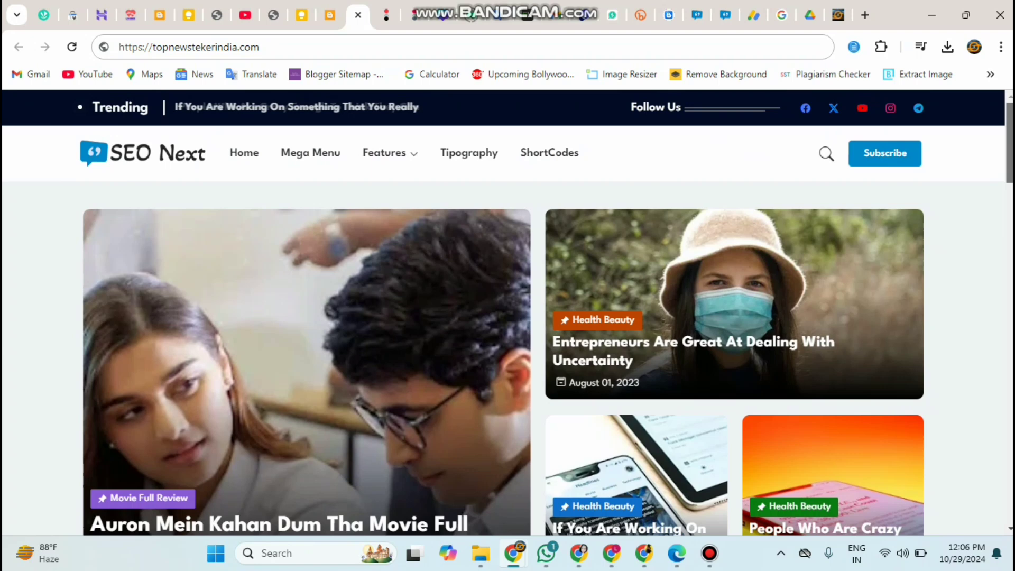
Return to the Blogger course article and highlight Unique Website Create, Domain Ragister And Setup, and Unique Post Writing one after another.
{"action": "left_click", "coordinate": [836, 15]}
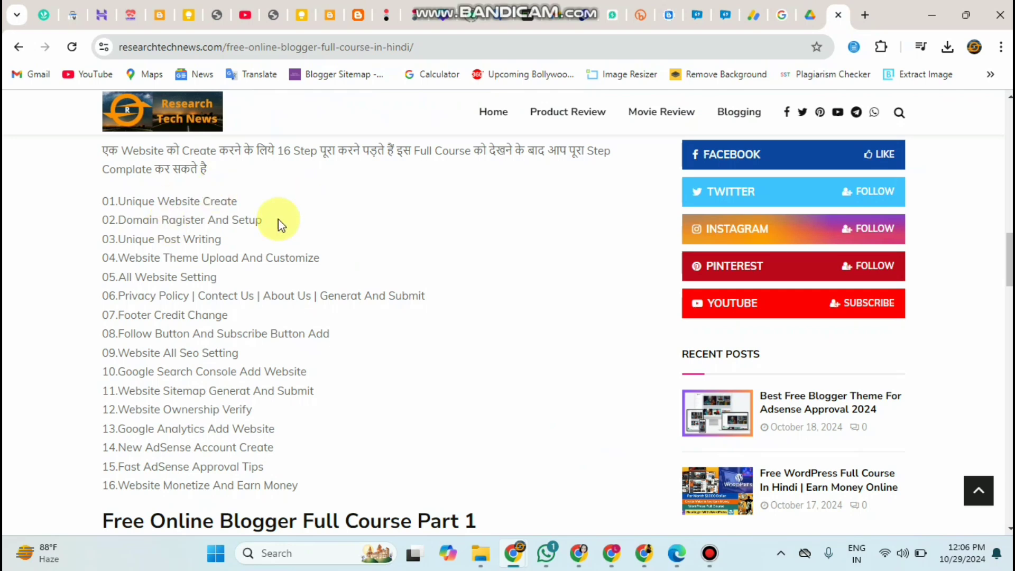
{"action": "left_click_drag", "start_coordinate": [121, 201], "coordinate": [235, 206]}
{"action": "left_click", "coordinate": [233, 206]}
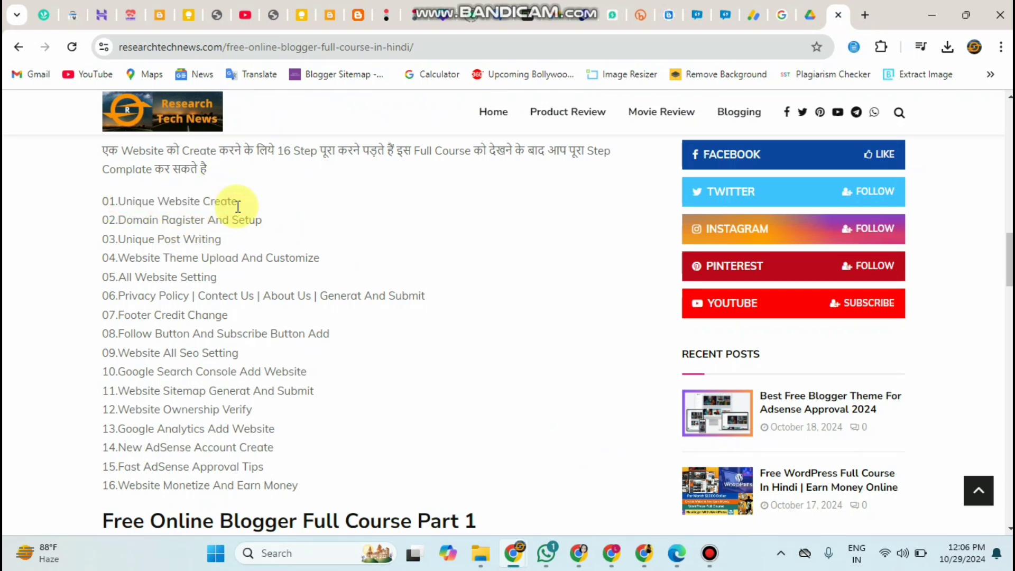
{"action": "left_click_drag", "start_coordinate": [121, 220], "coordinate": [262, 221]}
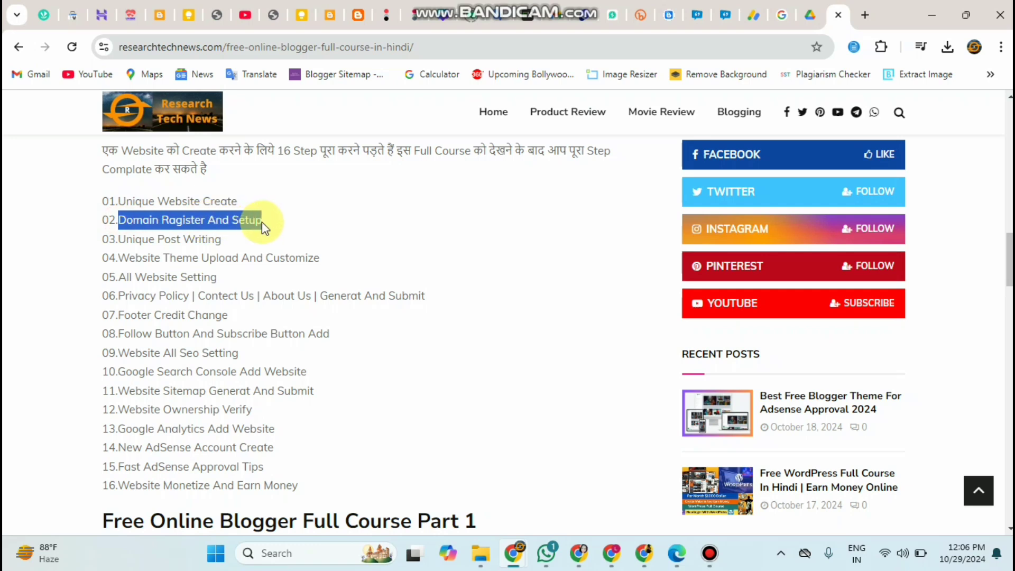
{"action": "left_click", "coordinate": [263, 223]}
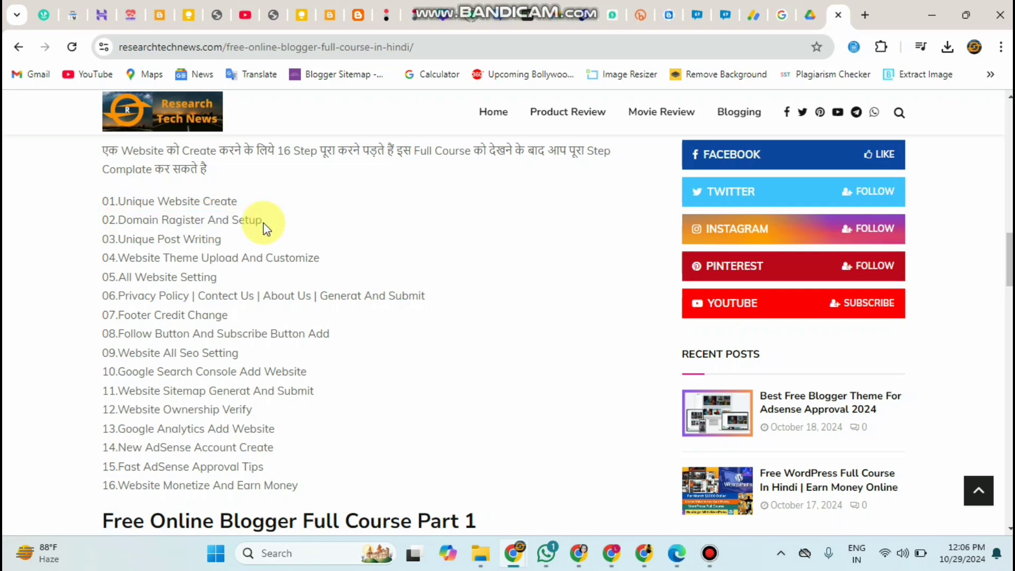
{"action": "double_click", "coordinate": [120, 240]}
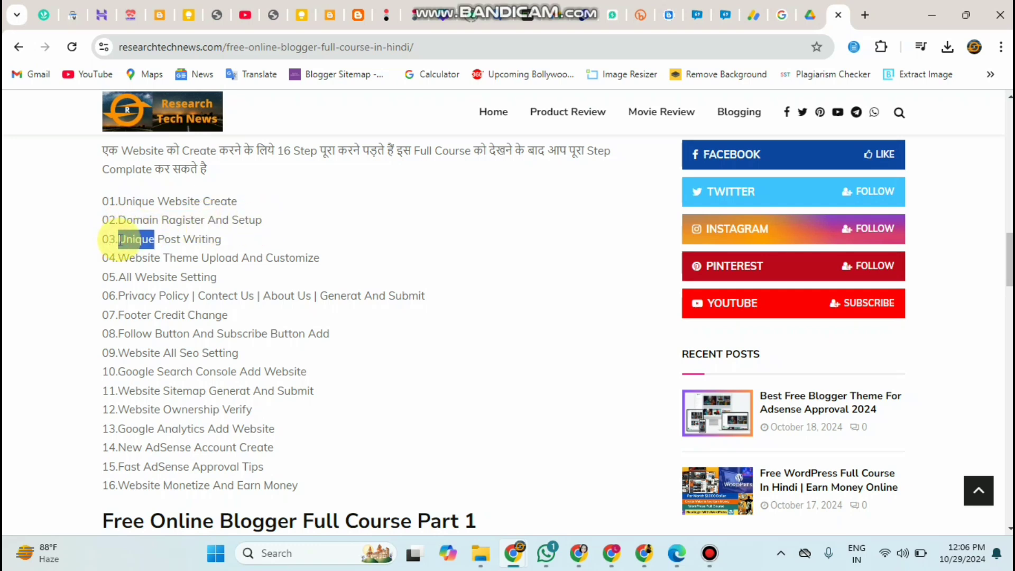
{"action": "left_click_drag", "start_coordinate": [119, 240], "coordinate": [226, 240]}
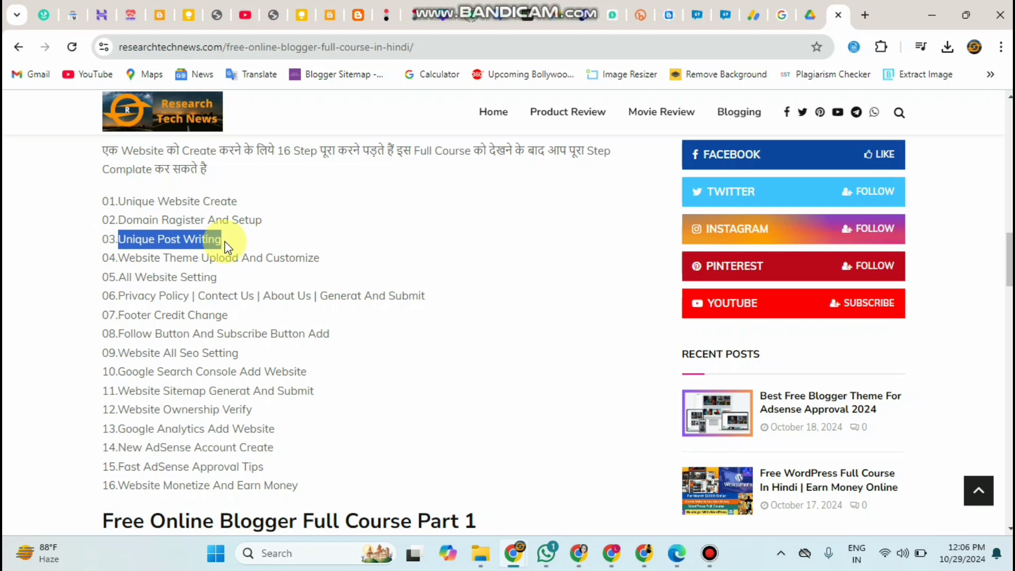
{"action": "left_click", "coordinate": [225, 246]}
Highlight Website Theme Upload And Customize in the list, and view the live blog from its header down to the footer.
{"action": "left_click_drag", "start_coordinate": [121, 257], "coordinate": [323, 261]}
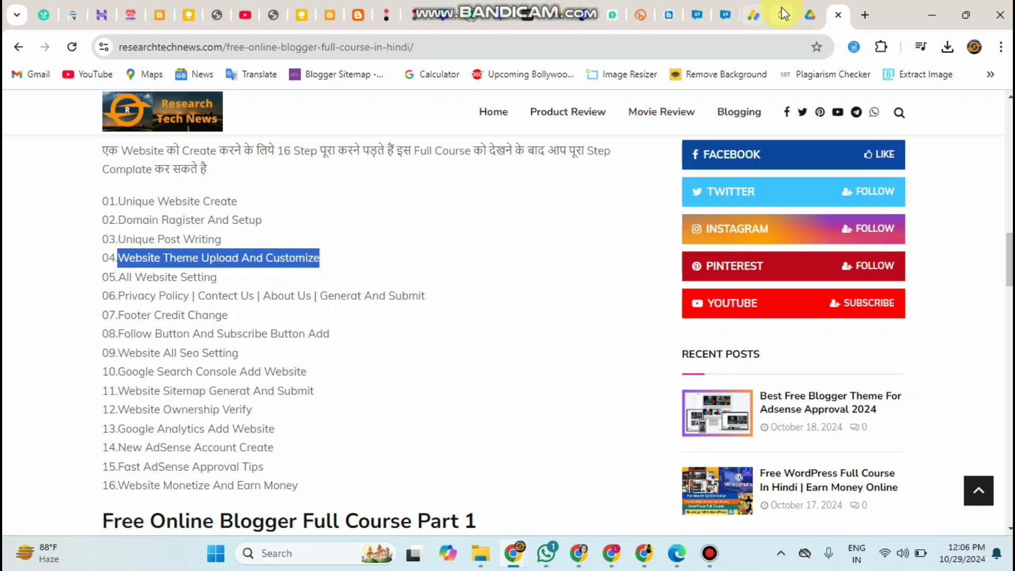
{"action": "left_click", "coordinate": [357, 16]}
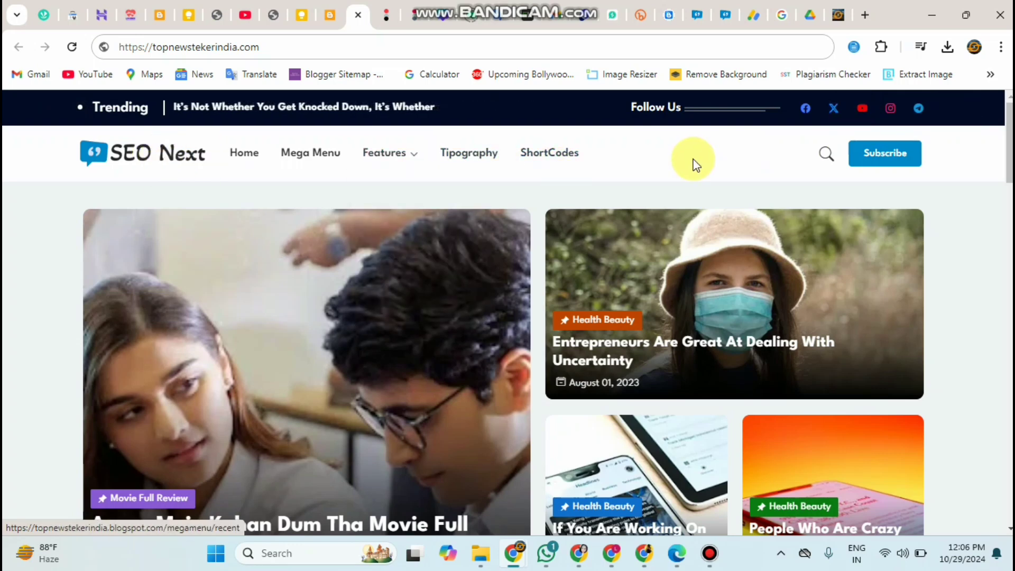
{"action": "left_click_drag", "start_coordinate": [1010, 148], "coordinate": [1001, 525]}
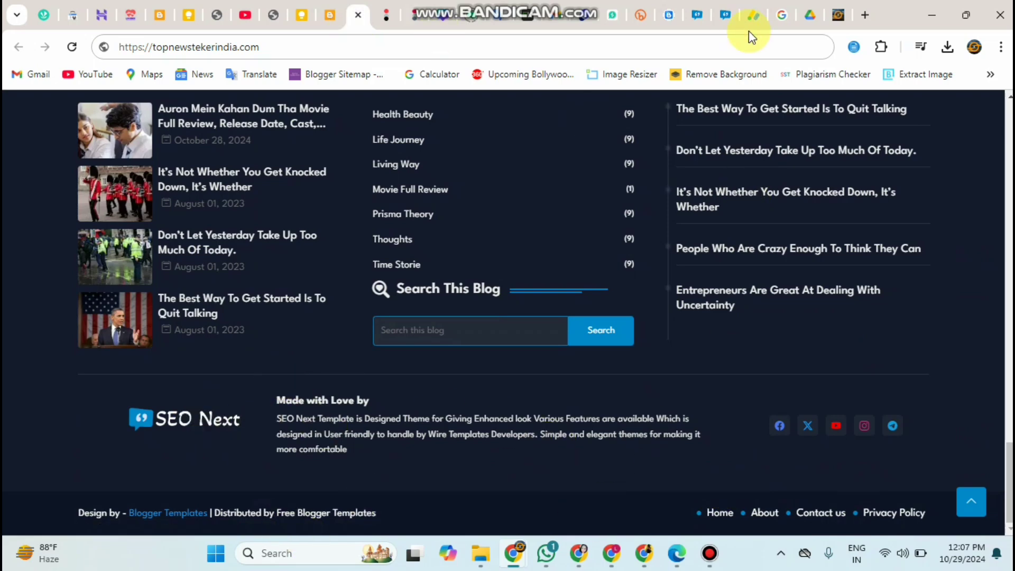
Return to the course article and highlight the list items Website Theme Upload And Customize and All Website Setting.
{"action": "left_click", "coordinate": [836, 15]}
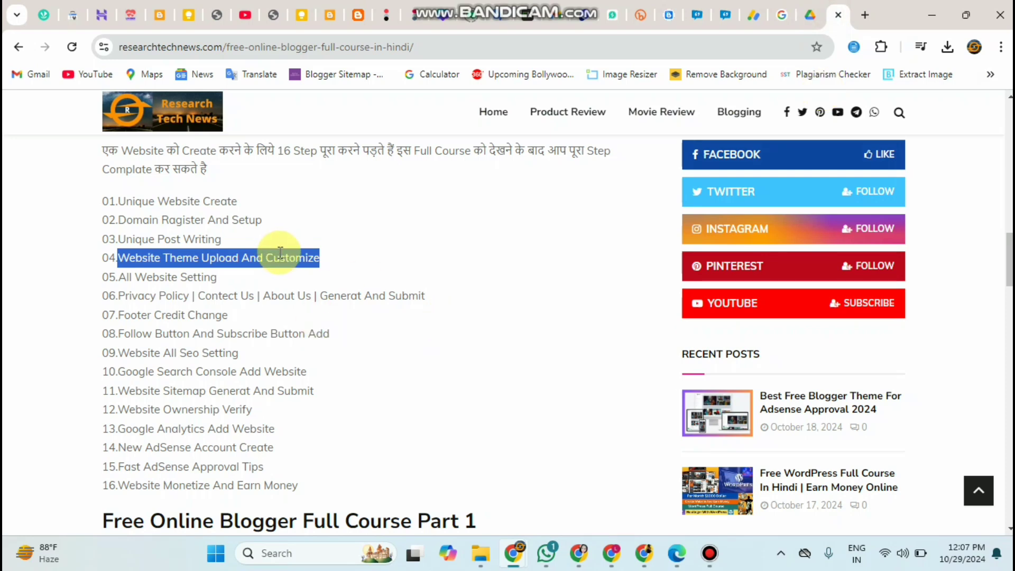
{"action": "left_click", "coordinate": [122, 256]}
{"action": "left_click_drag", "start_coordinate": [122, 256], "coordinate": [321, 267]}
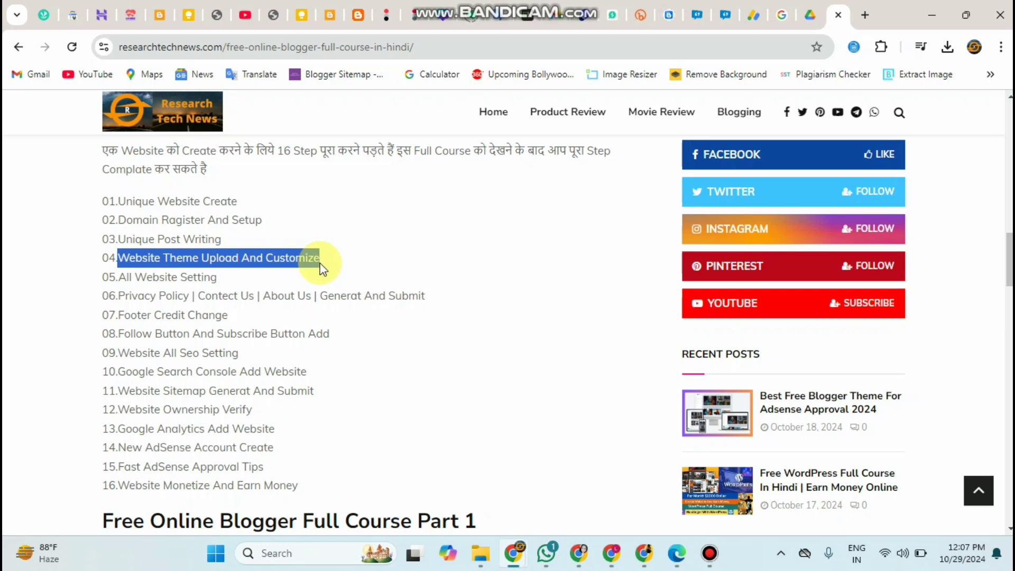
{"action": "left_click", "coordinate": [320, 266]}
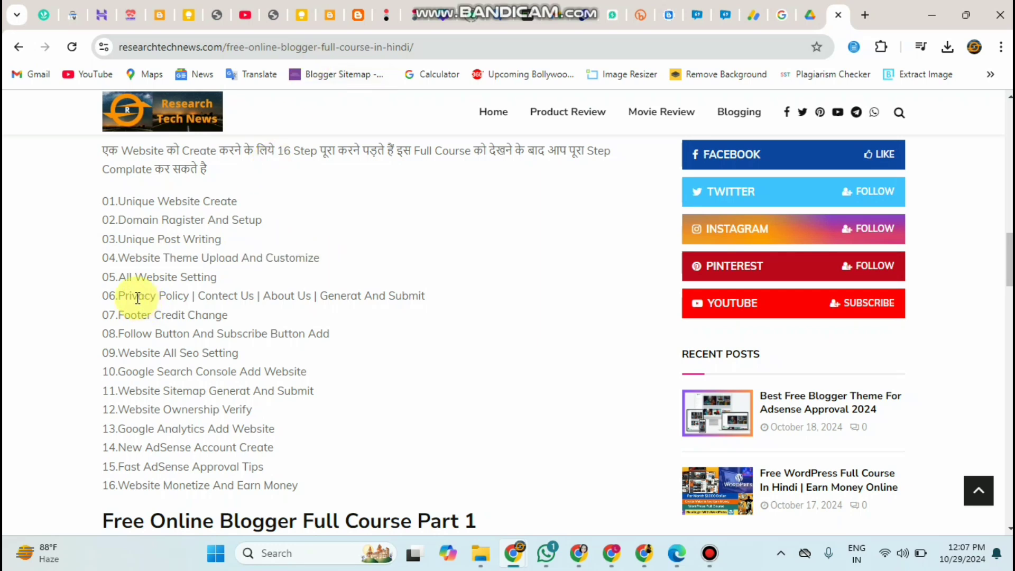
{"action": "left_click_drag", "start_coordinate": [118, 277], "coordinate": [229, 288]}
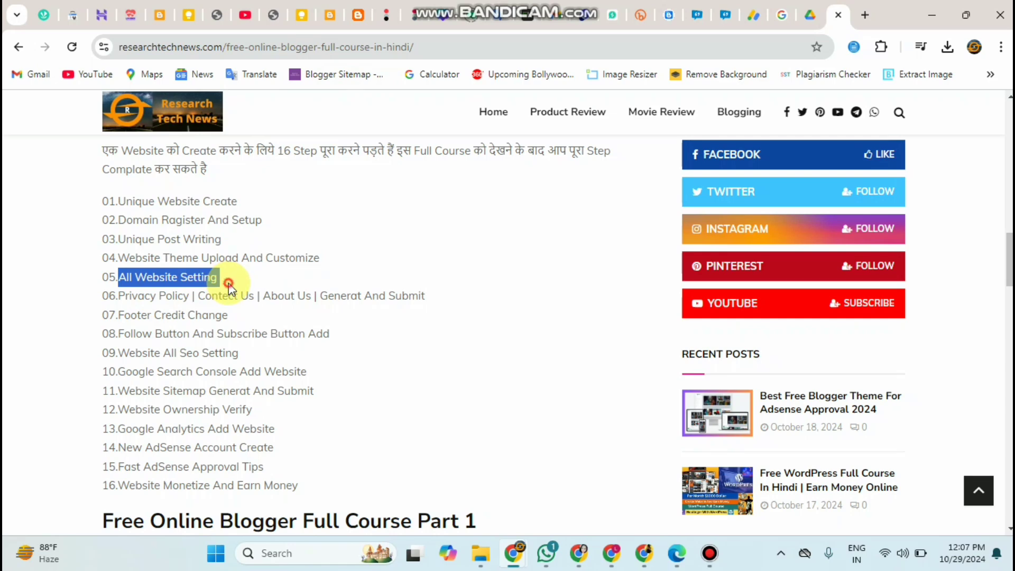
{"action": "left_click", "coordinate": [229, 287]}
Open the Top News Teker India blog's Settings in Blogger and look over the Basic, Privacy and Publishing sections.
{"action": "left_click", "coordinate": [331, 15]}
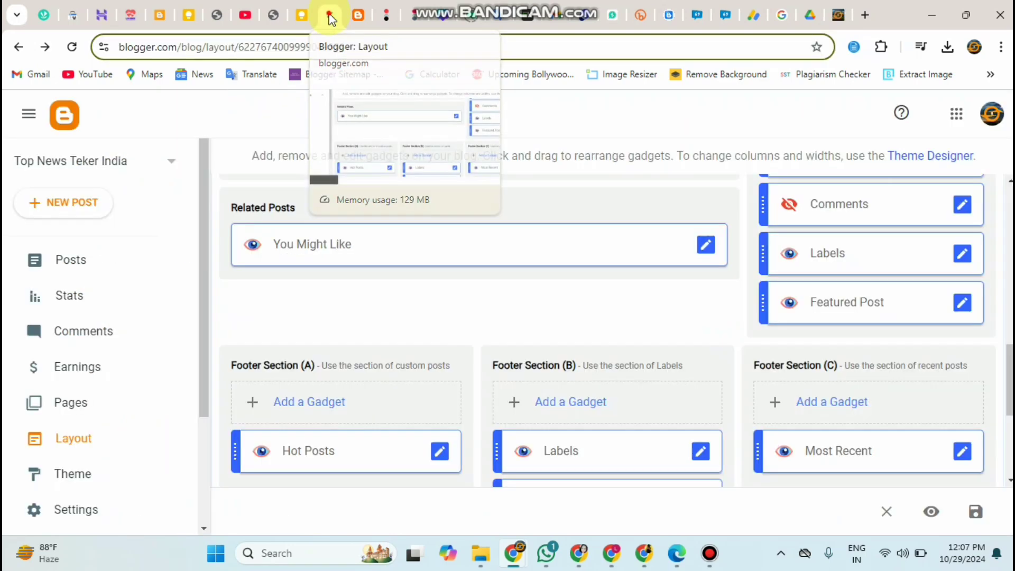
{"action": "left_click", "coordinate": [65, 509]}
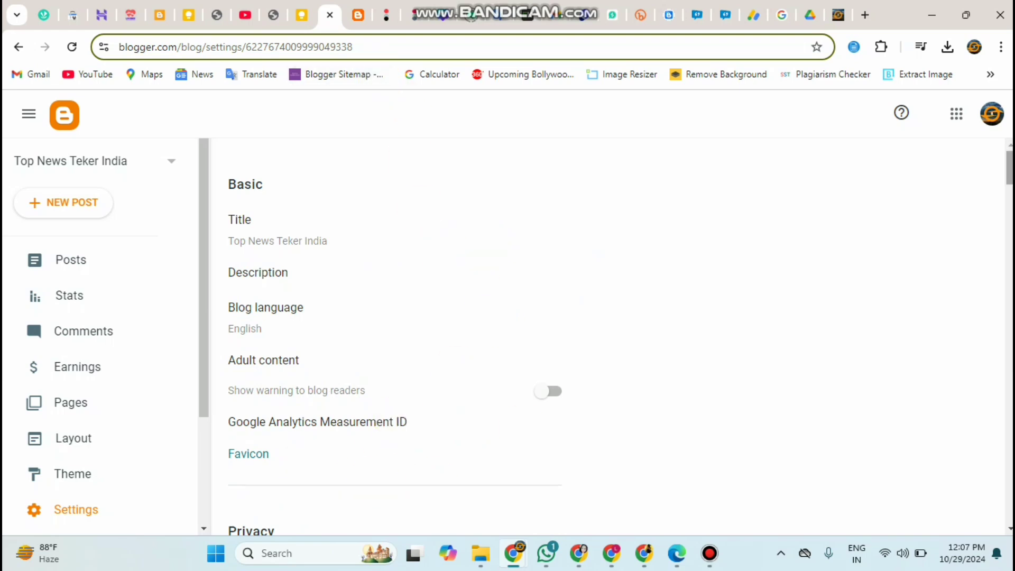
{"action": "scroll", "coordinate": [394, 338], "scroll_direction": "down", "scroll_amount": 10}
{"action": "scroll", "coordinate": [609, 338], "scroll_direction": "up", "scroll_amount": 15}
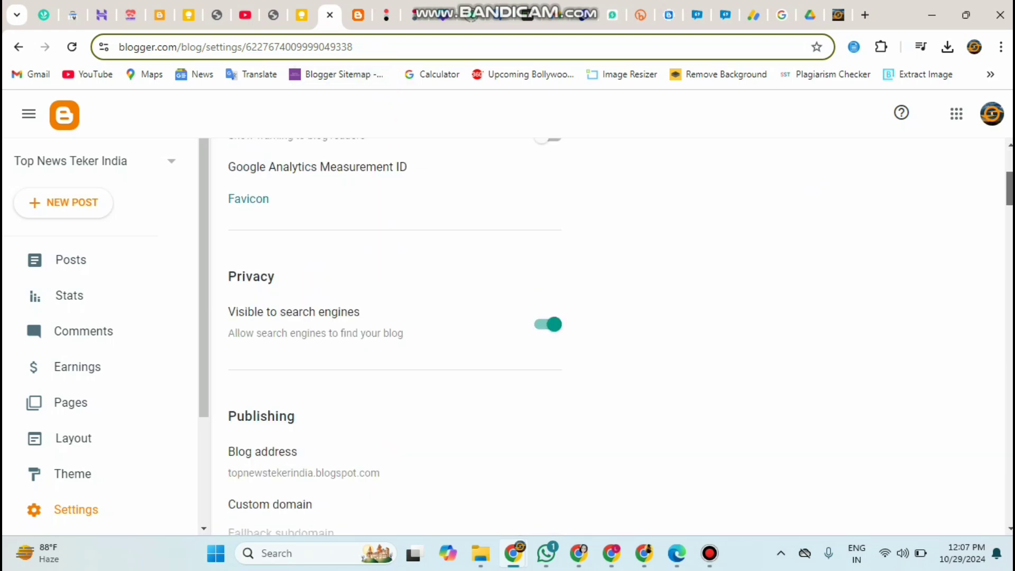
Back in the course article, highlight the Privacy Policy, Contect Us and About Us item, followed by Footer Credit Change.
{"action": "left_click", "coordinate": [836, 13]}
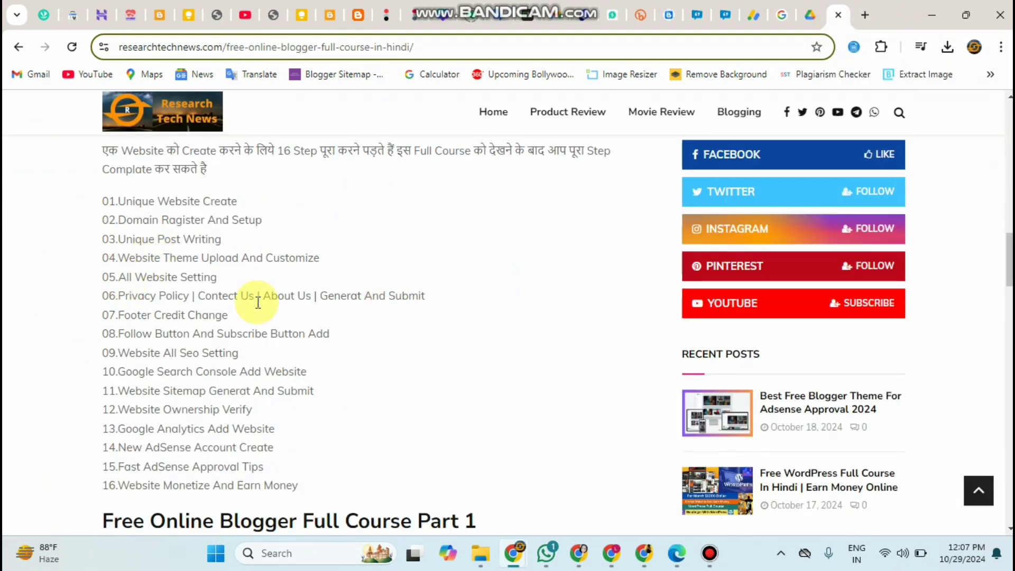
{"action": "left_click_drag", "start_coordinate": [117, 296], "coordinate": [532, 300]}
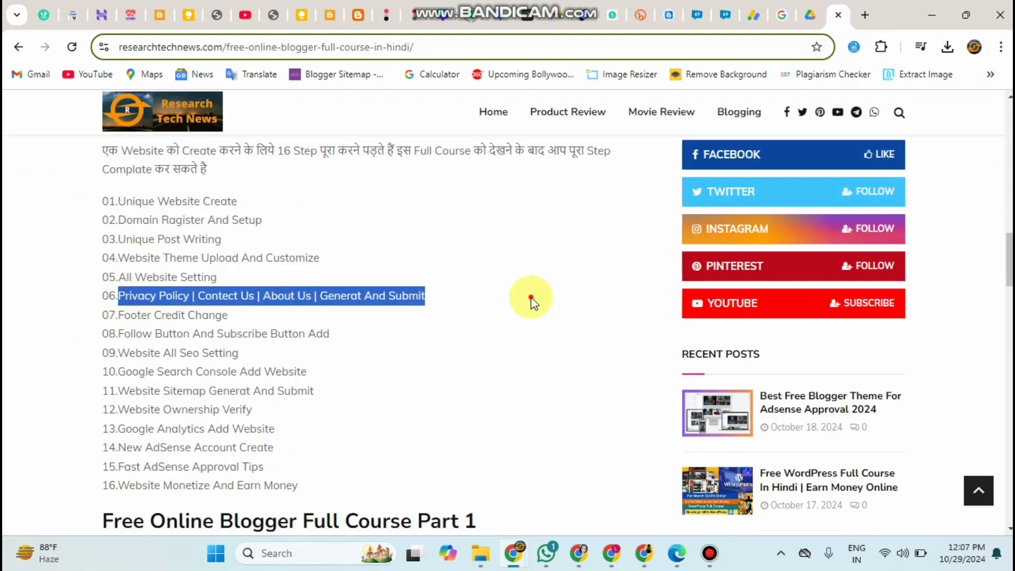
{"action": "left_click", "coordinate": [531, 300]}
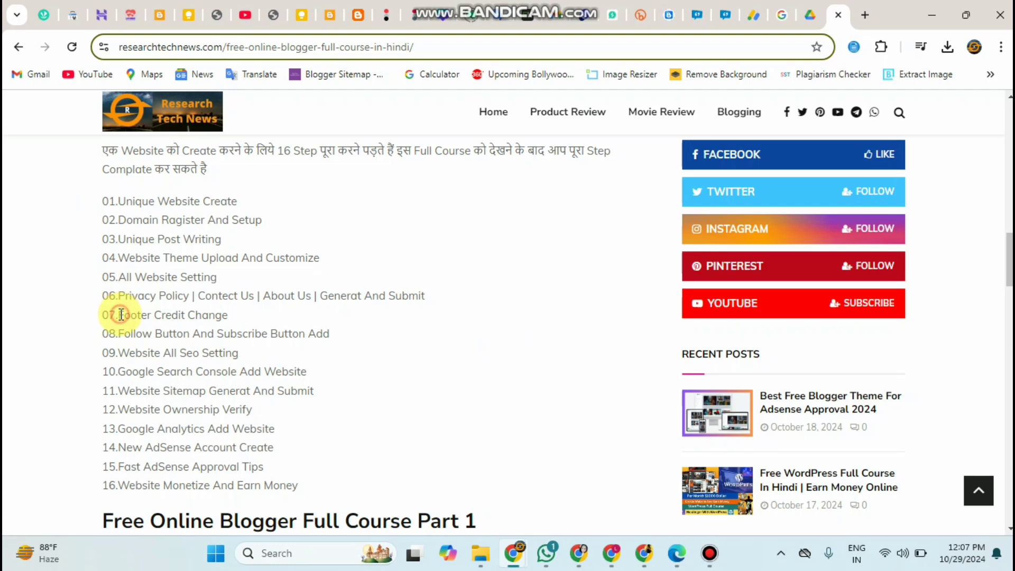
{"action": "left_click_drag", "start_coordinate": [119, 315], "coordinate": [315, 320]}
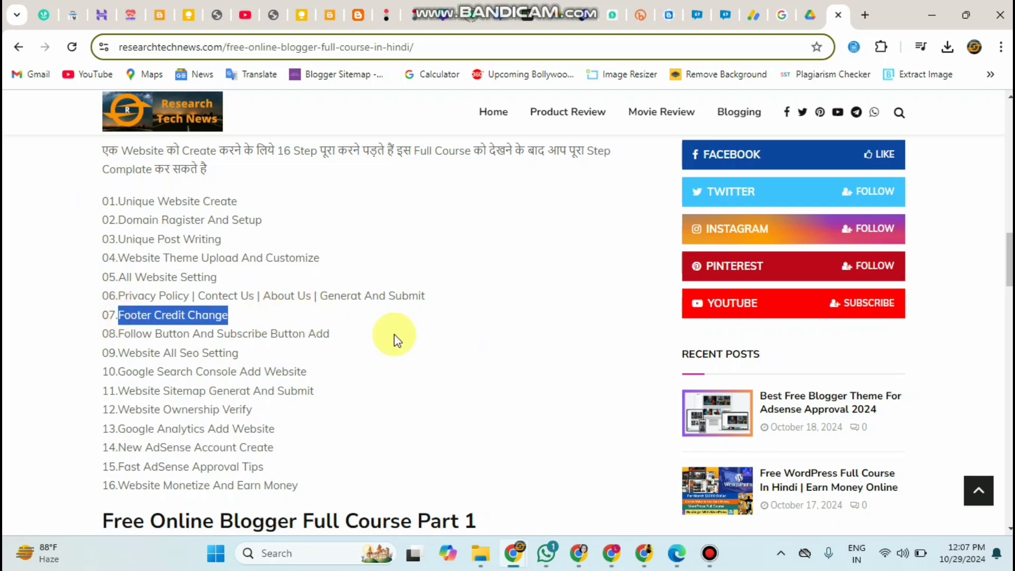
Switch to the live blog and highlight the footer credit "Design by - Blogger Templates | Distributed by Free Blogger Templates" twice.
{"action": "left_click", "coordinate": [362, 17]}
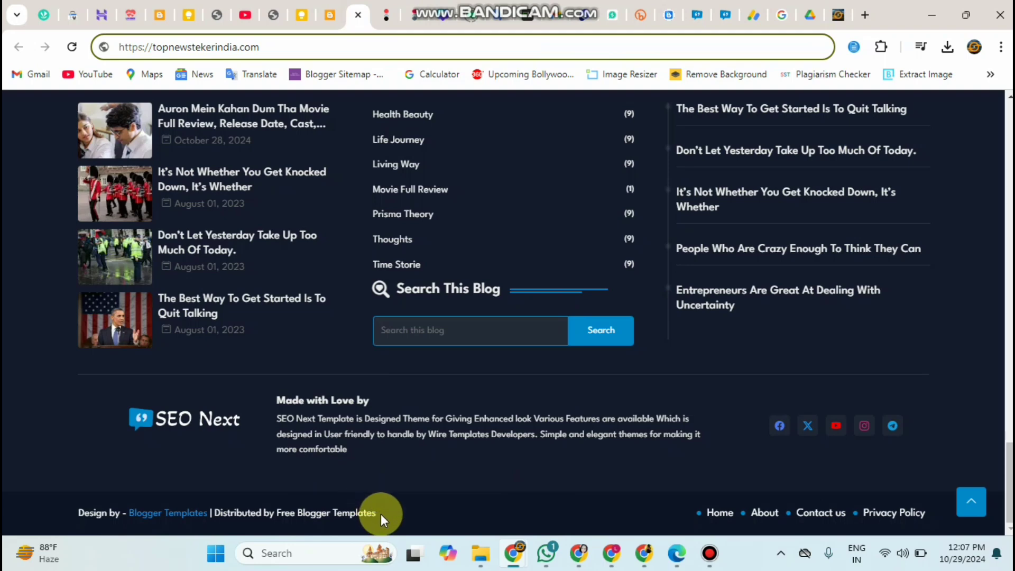
{"action": "left_click_drag", "start_coordinate": [377, 513], "coordinate": [82, 513]}
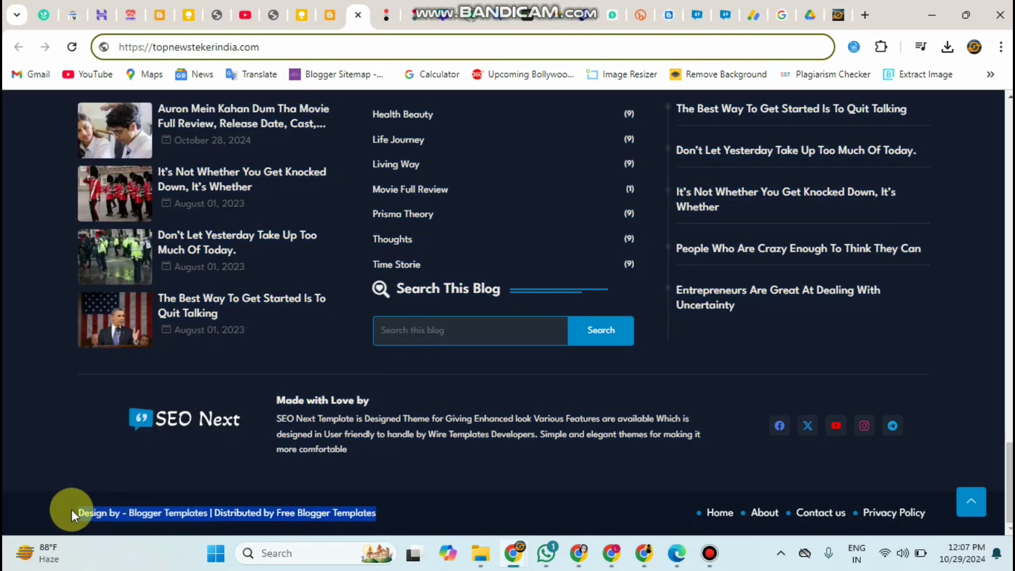
{"action": "left_click", "coordinate": [71, 509]}
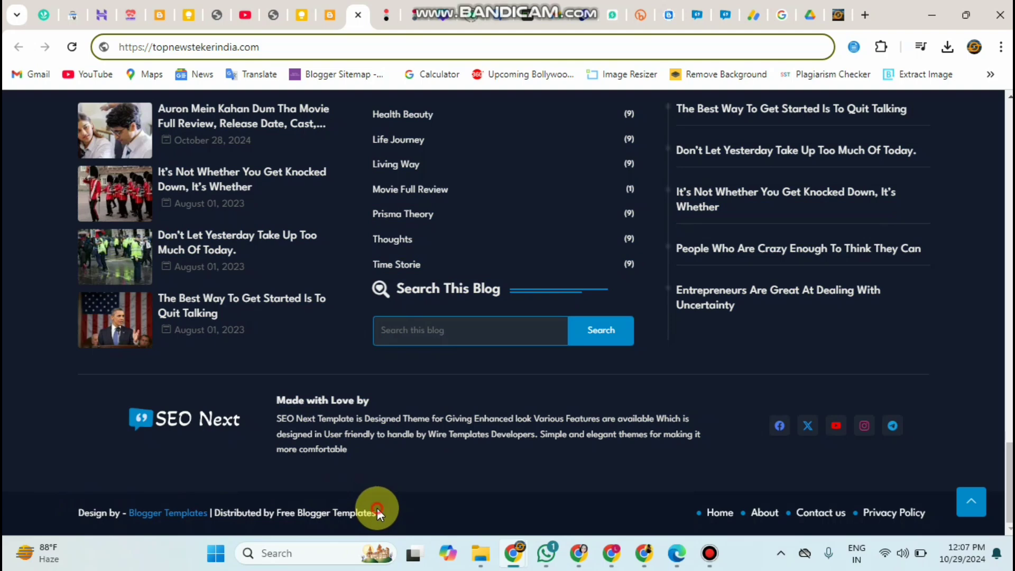
{"action": "left_click_drag", "start_coordinate": [377, 509], "coordinate": [53, 500]}
{"action": "left_click", "coordinate": [53, 500]}
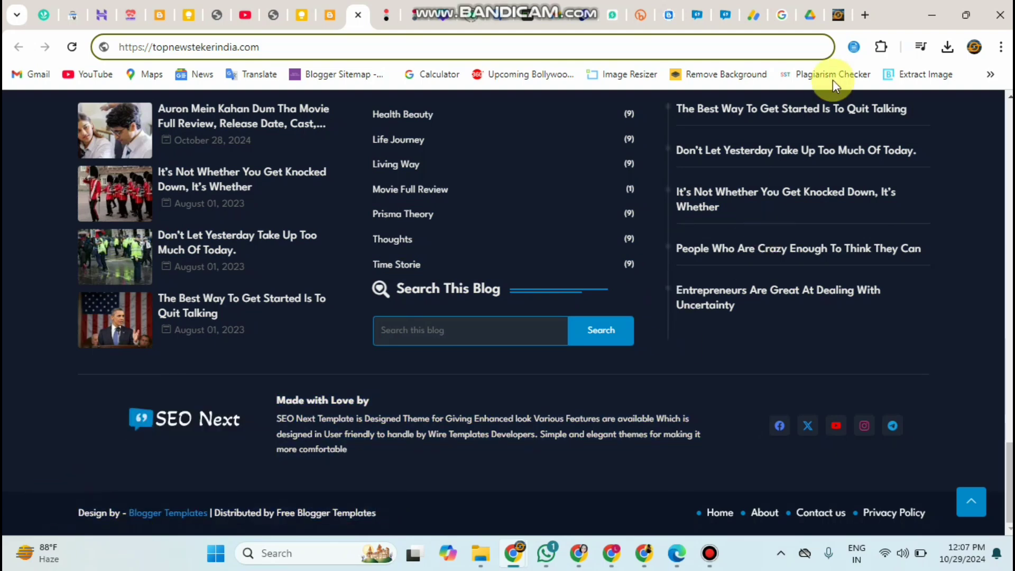
Return to the course article and view the copyright credit in the page footer.
{"action": "left_click", "coordinate": [837, 16]}
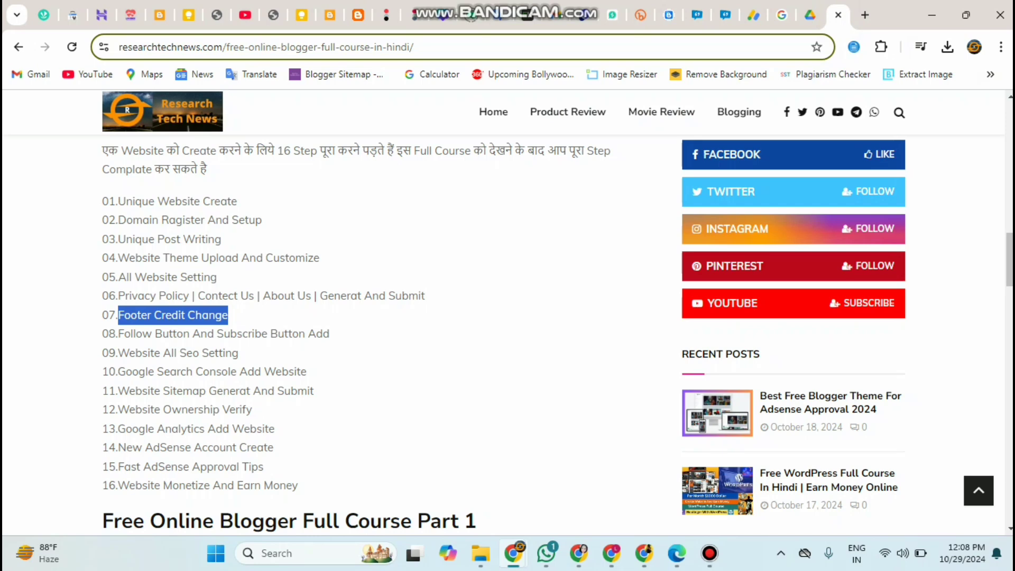
{"action": "key", "text": "End"}
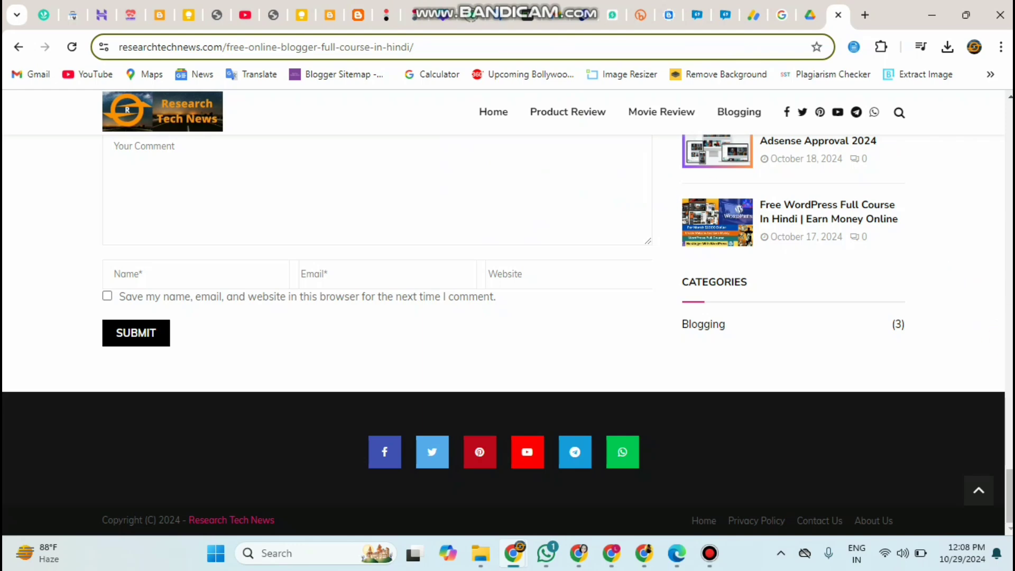
Go back to the article's 16-item course list and highlight the Follow Button And Subscribe Button Add item.
{"action": "scroll", "coordinate": [507, 317], "scroll_direction": "up", "scroll_amount": 15}
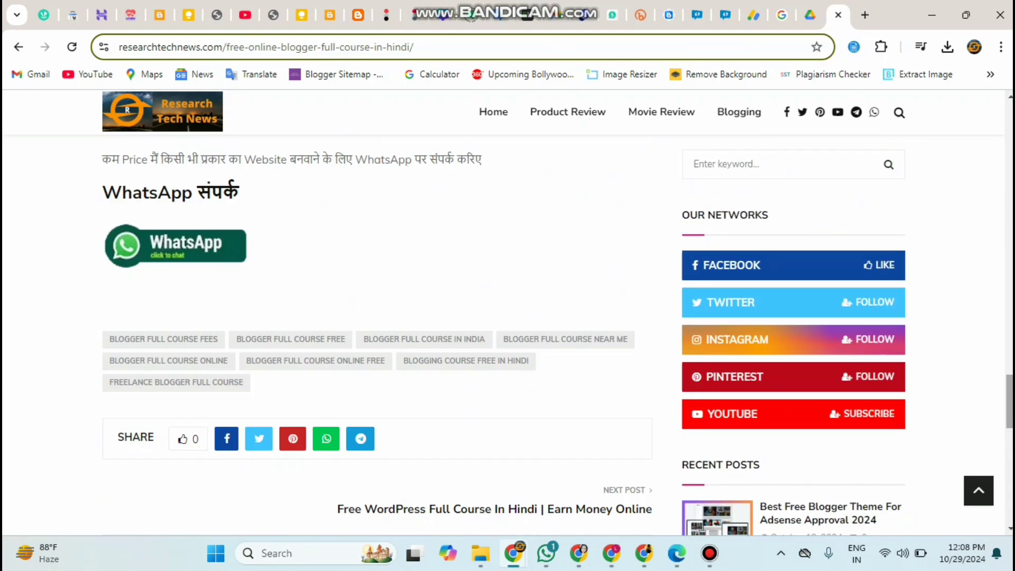
{"action": "scroll", "coordinate": [378, 335], "scroll_direction": "up", "scroll_amount": 15}
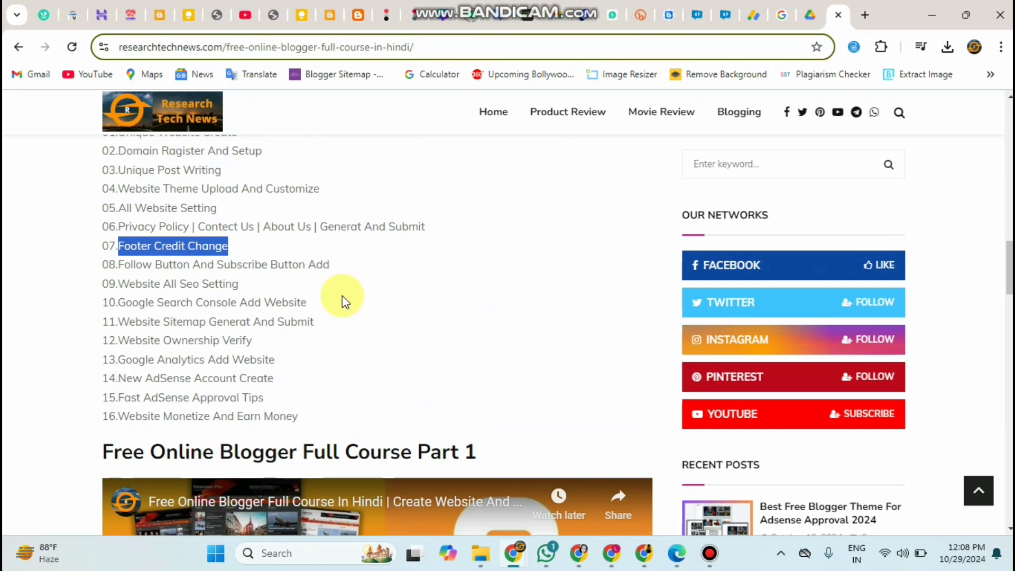
{"action": "left_click", "coordinate": [120, 263]}
{"action": "left_click_drag", "start_coordinate": [120, 264], "coordinate": [358, 270]}
{"action": "left_click", "coordinate": [358, 270]}
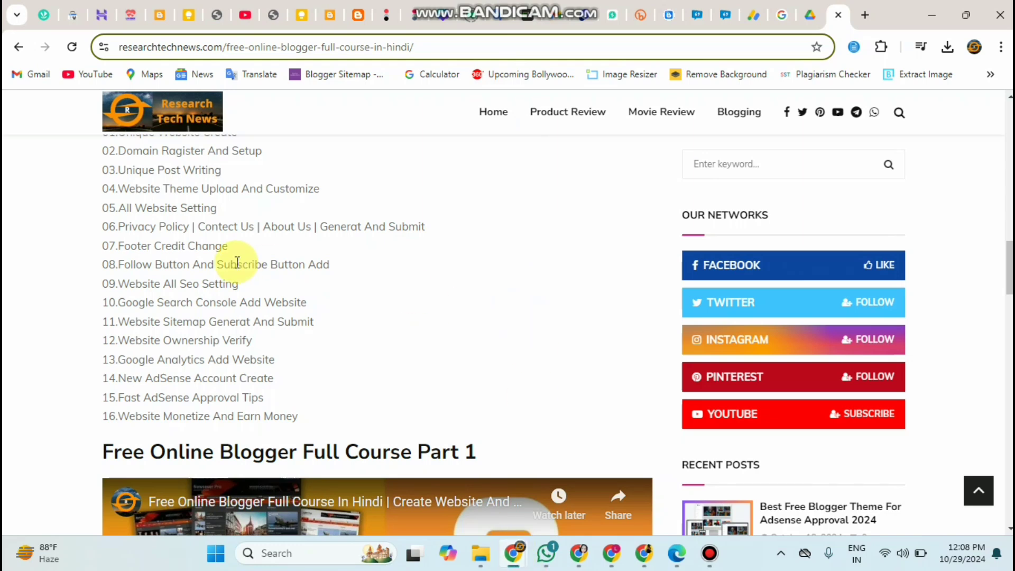
{"action": "left_click_drag", "start_coordinate": [208, 265], "coordinate": [421, 267]}
{"action": "left_click", "coordinate": [420, 266]}
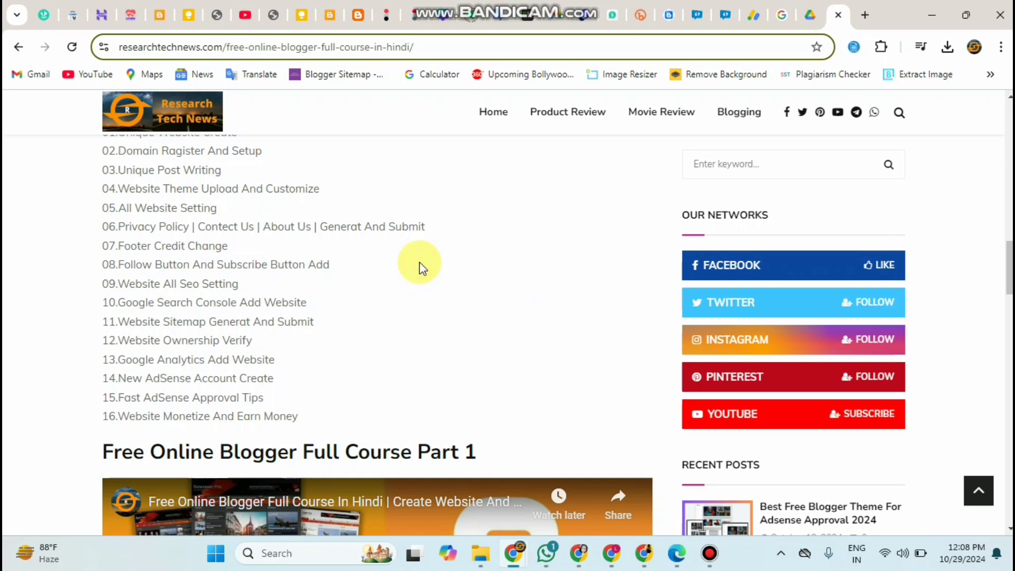
Highlight the Website All Seo Setting item, followed by Google Search Console Add Website, in the course list.
{"action": "left_click_drag", "start_coordinate": [118, 284], "coordinate": [290, 284]}
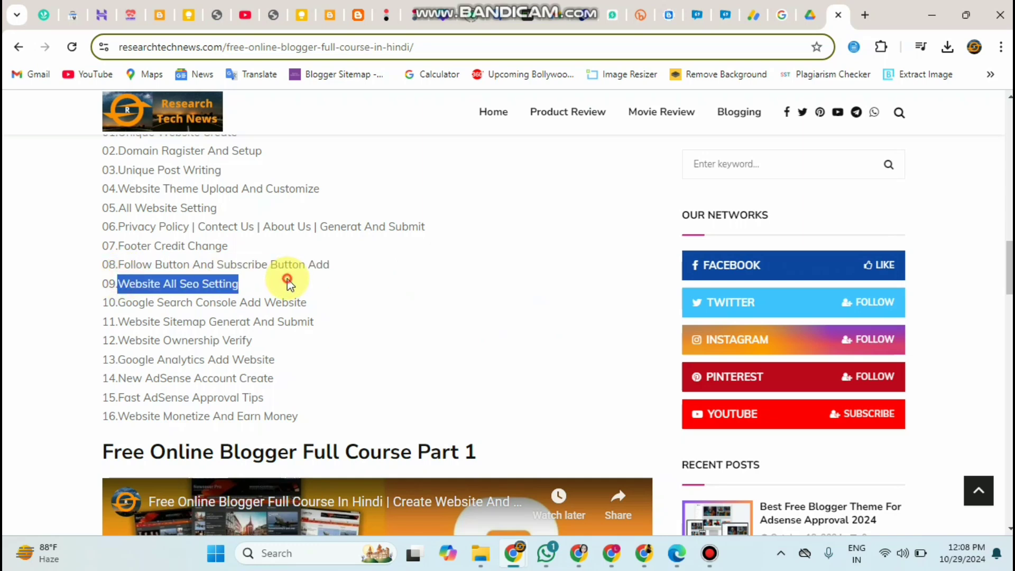
{"action": "left_click", "coordinate": [285, 278]}
{"action": "left_click_drag", "start_coordinate": [118, 303], "coordinate": [318, 312]}
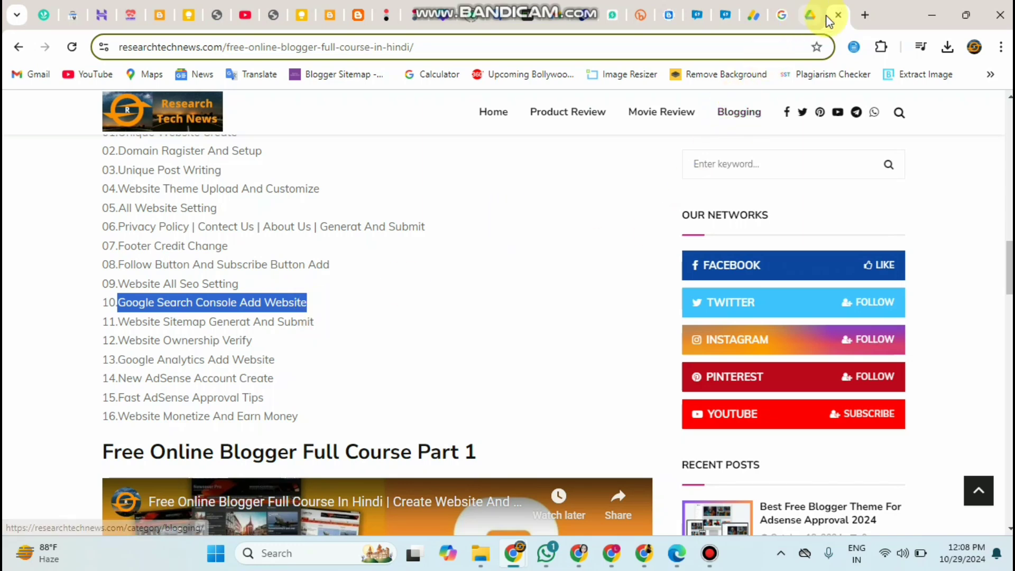
Search Google for "news" in a new browser tab and look through the results.
{"action": "left_click", "coordinate": [865, 15]}
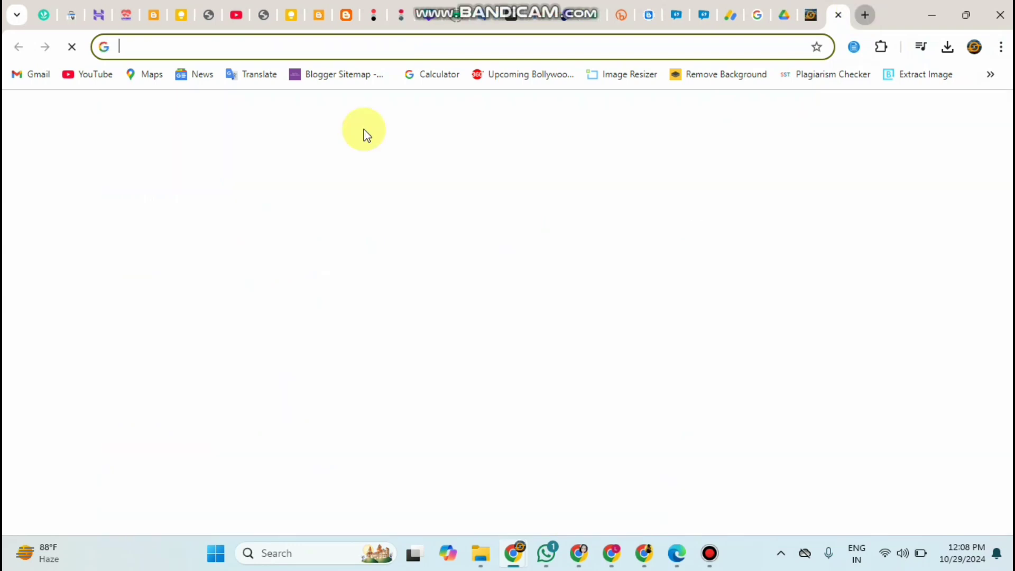
{"action": "type", "text": "news"}
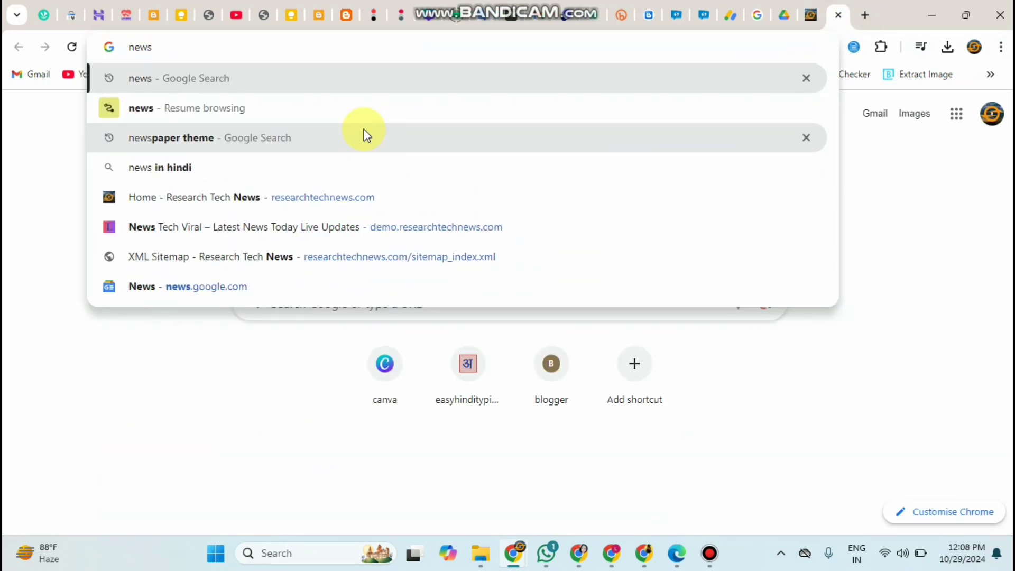
{"action": "key", "text": "Return"}
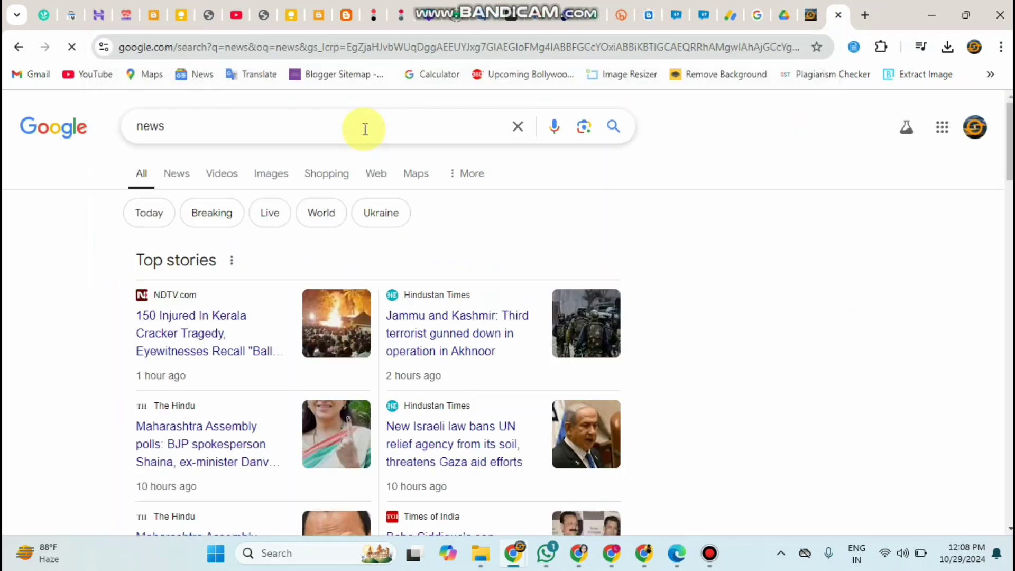
{"action": "scroll", "coordinate": [371, 318], "scroll_direction": "down", "scroll_amount": 15}
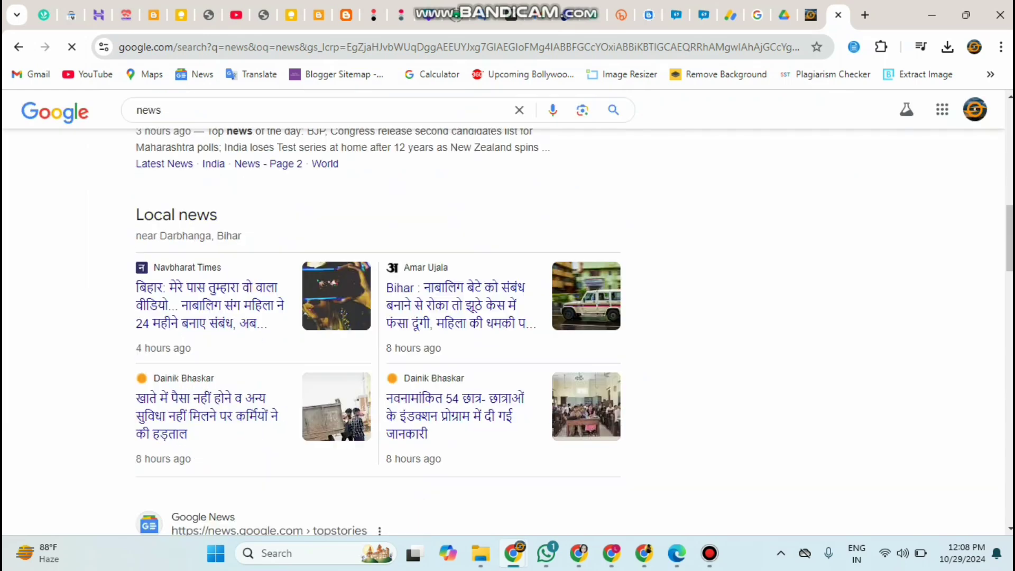
{"action": "scroll", "coordinate": [370, 317], "scroll_direction": "up", "scroll_amount": 10}
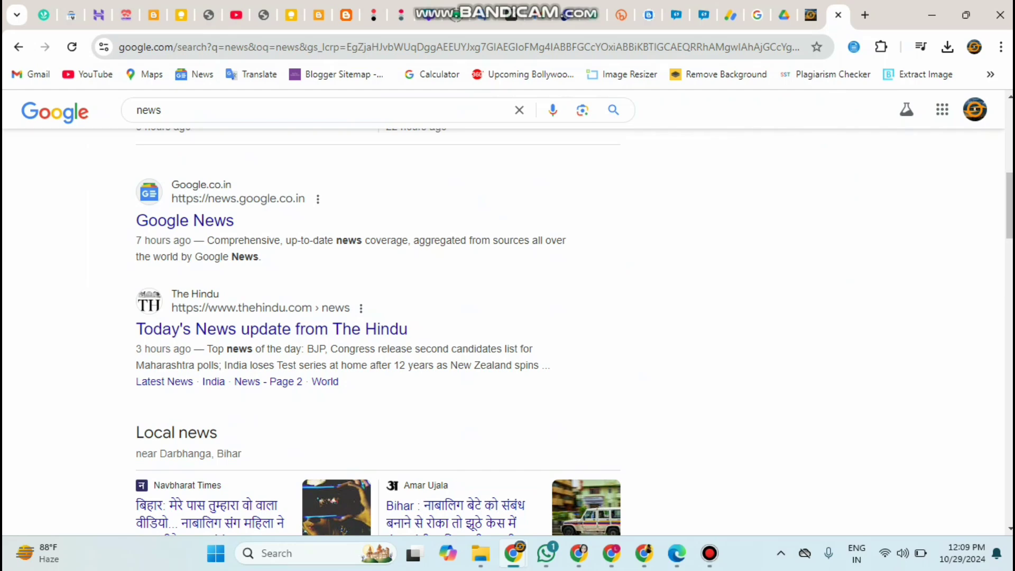
{"action": "scroll", "coordinate": [370, 317], "scroll_direction": "up", "scroll_amount": 10}
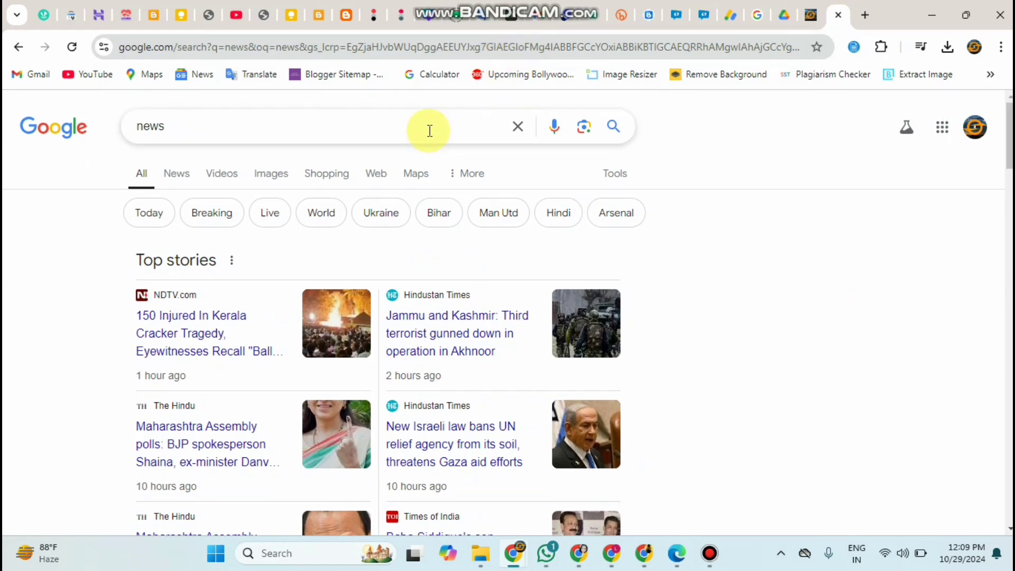
Return to the course article and highlight the Google Search Console Add Website and Website Sitemap Generat And Submit items.
{"action": "left_click", "coordinate": [809, 15]}
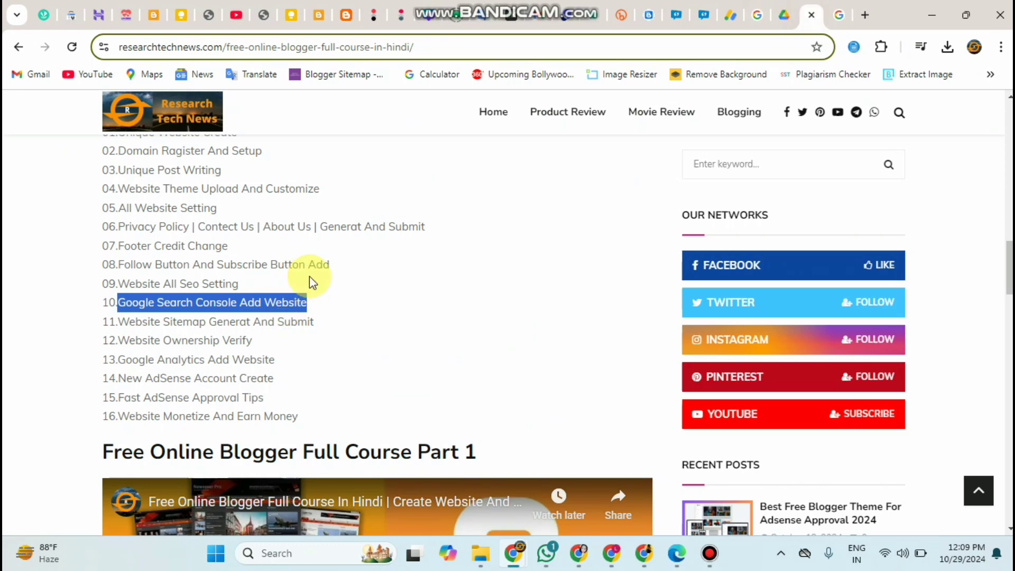
{"action": "left_click_drag", "start_coordinate": [307, 303], "coordinate": [118, 303]}
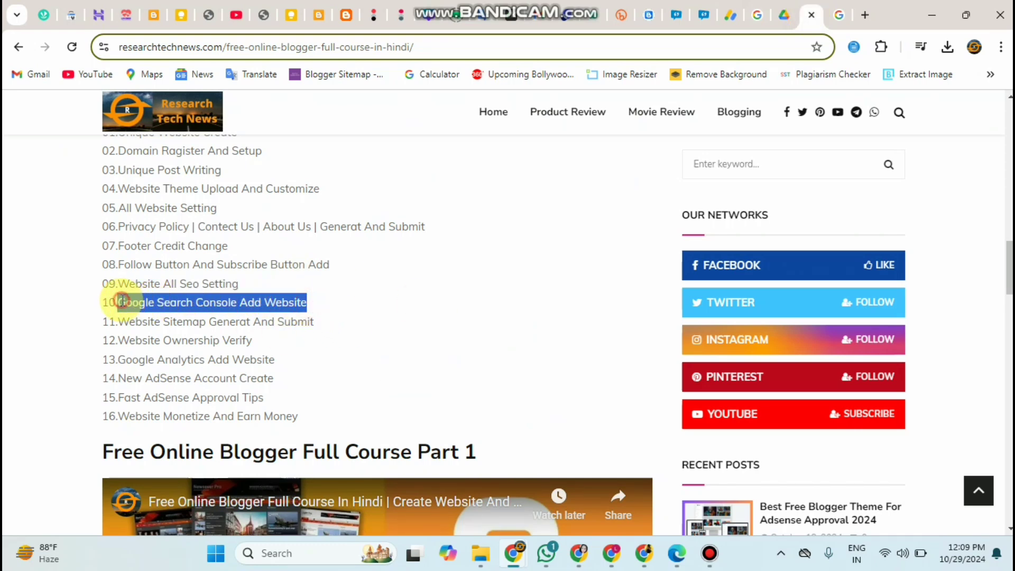
{"action": "left_click", "coordinate": [123, 300]}
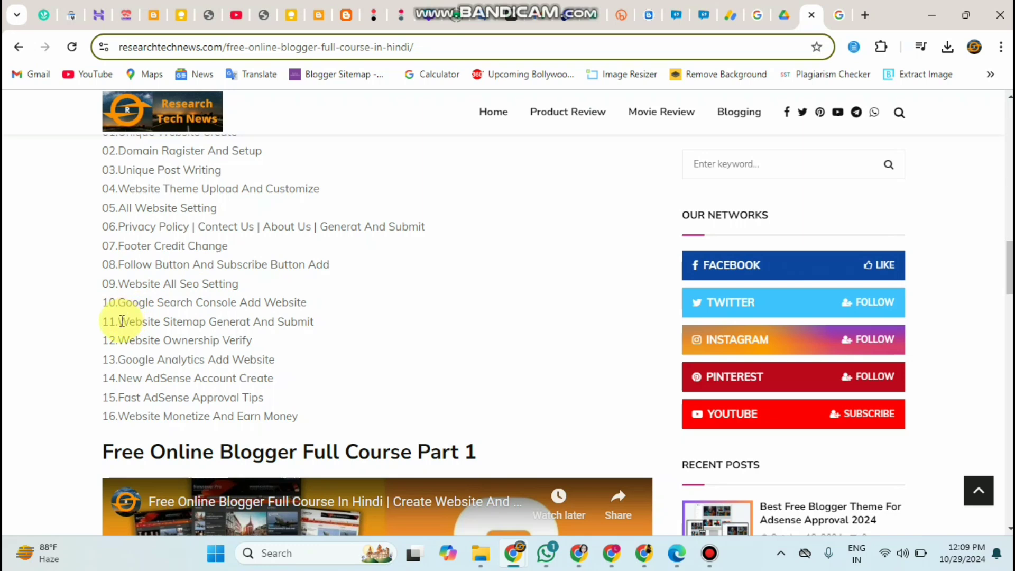
{"action": "left_click_drag", "start_coordinate": [119, 321], "coordinate": [329, 329]}
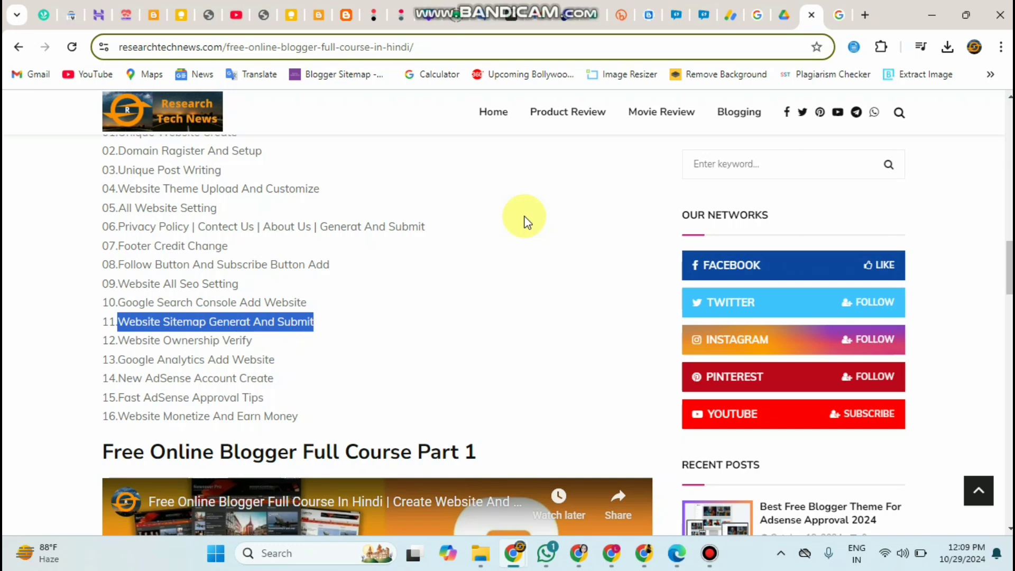
{"action": "left_click", "coordinate": [133, 321]}
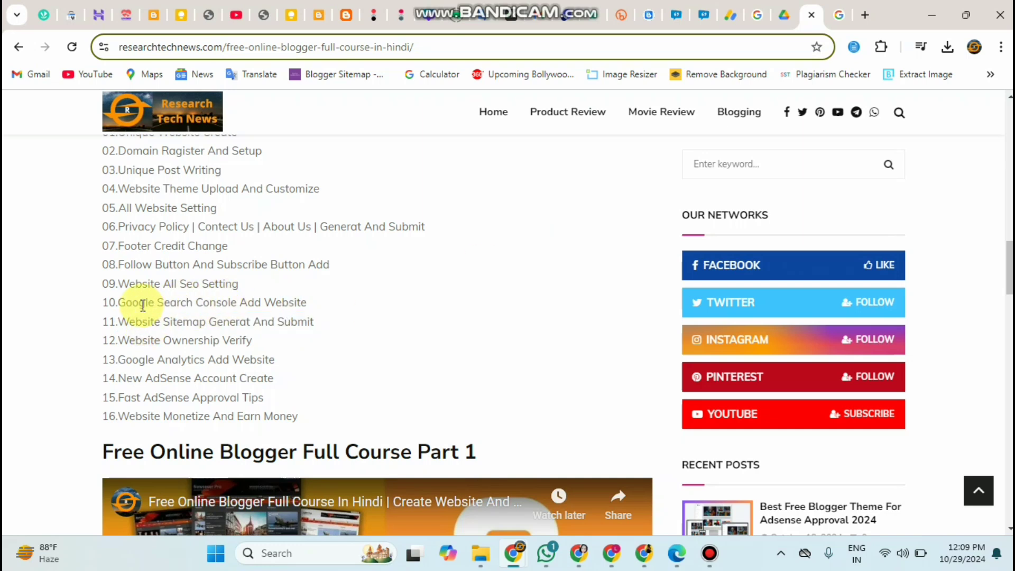
Highlight the Website Ownership Verify item once and the Google Analytics Add Website item twice.
{"action": "left_click_drag", "start_coordinate": [119, 337], "coordinate": [256, 340]}
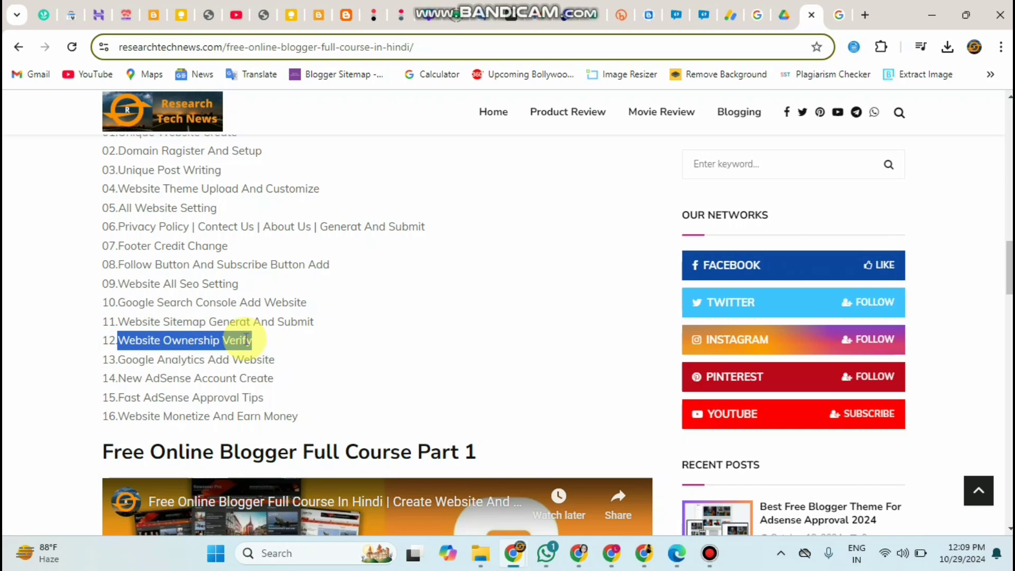
{"action": "left_click", "coordinate": [246, 339]}
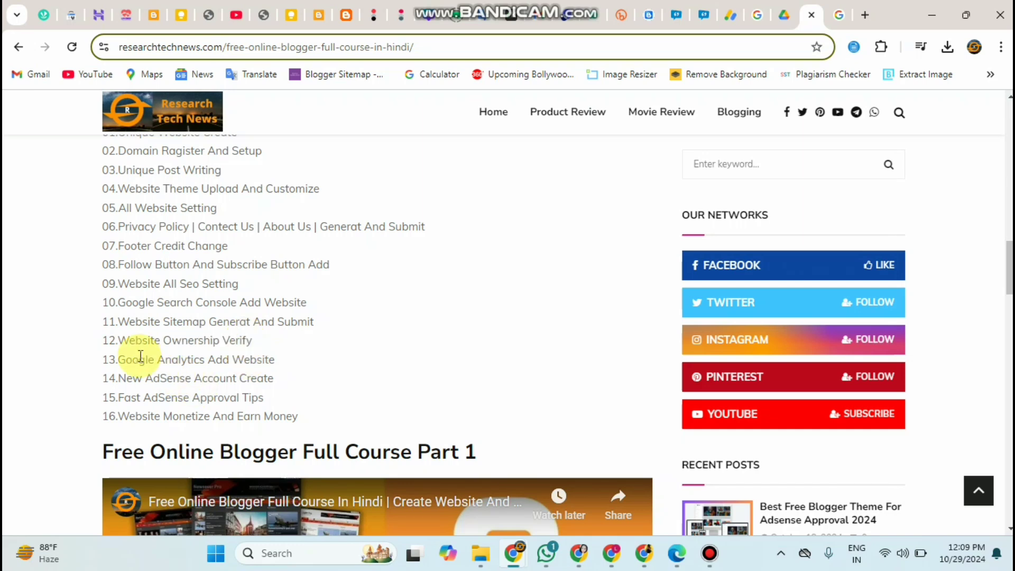
{"action": "left_click_drag", "start_coordinate": [119, 359], "coordinate": [271, 367]}
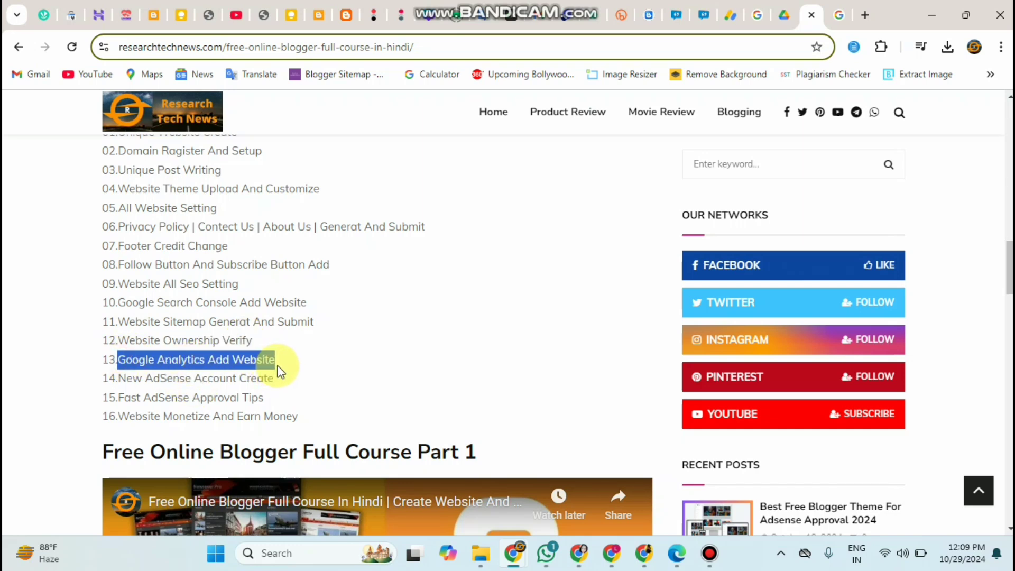
{"action": "left_click", "coordinate": [277, 366]}
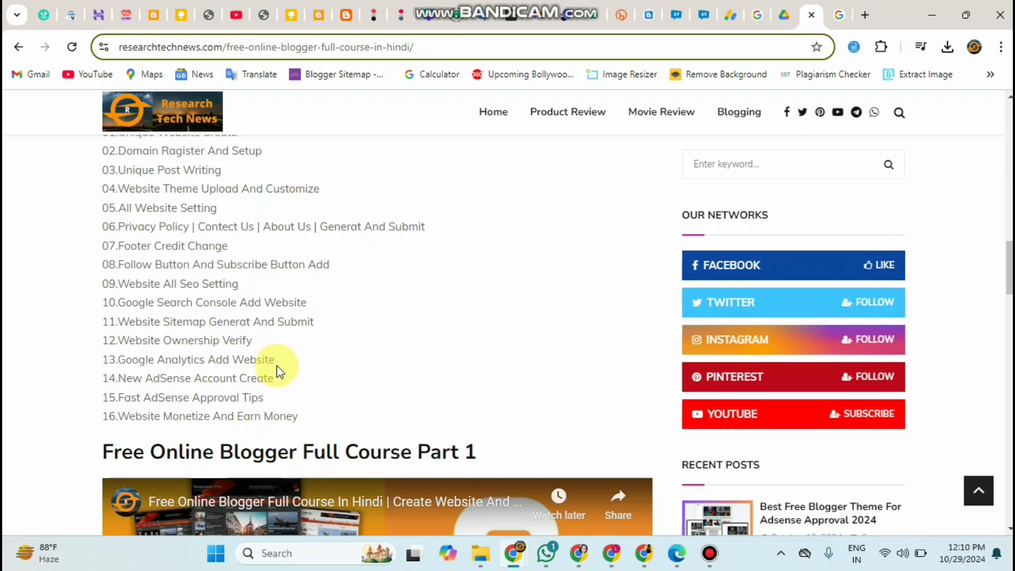
{"action": "left_click_drag", "start_coordinate": [274, 363], "coordinate": [121, 359]}
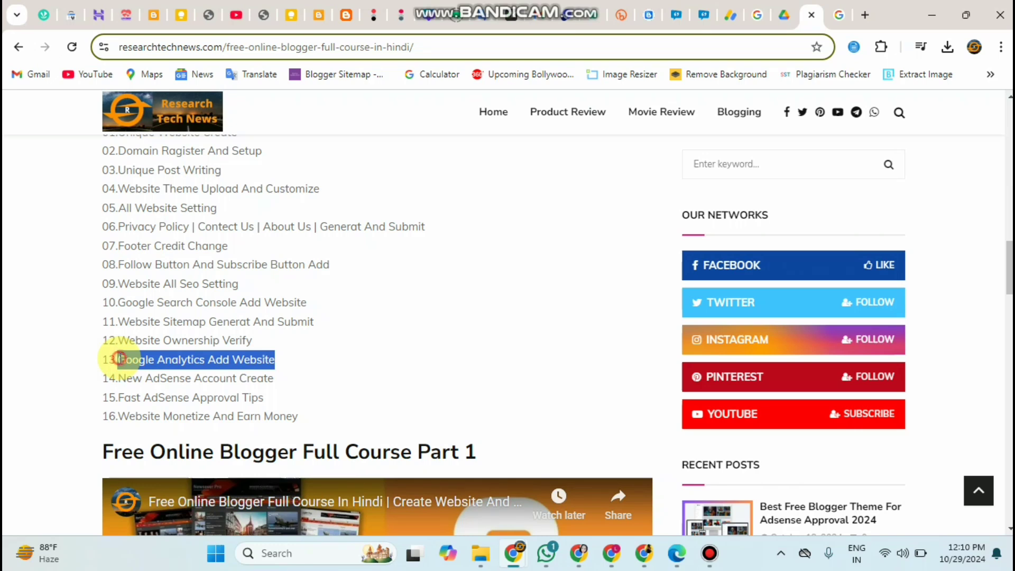
{"action": "left_click", "coordinate": [119, 359]}
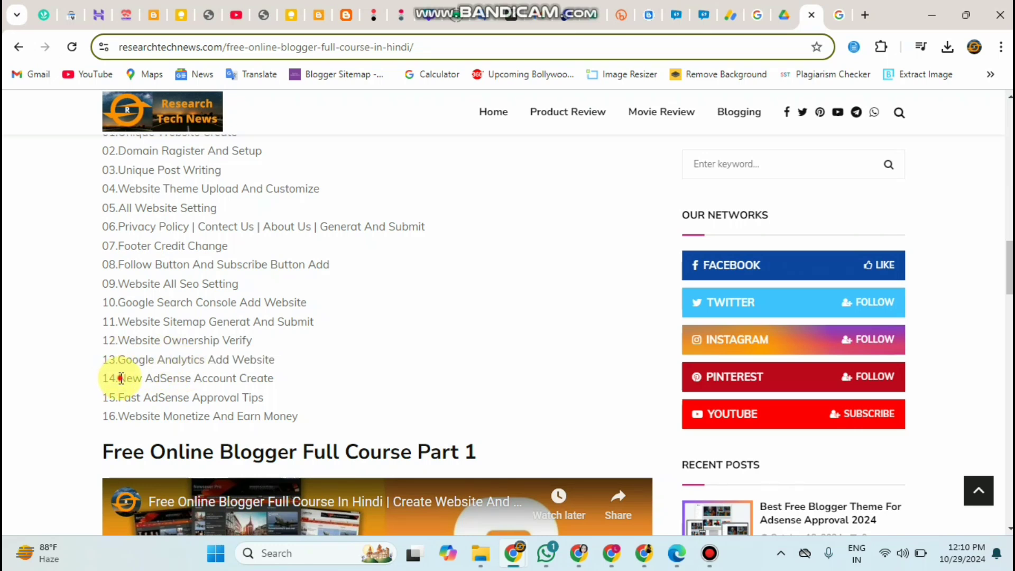
Highlight course items 14 to 16 in turn, from New AdSense Account Create to Website Monetize And Earn Money.
{"action": "left_click_drag", "start_coordinate": [117, 378], "coordinate": [283, 384]}
{"action": "left_click", "coordinate": [284, 384]}
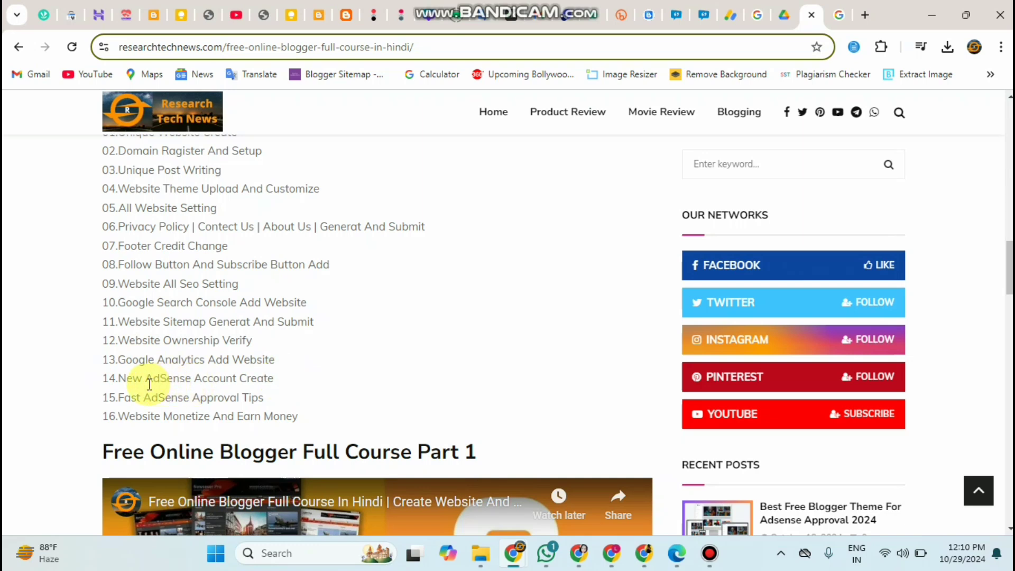
{"action": "left_click_drag", "start_coordinate": [120, 397], "coordinate": [284, 406]}
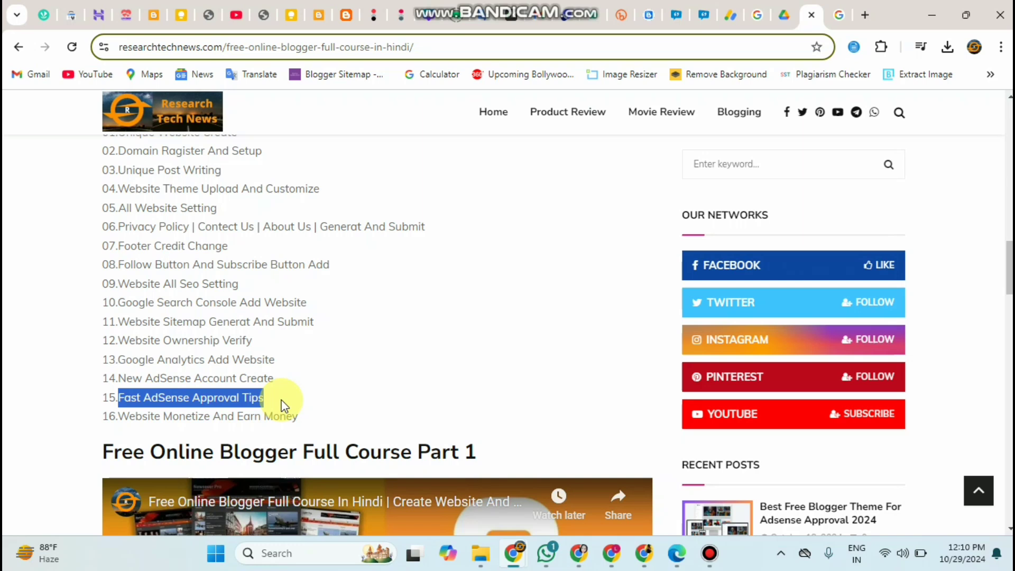
{"action": "left_click", "coordinate": [283, 404]}
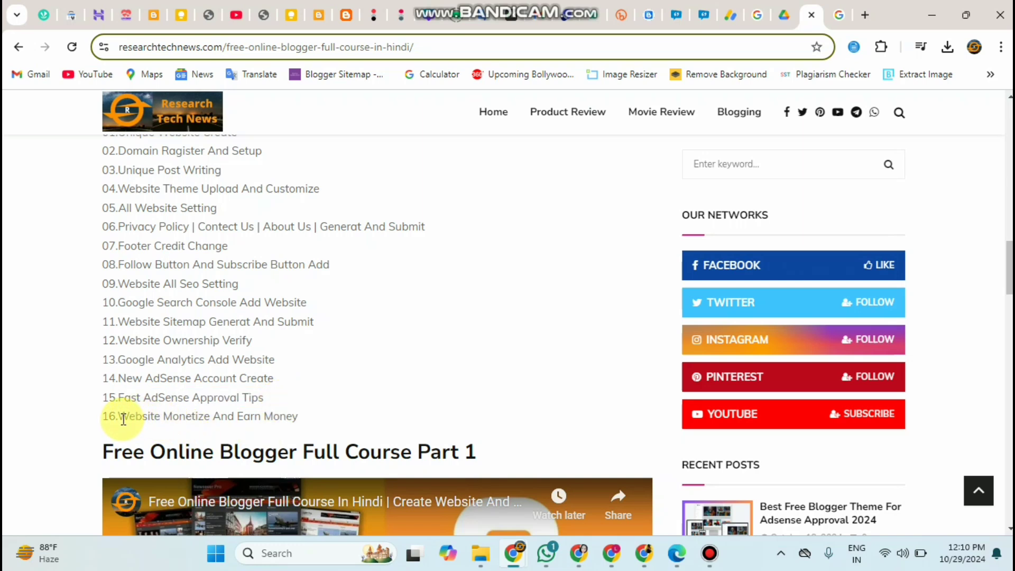
{"action": "left_click_drag", "start_coordinate": [123, 419], "coordinate": [308, 426]}
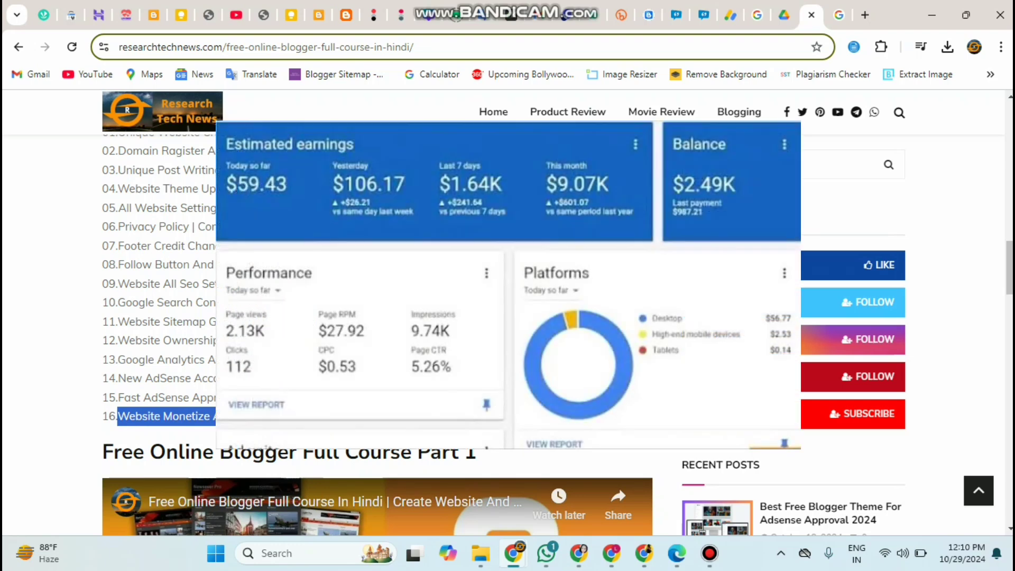
{"action": "left_click", "coordinate": [381, 389]}
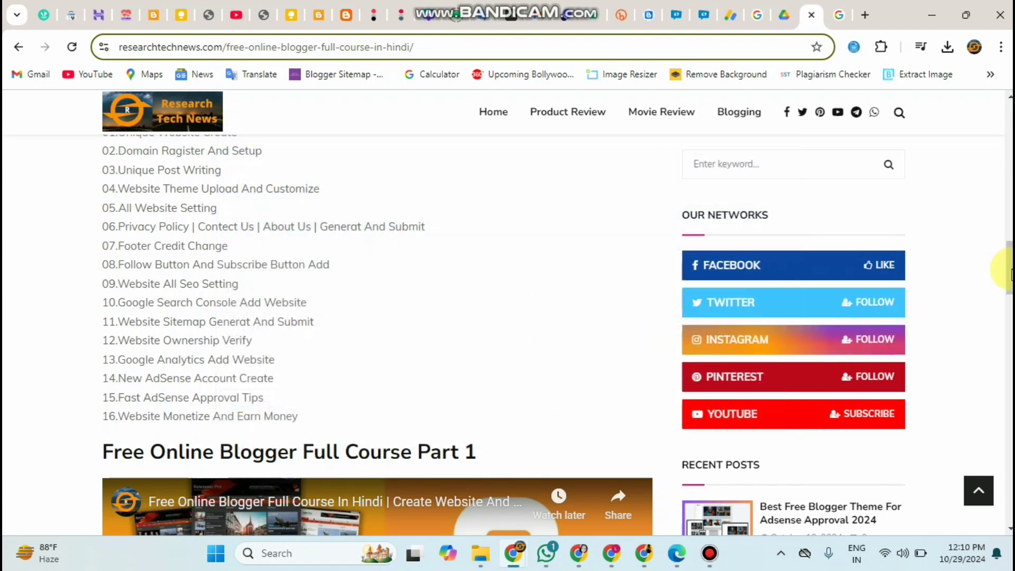
Look over the course article from its header image down to the video description links and WhatsApp contact section.
{"action": "left_click_drag", "start_coordinate": [1010, 268], "coordinate": [1010, 130]}
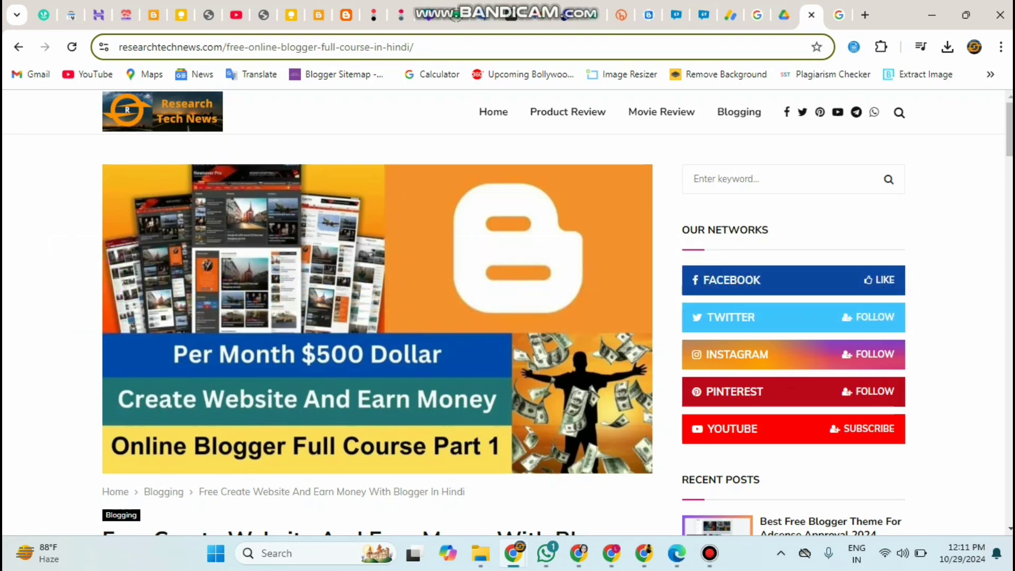
{"action": "scroll", "coordinate": [370, 252], "scroll_direction": "down", "scroll_amount": 15}
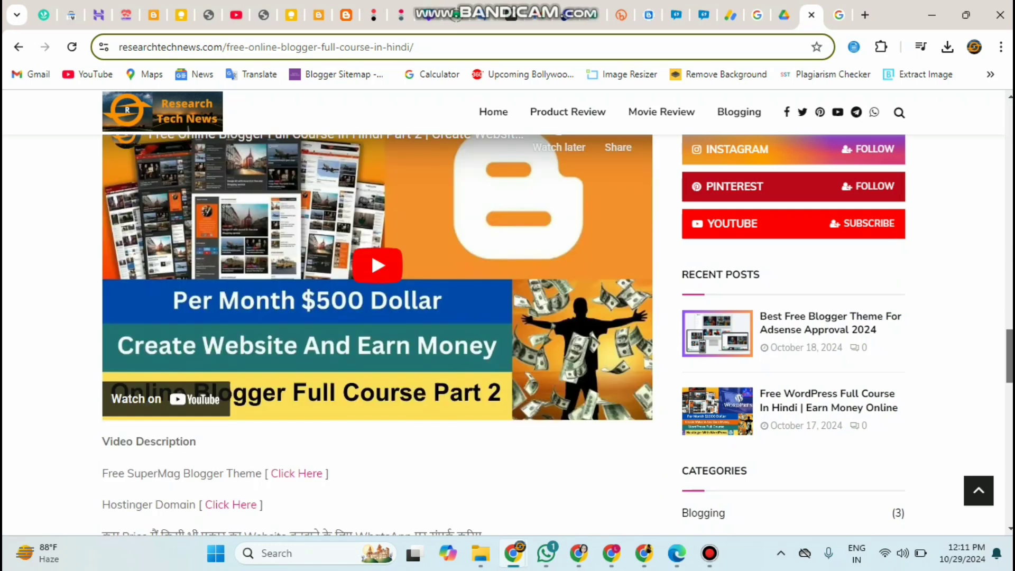
{"action": "scroll", "coordinate": [370, 252], "scroll_direction": "down", "scroll_amount": 3}
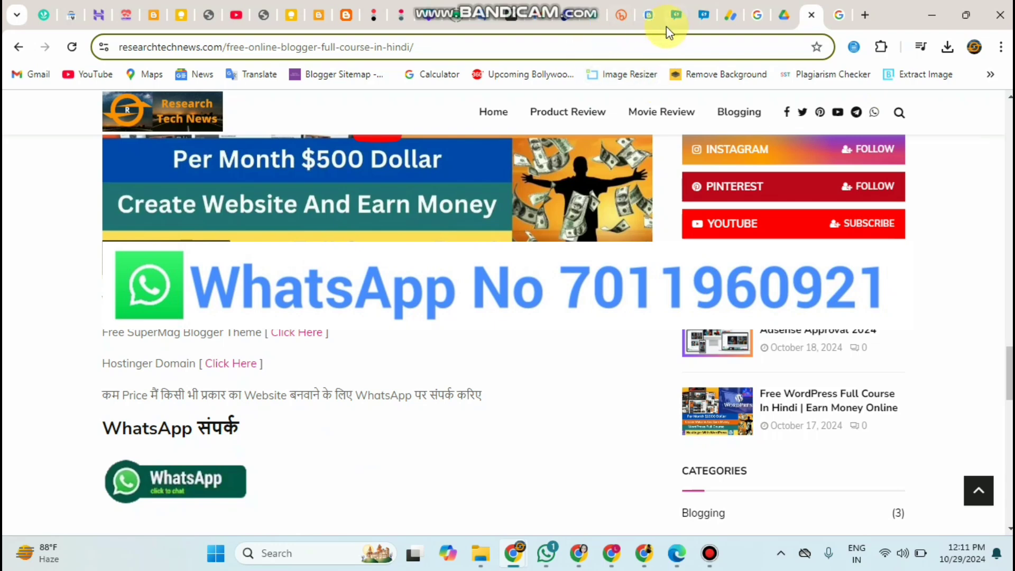
Switch to the SEO Next demo blog and look over its homepage from header to footer and back.
{"action": "left_click", "coordinate": [703, 16]}
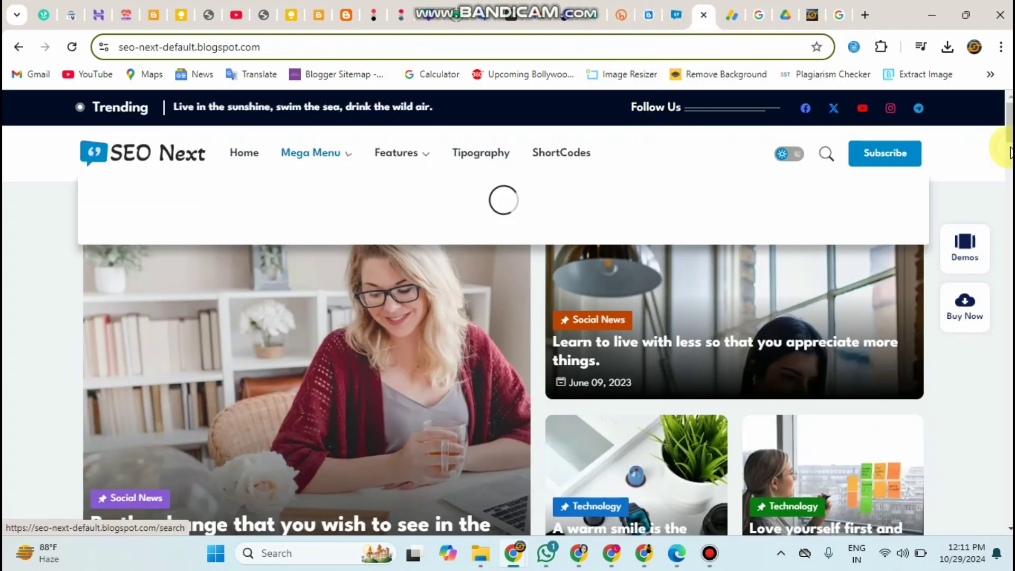
{"action": "scroll", "coordinate": [313, 153], "scroll_direction": "down", "scroll_amount": 15}
{"action": "scroll", "coordinate": [508, 313], "scroll_direction": "down", "scroll_amount": 15}
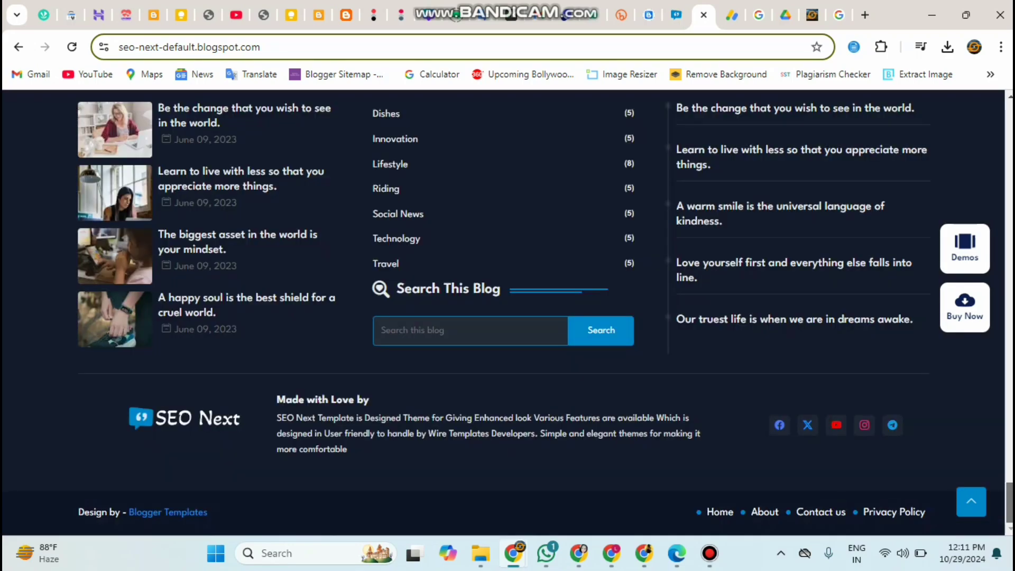
{"action": "left_click_drag", "start_coordinate": [1009, 488], "coordinate": [1009, 289]}
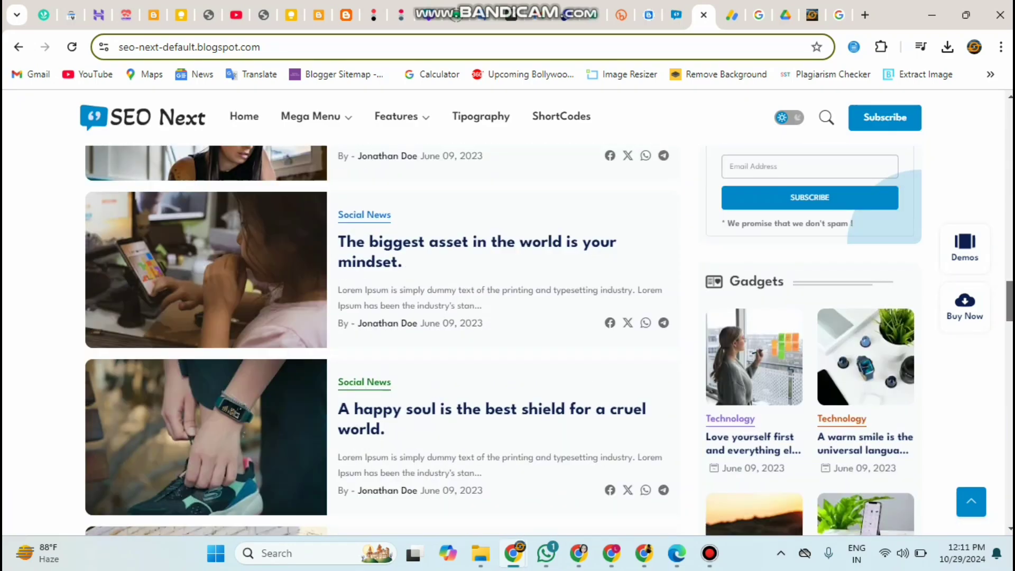
{"action": "scroll", "coordinate": [604, 177], "scroll_direction": "up", "scroll_amount": 20}
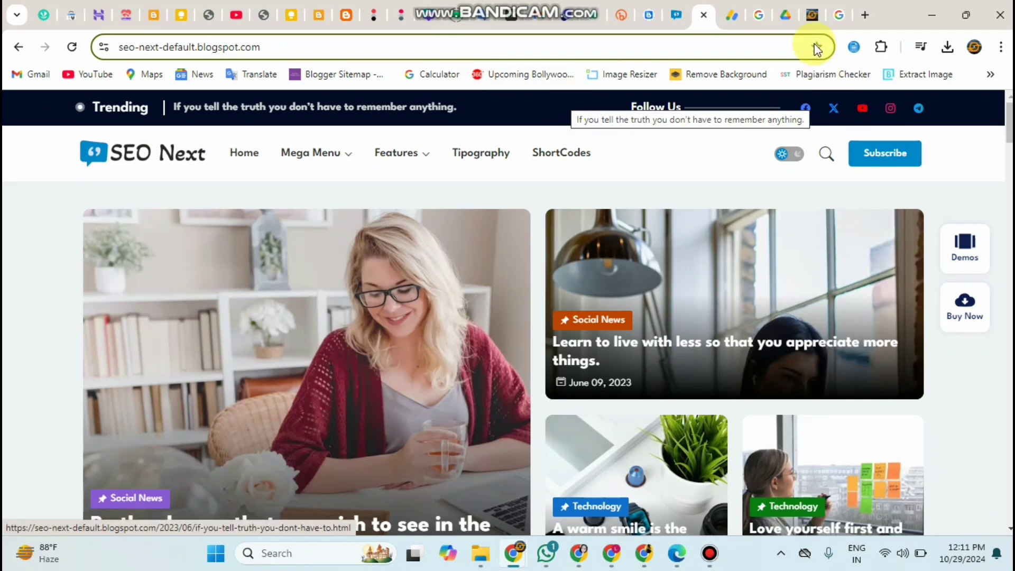
Switch to the free online Blogger full course article and look over its header image, title and introduction.
{"action": "left_click", "coordinate": [810, 16]}
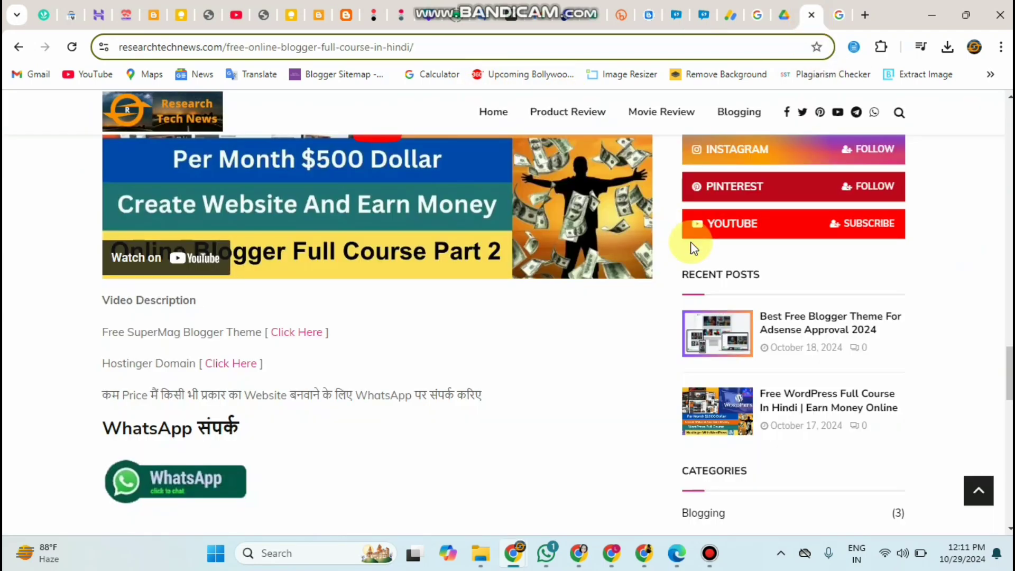
{"action": "scroll", "coordinate": [688, 233], "scroll_direction": "up", "scroll_amount": 8}
{"action": "scroll", "coordinate": [411, 173], "scroll_direction": "up", "scroll_amount": 10}
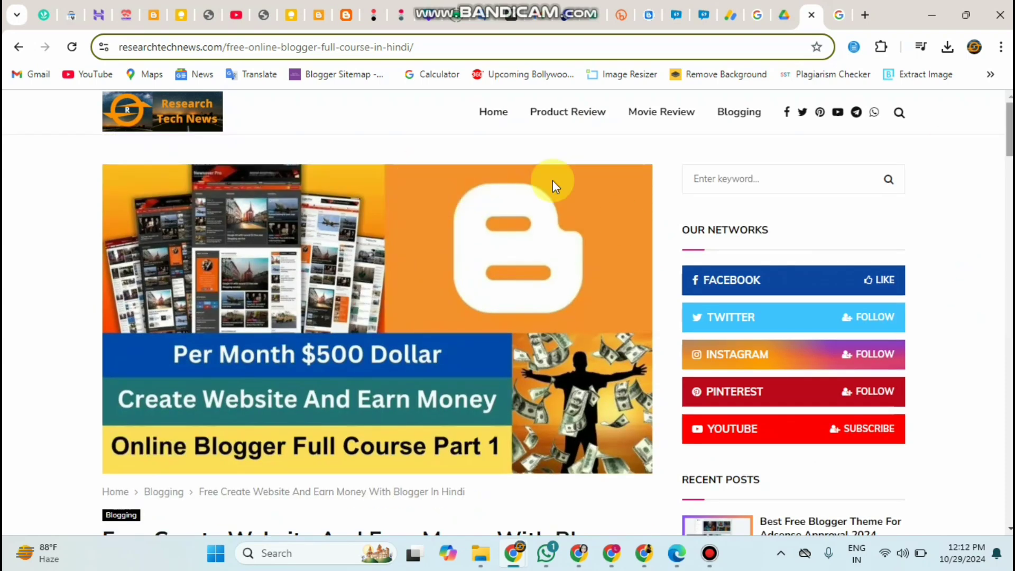
{"action": "scroll", "coordinate": [1005, 233], "scroll_direction": "down", "scroll_amount": 7}
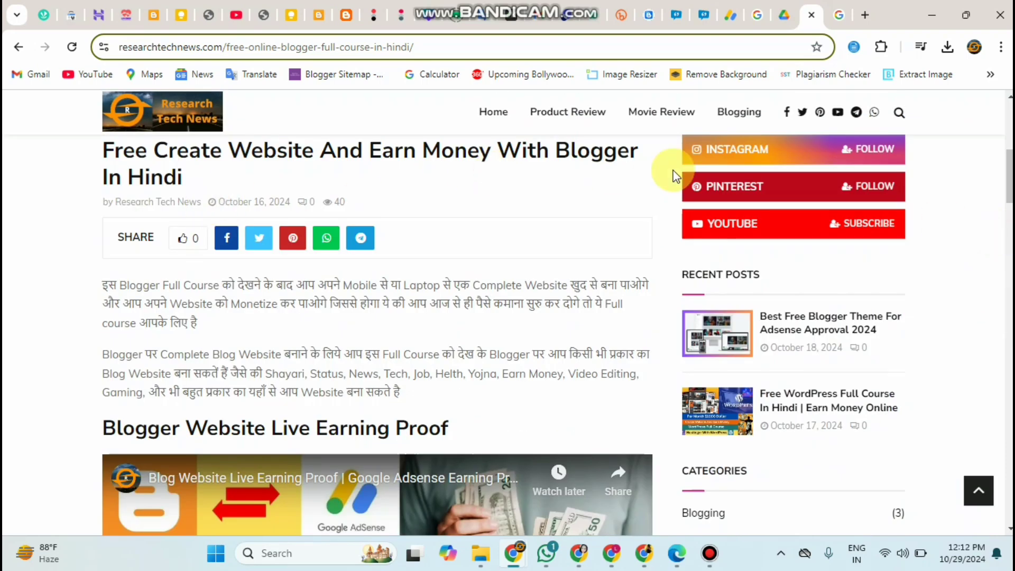
{"action": "scroll", "coordinate": [999, 168], "scroll_direction": "up", "scroll_amount": 7}
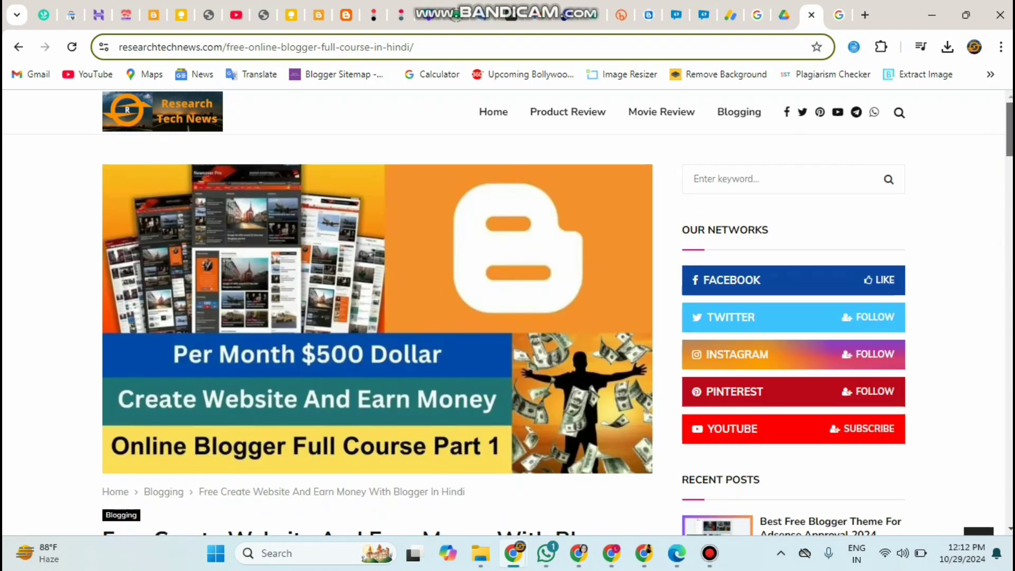
Switch to the SEO Next Blogger Template download page and look over its preview image and Premium License details.
{"action": "left_click", "coordinate": [650, 20]}
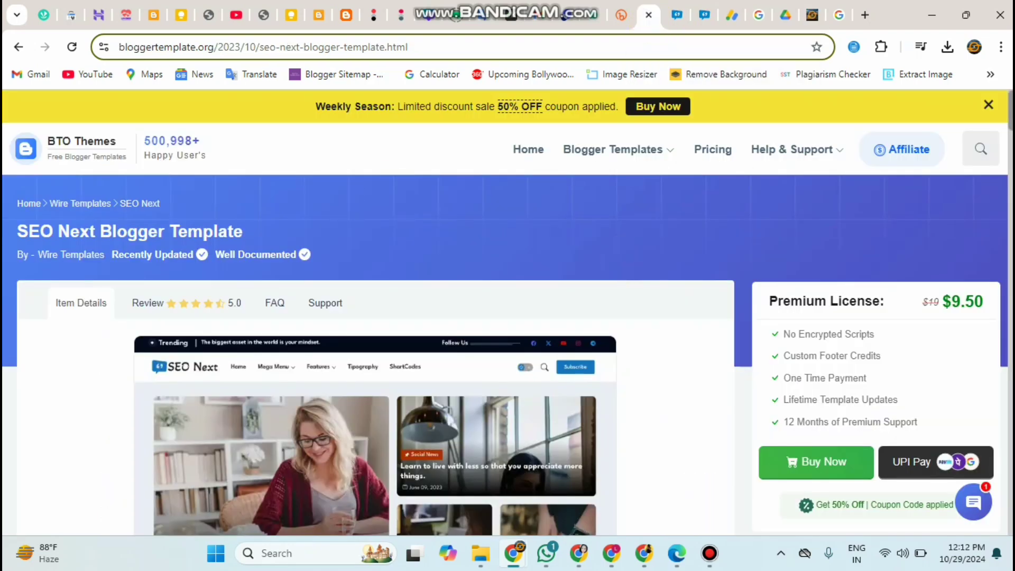
{"action": "scroll", "coordinate": [508, 312], "scroll_direction": "down", "scroll_amount": 1}
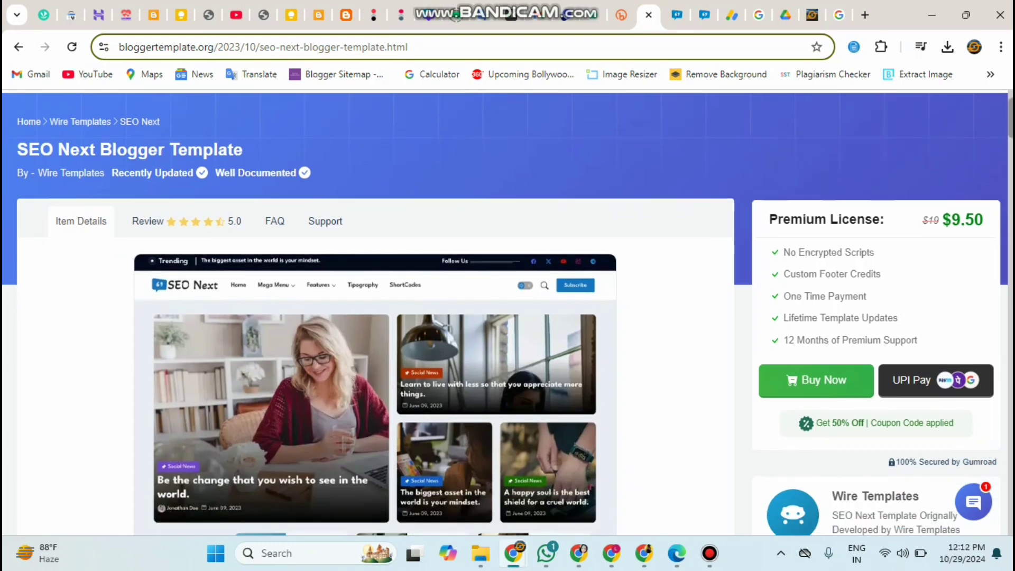
{"action": "scroll", "coordinate": [508, 312], "scroll_direction": "down", "scroll_amount": 1}
{"action": "scroll", "coordinate": [508, 312], "scroll_direction": "up", "scroll_amount": 1}
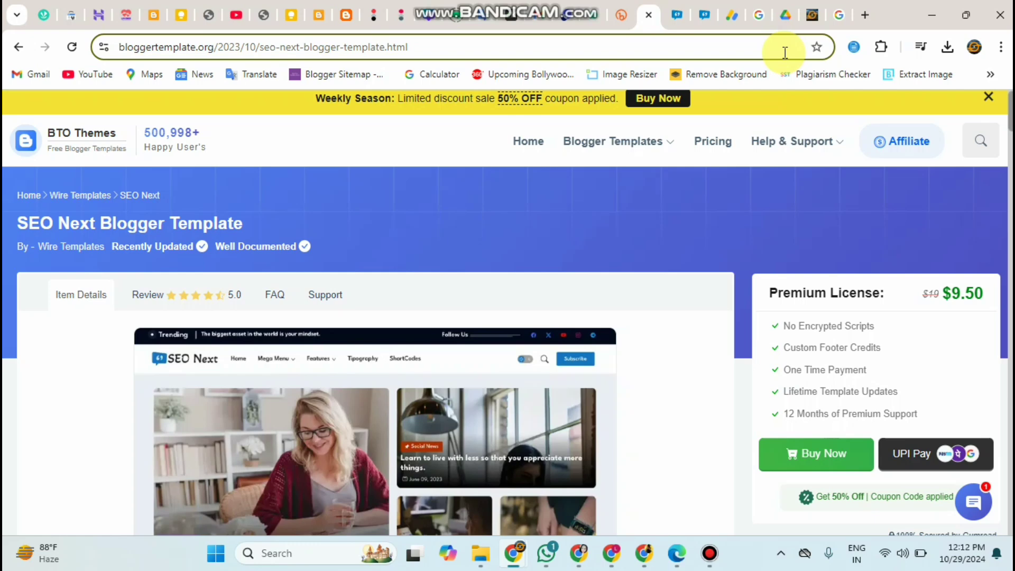
Return to the SEO Next demo blog and review the featured posts at the start of its homepage.
{"action": "left_click", "coordinate": [705, 16]}
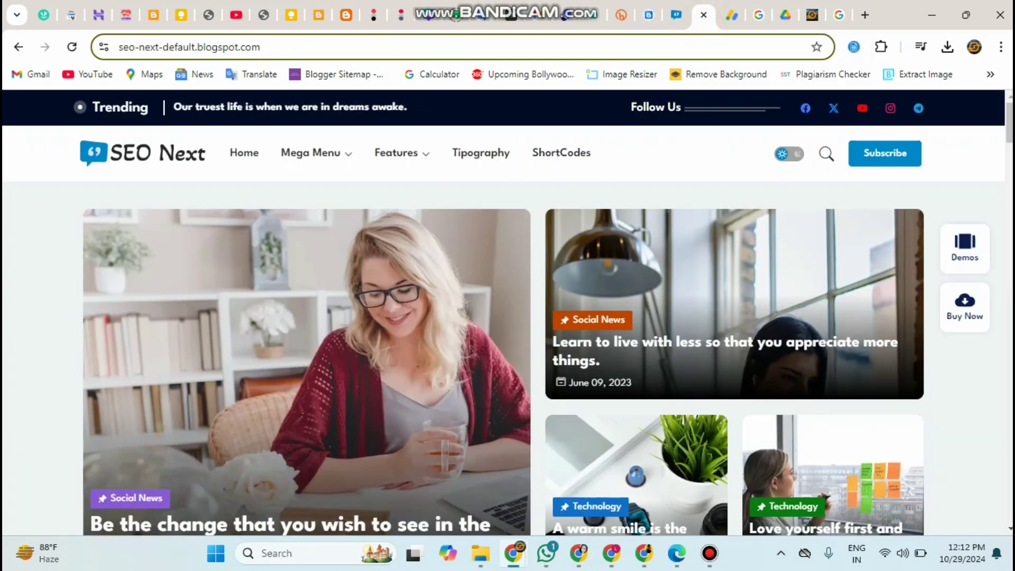
{"action": "scroll", "coordinate": [507, 312], "scroll_direction": "down", "scroll_amount": 3}
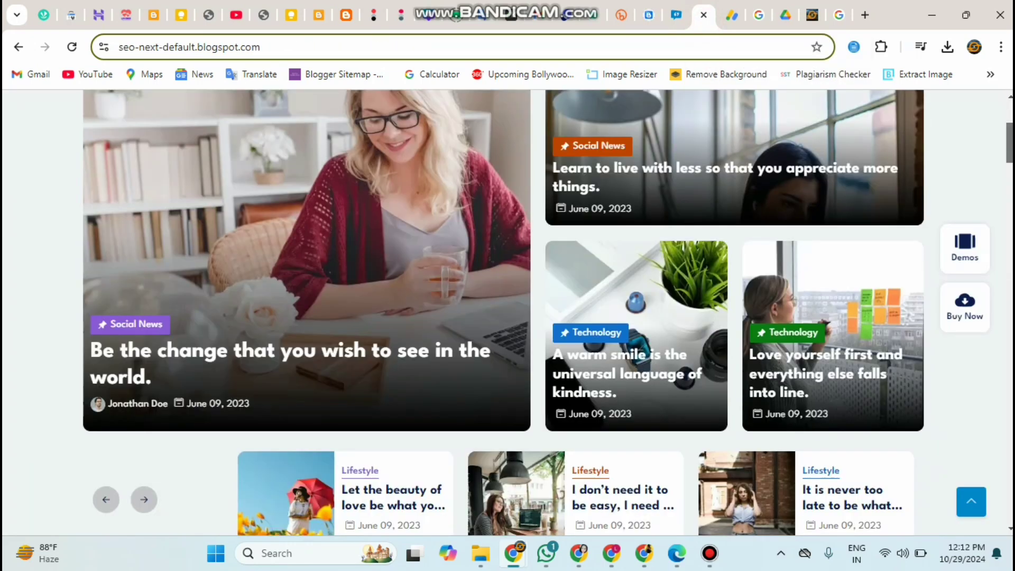
{"action": "scroll", "coordinate": [508, 312], "scroll_direction": "up", "scroll_amount": 3}
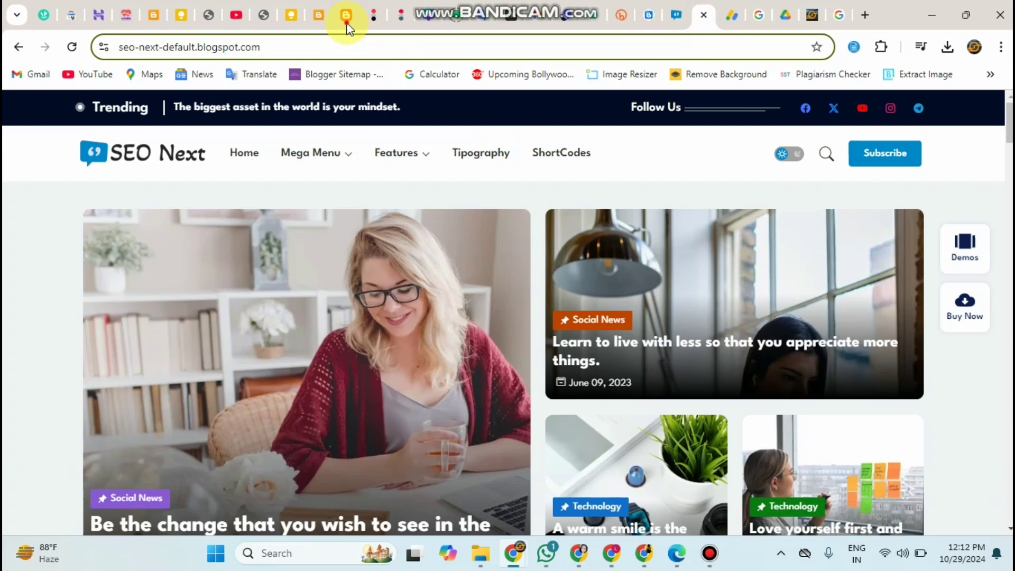
Switch to the live topnewstekerindia.com site and look over its homepage from the featured posts to the Read more list and Labels gadget.
{"action": "left_click", "coordinate": [347, 16]}
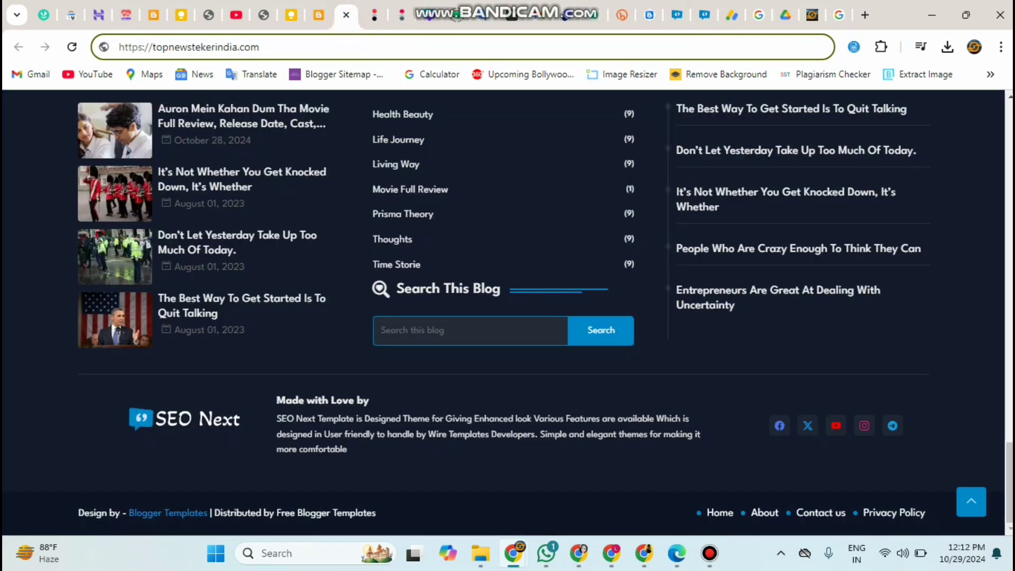
{"action": "scroll", "coordinate": [507, 312], "scroll_direction": "up", "scroll_amount": 15}
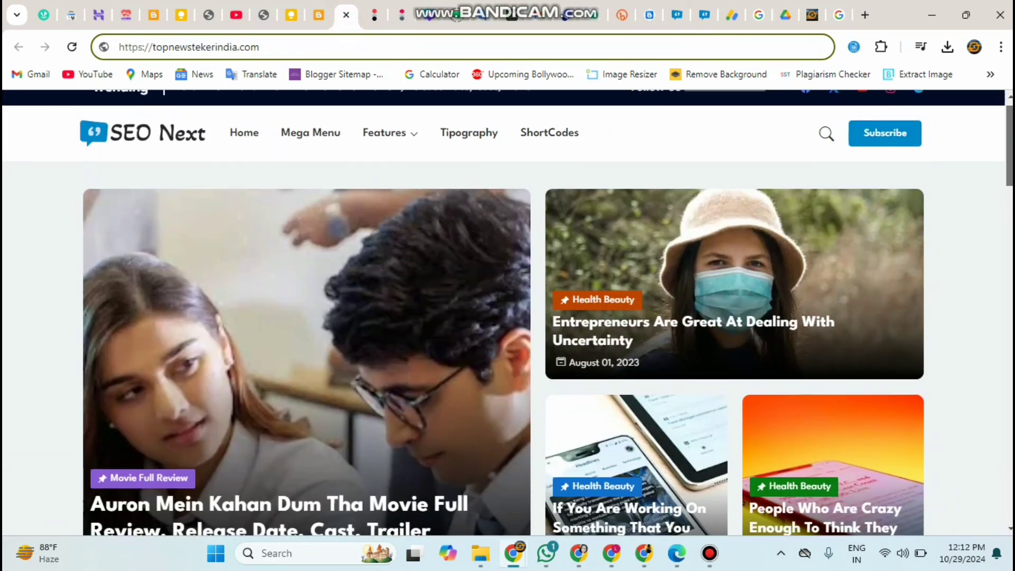
{"action": "scroll", "coordinate": [508, 313], "scroll_direction": "up", "scroll_amount": 1}
{"action": "scroll", "coordinate": [508, 312], "scroll_direction": "down", "scroll_amount": 1}
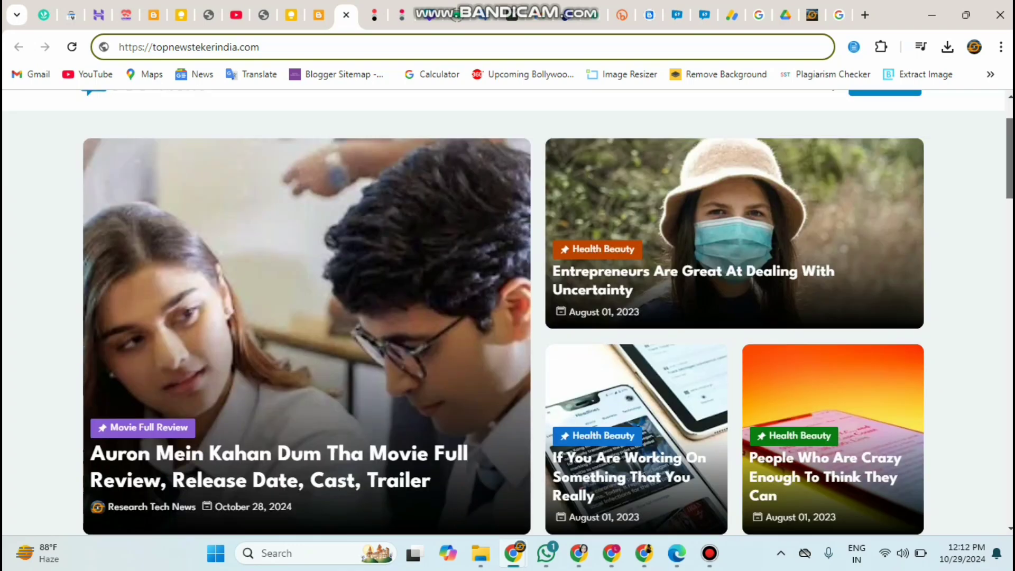
{"action": "scroll", "coordinate": [507, 312], "scroll_direction": "down", "scroll_amount": 9}
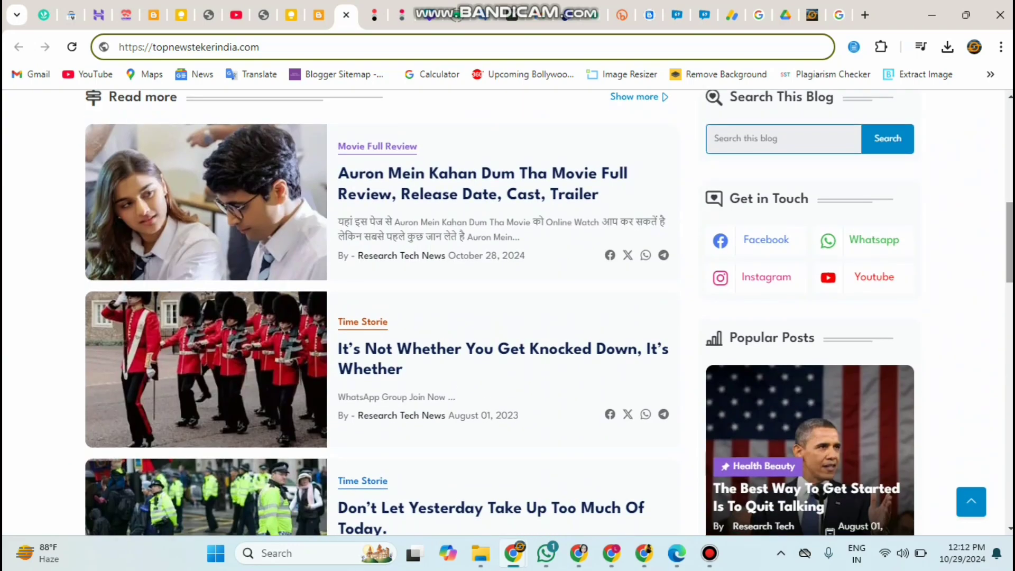
{"action": "scroll", "coordinate": [508, 312], "scroll_direction": "down", "scroll_amount": 8}
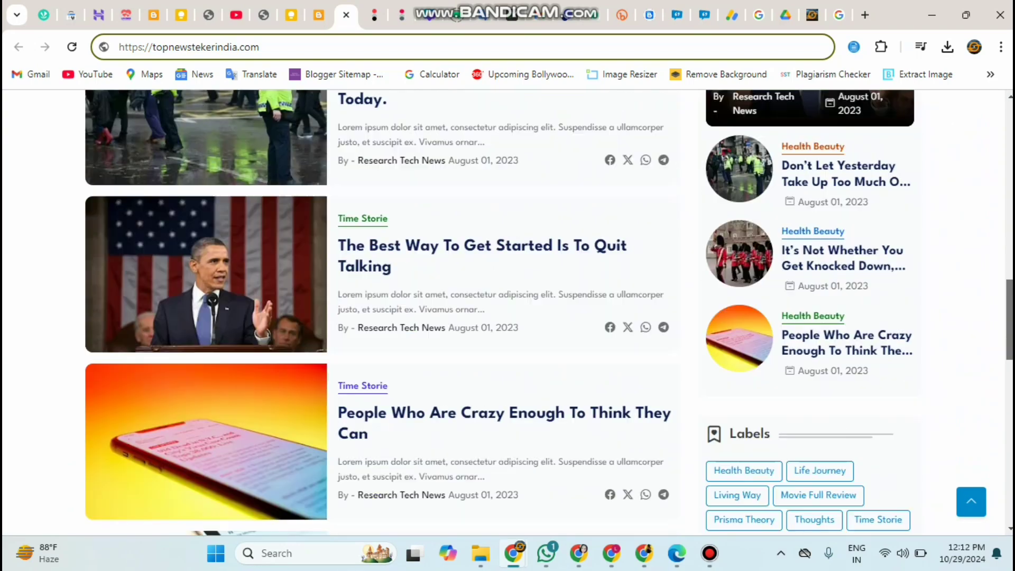